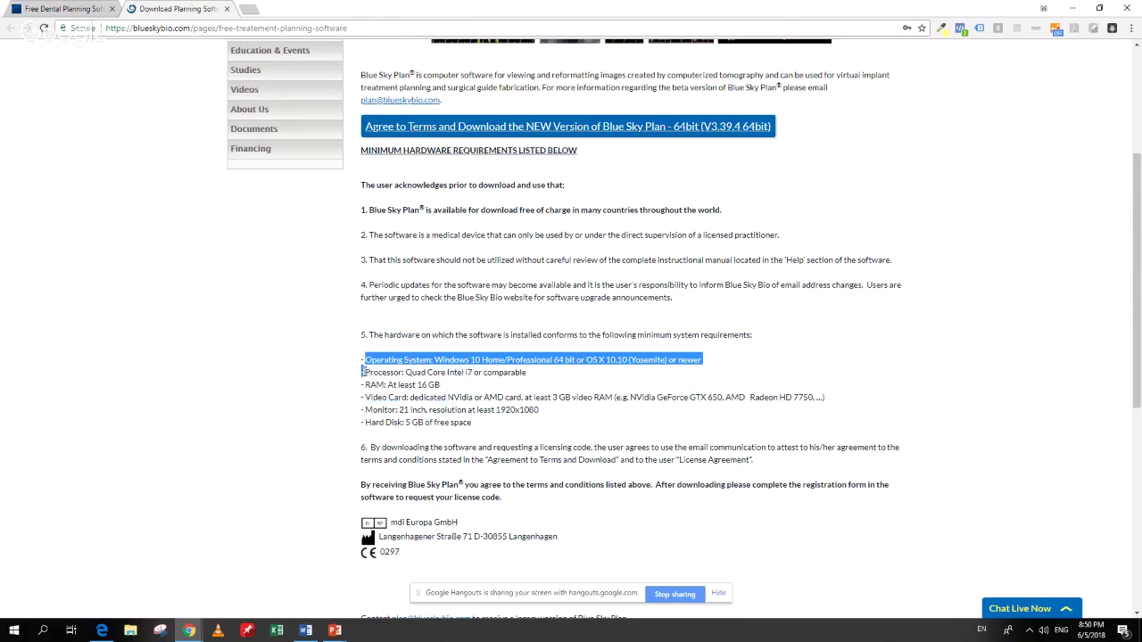
- Set the running Blue Sky Plan installer download to open when done
left_click_drag(362, 371, 366, 362)
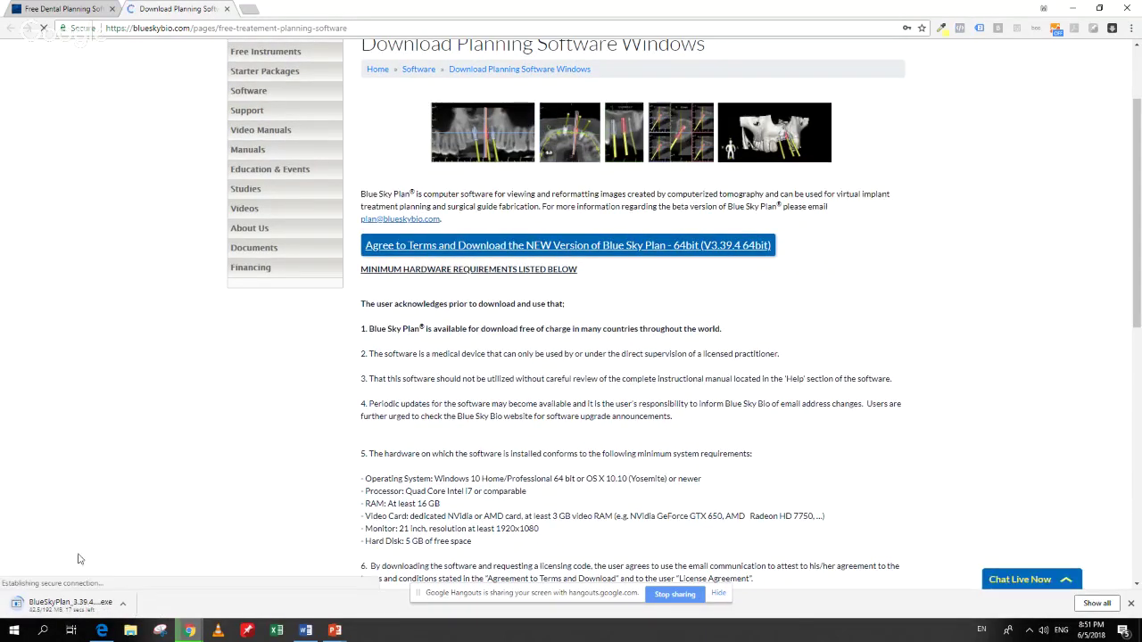
left_click(123, 605)
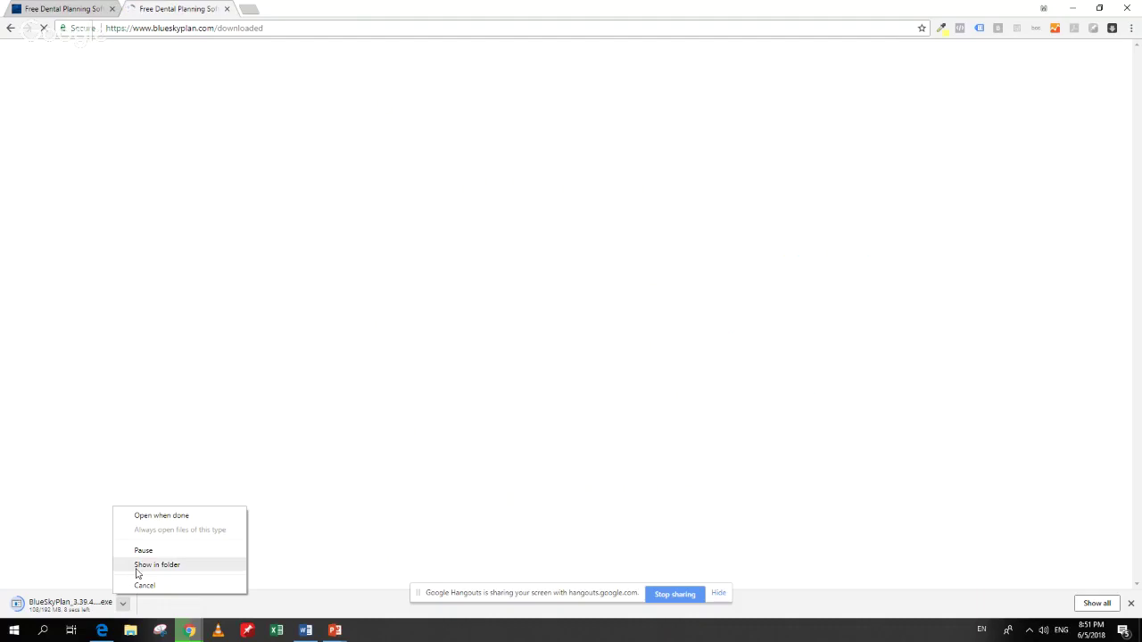
left_click(159, 516)
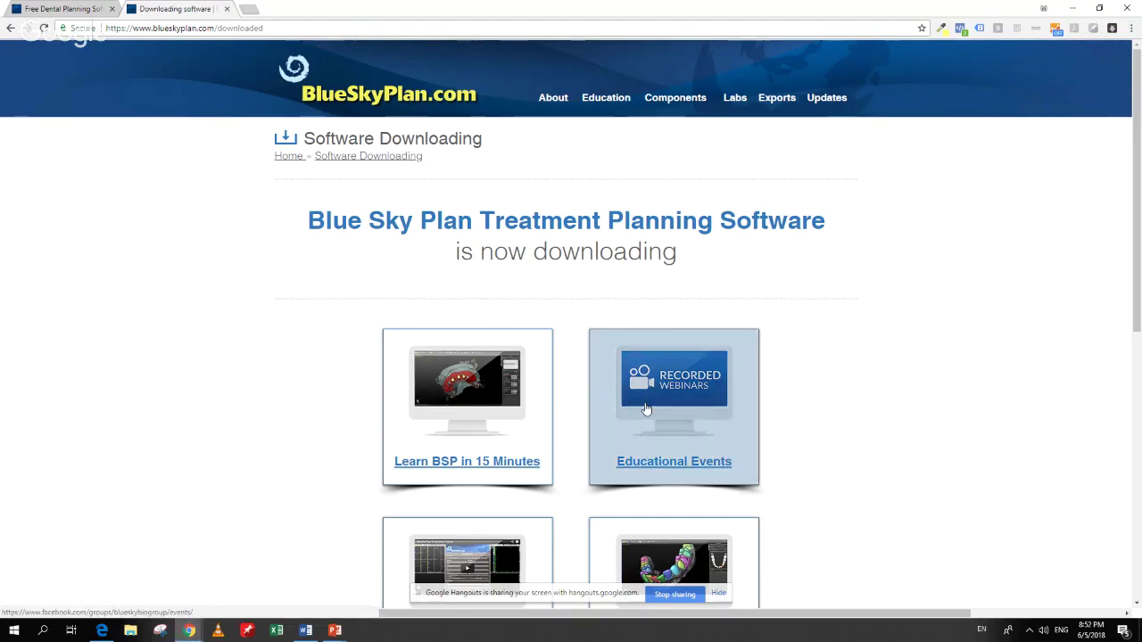
- Switch over to the Microsoft Edge browser window
mouse_move(103, 632)
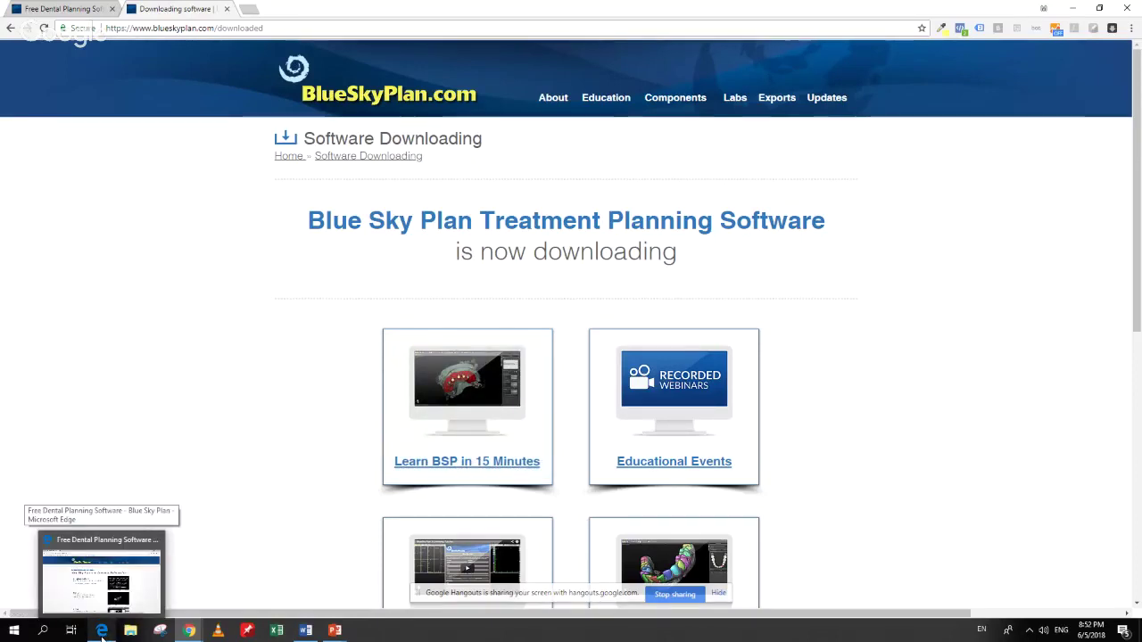
scroll(325, 302, "down", 1)
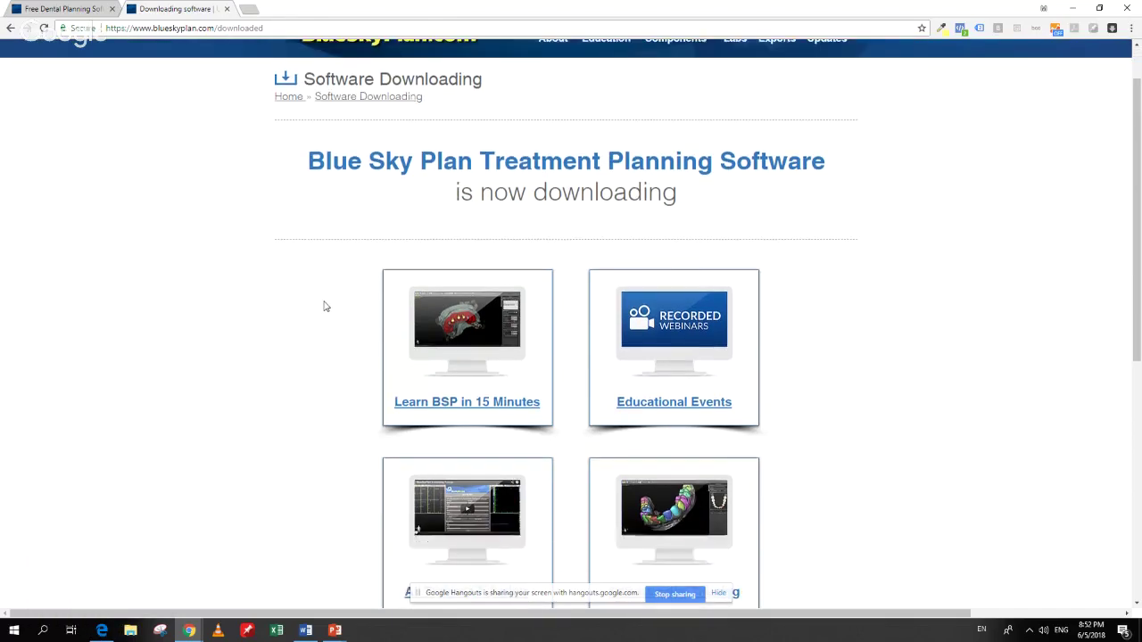
scroll(311, 240, "up", 1)
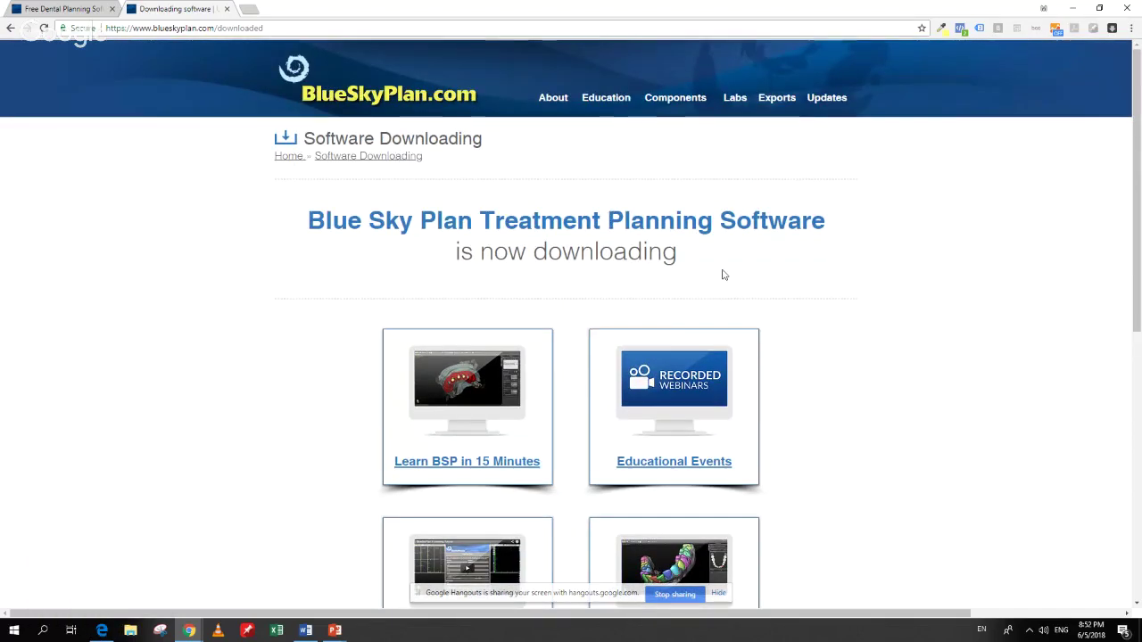
scroll(436, 324, "down", 4)
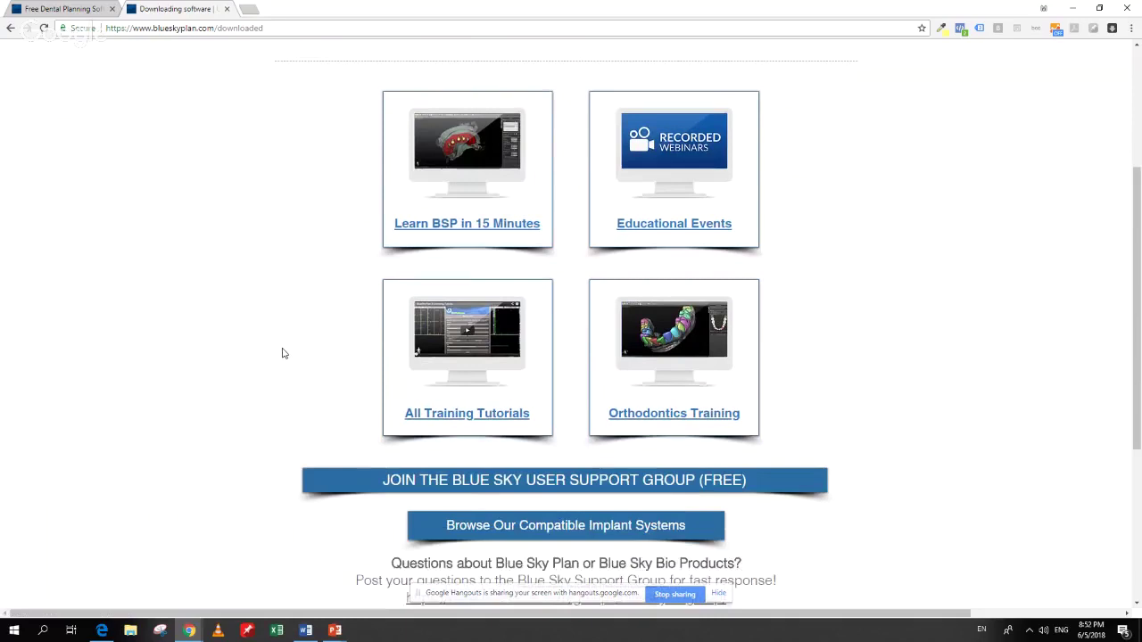
scroll(282, 353, "down", 2)
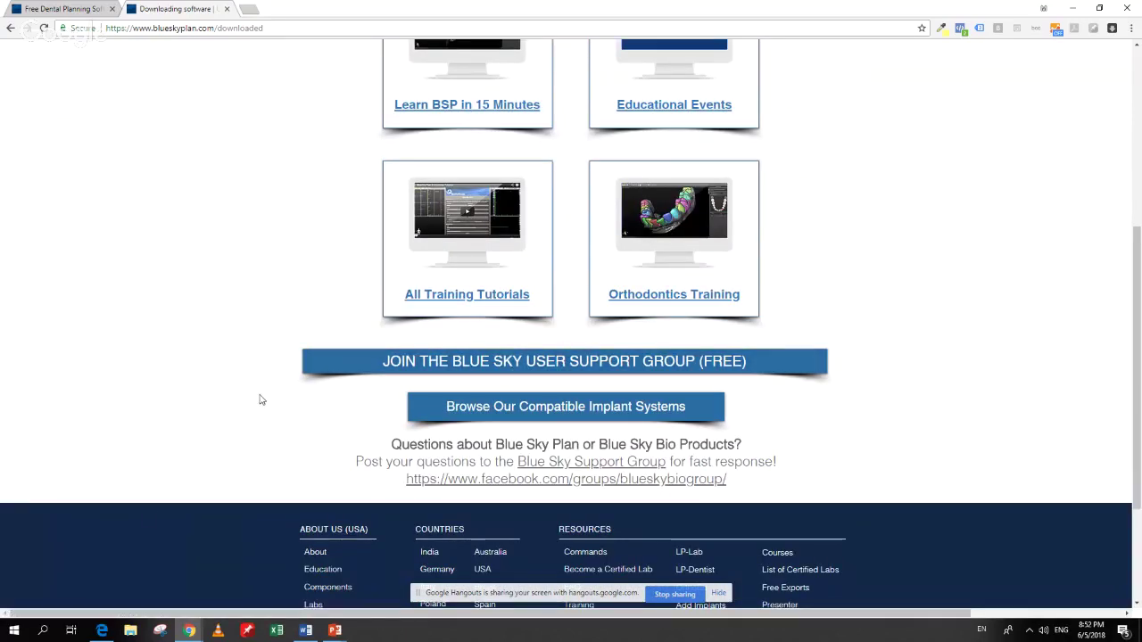
left_click(103, 631)
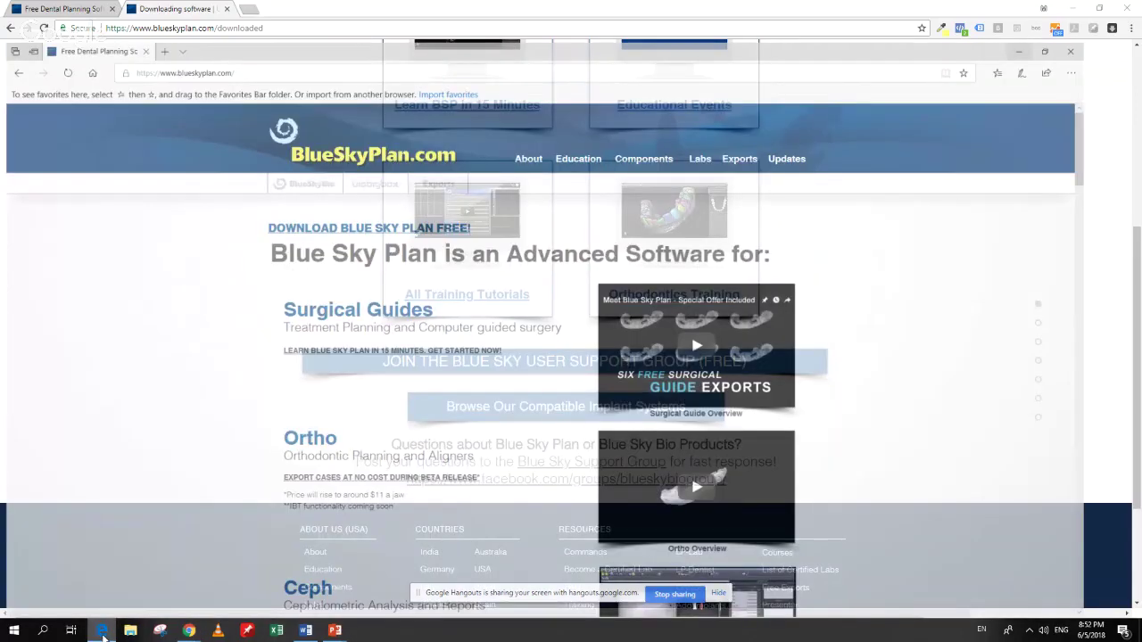
- Agree to the terms and download the 64-bit PC version of Blue Sky Plan
scroll(229, 449, "down", 5)
scroll(229, 449, "up", 5)
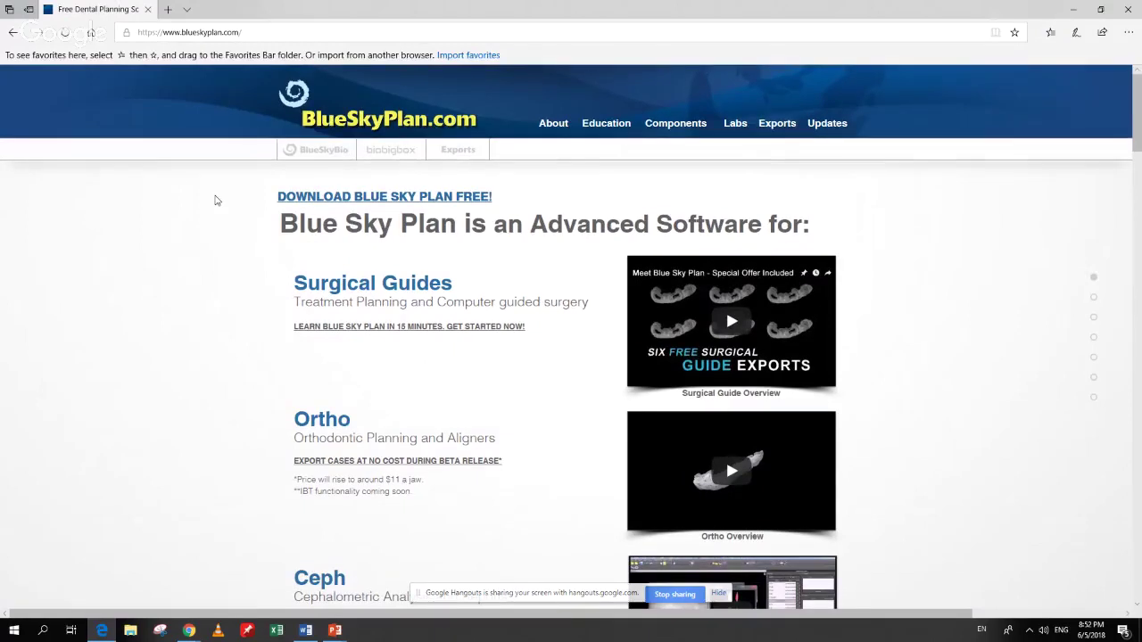
scroll(215, 200, "down", 5)
left_click(446, 515)
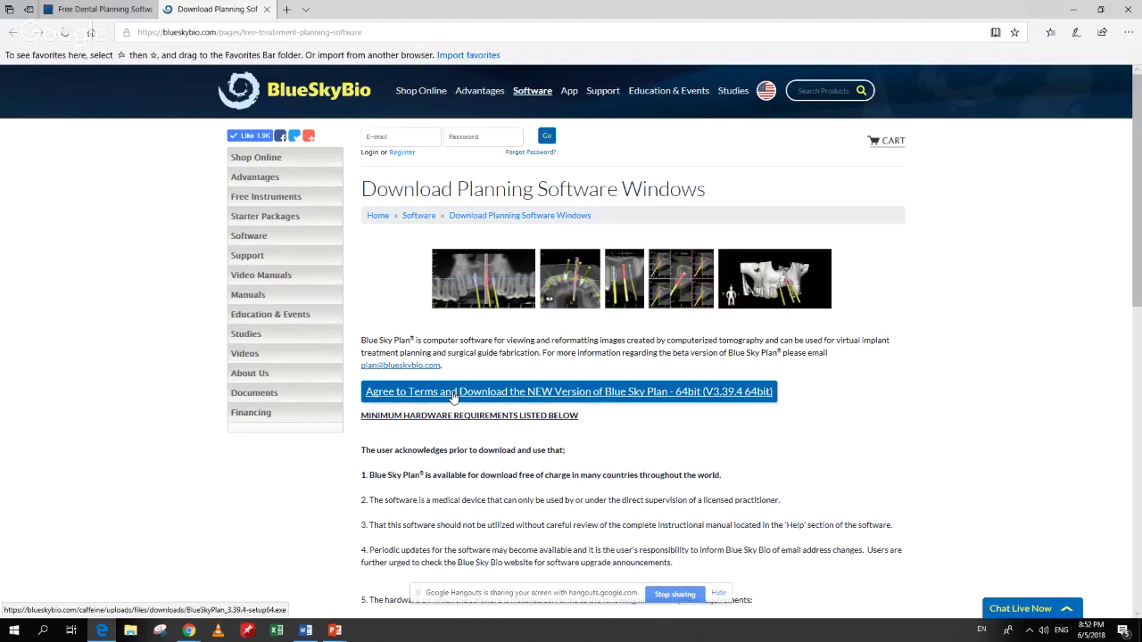
left_click(452, 396)
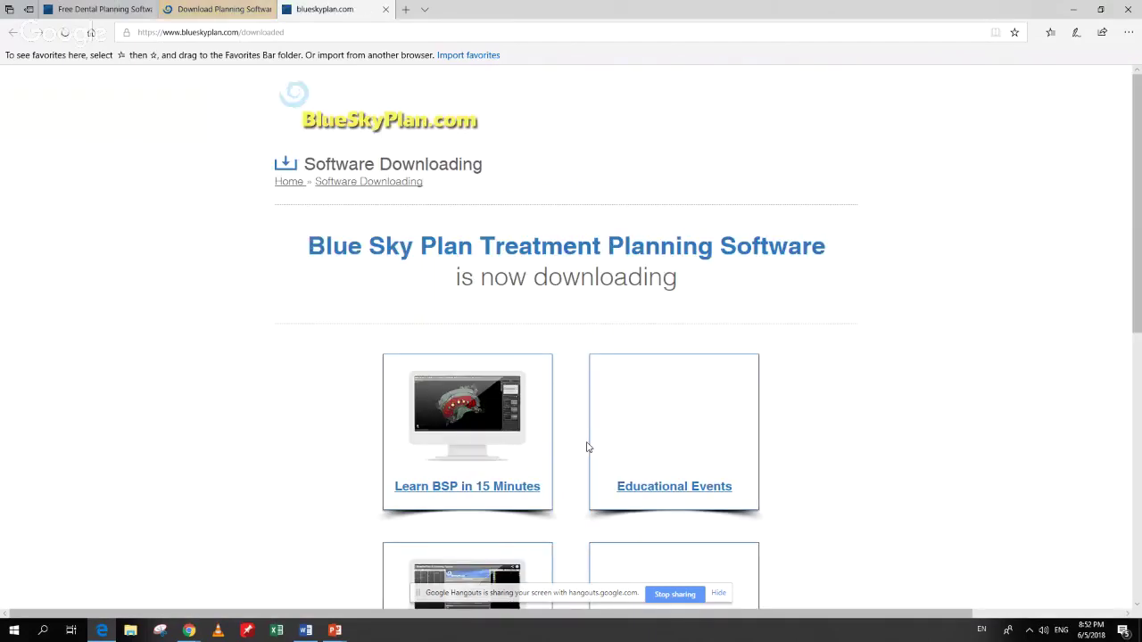
- Hide the screen-sharing notice and save the BlueSkyPlan_3.39.4-setup64 installer to disk
left_click(218, 9)
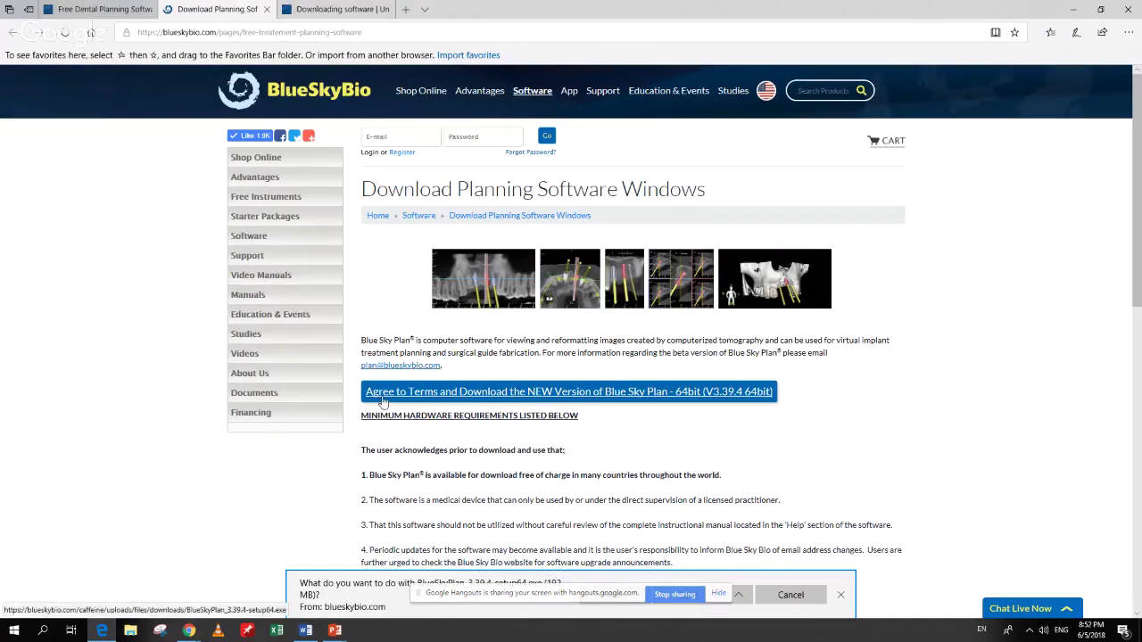
scroll(479, 404, "down", 1)
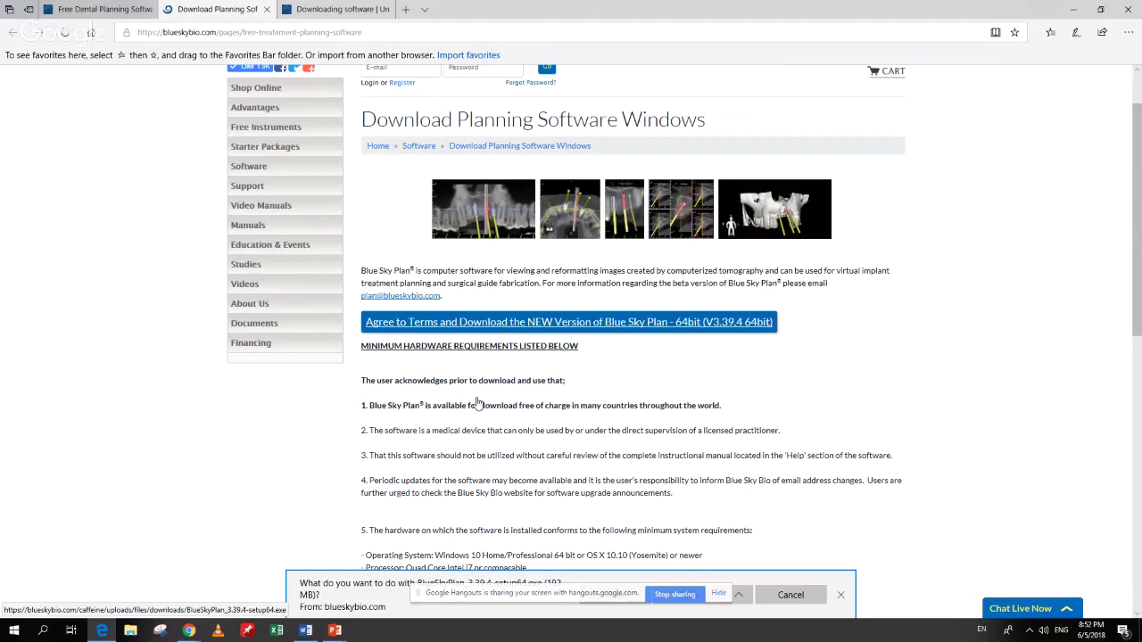
scroll(478, 404, "down", 1)
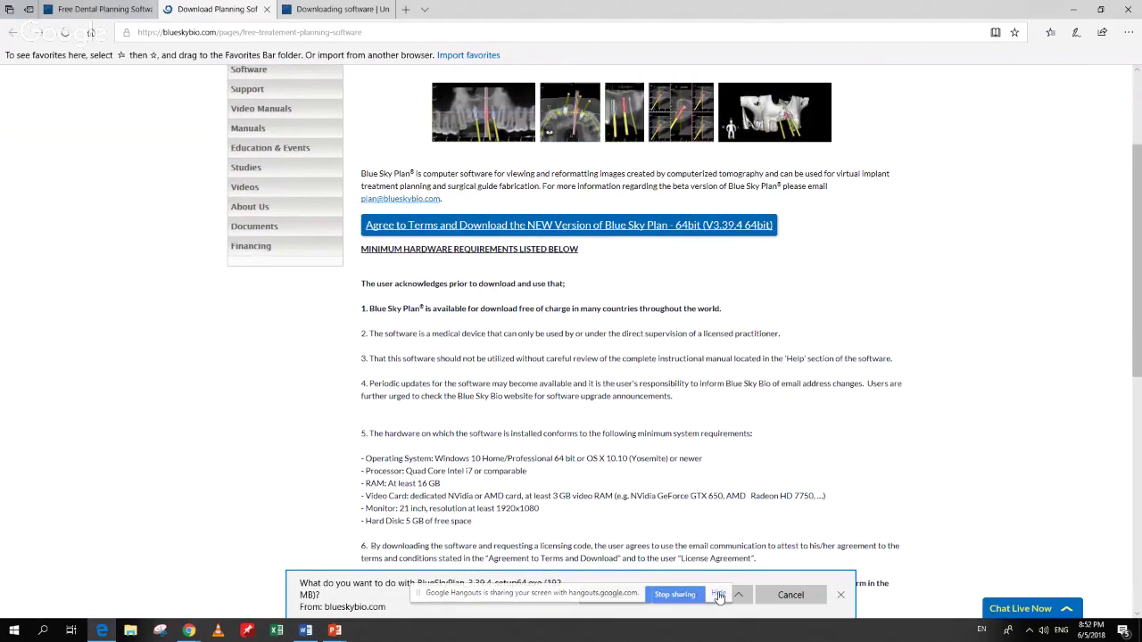
left_click(719, 595)
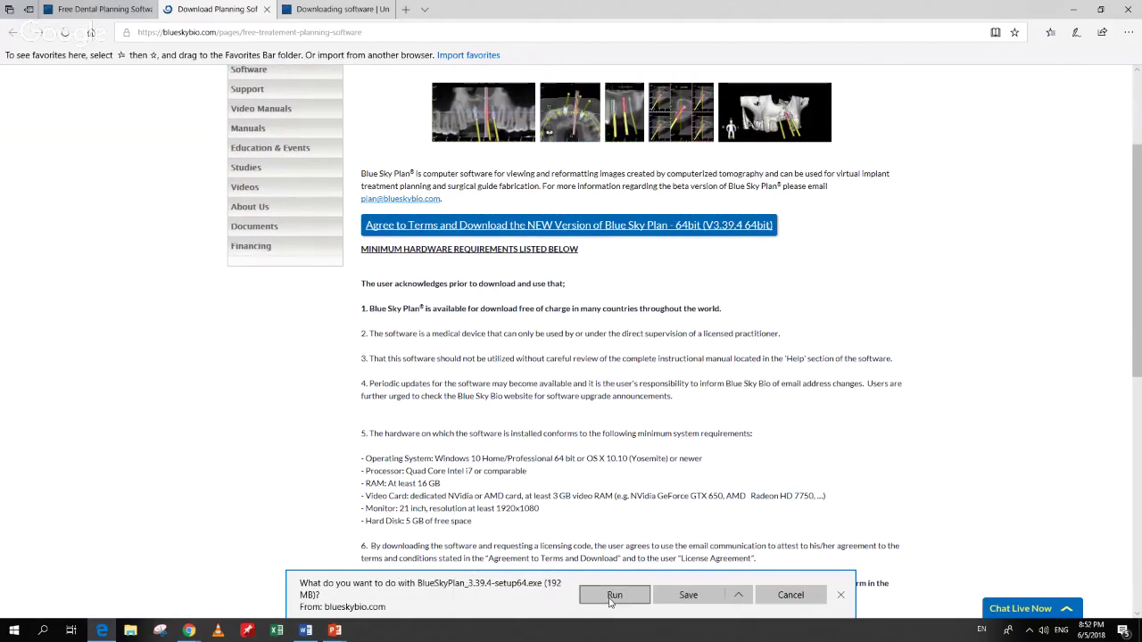
left_click(685, 596)
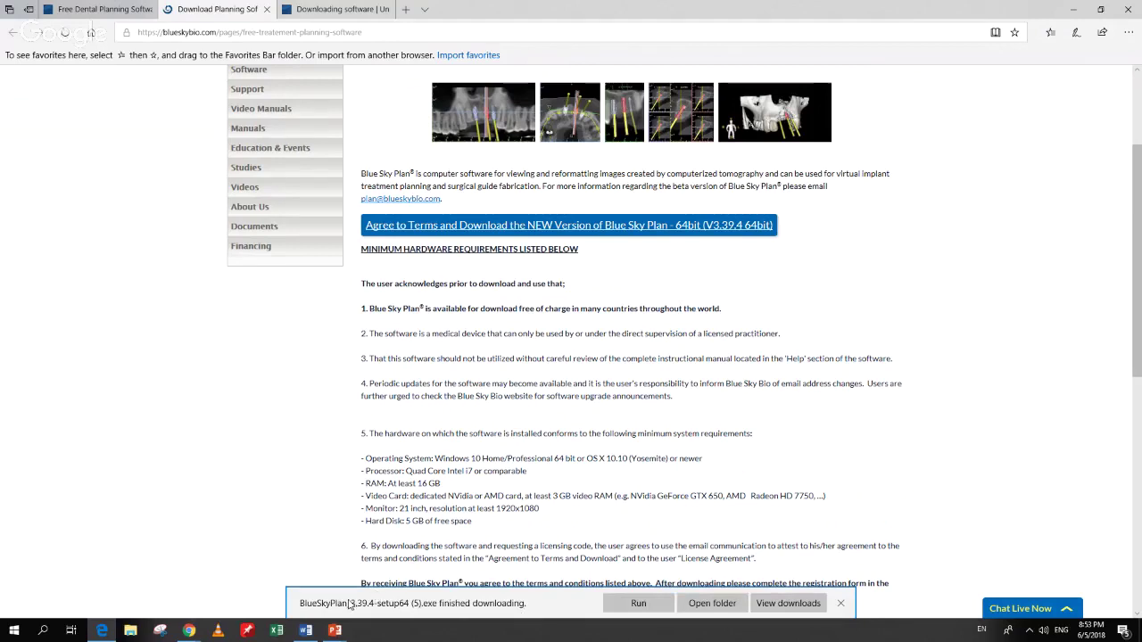
- Run the downloaded installer and bring its setup language dialog to the front
left_click(638, 603)
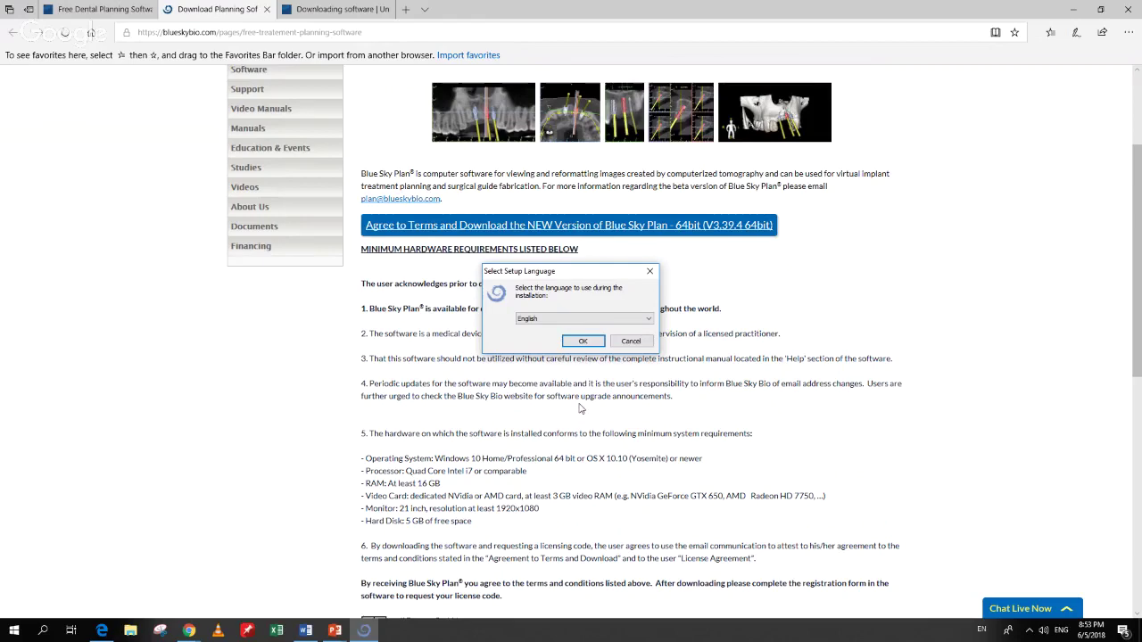
scroll(429, 379, "up", 1)
key("ctrl+shift+Tab")
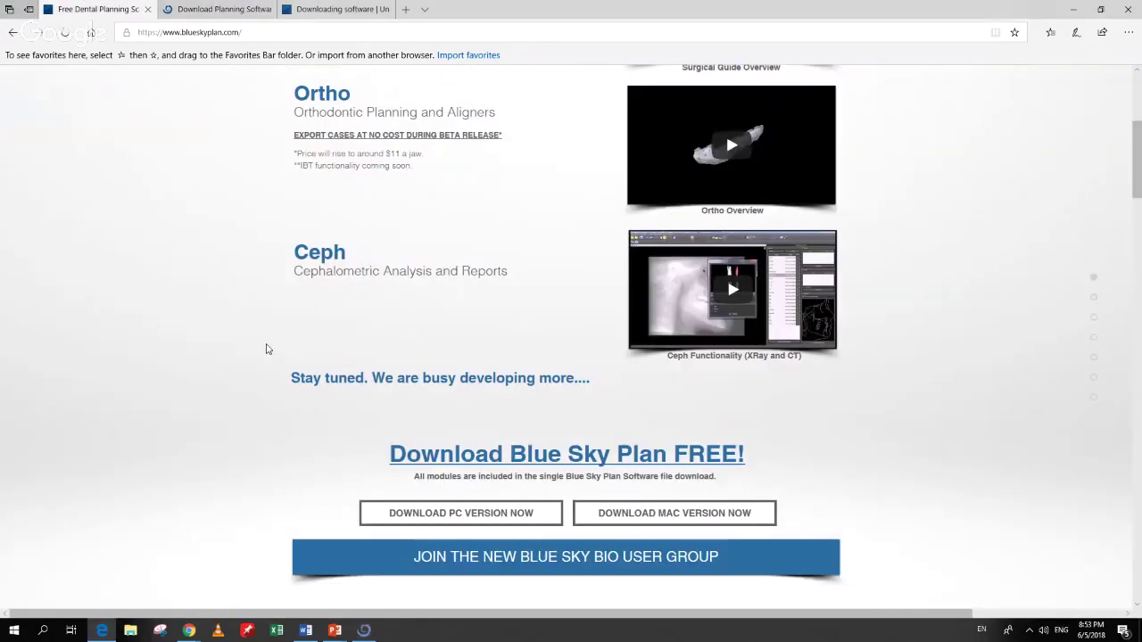
key("alt+Tab")
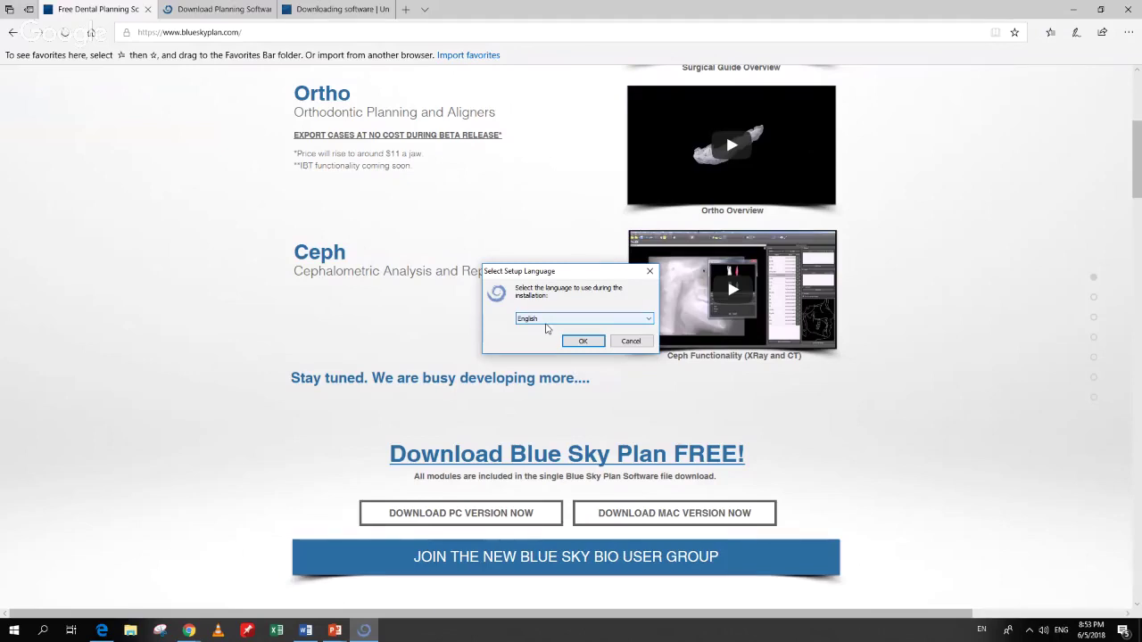
- Keep English as the setup language and continue to the accepted License Agreement
left_click(578, 320)
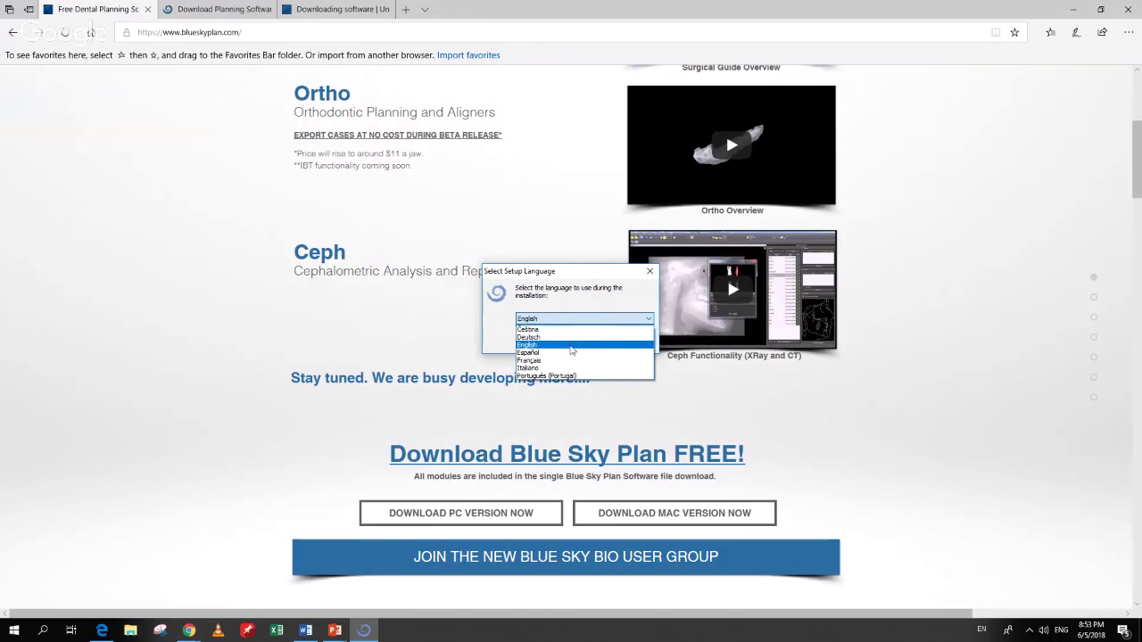
left_click(571, 348)
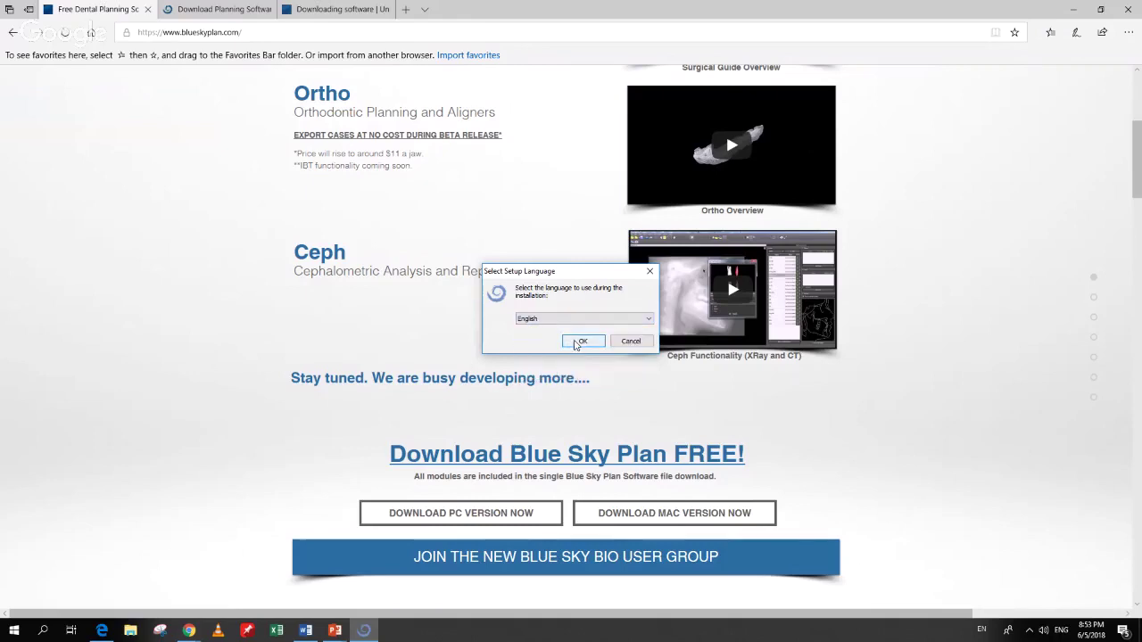
left_click(578, 340)
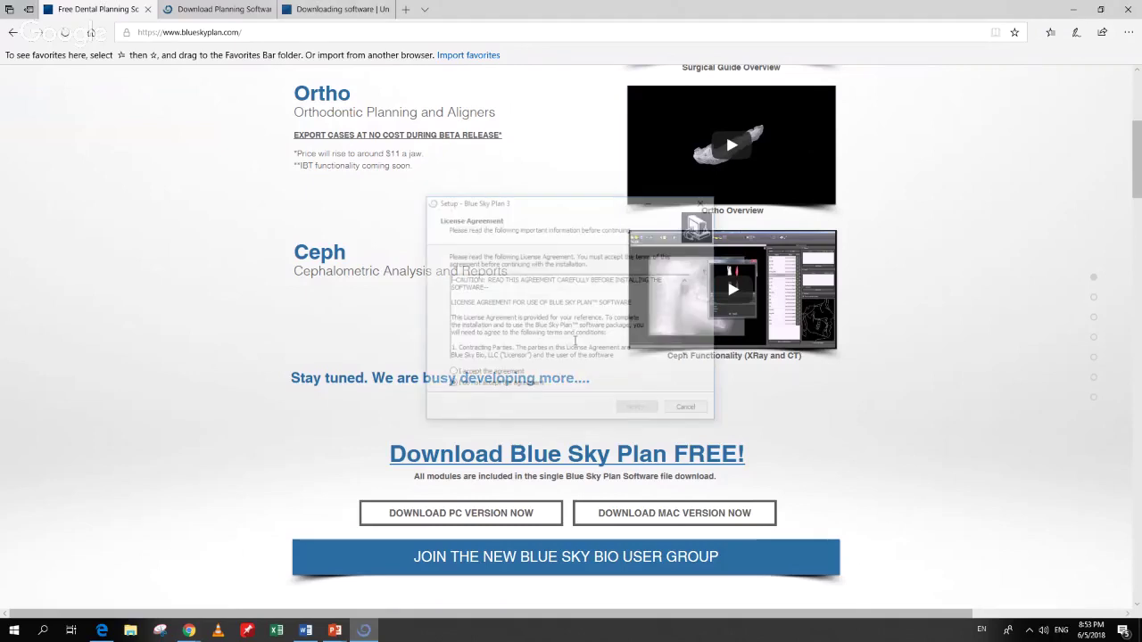
scroll(518, 346, "down", 2)
scroll(518, 346, "up", 2)
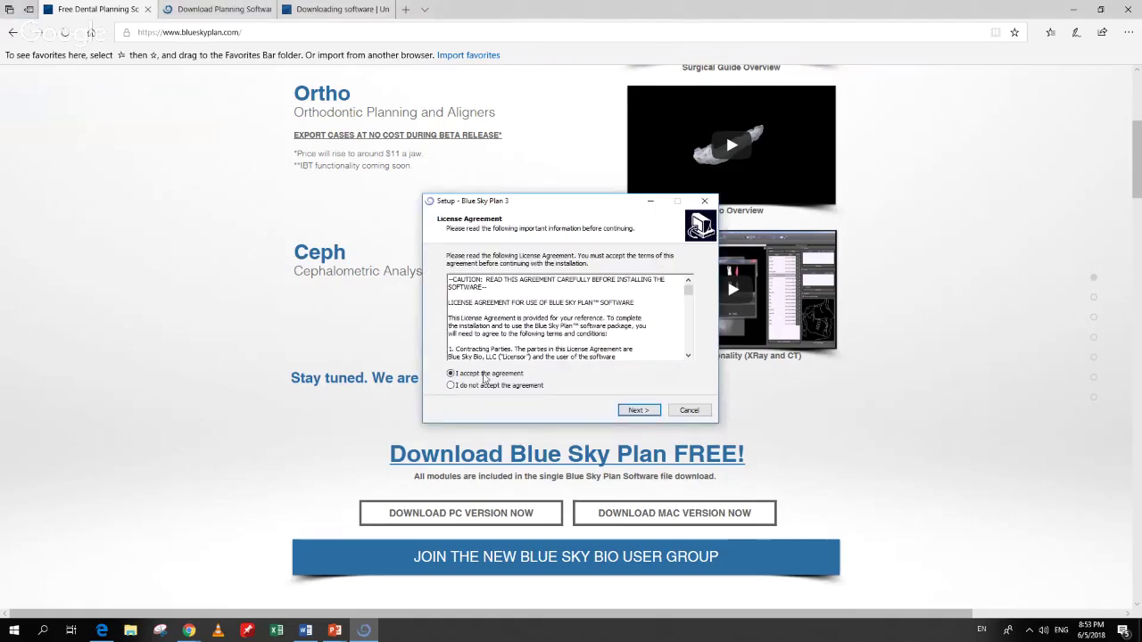
- Install Blue Sky Plan 3 with desktop shortcut and DICOM association, then launch it
left_click(649, 412)
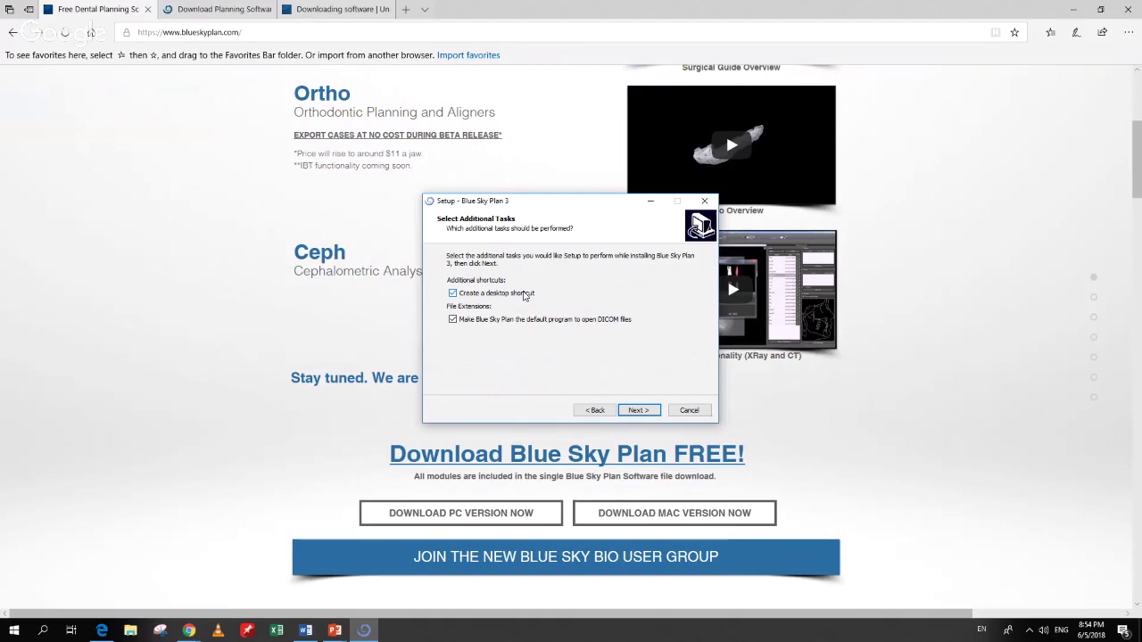
left_click(630, 412)
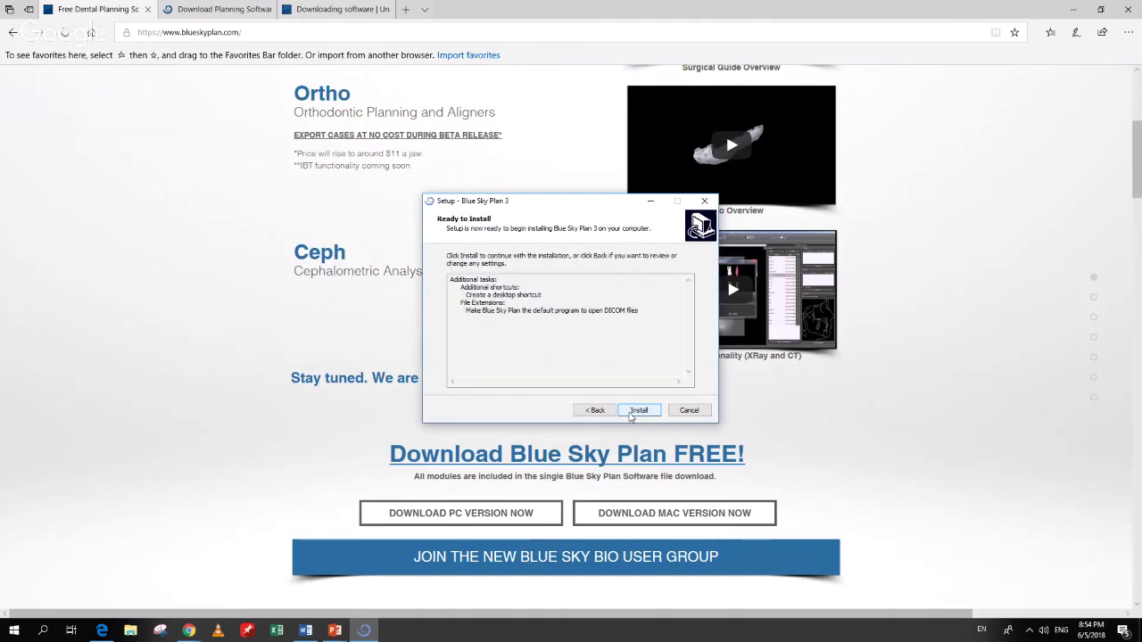
left_click(629, 412)
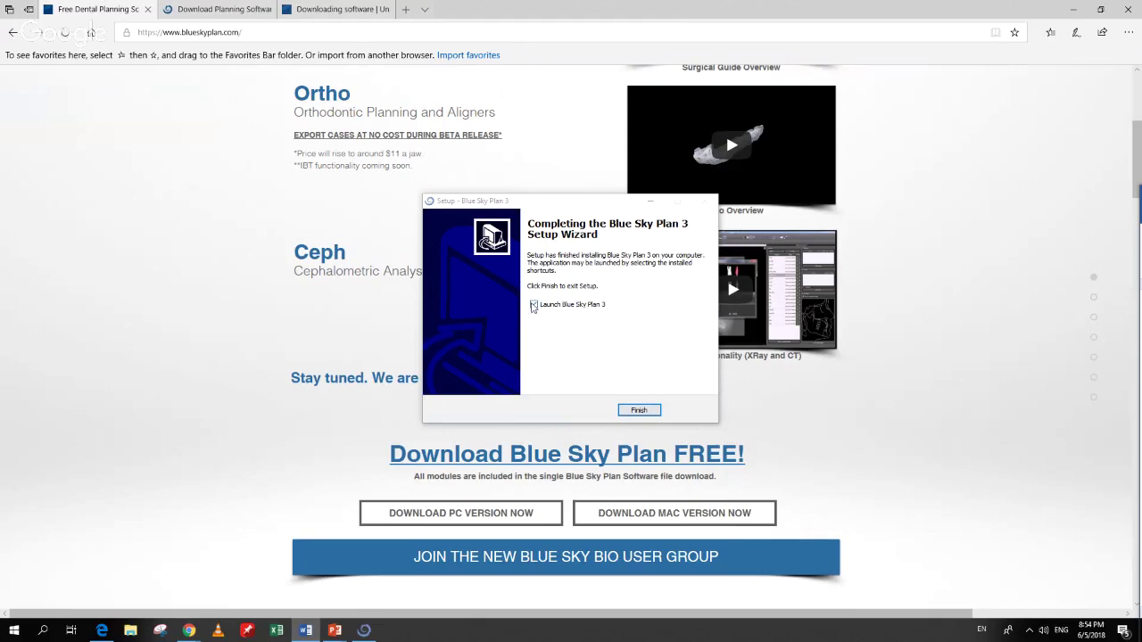
left_click(636, 410)
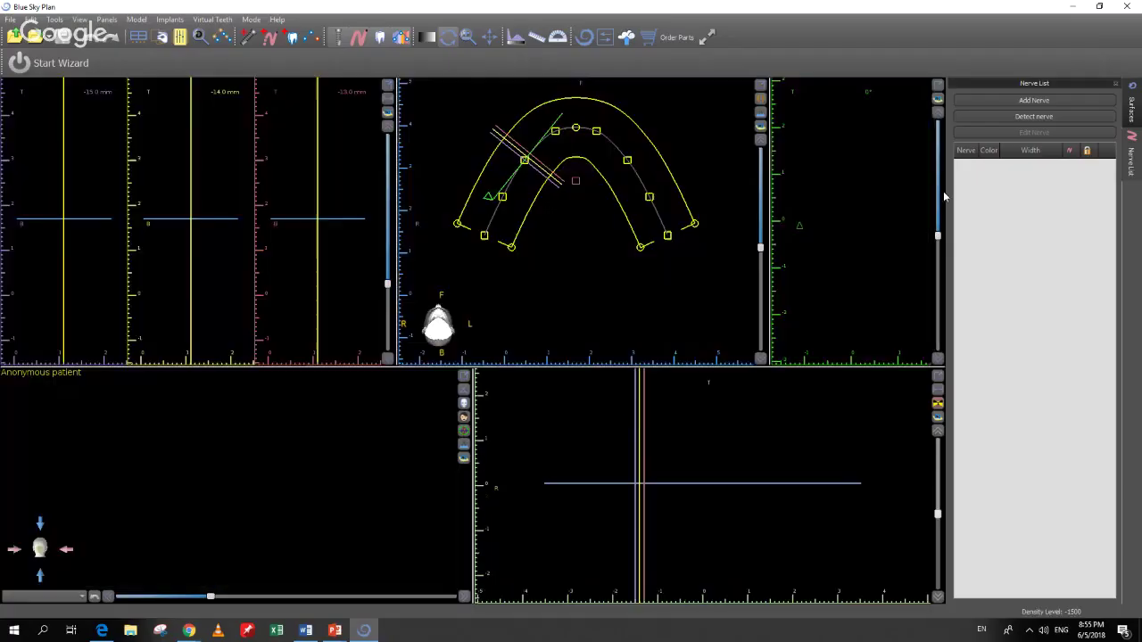
- Close the Nerve List panel and show the File menu commands
left_click(1073, 121)
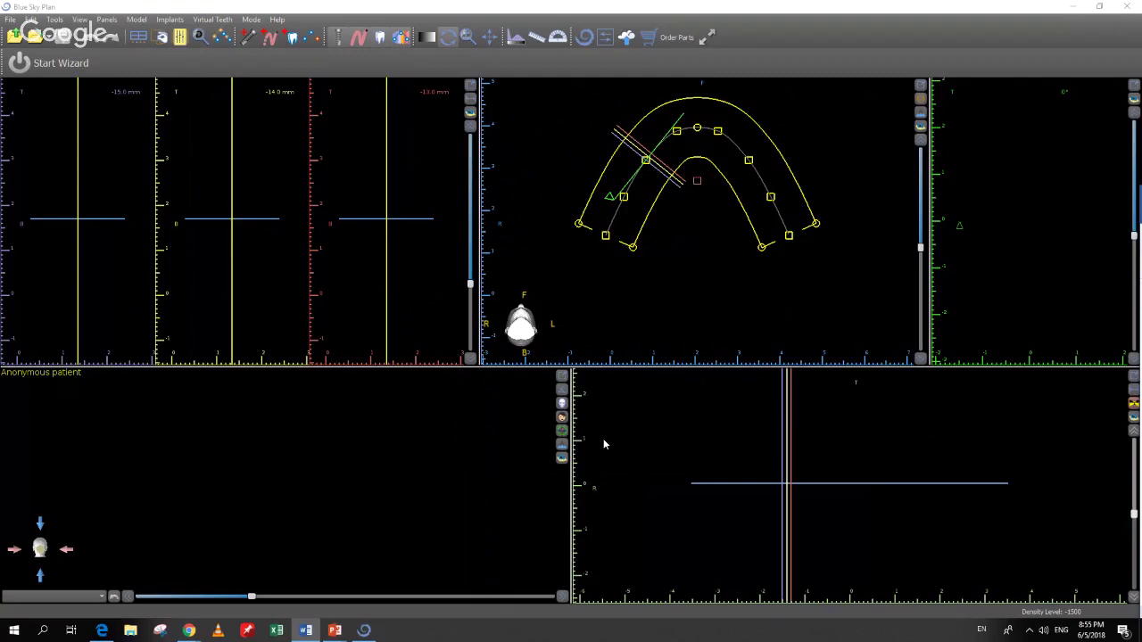
left_click(10, 20)
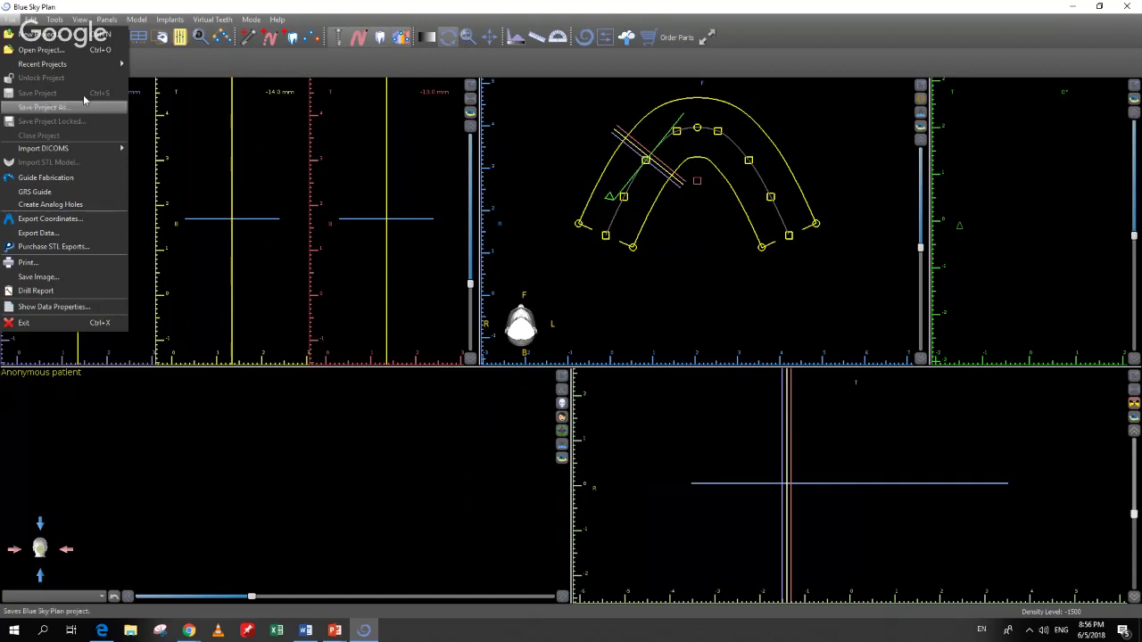
- Start Load DICOM Data and expand the Patient CT for Model STL Wizard folder
left_click(57, 36)
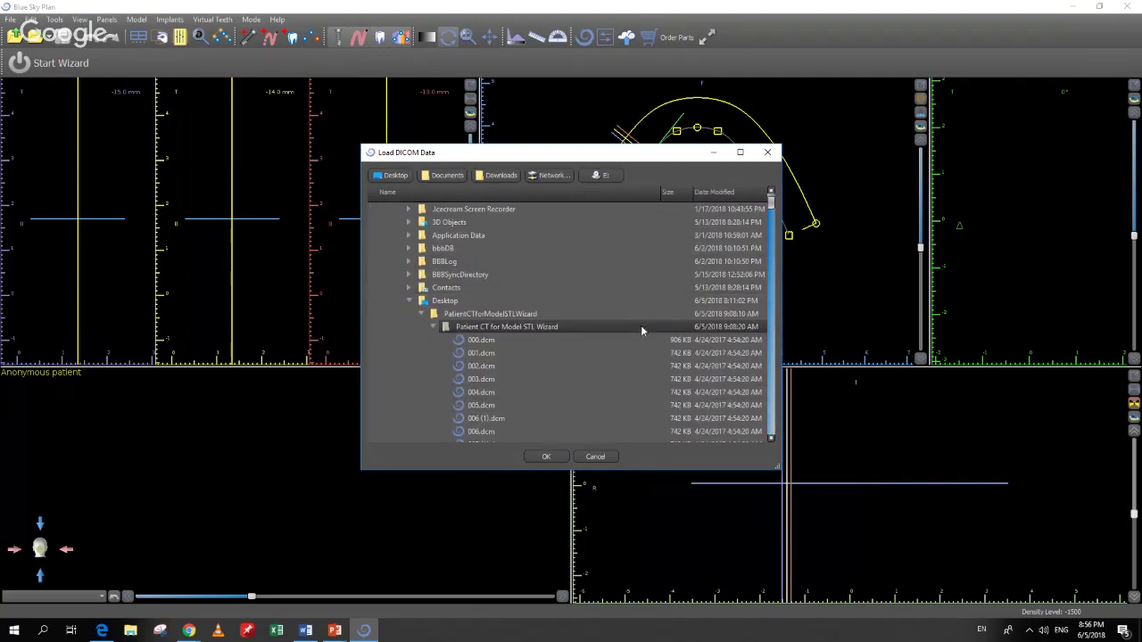
scroll(642, 331, "up", 2)
scroll(628, 341, "down", 10)
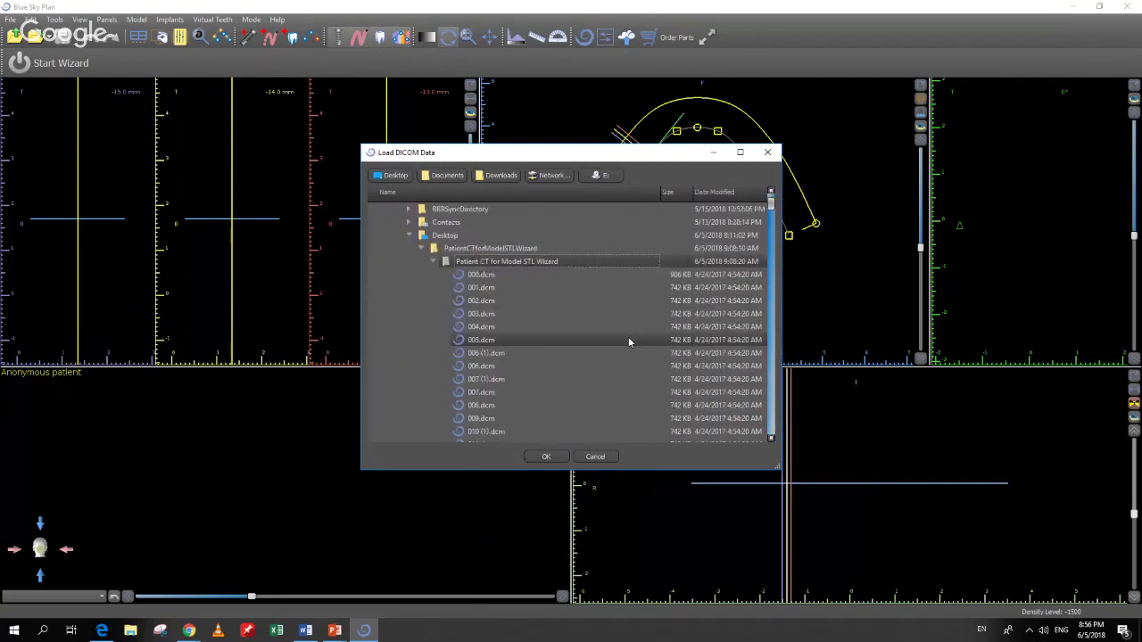
scroll(628, 342, "up", 10)
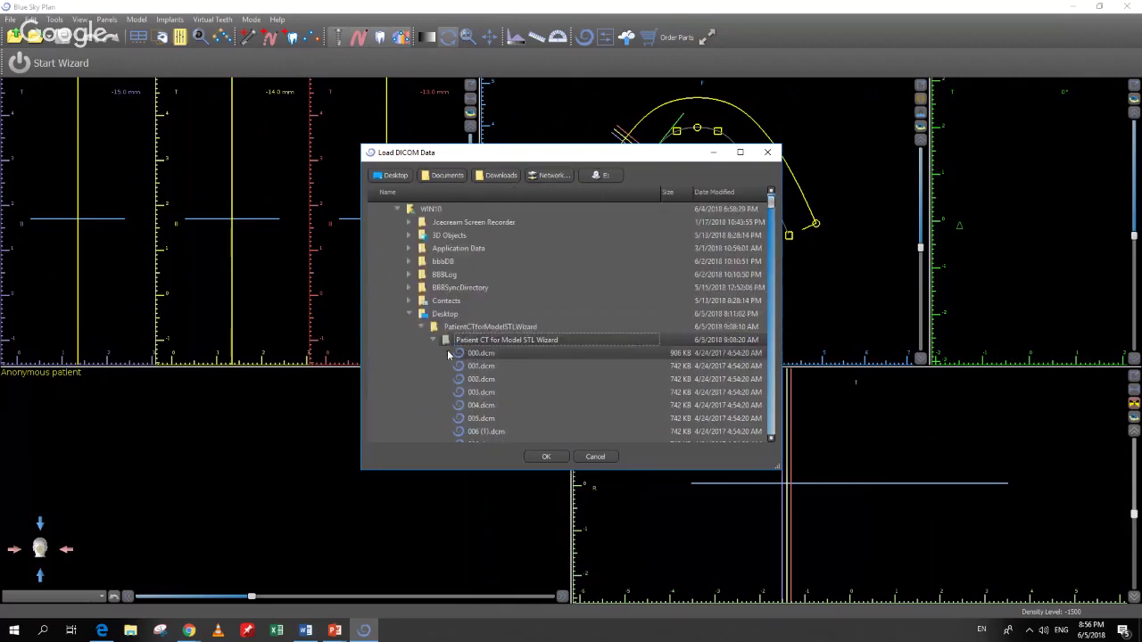
left_click(434, 341)
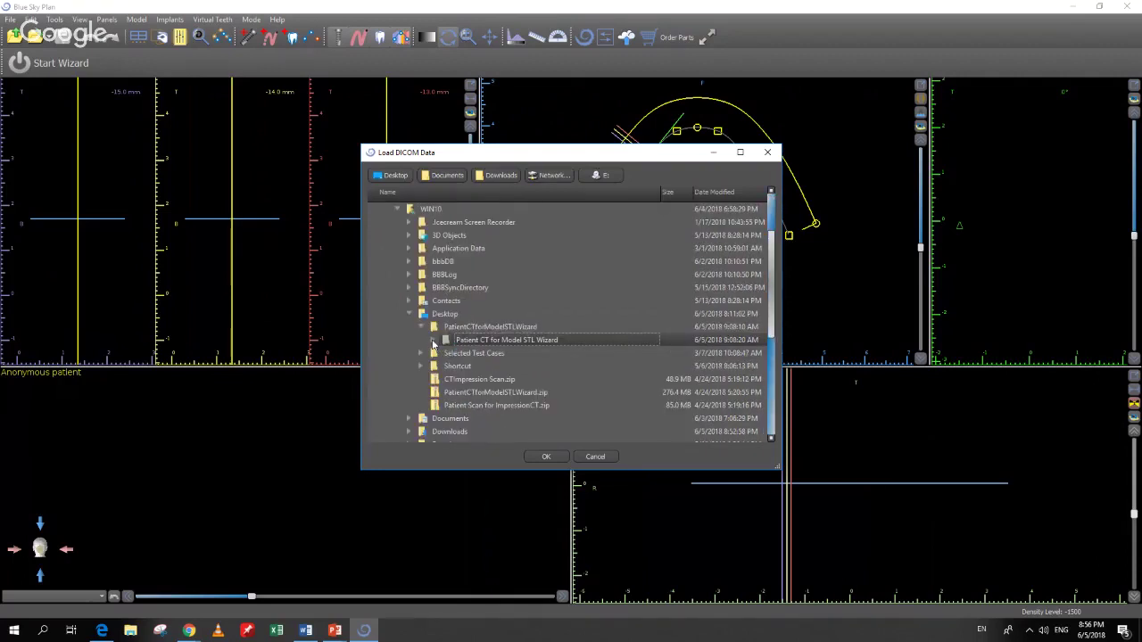
left_click(433, 340)
left_click(433, 341)
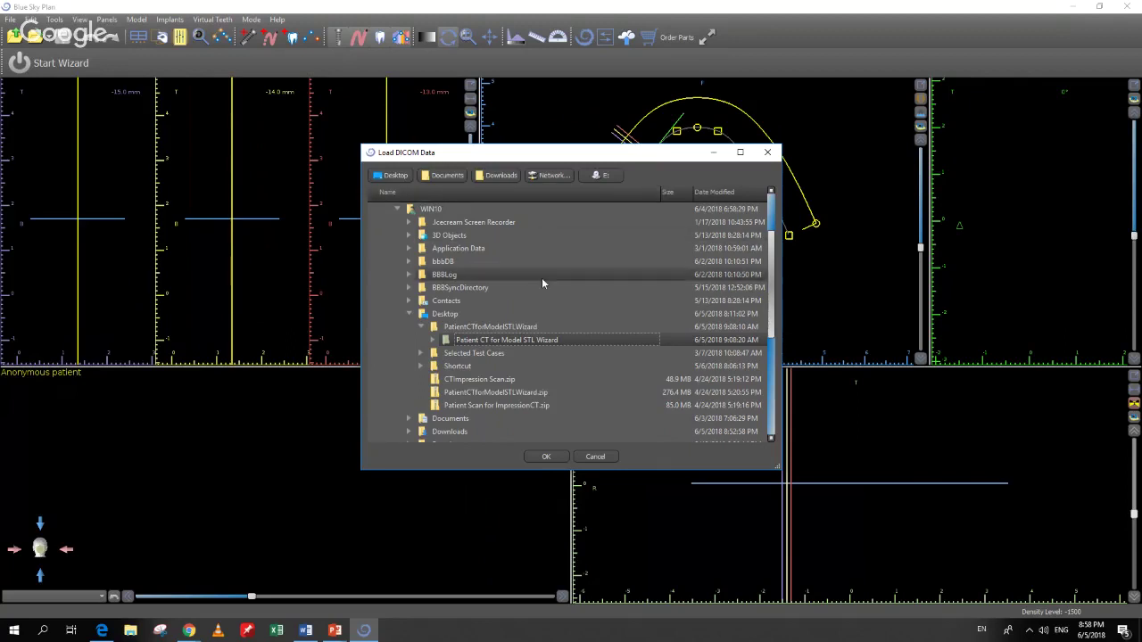
left_click(433, 341)
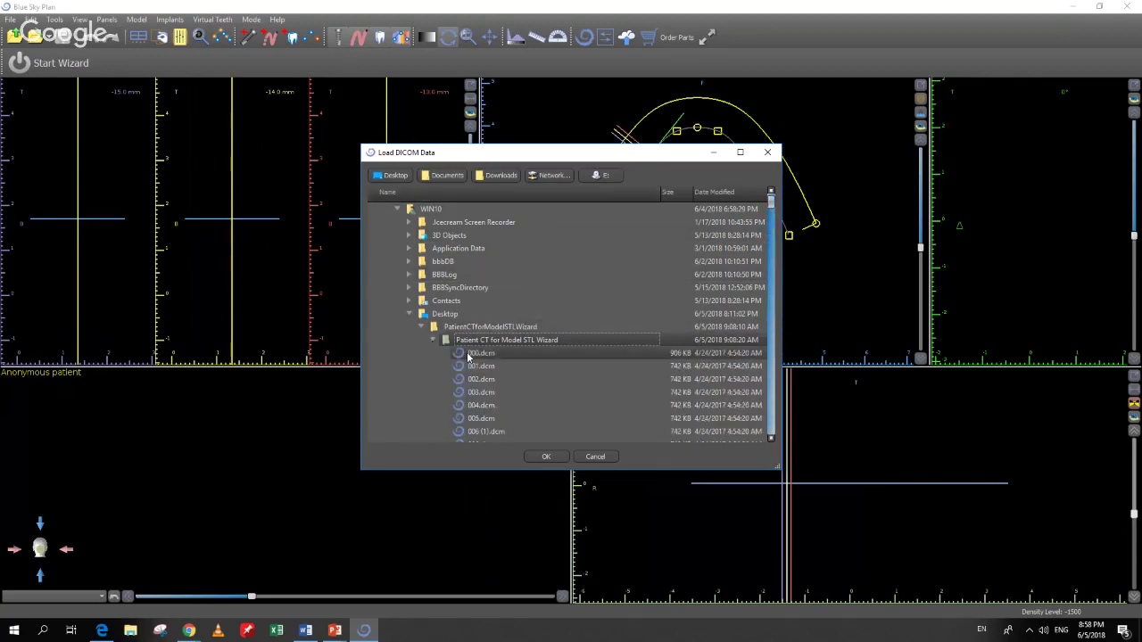
scroll(469, 357, "down", 2)
scroll(469, 357, "down", 4)
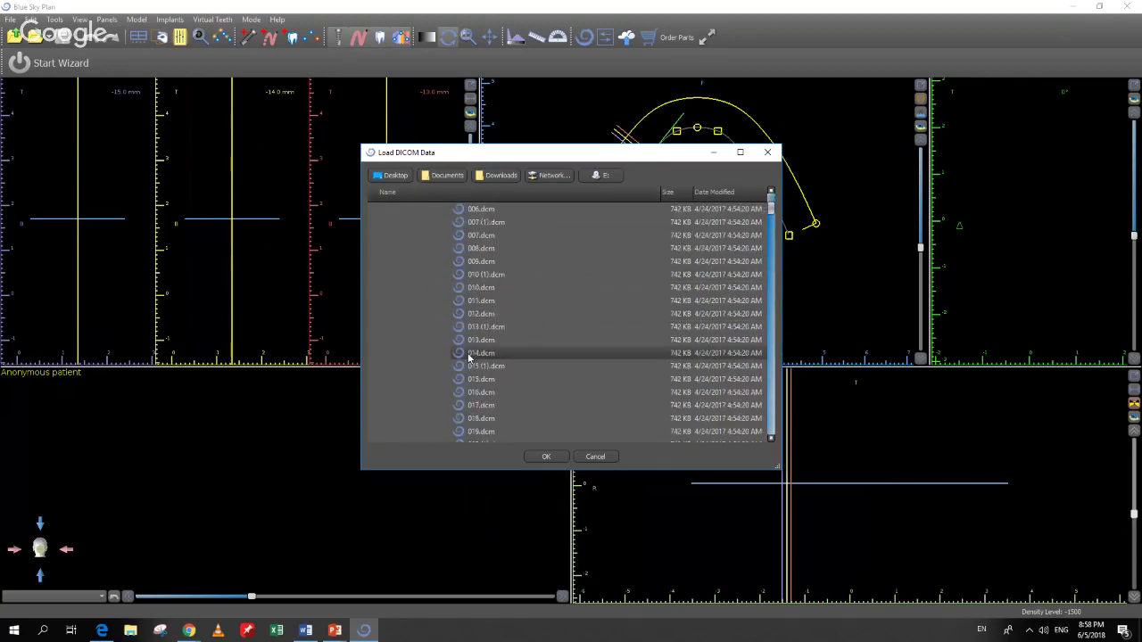
scroll(468, 357, "up", 4)
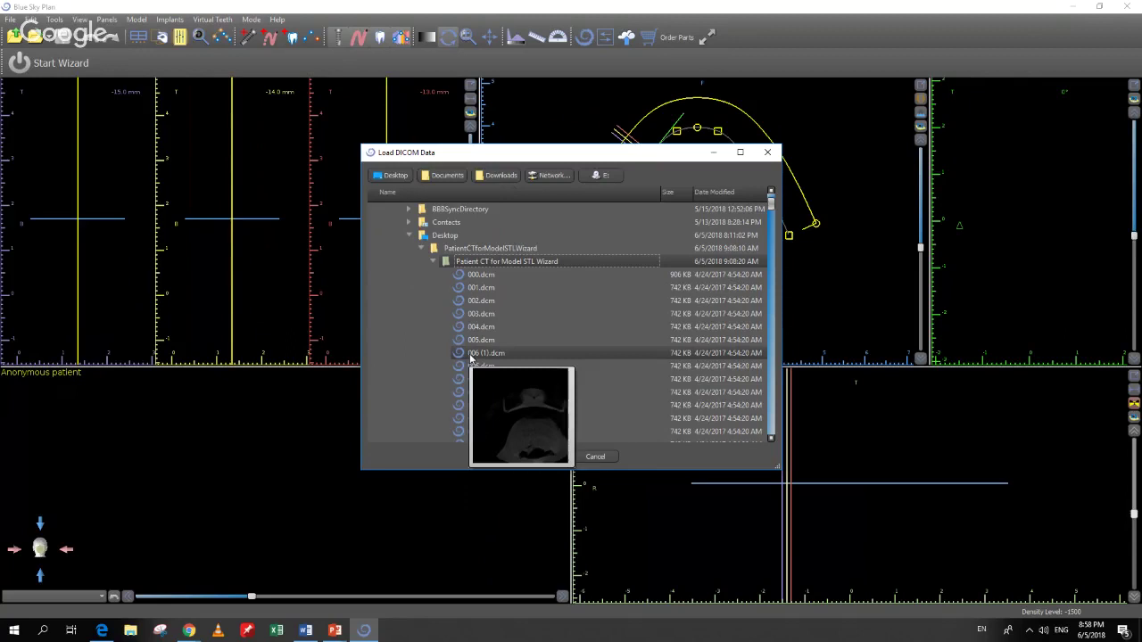
- Select the 005.dcm slice file in the Patient CT for Model STL Wizard folder
mouse_move(471, 341)
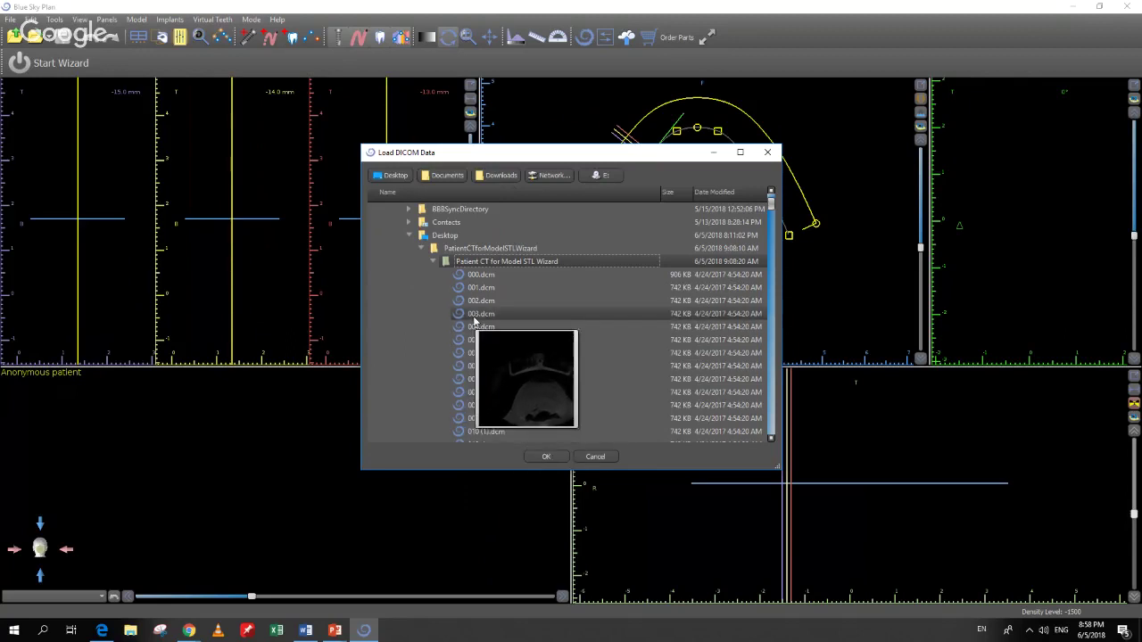
mouse_move(474, 309)
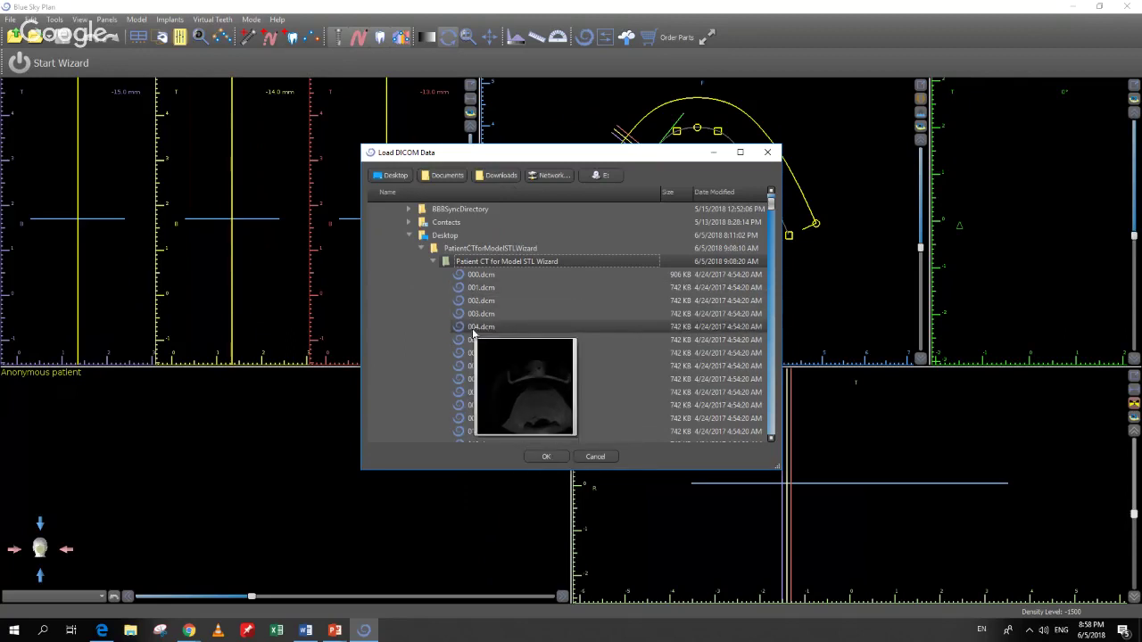
mouse_move(472, 385)
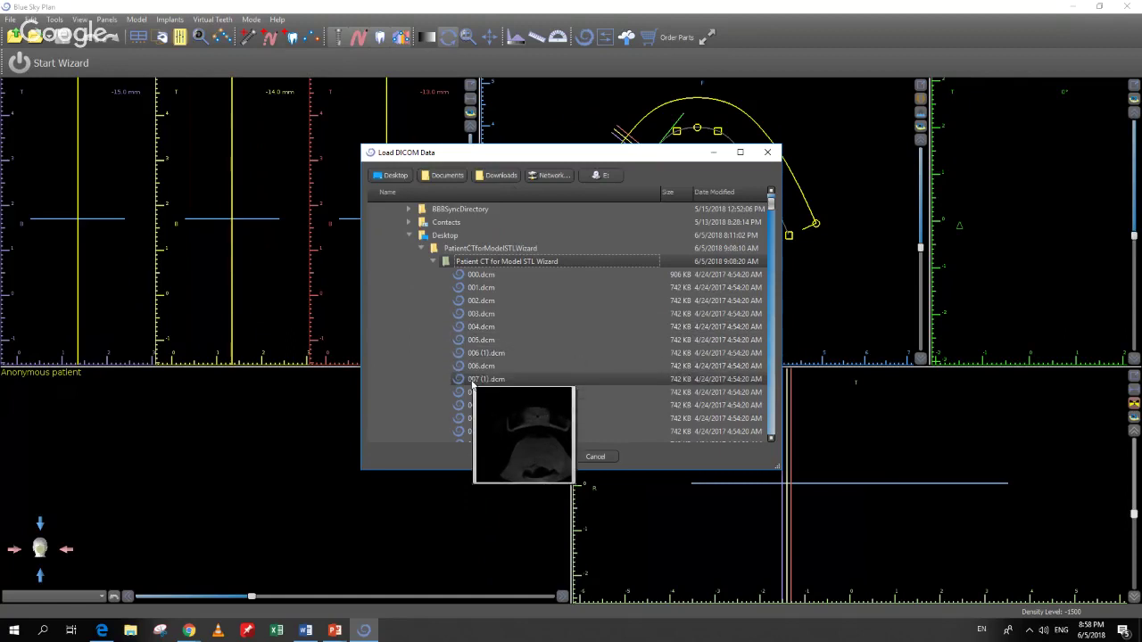
mouse_move(474, 407)
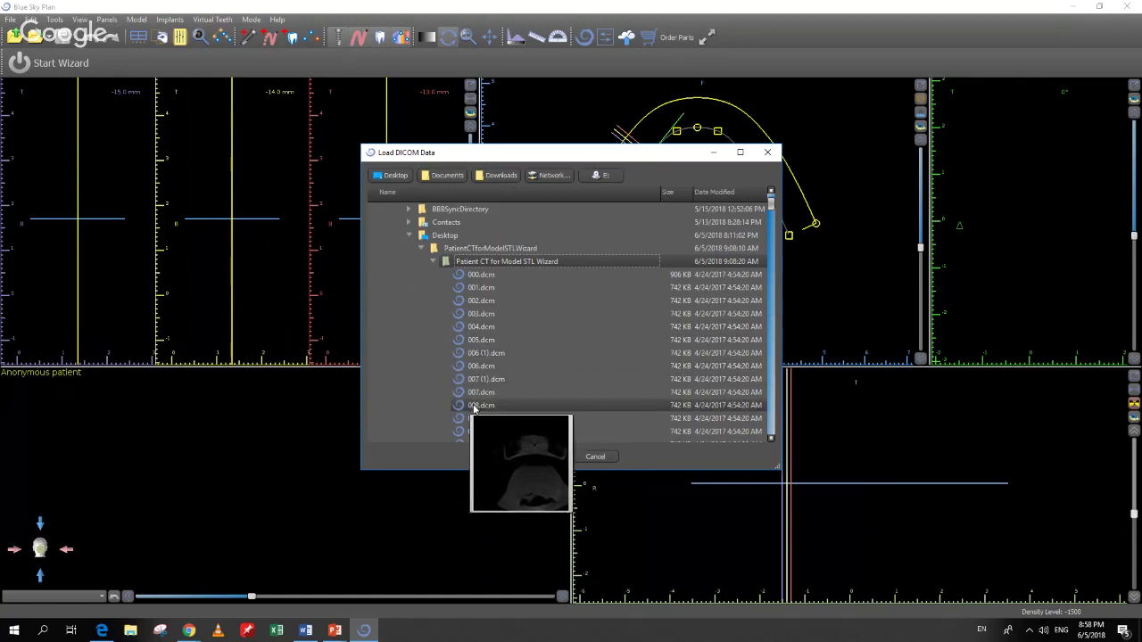
mouse_move(471, 427)
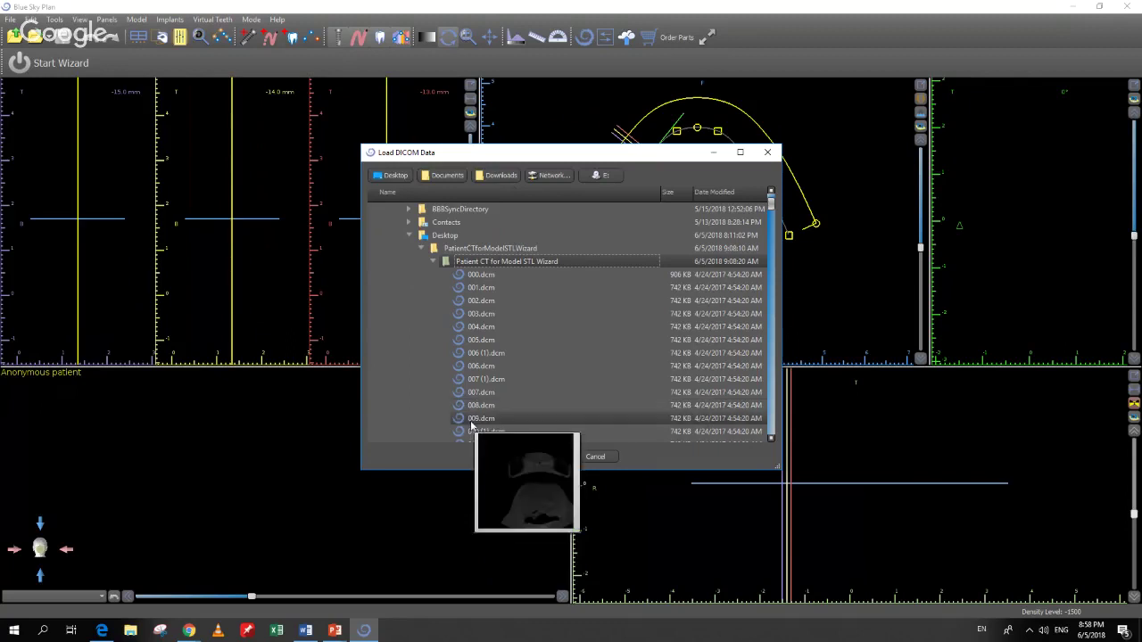
left_click(476, 407)
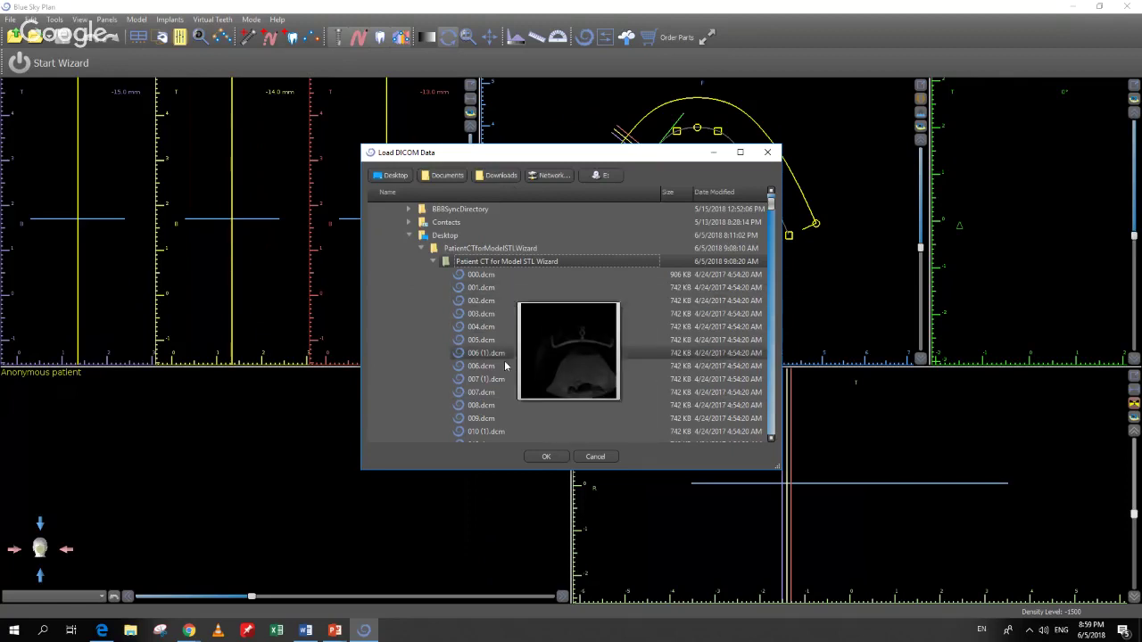
left_click(433, 261)
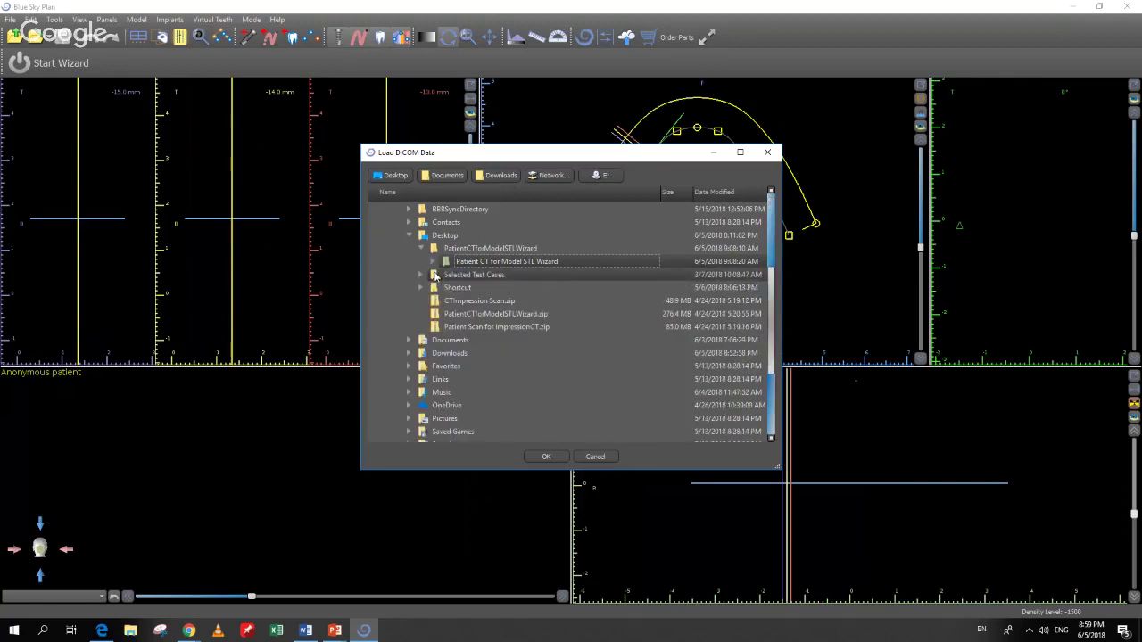
left_click(463, 315)
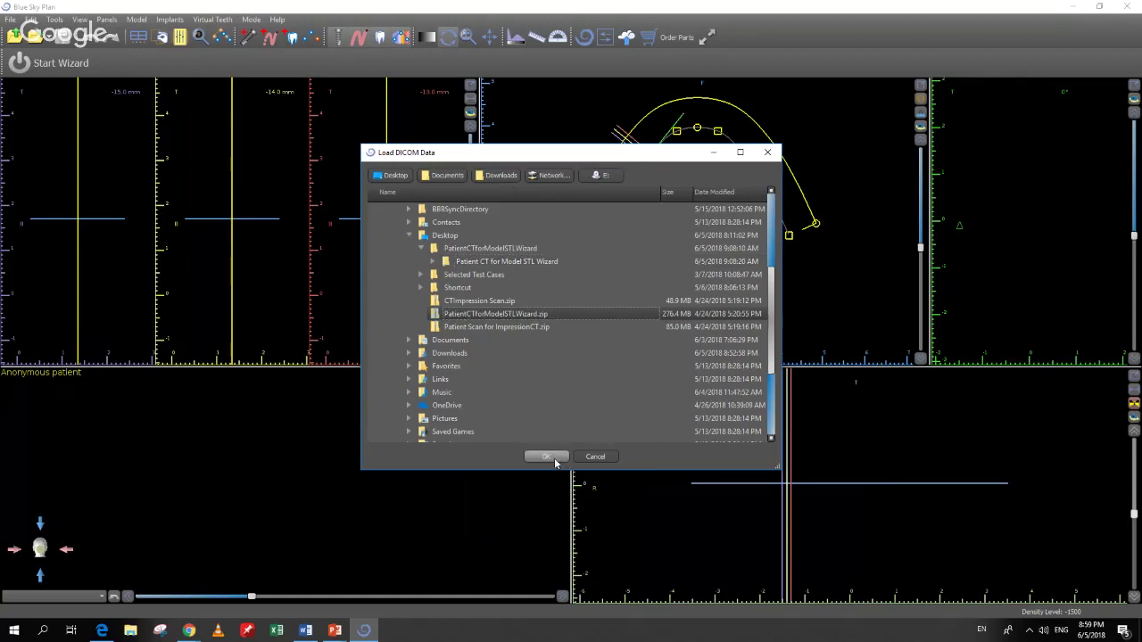
left_click(475, 261)
double_click(475, 261)
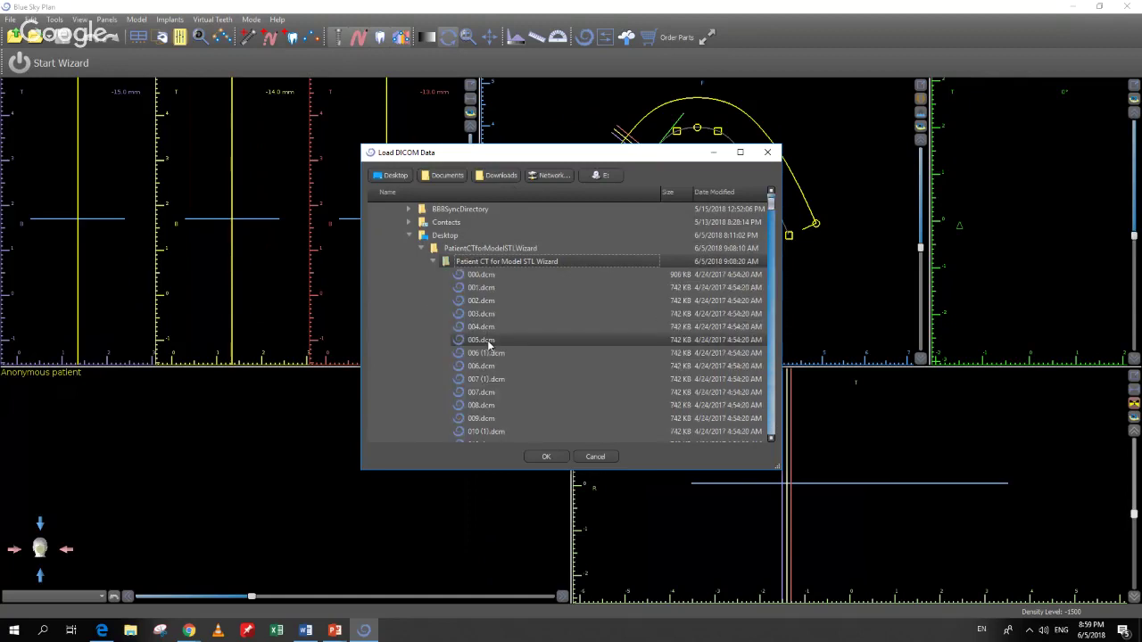
left_click(491, 345)
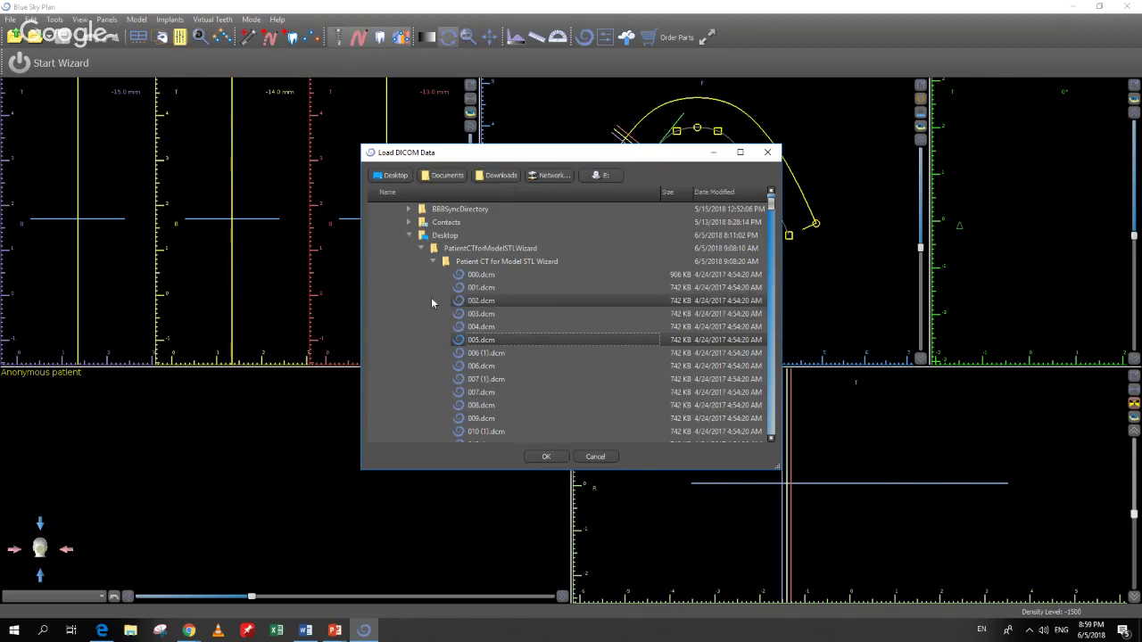
scroll(429, 304, "up", 1)
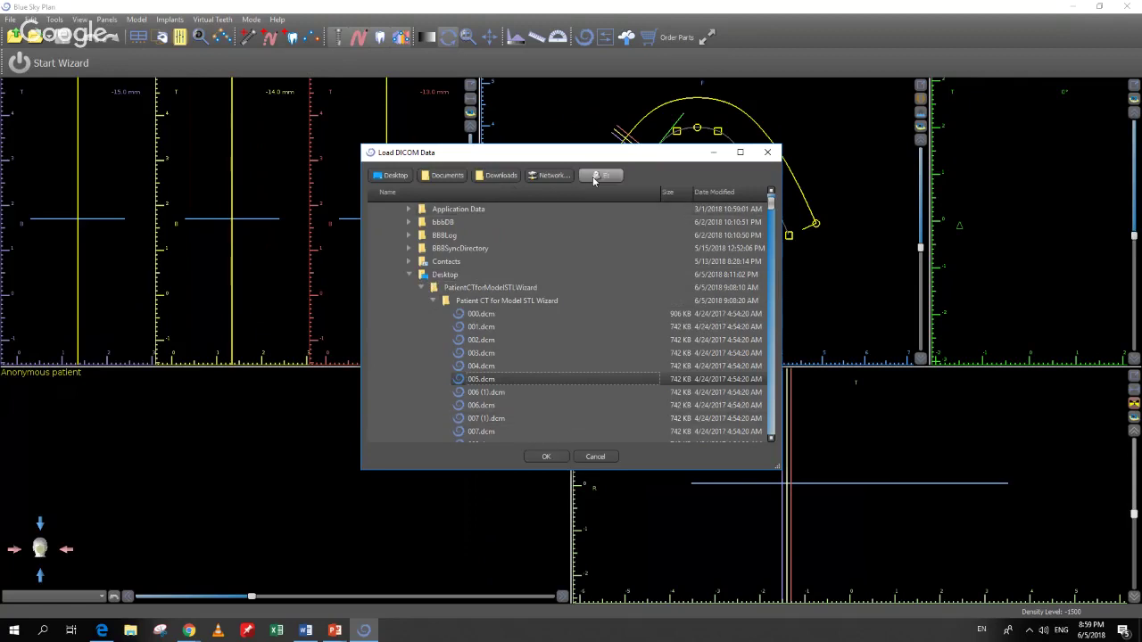
- Confirm the DICOM data and load the 001 CT series of 616 x 616 x 616 voxels
left_click(554, 457)
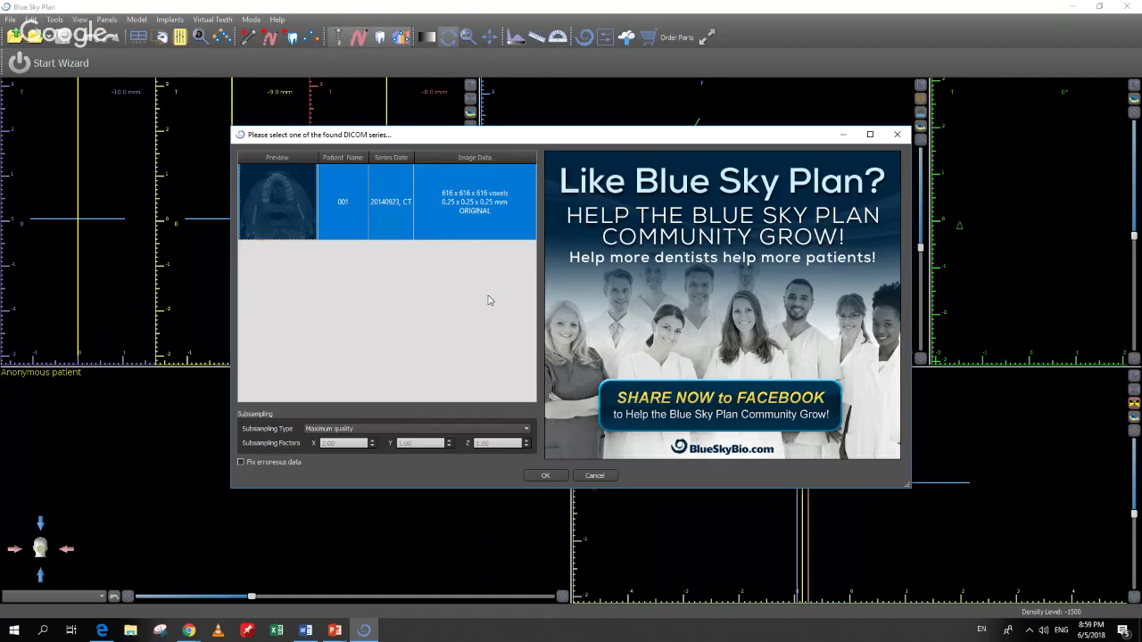
left_click(323, 213)
left_click(399, 213)
left_click(543, 476)
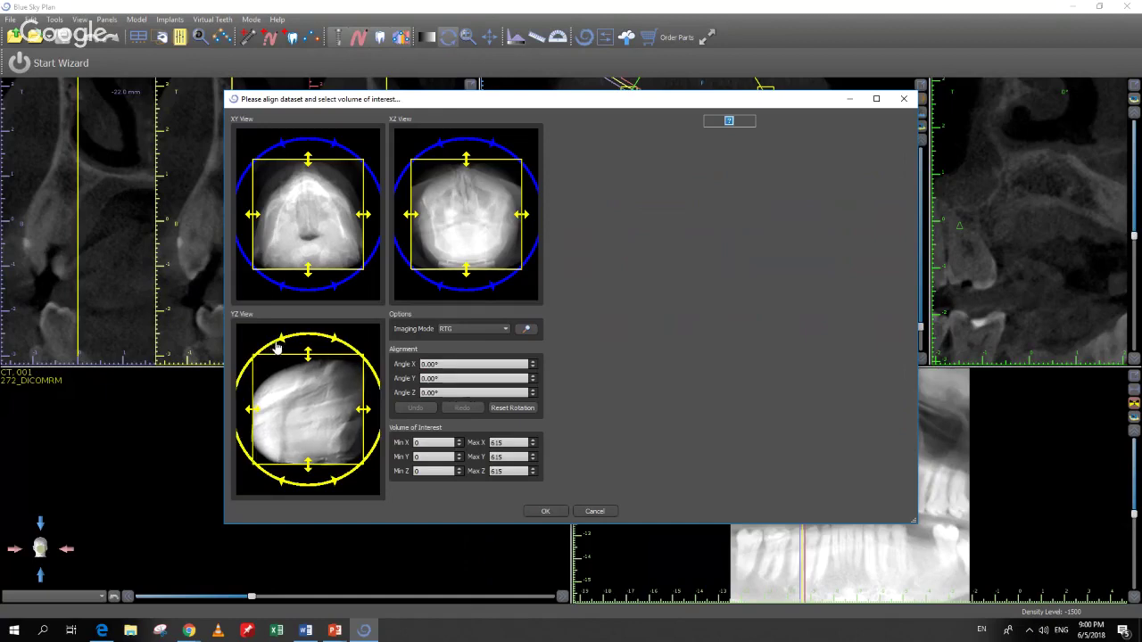
- Leave the scan unrotated and lower the volume's Max Z from 634 to 631
mouse_move(277, 348)
left_mouse_down()
mouse_move(298, 346)
mouse_move(272, 344)
left_mouse_up()
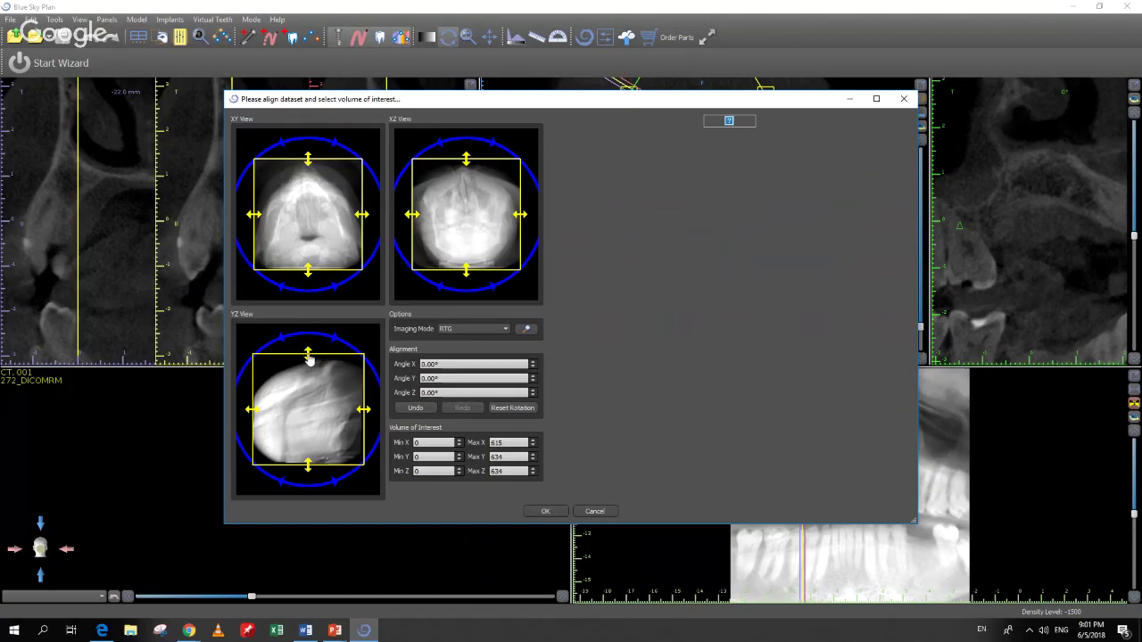
mouse_move(308, 356)
left_mouse_down()
mouse_move(308, 387)
mouse_move(303, 360)
left_mouse_up()
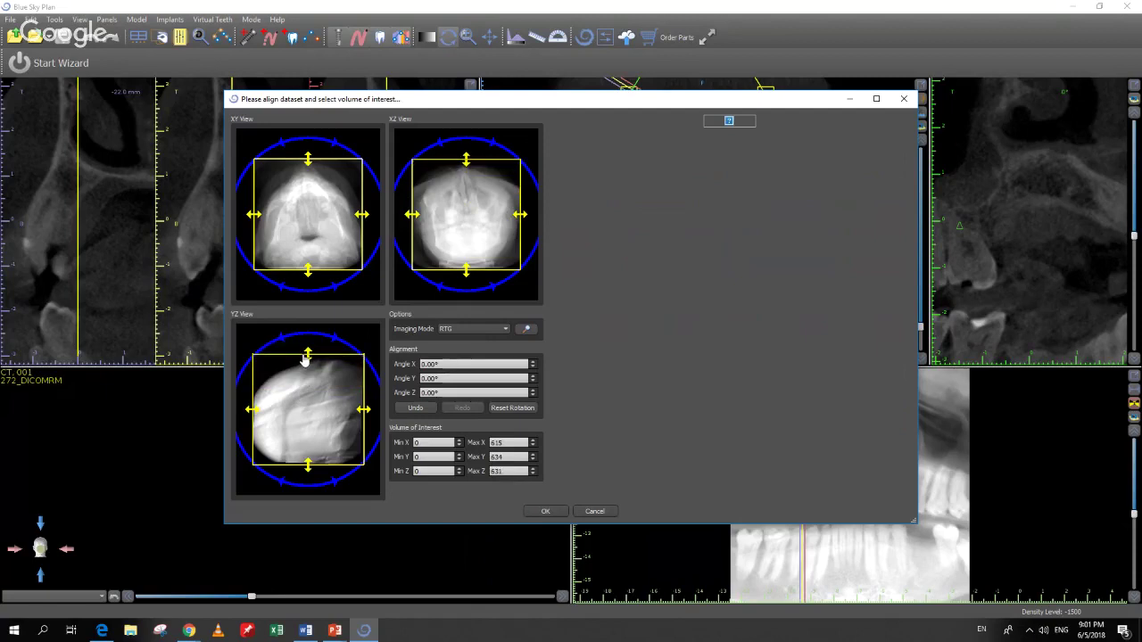
- Cut off the skull above the jaws and trim the sides to X 13–595, Y 44–461, Z 0–349
mouse_move(304, 358)
left_mouse_down()
mouse_move(304, 419)
mouse_move(275, 416)
mouse_move(308, 406)
left_mouse_up()
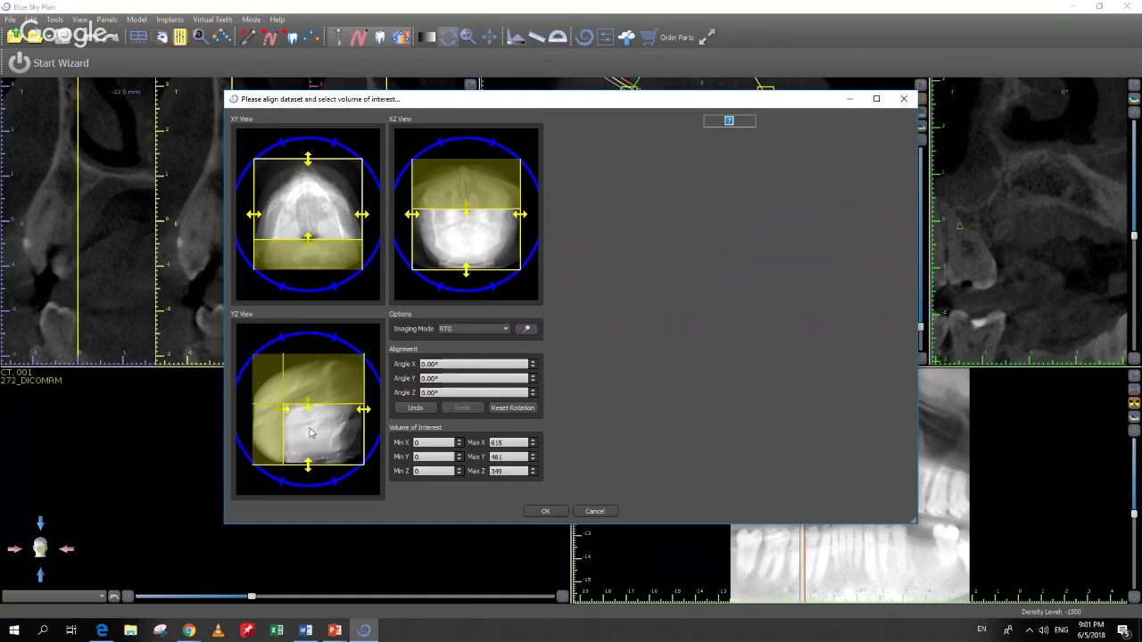
left_click_drag(363, 411, 355, 414)
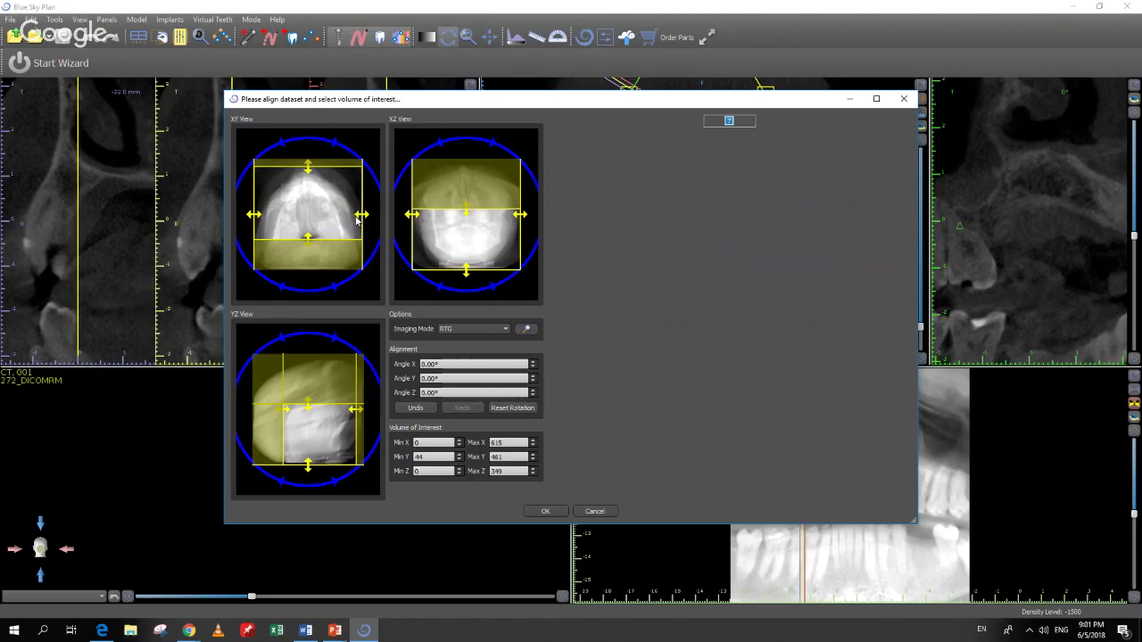
left_click_drag(356, 219, 354, 220)
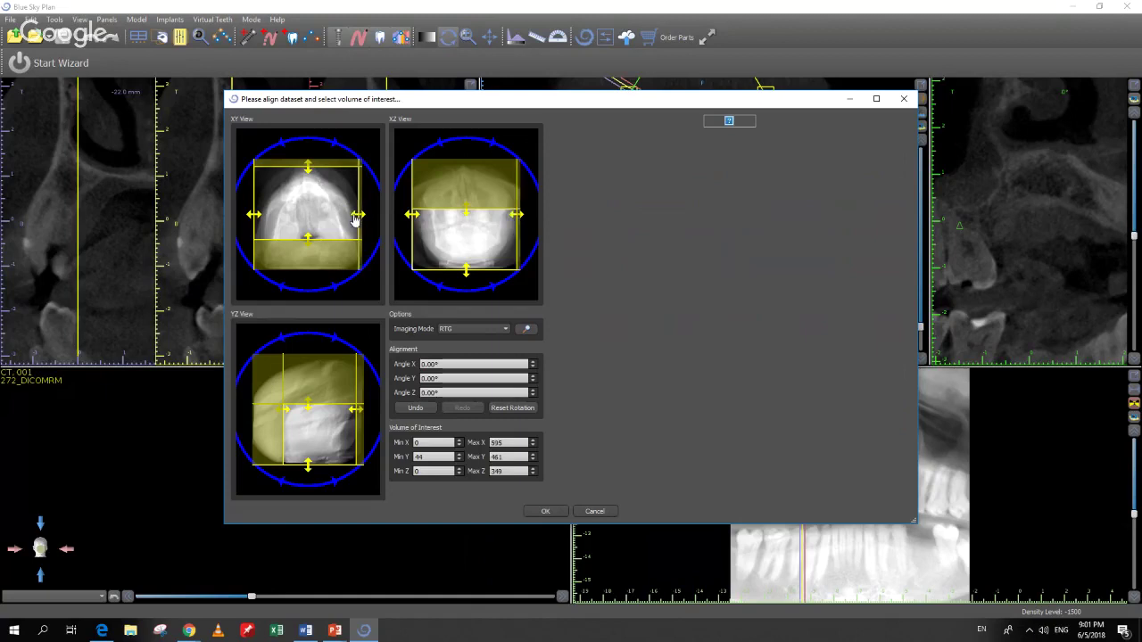
left_click_drag(251, 222, 253, 225)
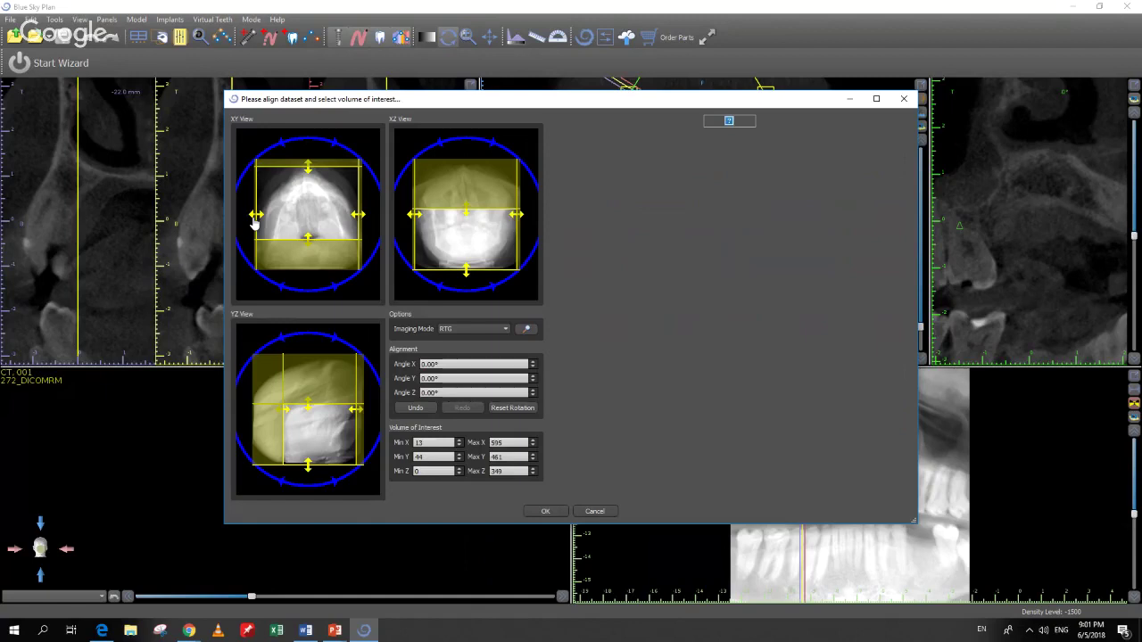
- Accept the cropped volume and rotate the 3D jaw model to show its left side
left_click(544, 511)
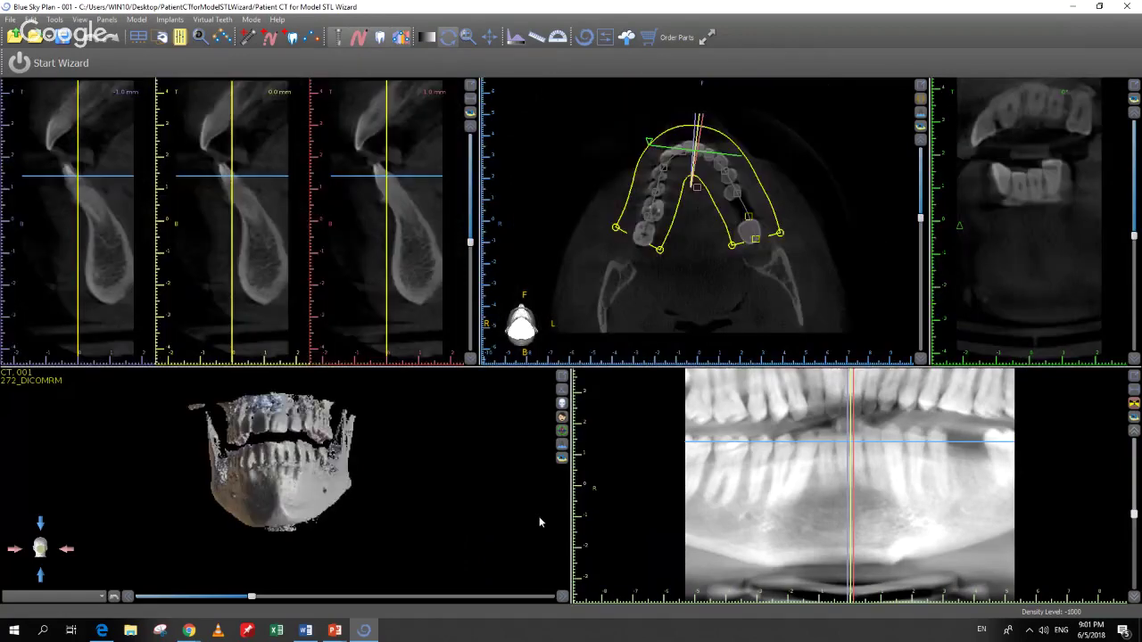
left_click_drag(252, 520, 359, 533)
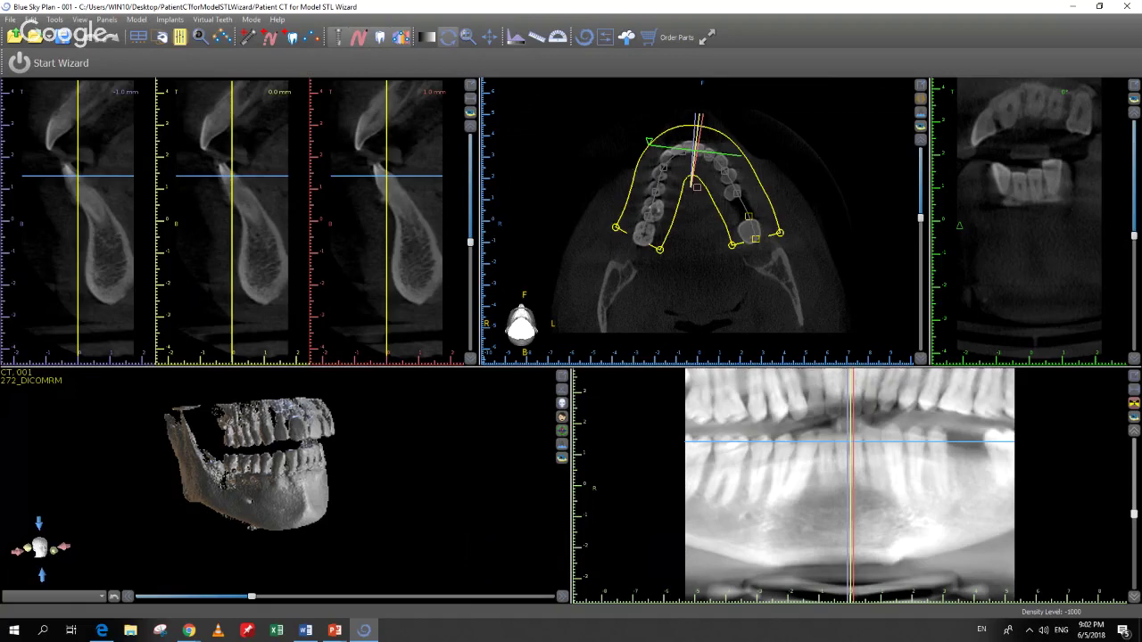
left_click_drag(365, 554, 327, 545)
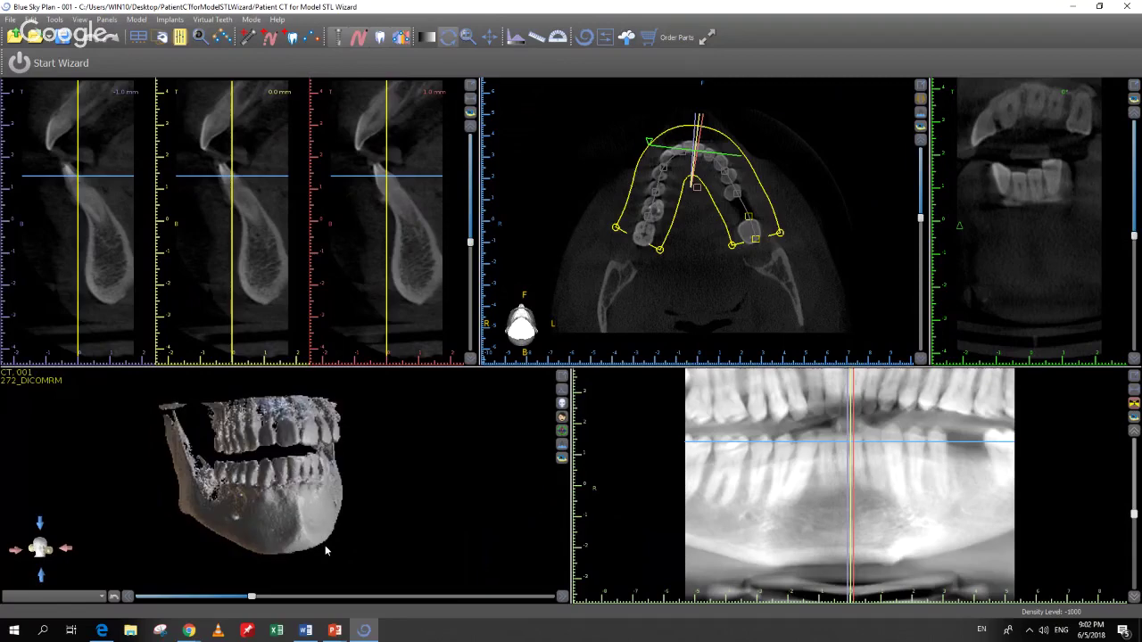
left_click_drag(324, 545, 359, 547)
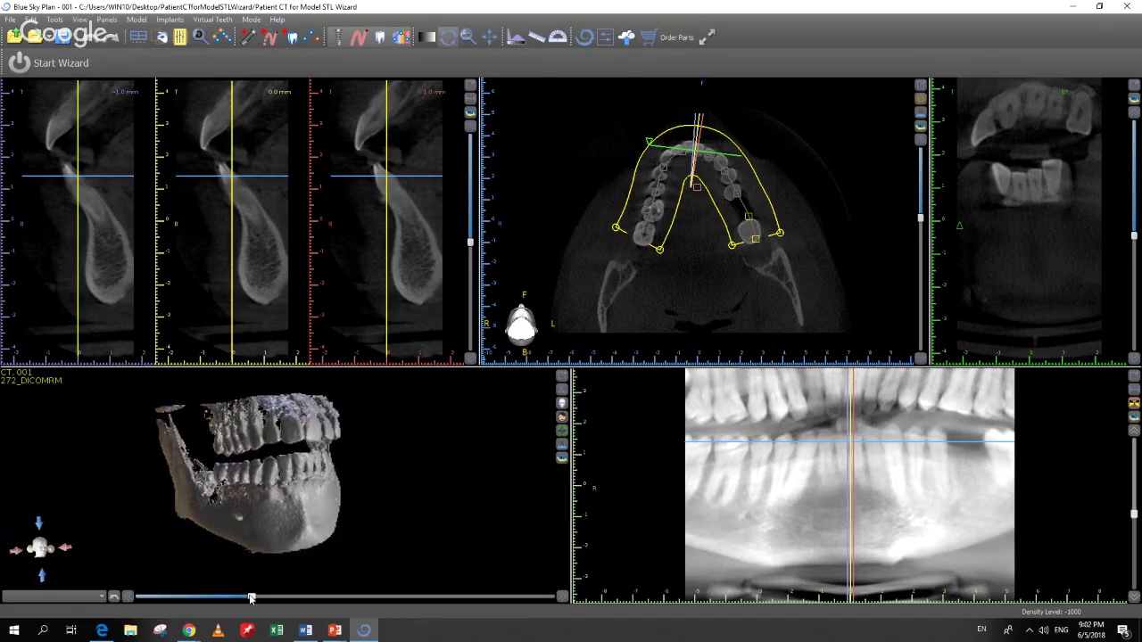
- Raise the 3D render threshold with the bottom slider, then turn the jaw to a slightly oblique angle
mouse_move(251, 598)
left_mouse_down()
mouse_move(265, 599)
mouse_move(236, 602)
mouse_move(286, 608)
mouse_move(237, 600)
left_mouse_up()
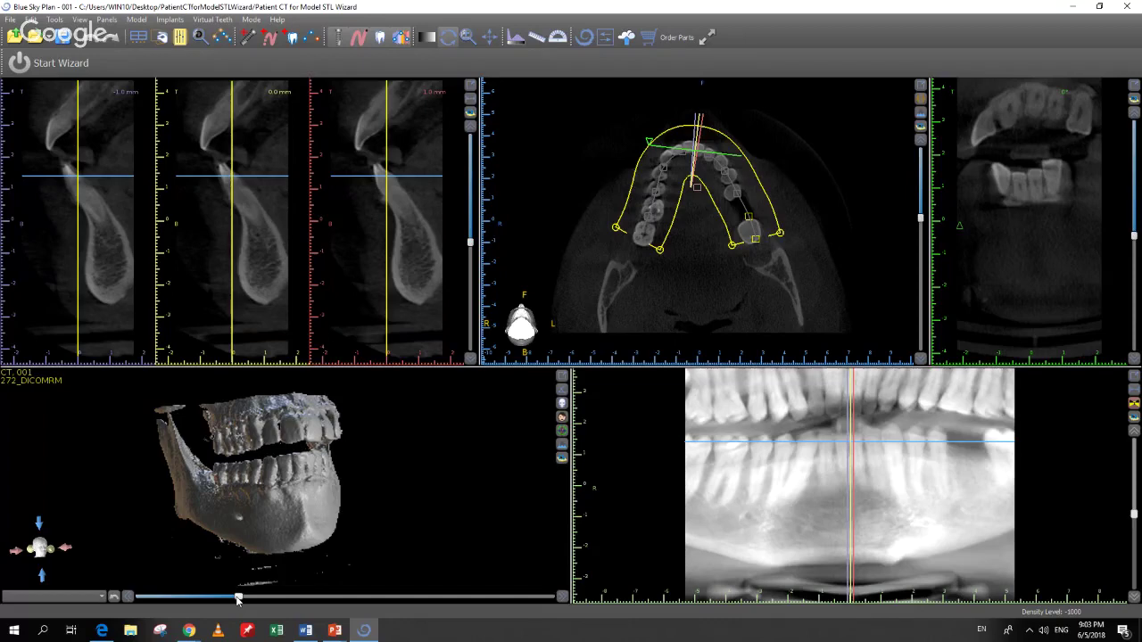
mouse_move(386, 578)
left_mouse_down()
mouse_move(385, 559)
mouse_move(387, 572)
left_mouse_up()
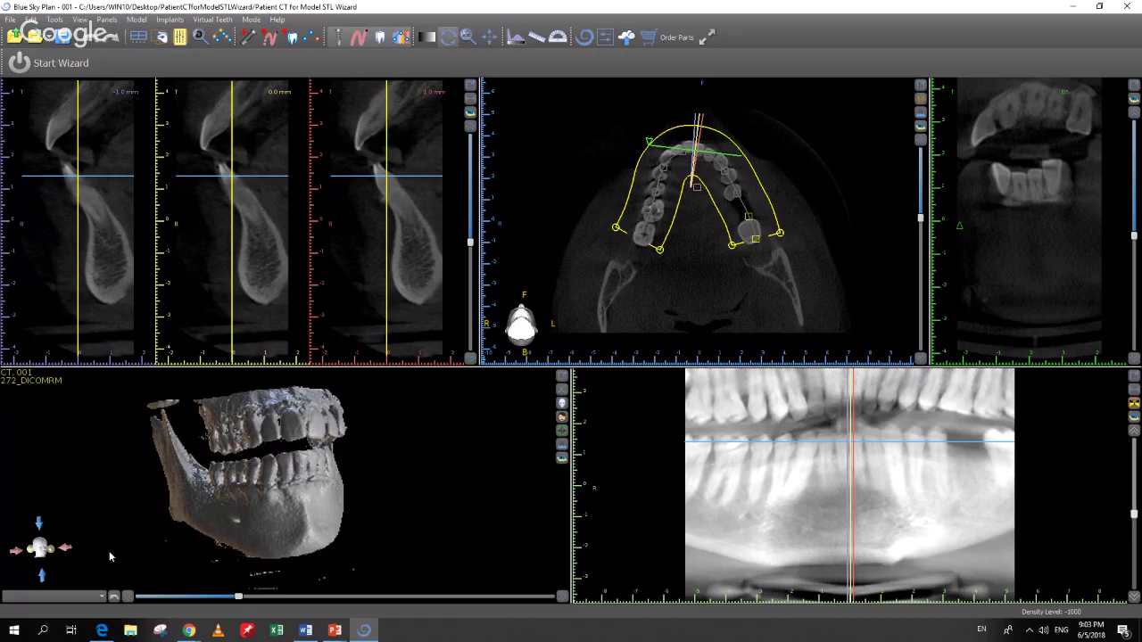
- Step the 3D jaw through side, oblique and front views with the orientation widget arrows
left_click(72, 550)
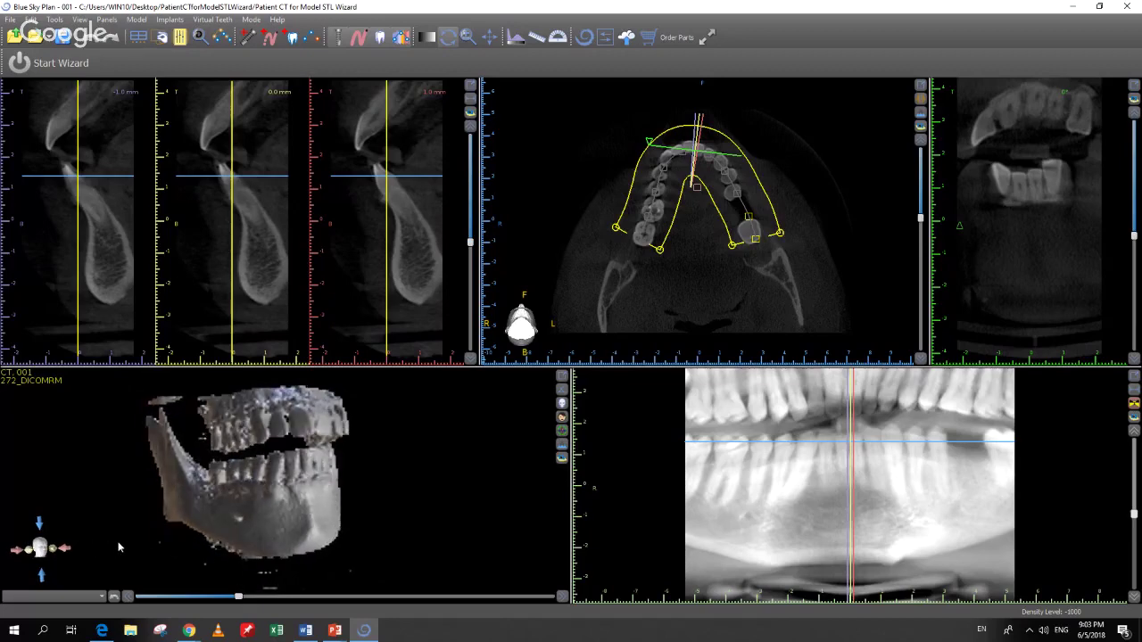
left_click(72, 550)
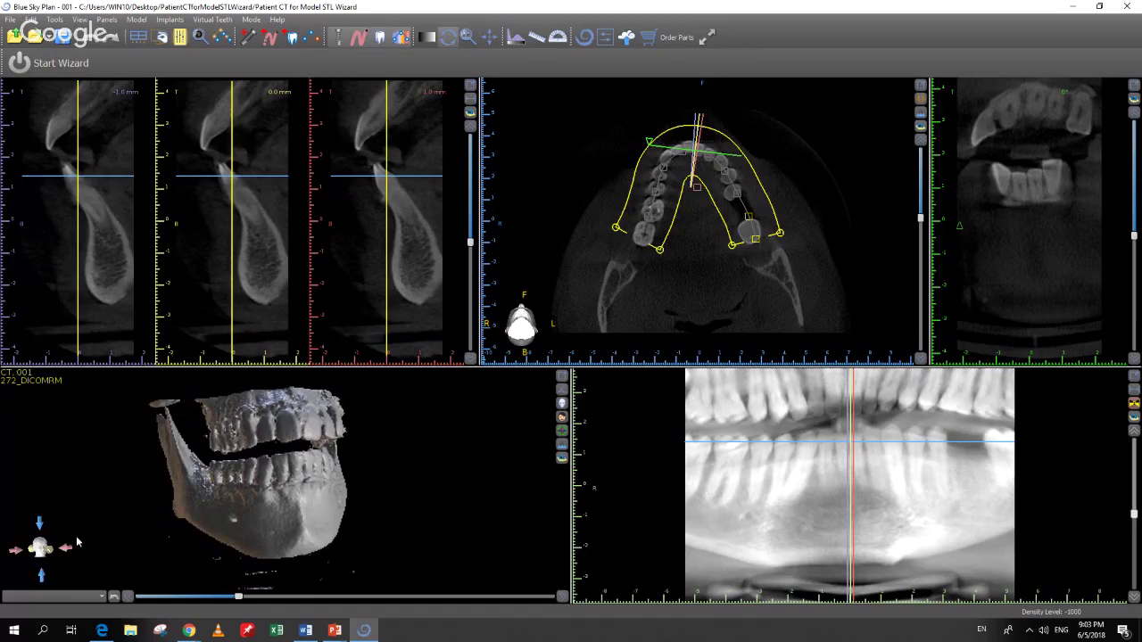
left_click(16, 551)
left_click(16, 551)
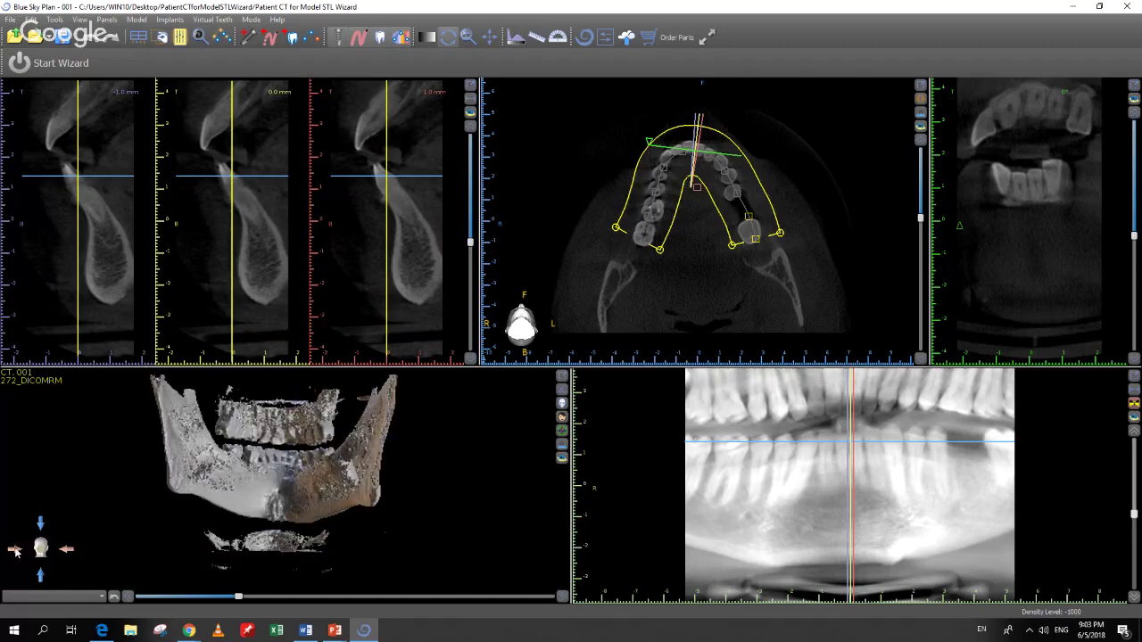
left_click(16, 552)
left_click(16, 551)
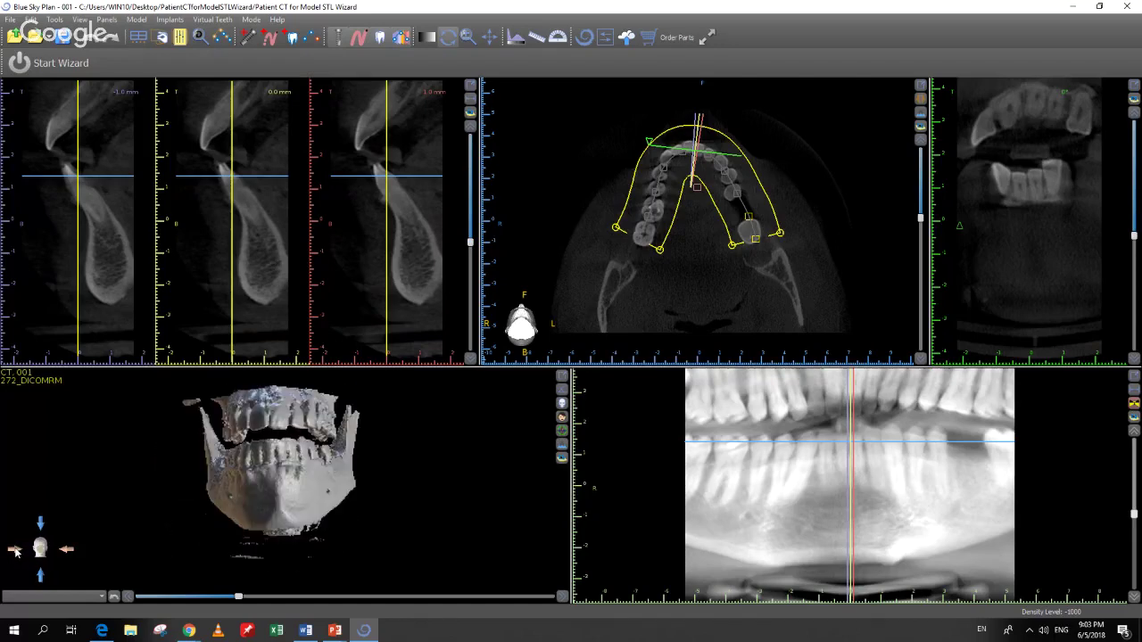
- Apply the Right, then Front preset view angles and orbit the jaw slightly aside
left_click(561, 398)
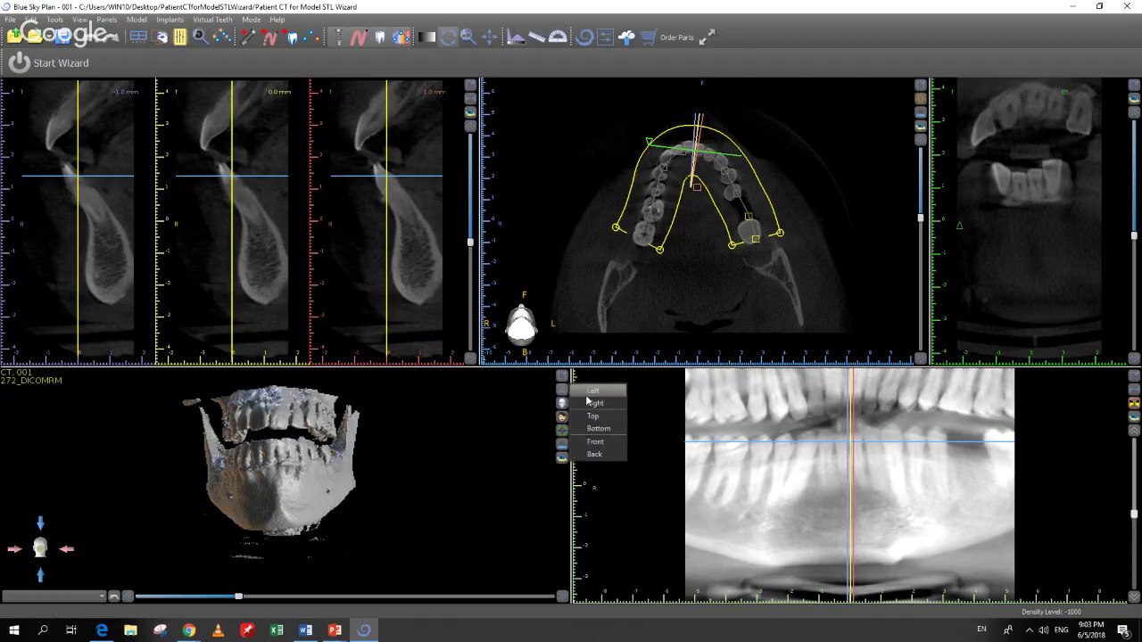
left_click(589, 403)
left_click(563, 402)
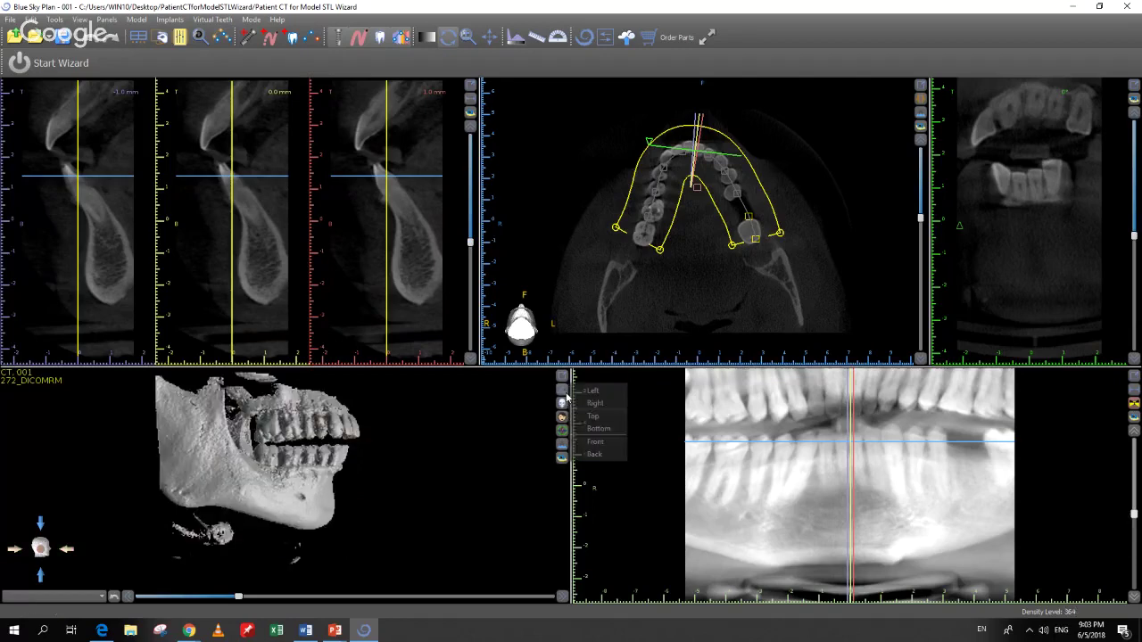
left_click(592, 442)
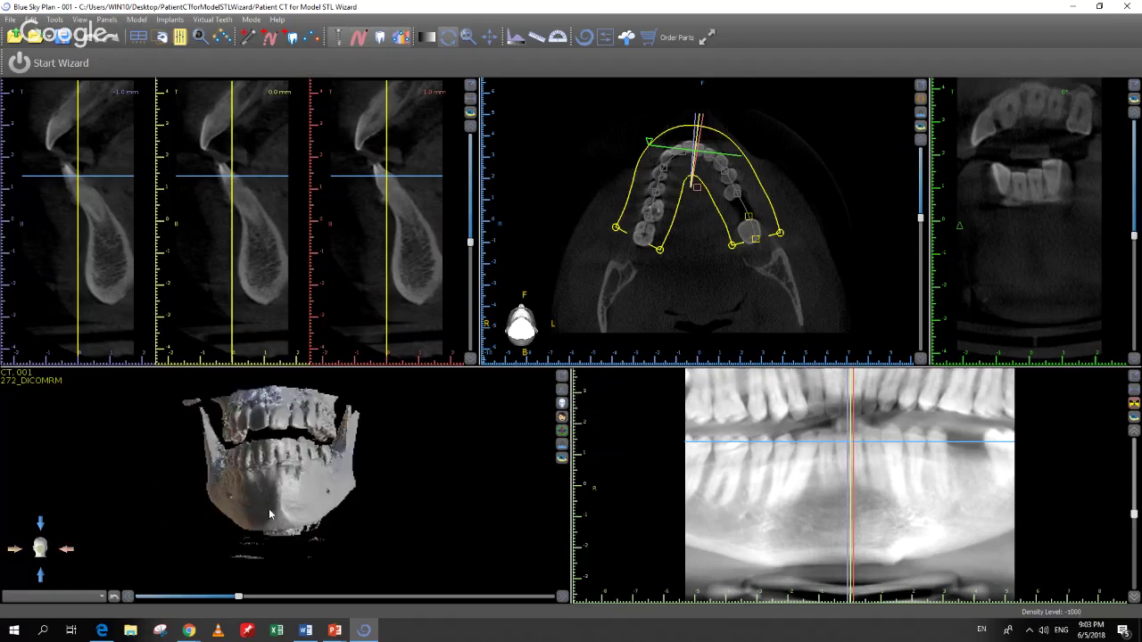
left_click_drag(272, 517, 289, 543)
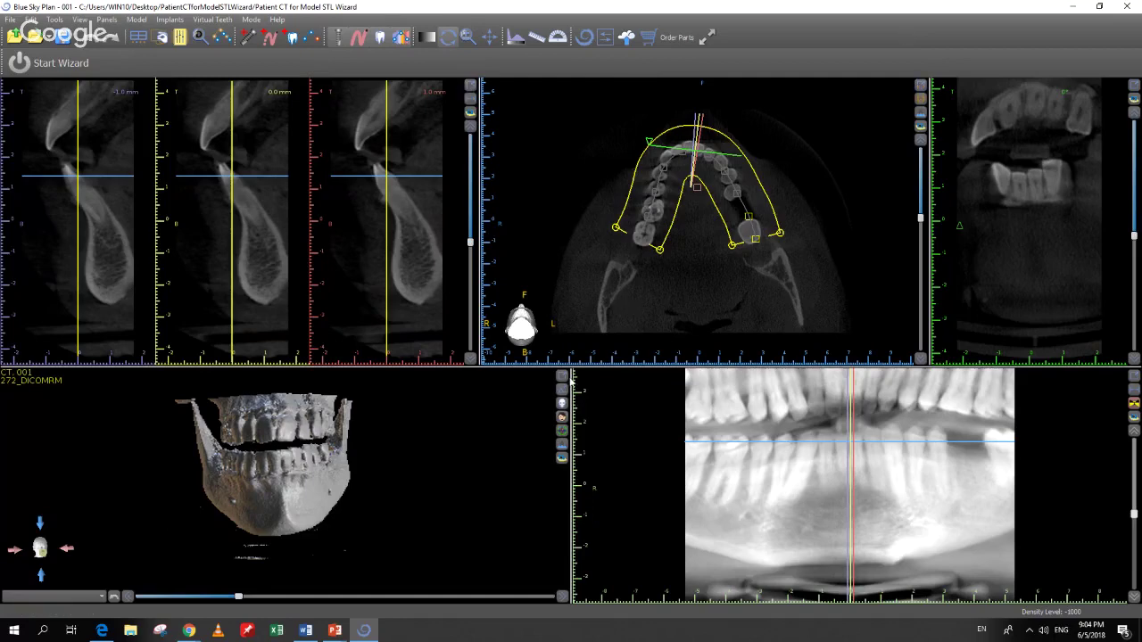
- Maximize the 3D view and rotate the jaw side-on, then restore the layout at a three-quarter view
left_click(563, 378)
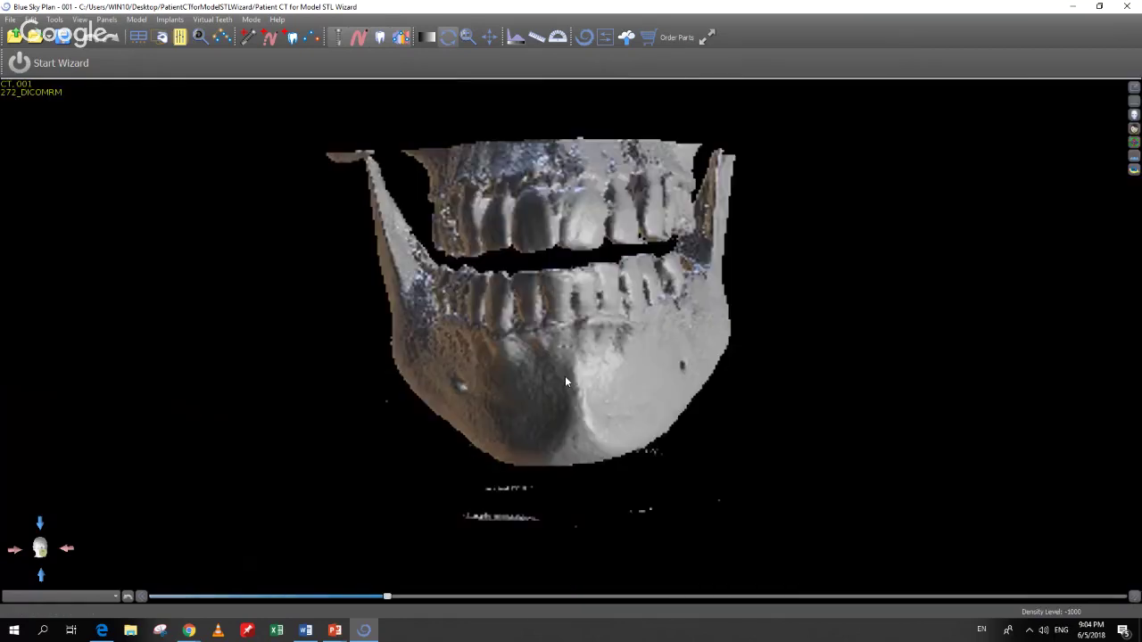
left_click_drag(565, 382, 473, 451)
left_click_drag(486, 493, 511, 450)
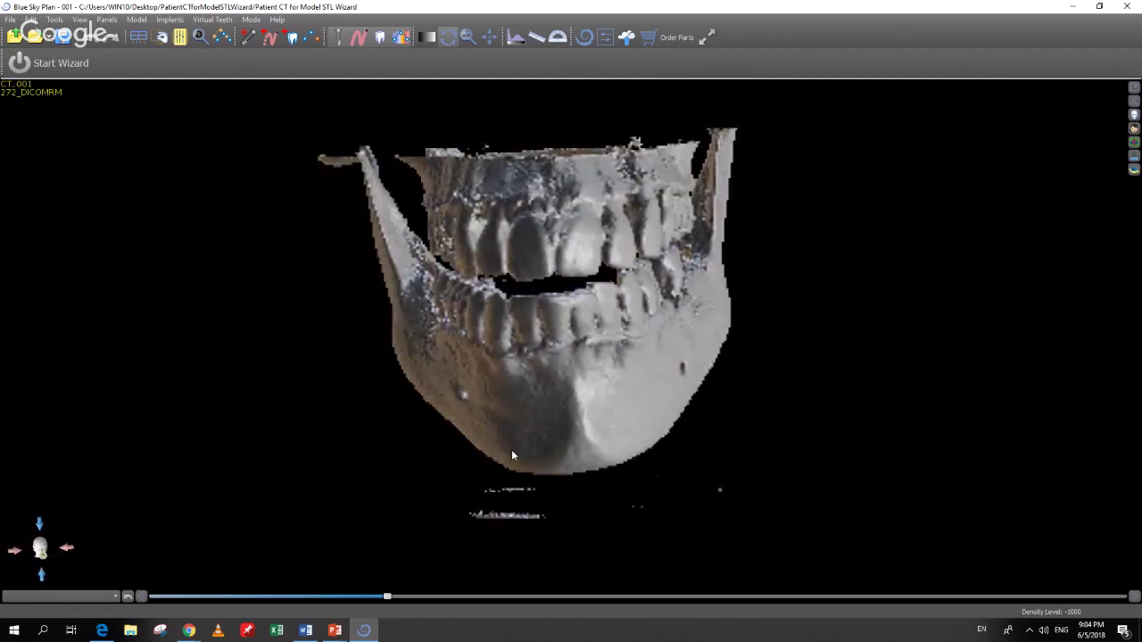
left_click(1134, 90)
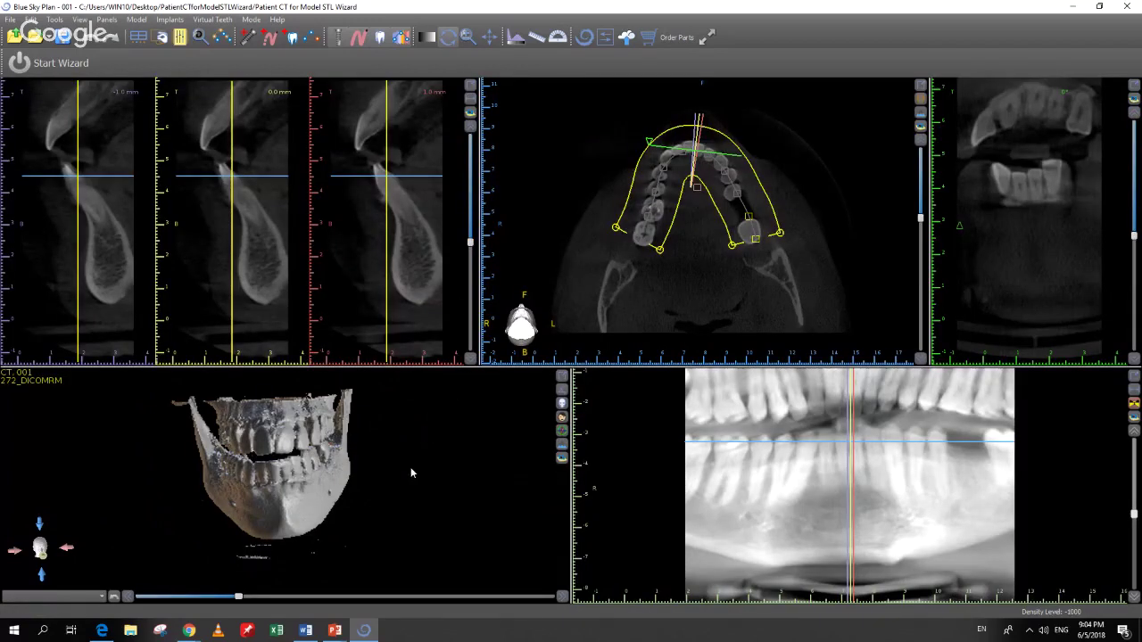
left_click_drag(410, 468, 407, 478)
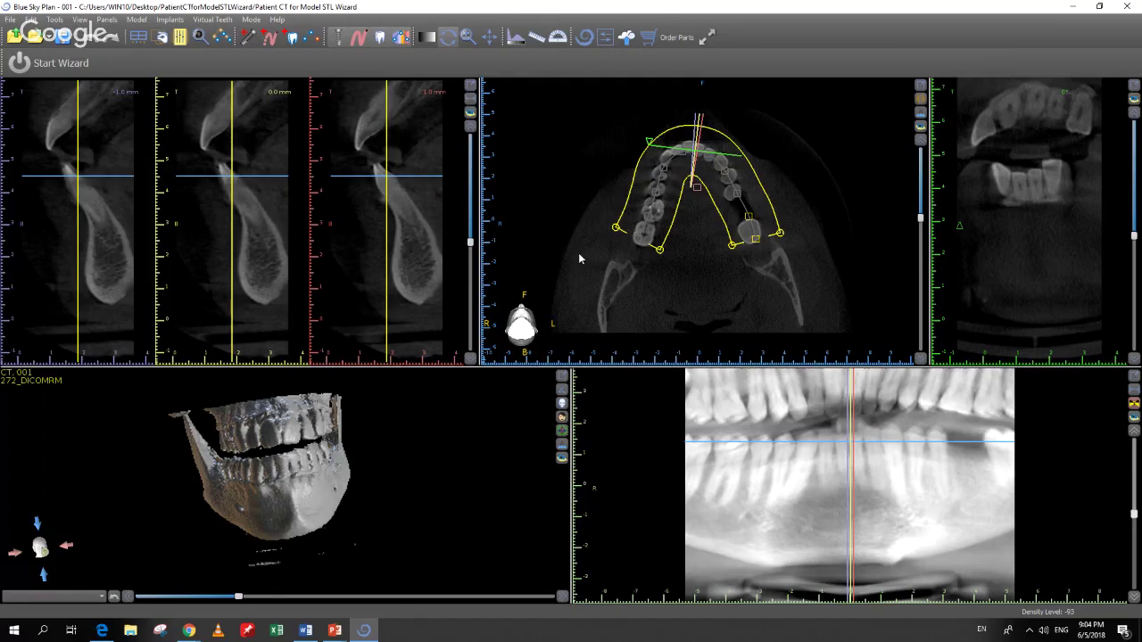
- Step the axial slice down several levels, lowering the blue reference lines in the other views
scroll(579, 254, "down", 1)
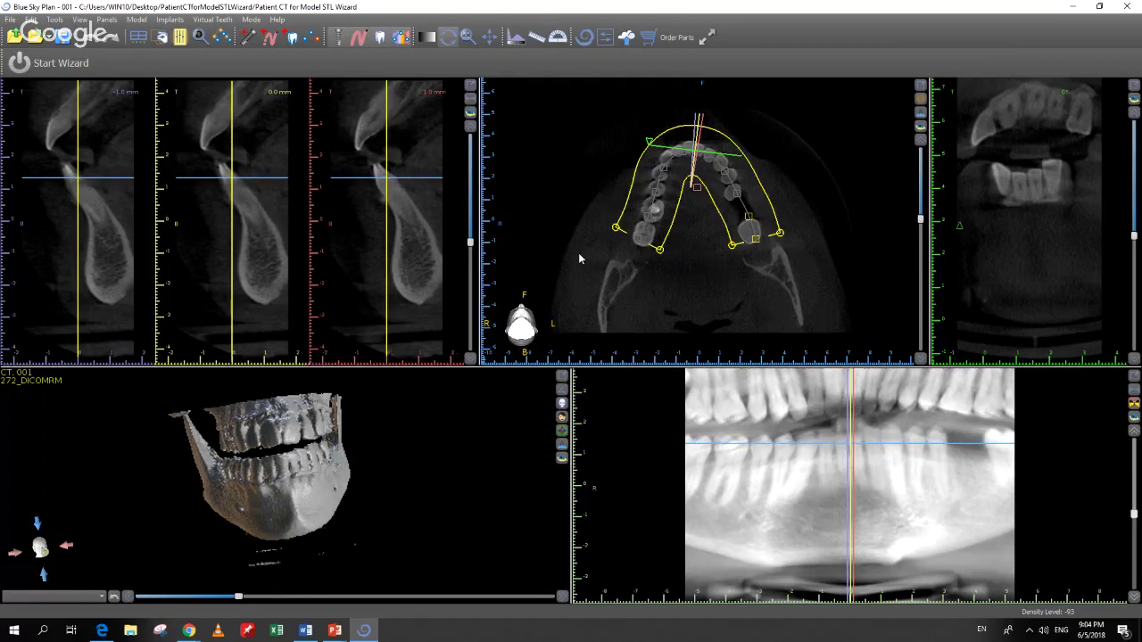
scroll(579, 255, "down", 2)
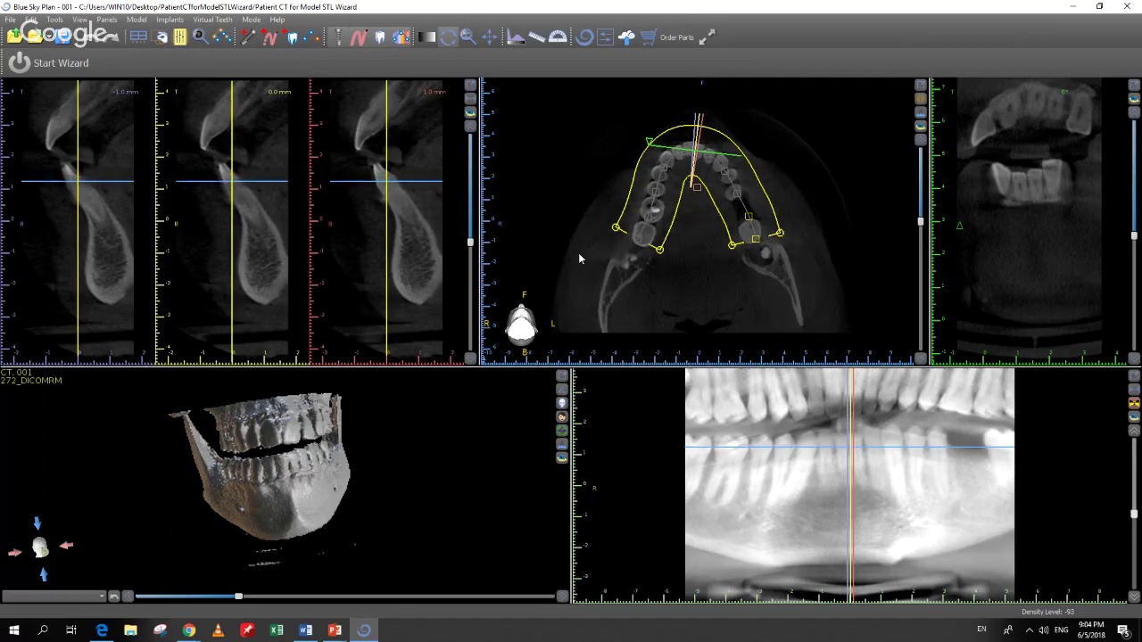
scroll(578, 254, "up", 3)
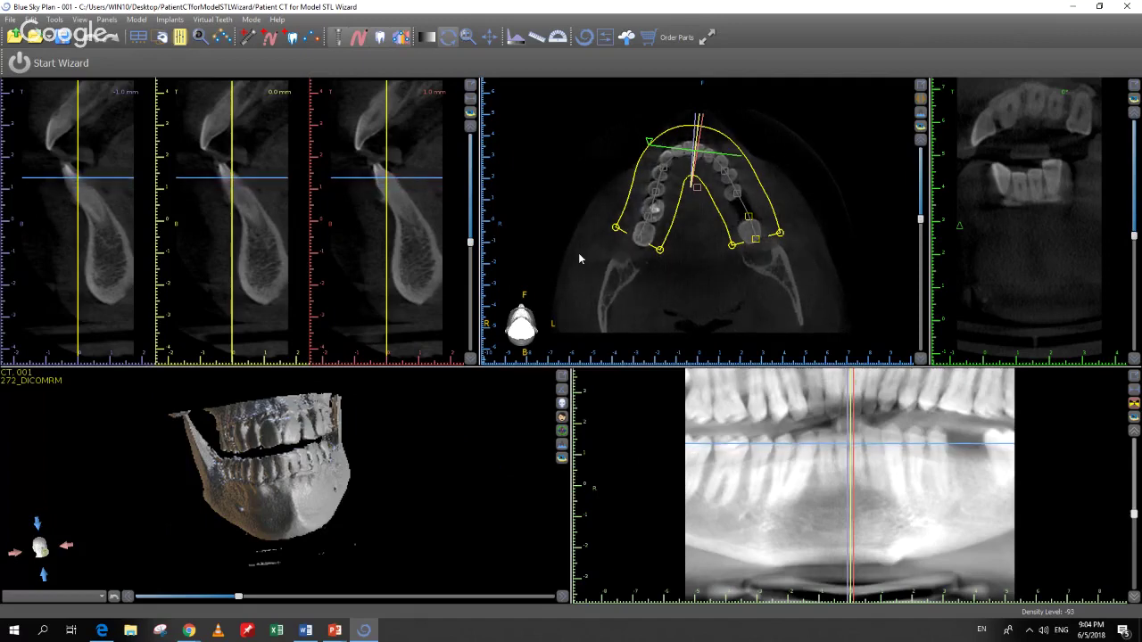
scroll(579, 255, "down", 3)
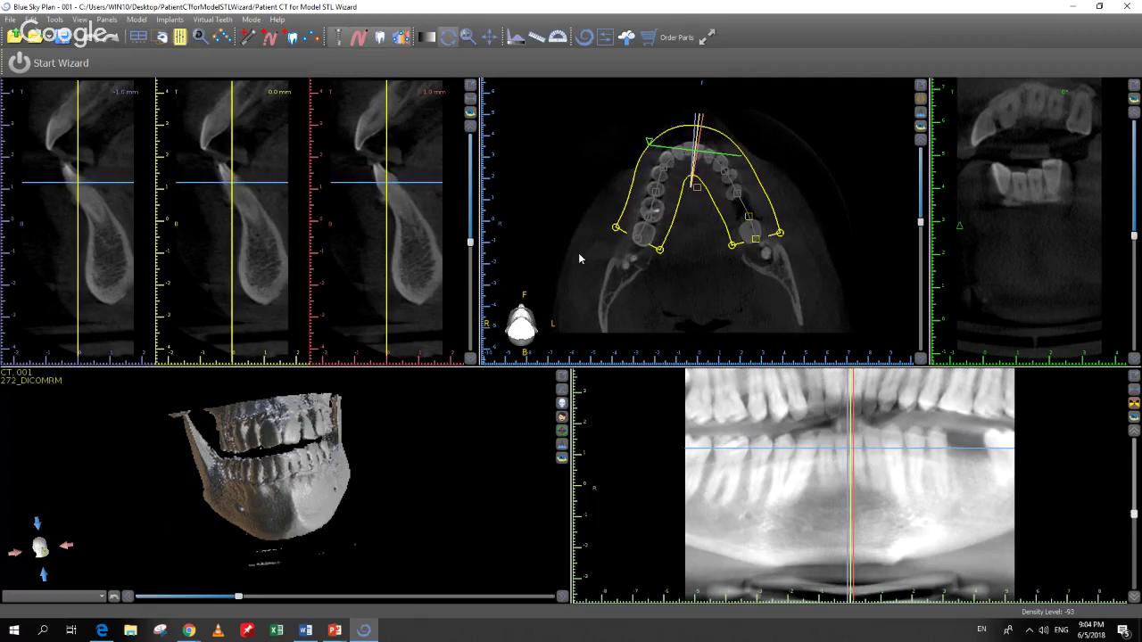
scroll(578, 253, "down", 2)
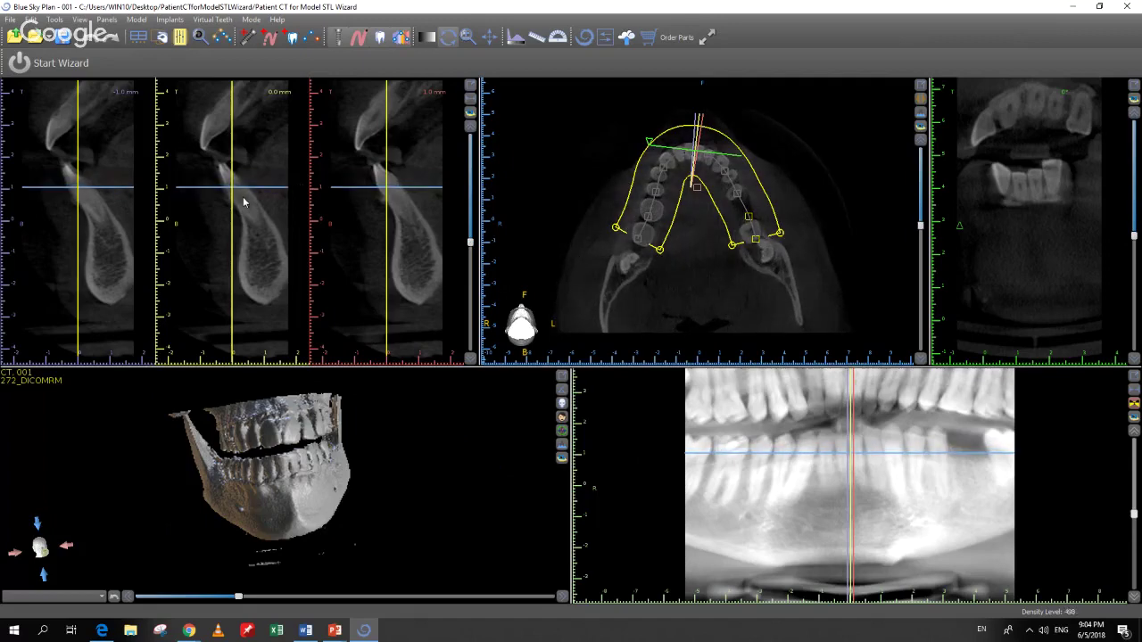
scroll(713, 257, "down", 4)
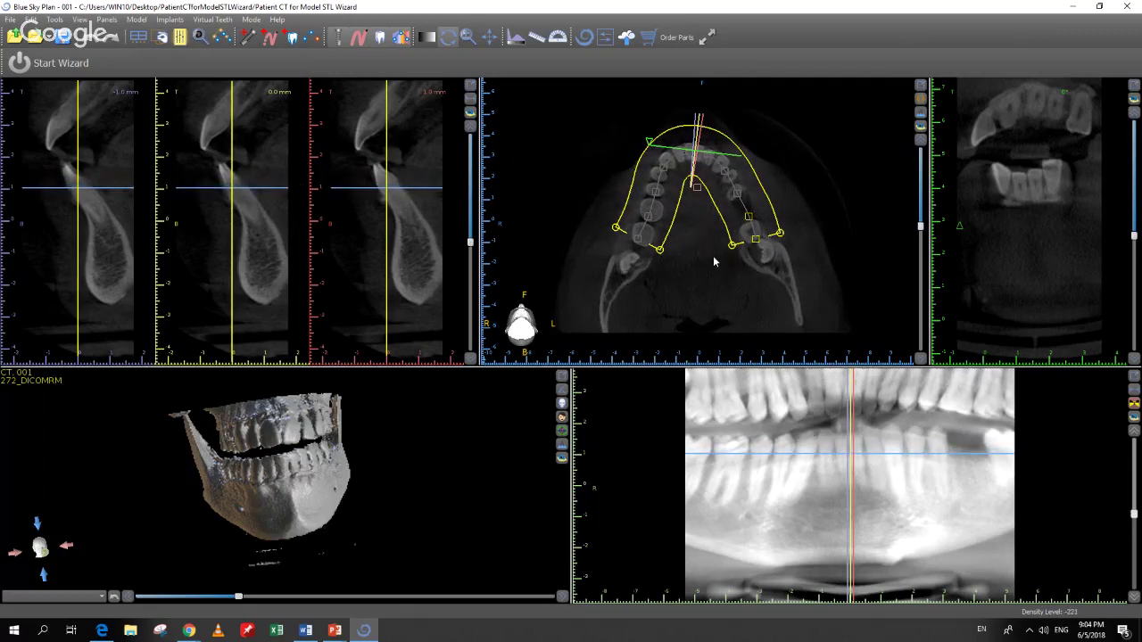
scroll(713, 257, "down", 4)
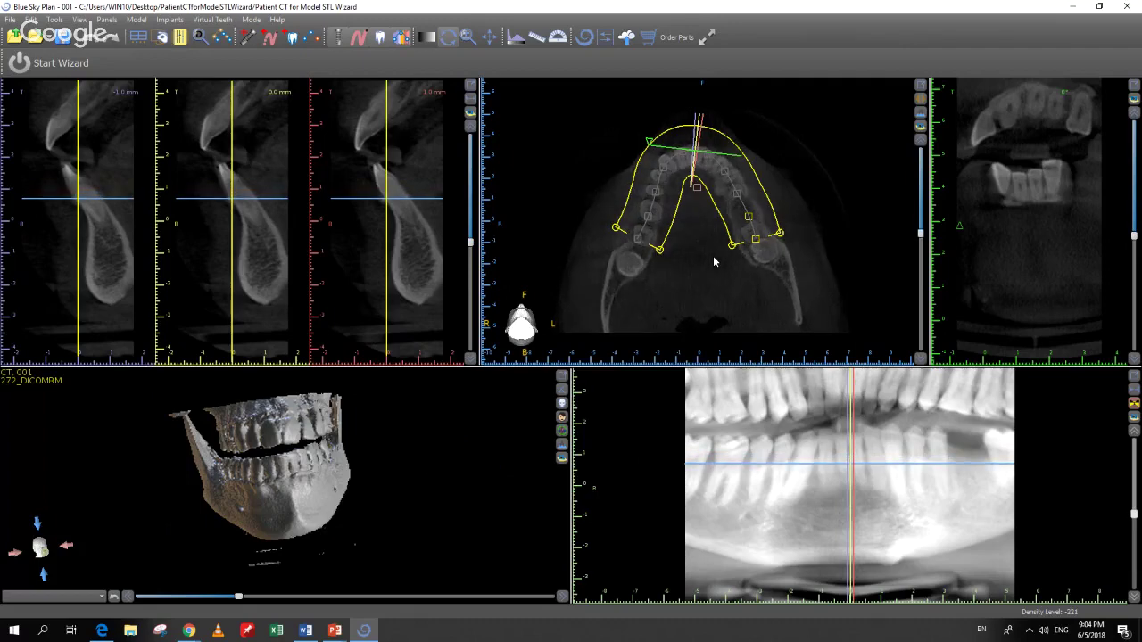
scroll(713, 262, "down", 2)
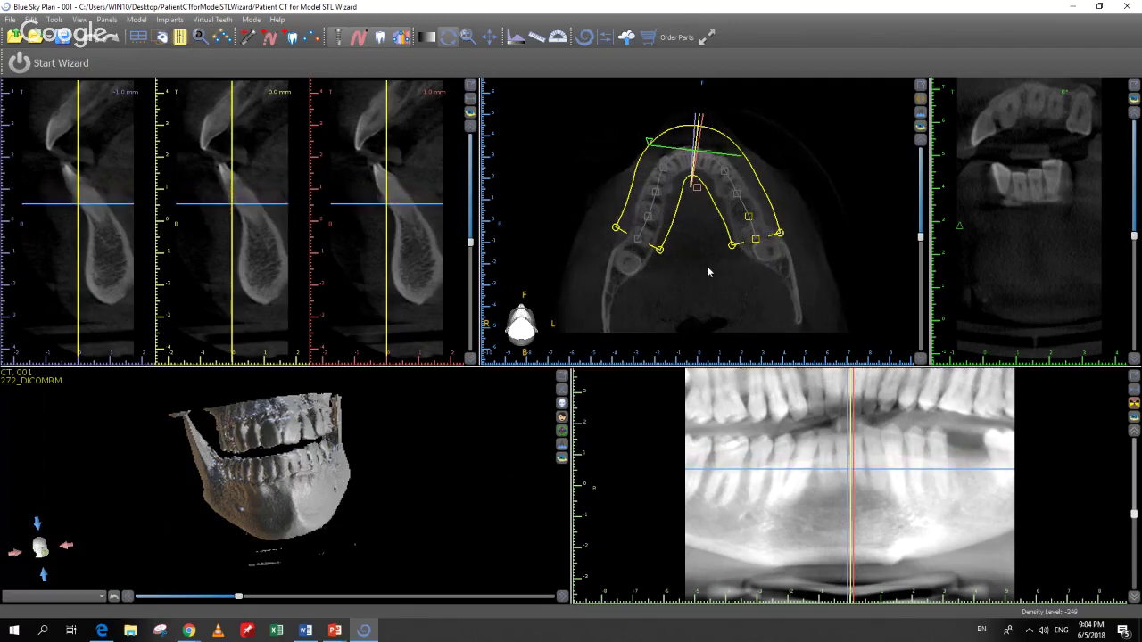
scroll(707, 267, "up", 4)
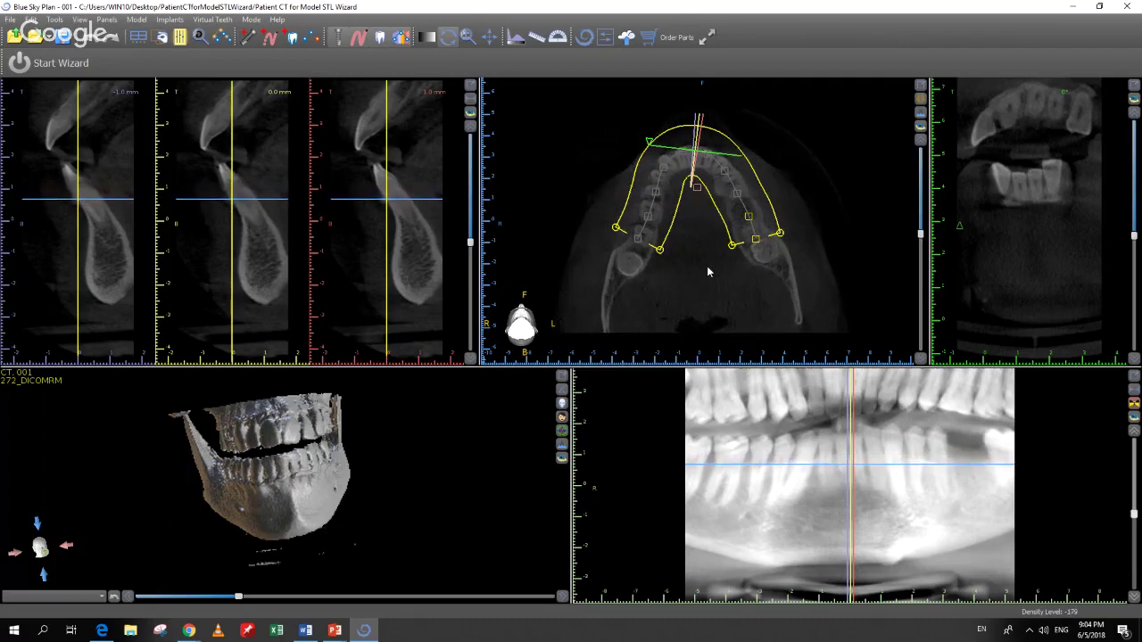
scroll(707, 266, "up", 3)
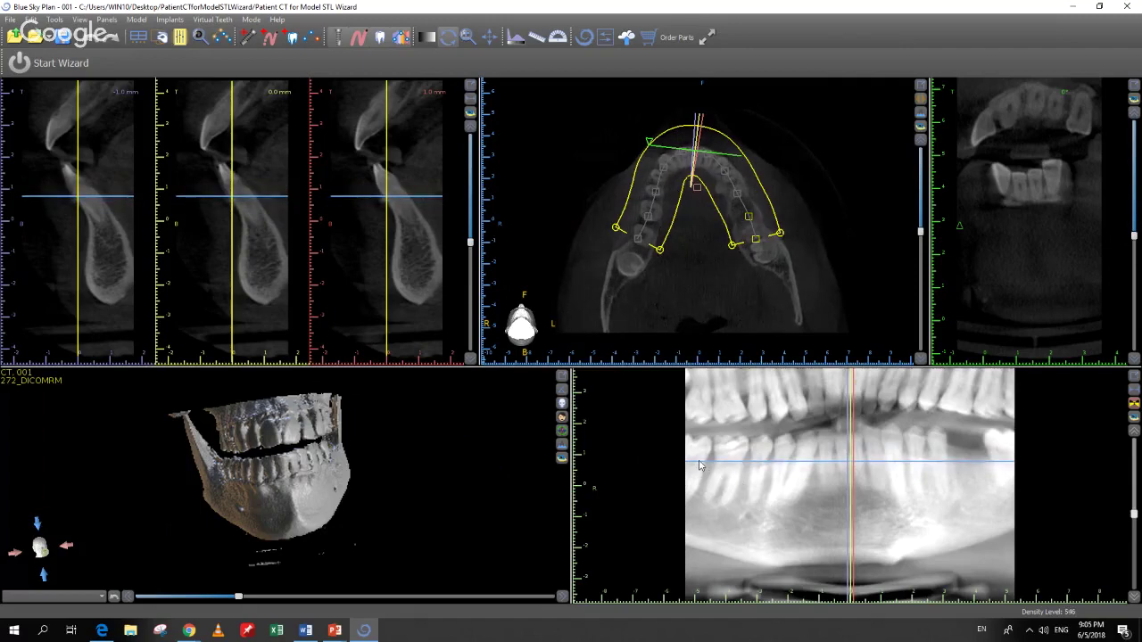
- Show the axial slice plane in the 3D view and move the axial slice lower
left_click(56, 19)
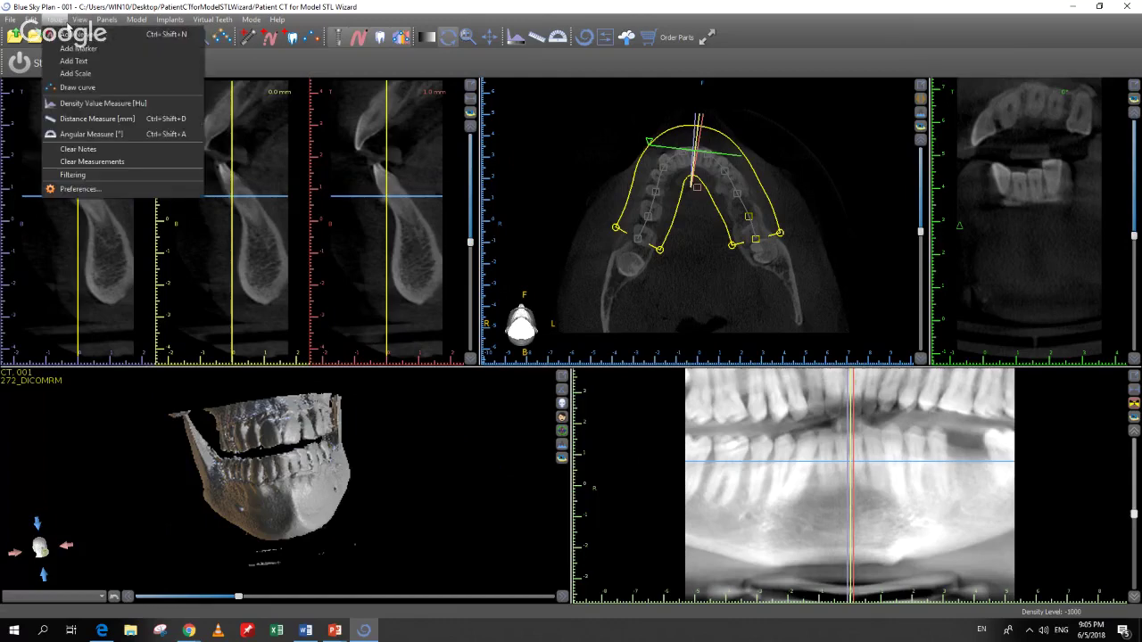
mouse_move(80, 19)
mouse_move(134, 70)
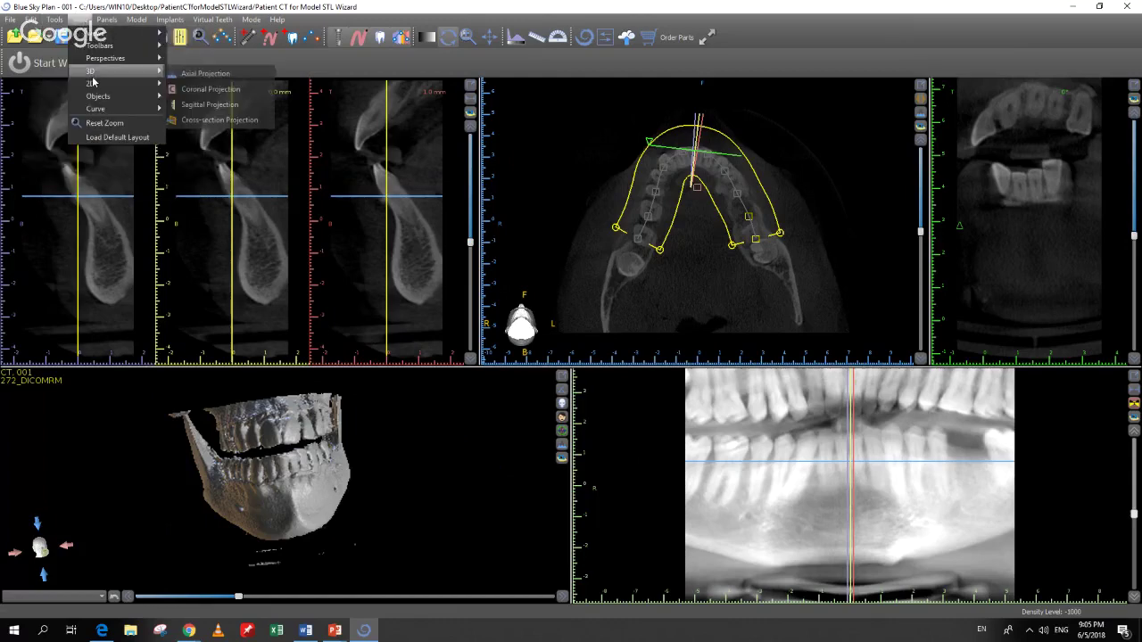
left_click(209, 75)
left_click_drag(290, 520, 237, 541)
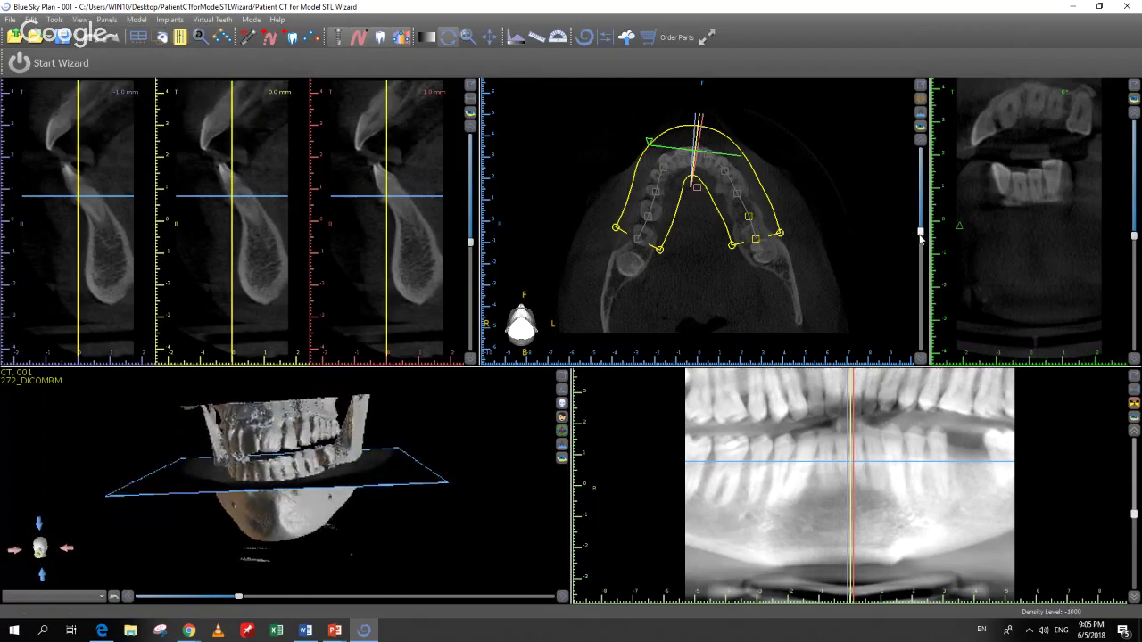
mouse_move(919, 236)
left_mouse_down()
mouse_move(924, 265)
mouse_move(913, 233)
left_mouse_up()
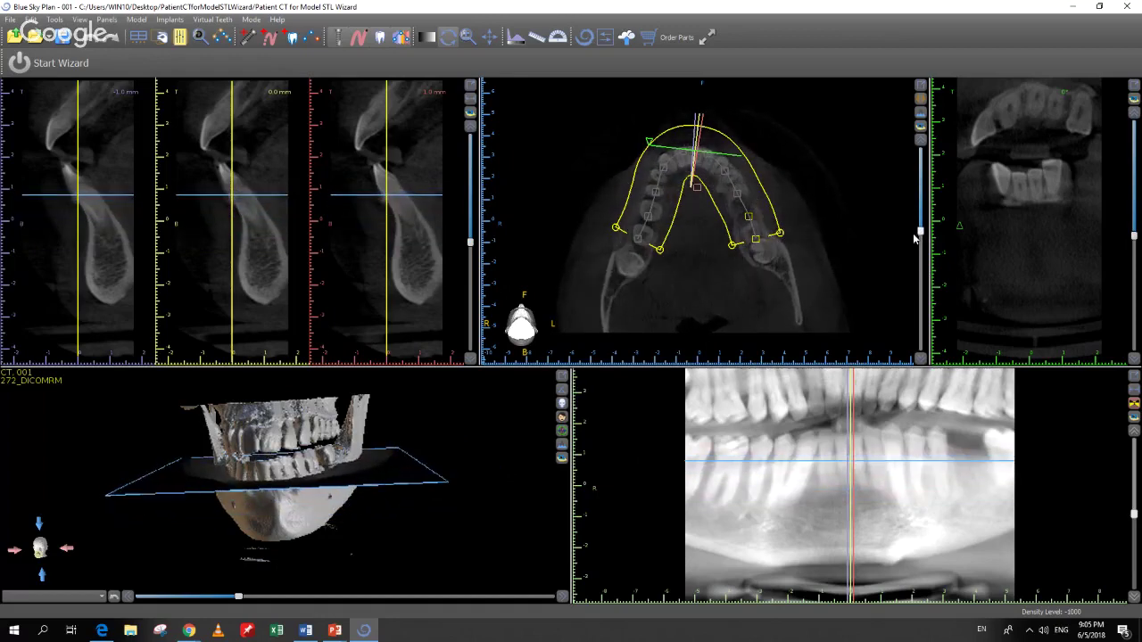
- Temporarily hide the 3D volume rendering to inspect the slice plane, then restore it
left_click(562, 403)
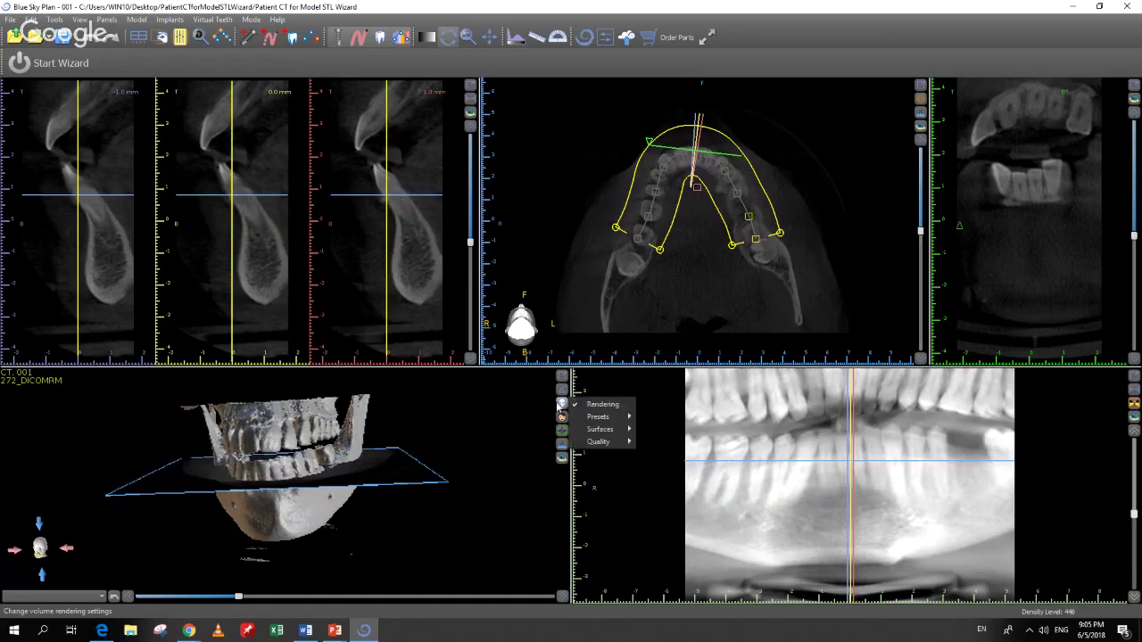
left_click(596, 404)
mouse_move(268, 417)
left_mouse_down()
mouse_move(268, 469)
mouse_move(265, 400)
mouse_move(260, 478)
mouse_move(271, 436)
left_mouse_up()
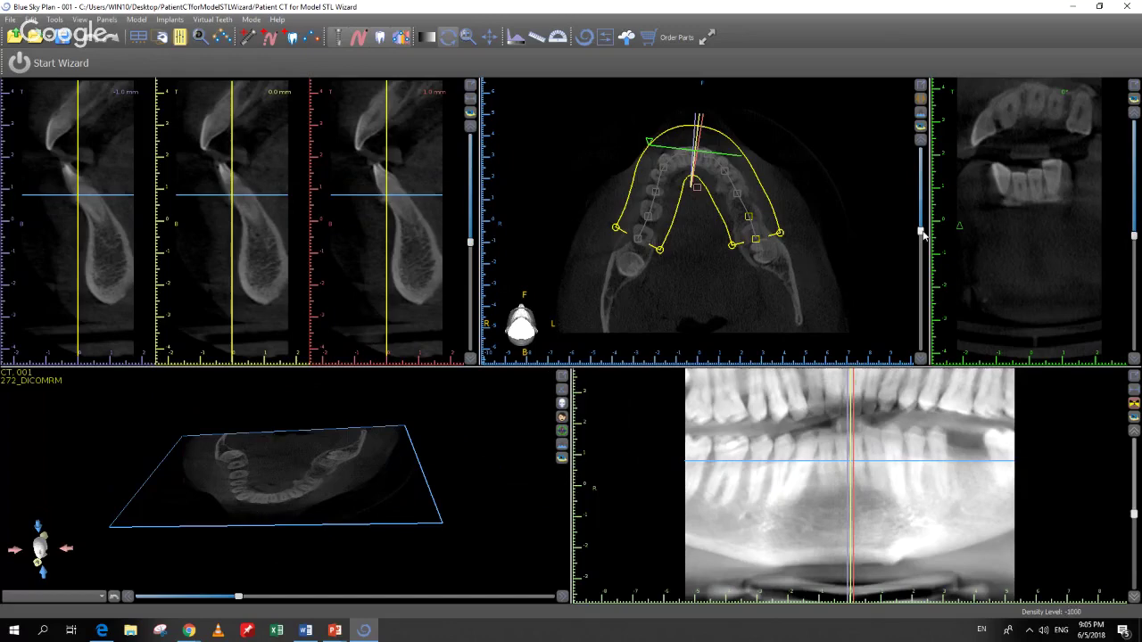
left_click_drag(921, 231, 920, 230)
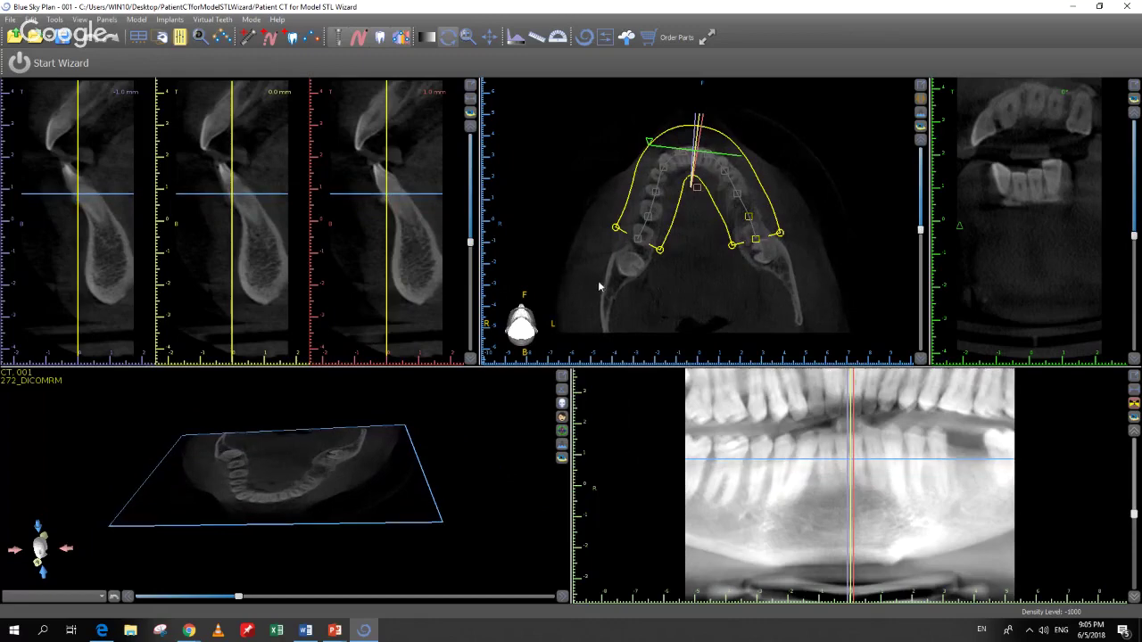
left_click(562, 403)
left_click(577, 406)
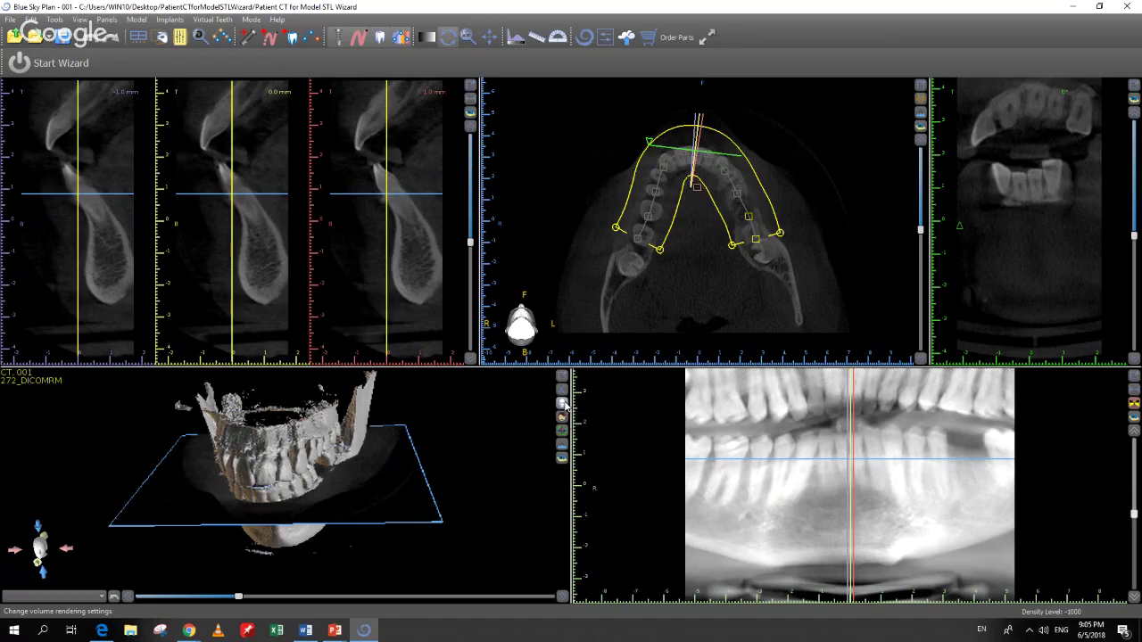
left_click(563, 403)
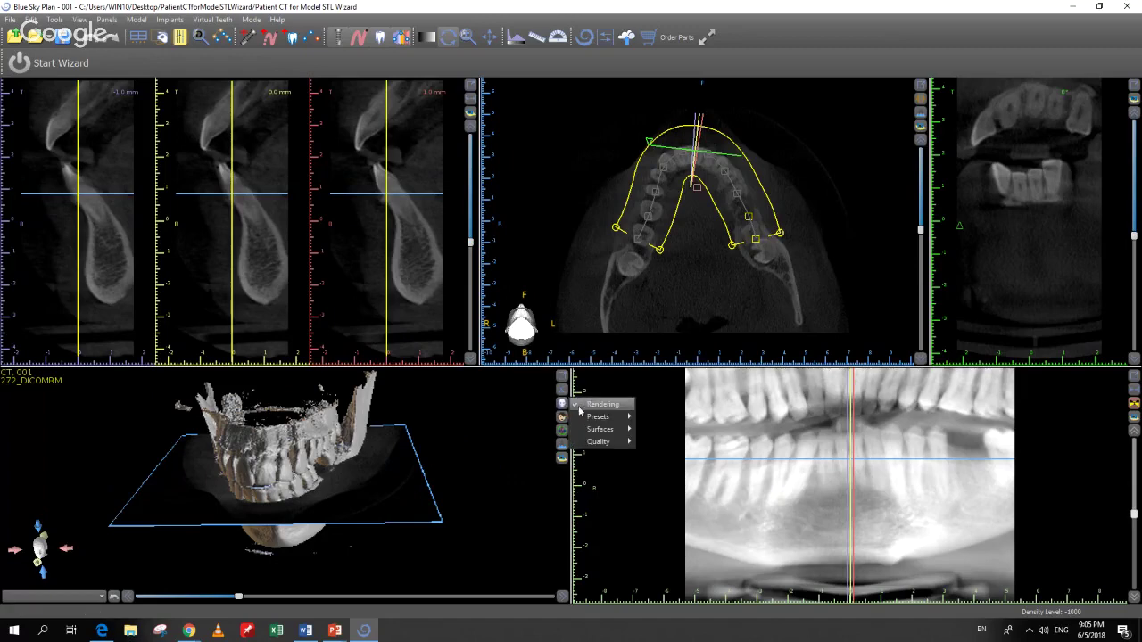
left_click(522, 403)
- Tilt the jaw downward and turn off View > 3D > Axial Projection
left_click_drag(307, 419, 337, 485)
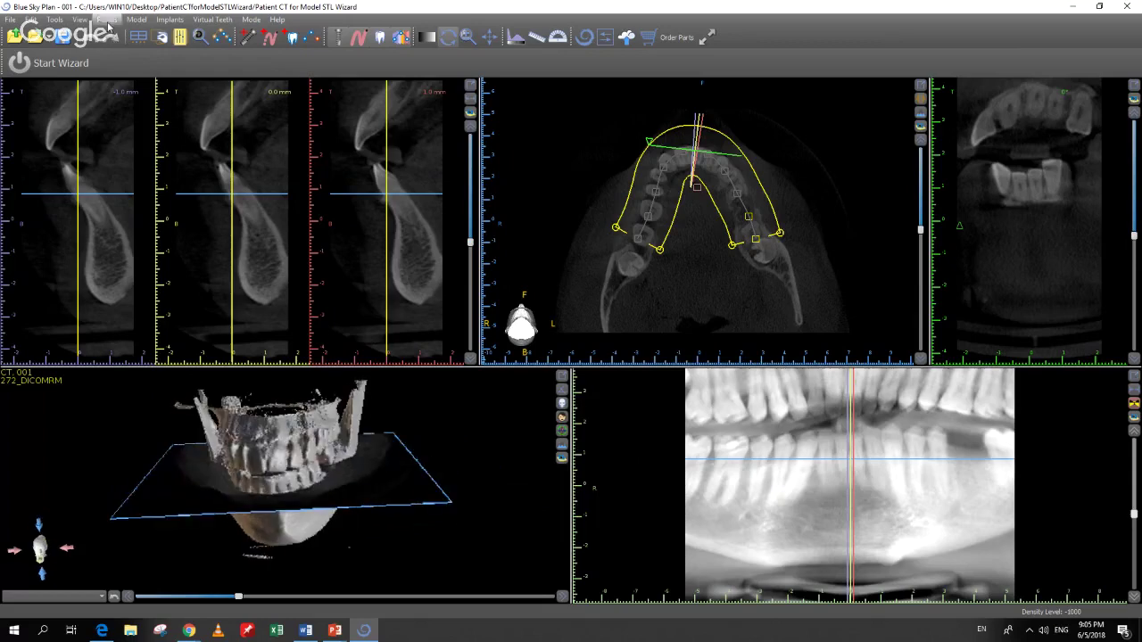
left_click(80, 18)
mouse_move(98, 74)
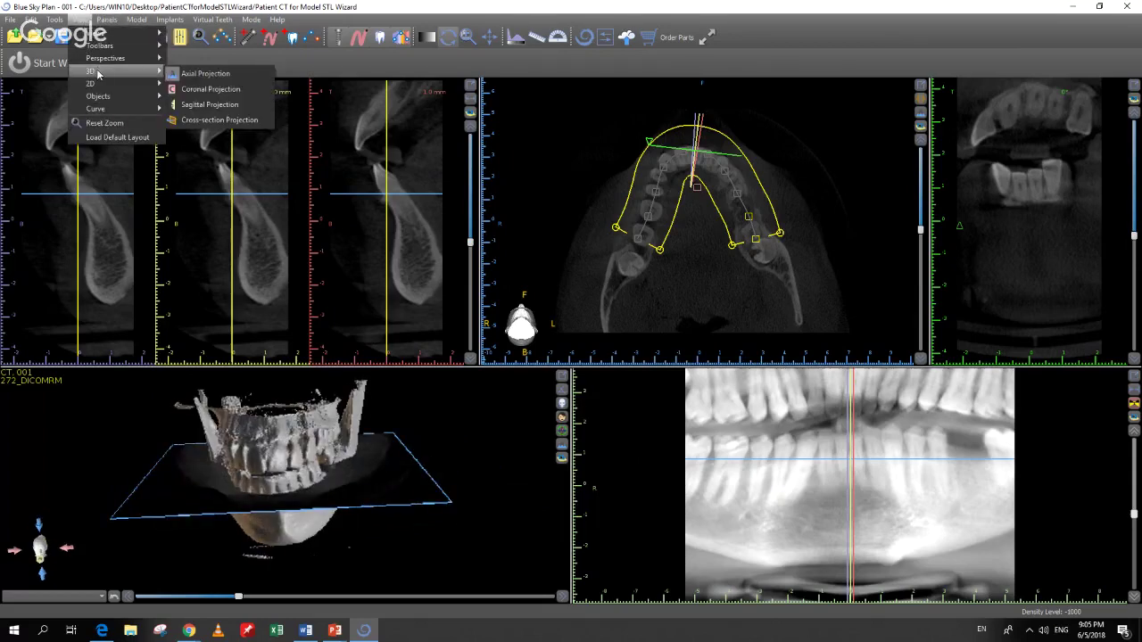
left_click(185, 74)
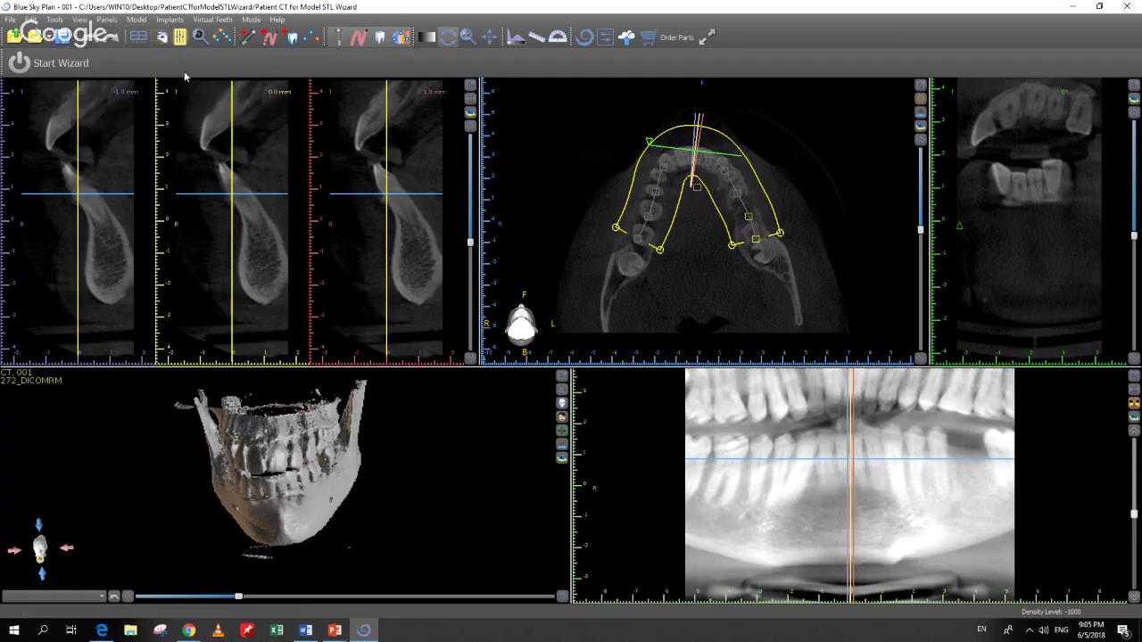
- Turn the 3D jaw side-on and pull both mandible curve ends back over the rear molars
mouse_move(267, 469)
left_mouse_down()
mouse_move(334, 468)
mouse_move(267, 476)
left_mouse_up()
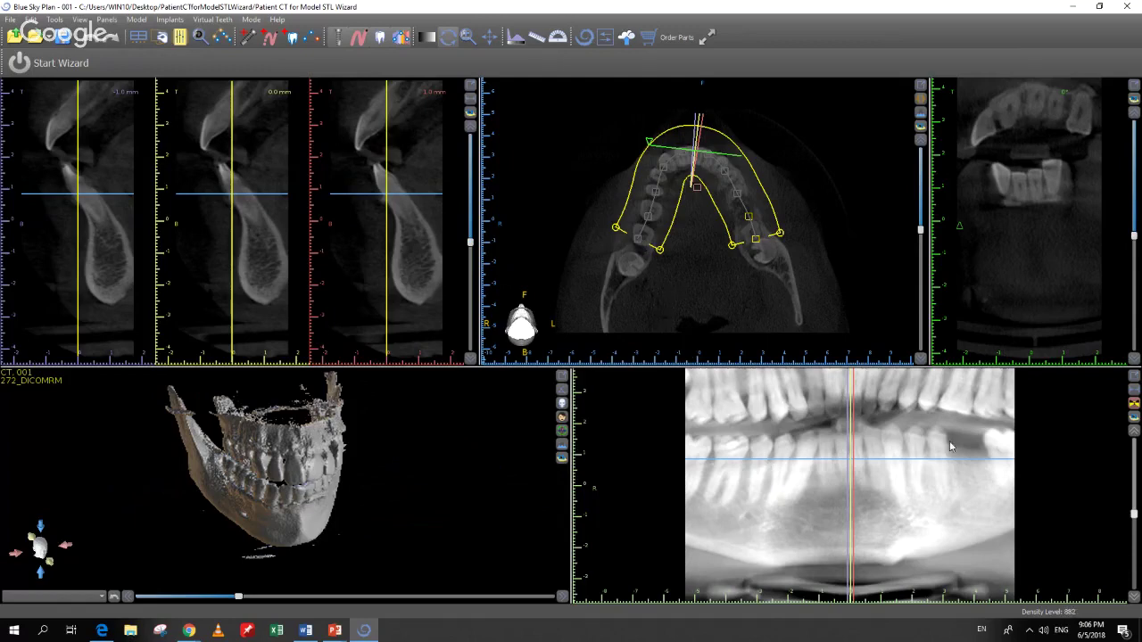
left_click(637, 250)
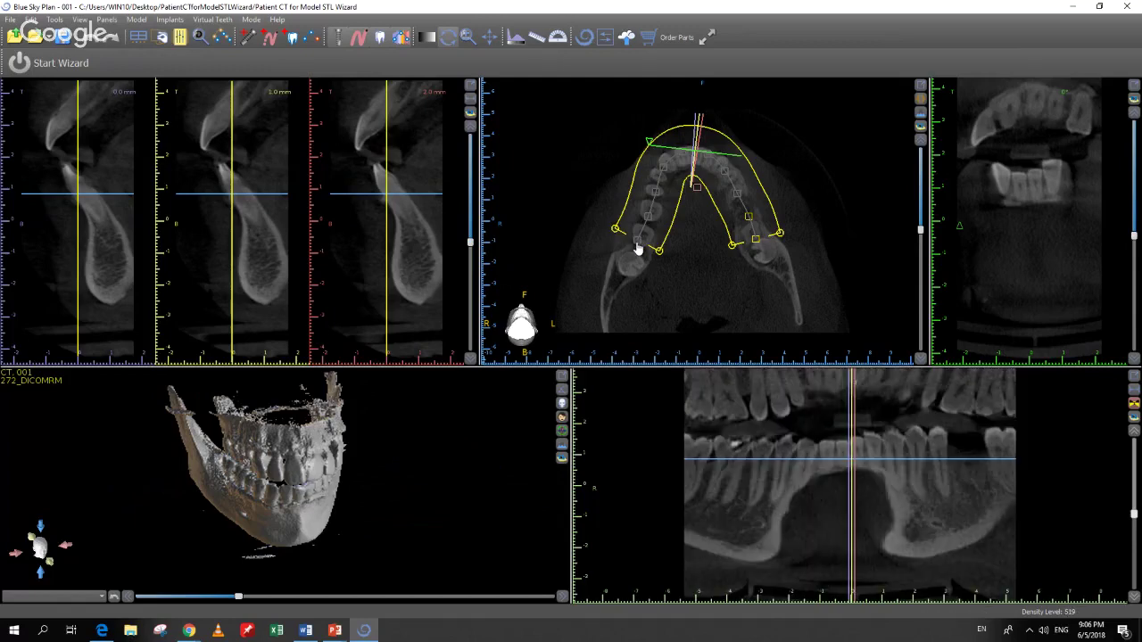
left_click_drag(638, 249, 622, 291)
left_click(765, 256)
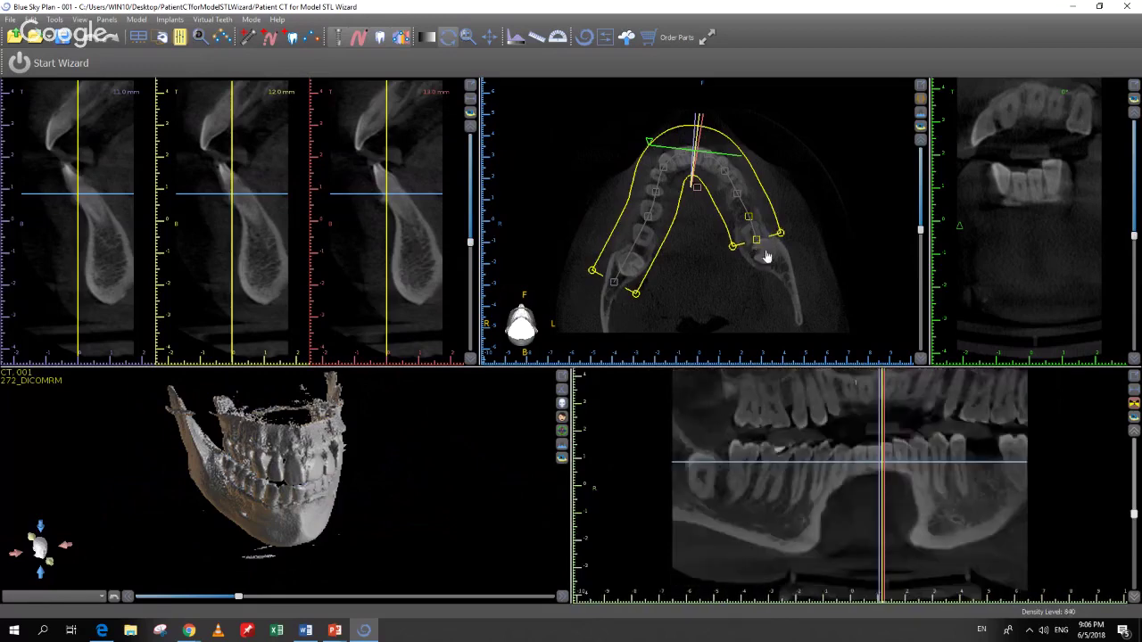
left_click_drag(765, 257, 790, 292)
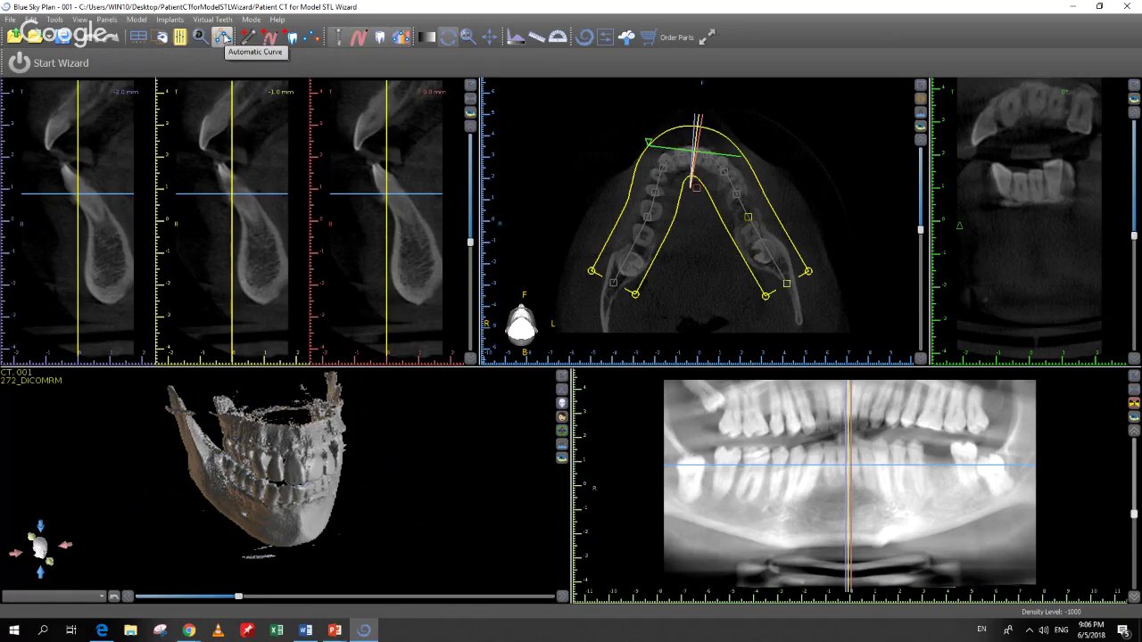
- Switch Automatic Curve to Maxilla and extend both ends of its curve backward
left_click(222, 37)
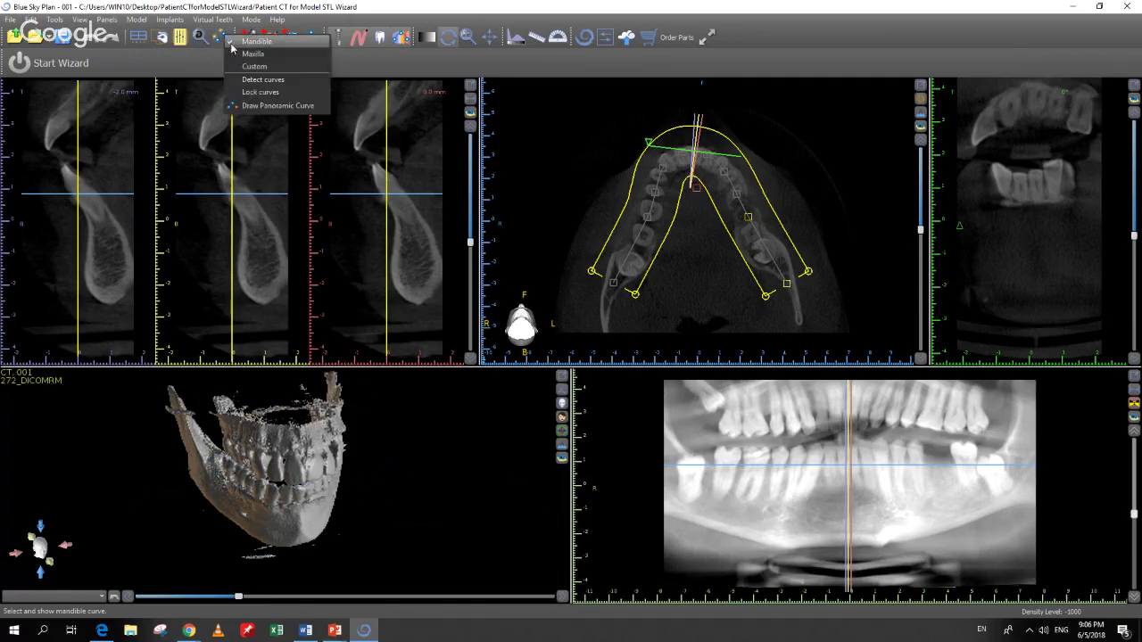
left_click(255, 54)
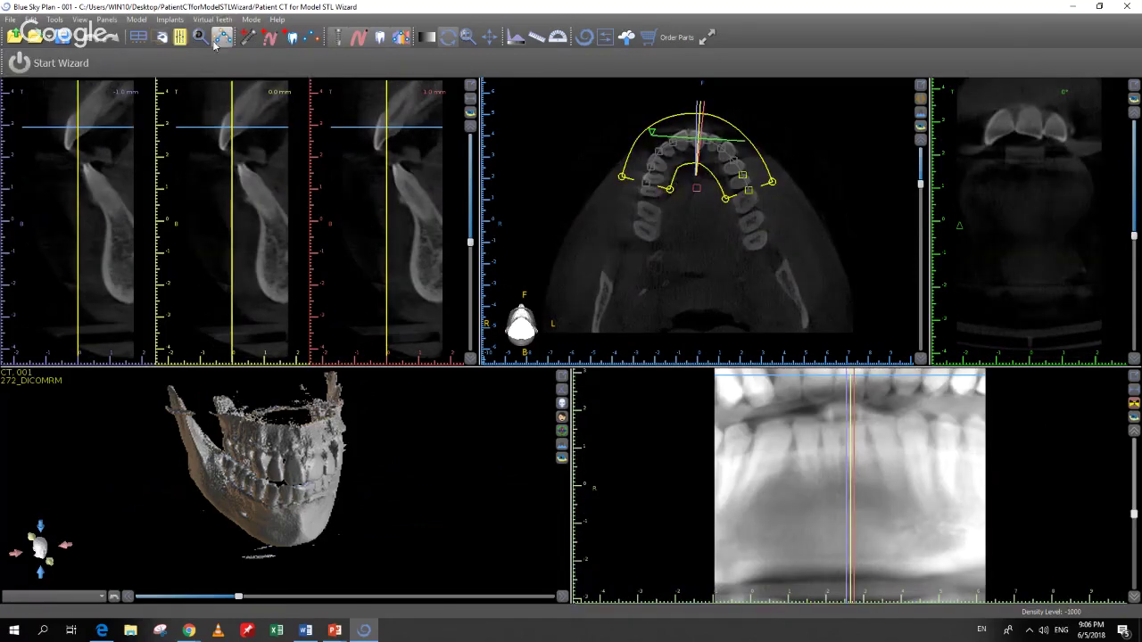
left_click(222, 36)
left_click(647, 188)
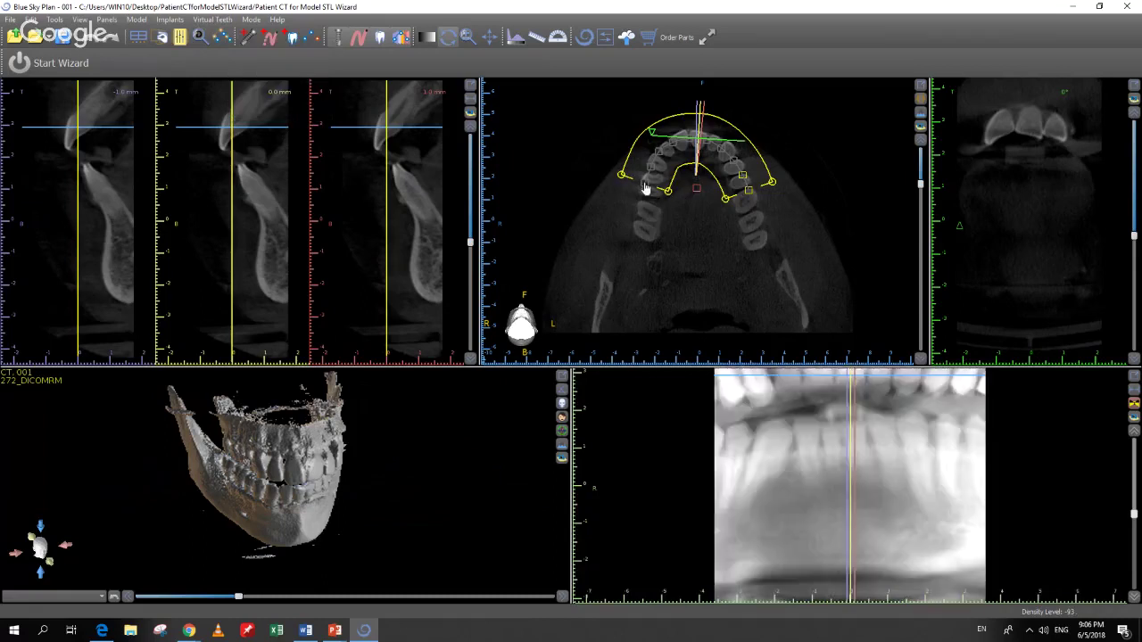
left_click_drag(650, 187, 645, 241)
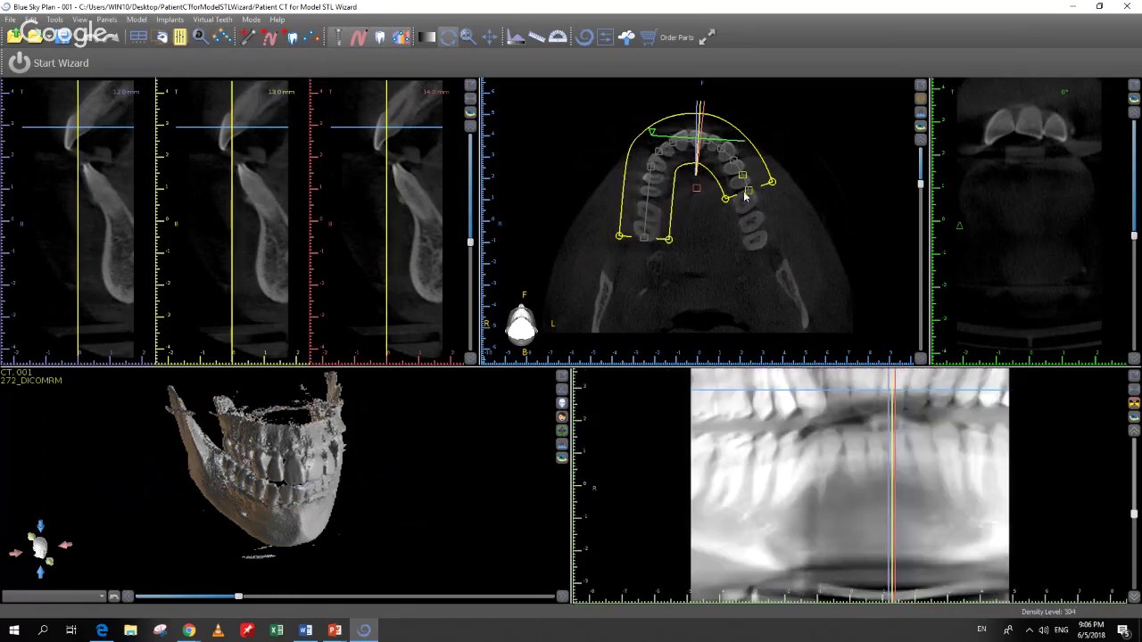
left_click_drag(751, 192, 764, 258)
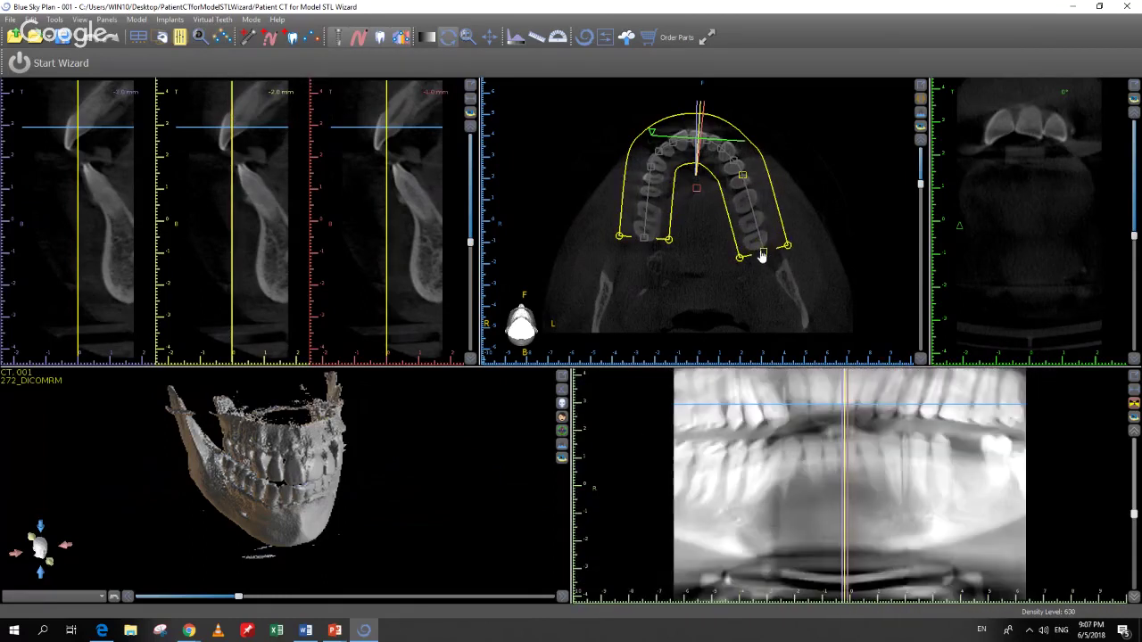
- Switch Automatic Curve back to Mandible and close the curve dropdown
left_click(223, 39)
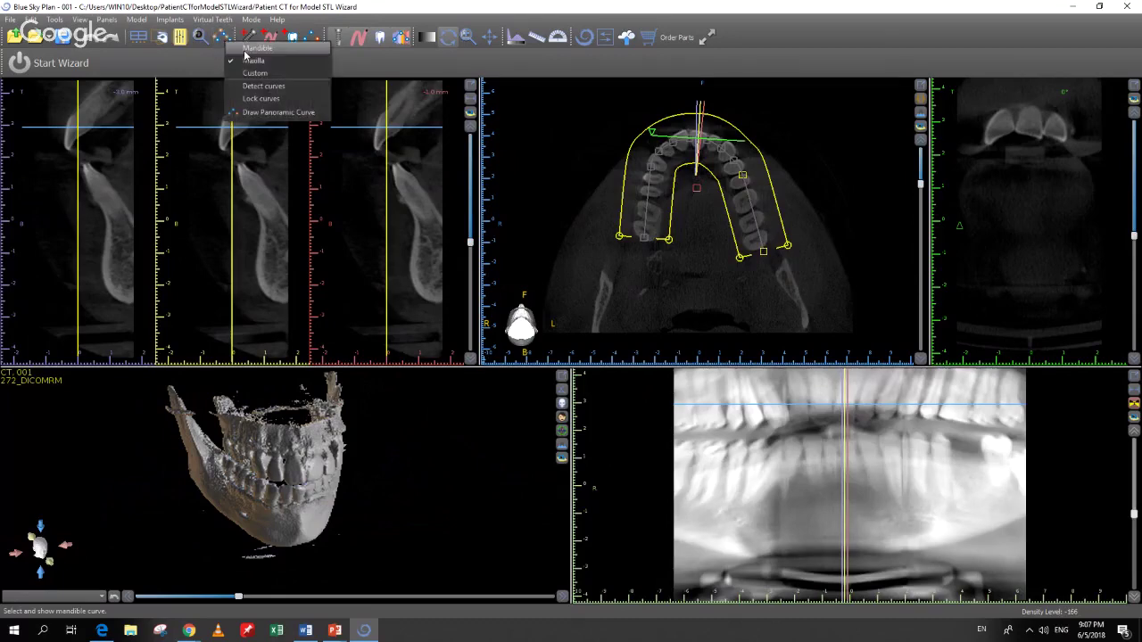
left_click(256, 49)
left_click(222, 37)
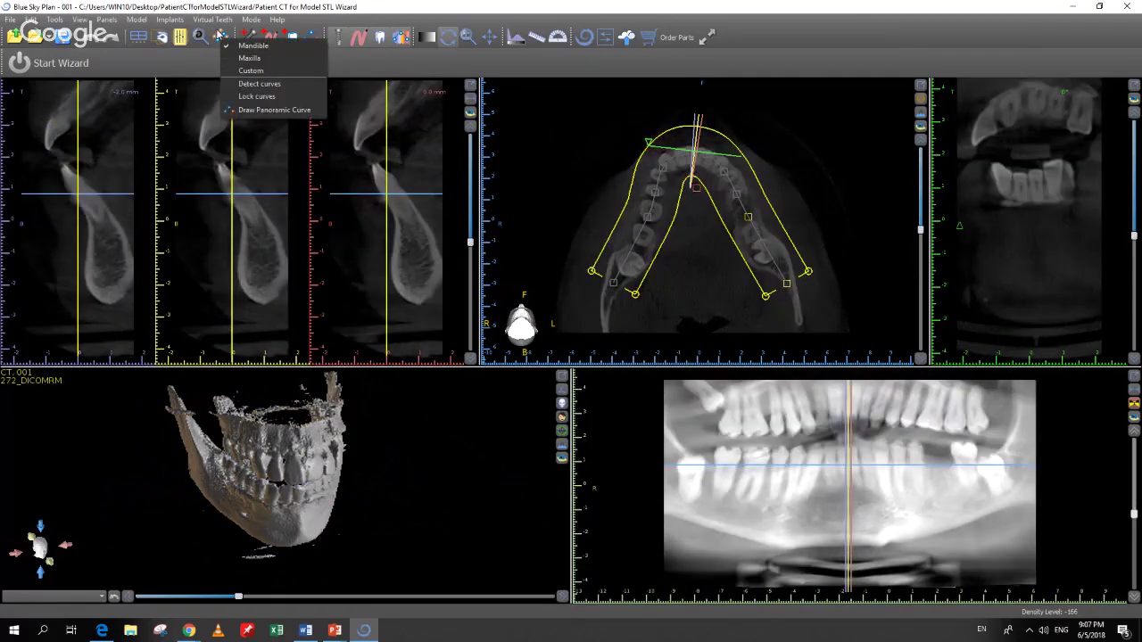
left_click(218, 33)
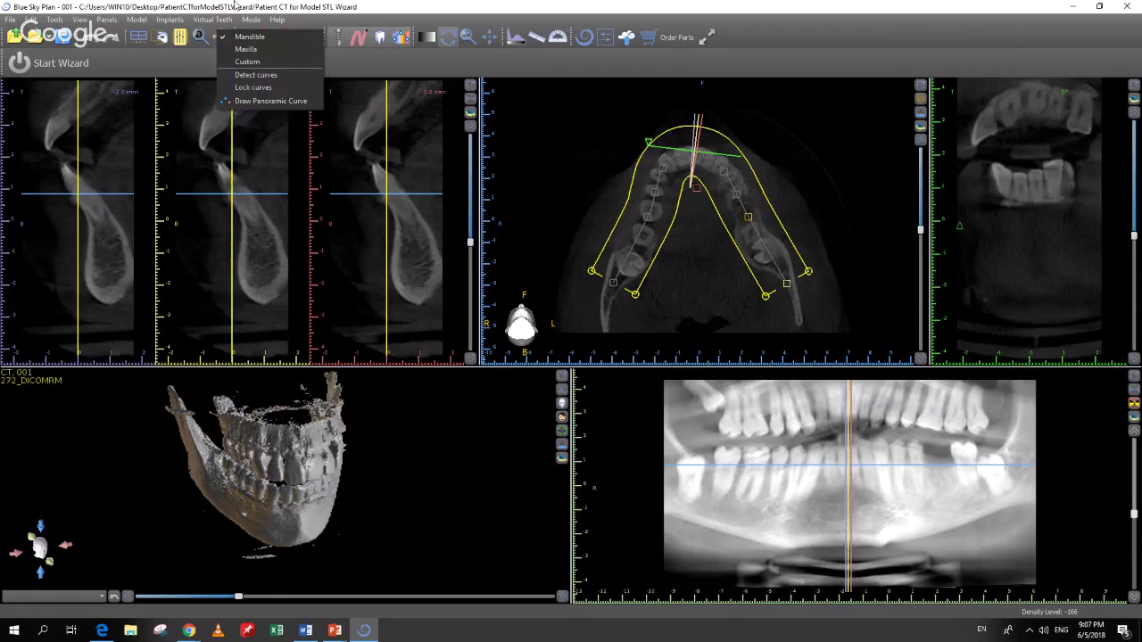
left_click(232, 9)
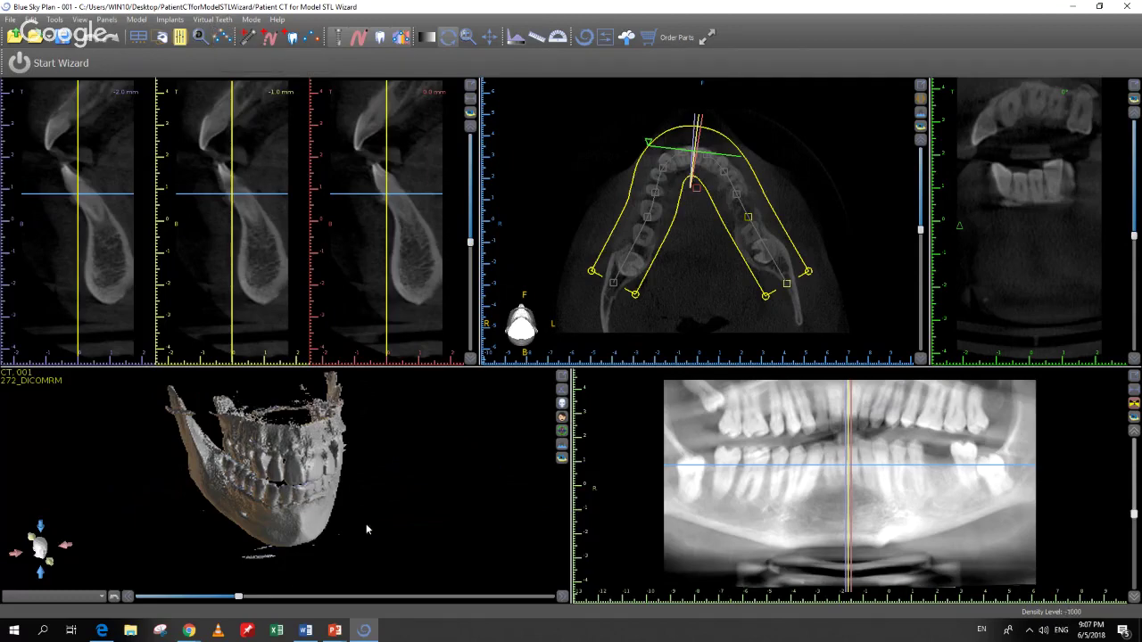
- Zoom the 3D jaw and the panoramic image in and out to adjust their framing
scroll(384, 526, "up", 2)
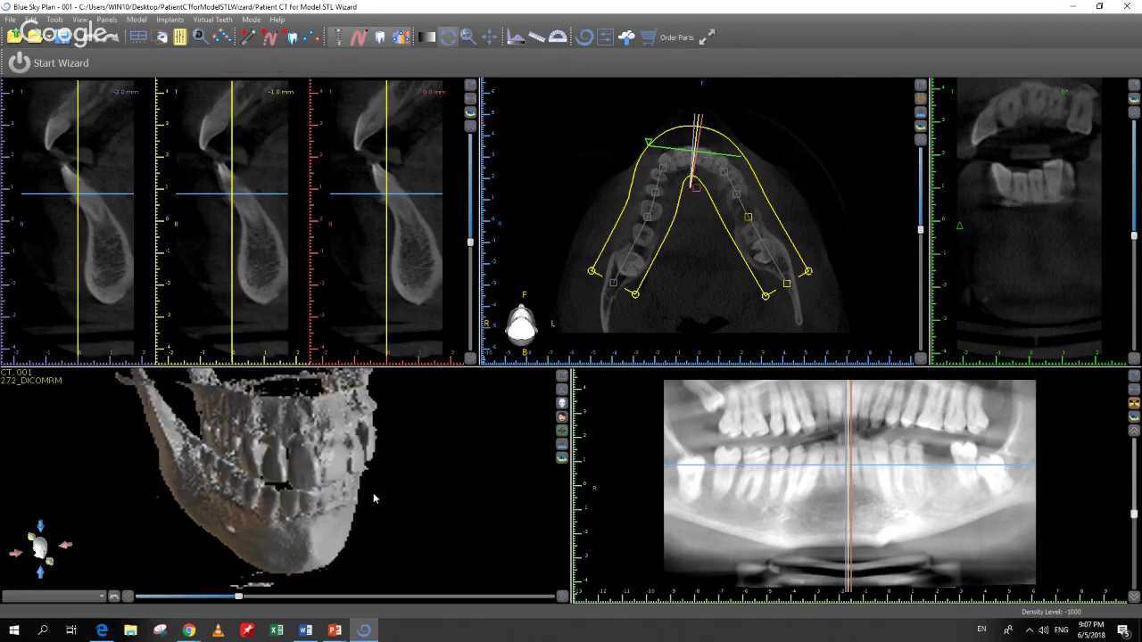
scroll(375, 499, "down", 2)
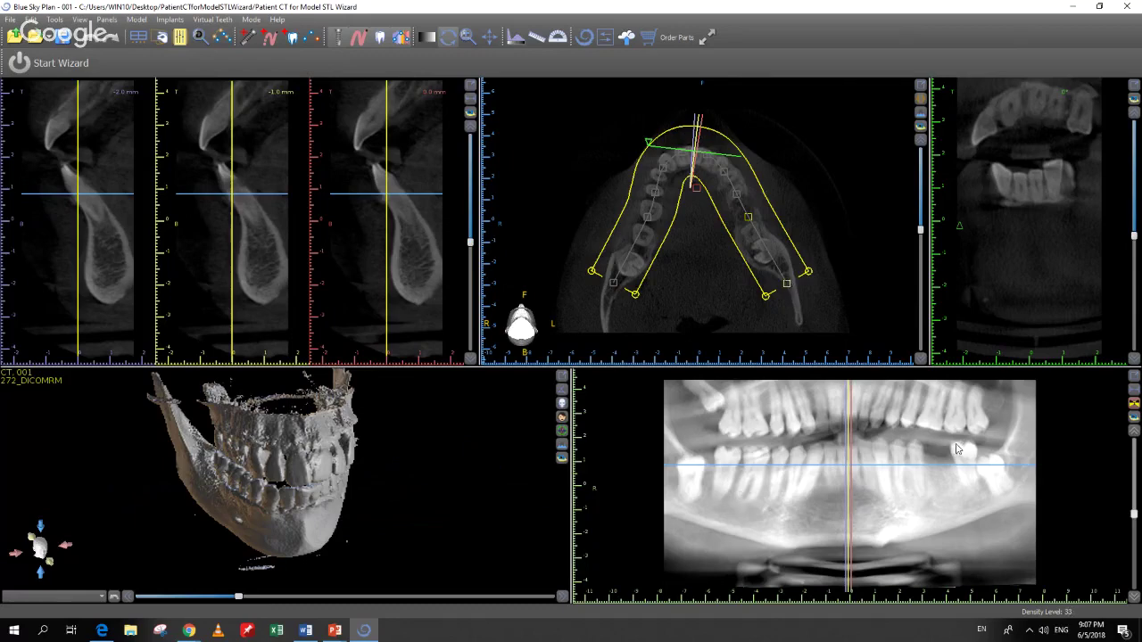
scroll(919, 549, "up", 1)
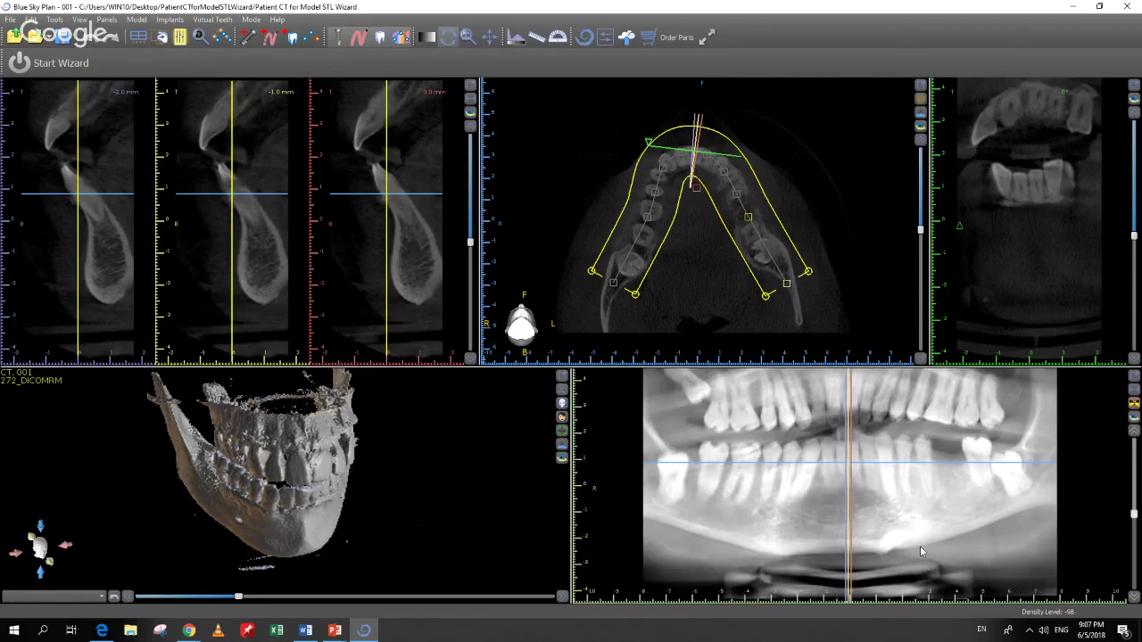
scroll(919, 546, "down", 2)
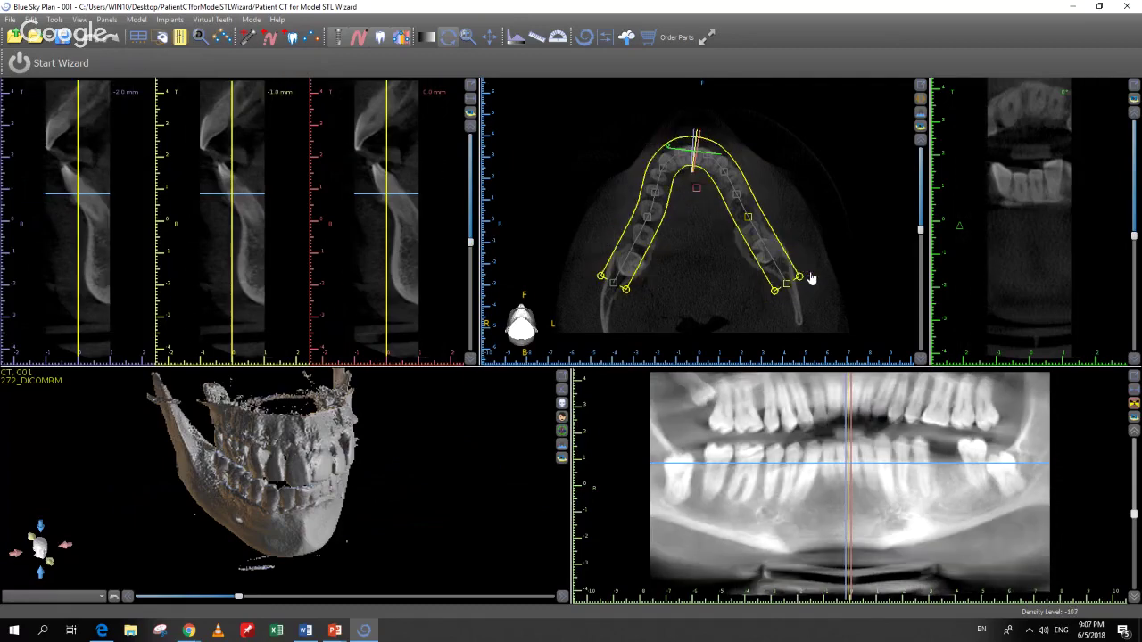
- Drag the mandible curve's right end handle slightly to change the band width
left_click_drag(811, 273, 814, 277)
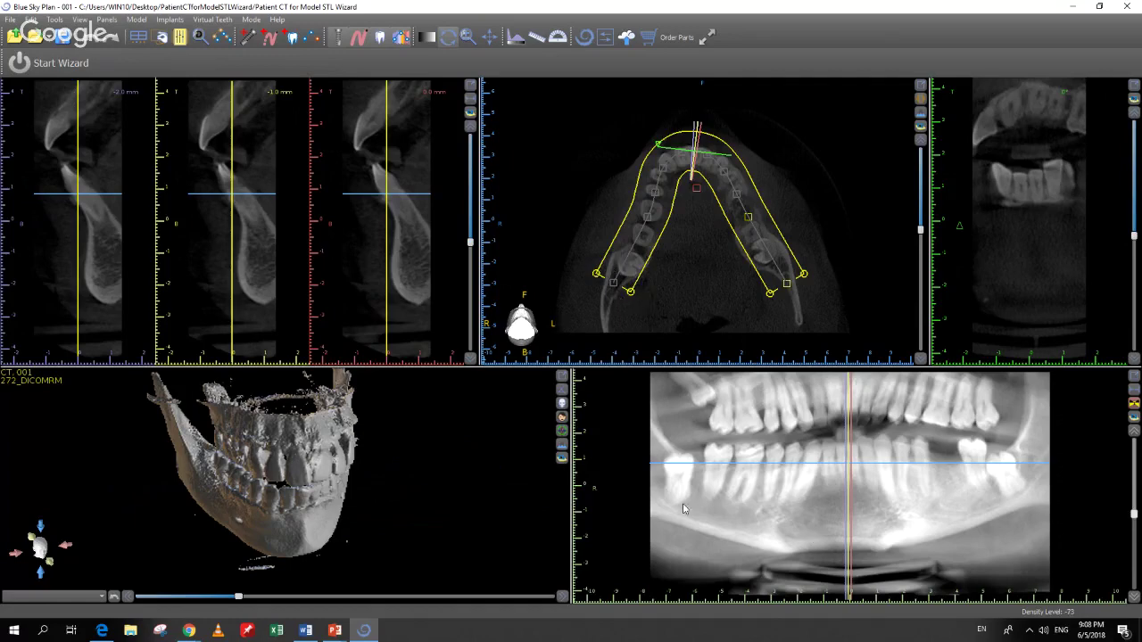
left_click(1134, 403)
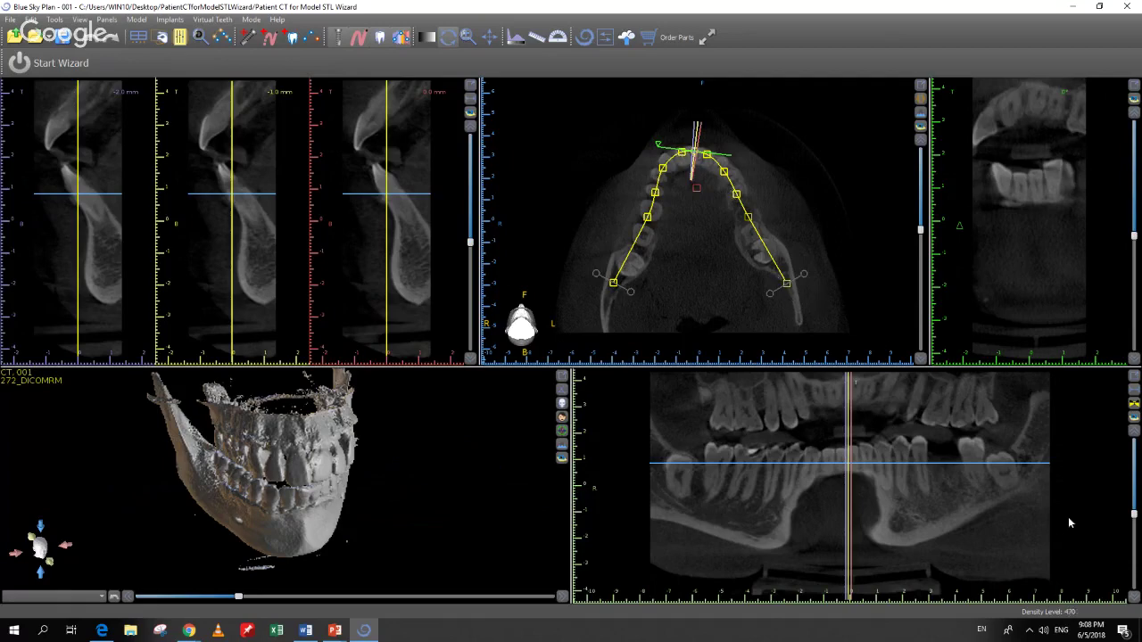
left_click(1136, 602)
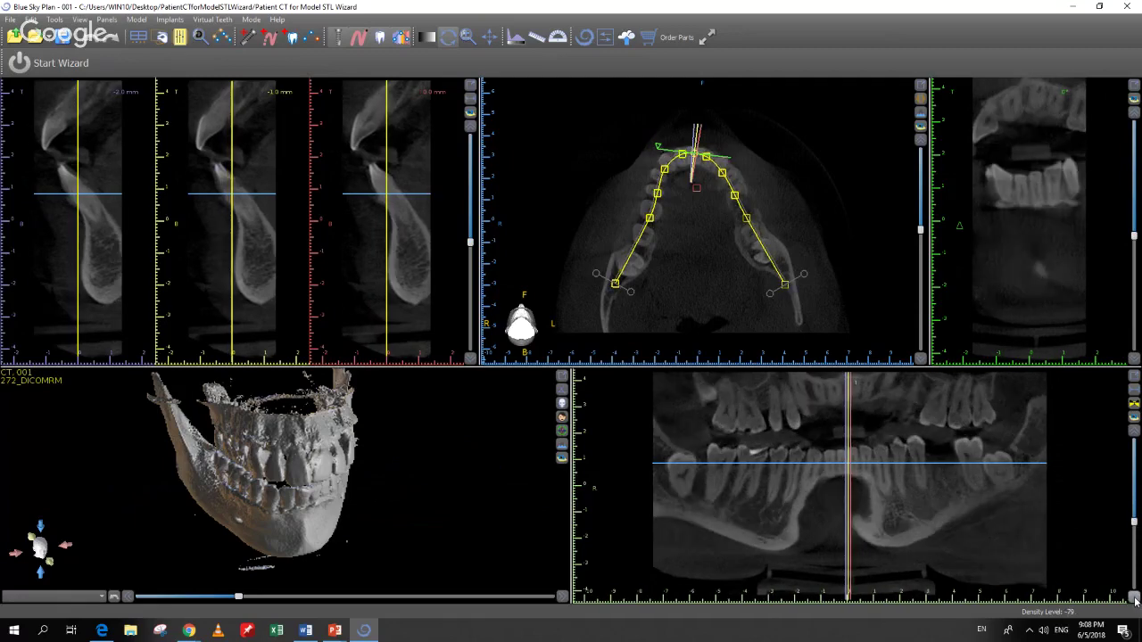
left_click(1136, 602)
left_click(1136, 602)
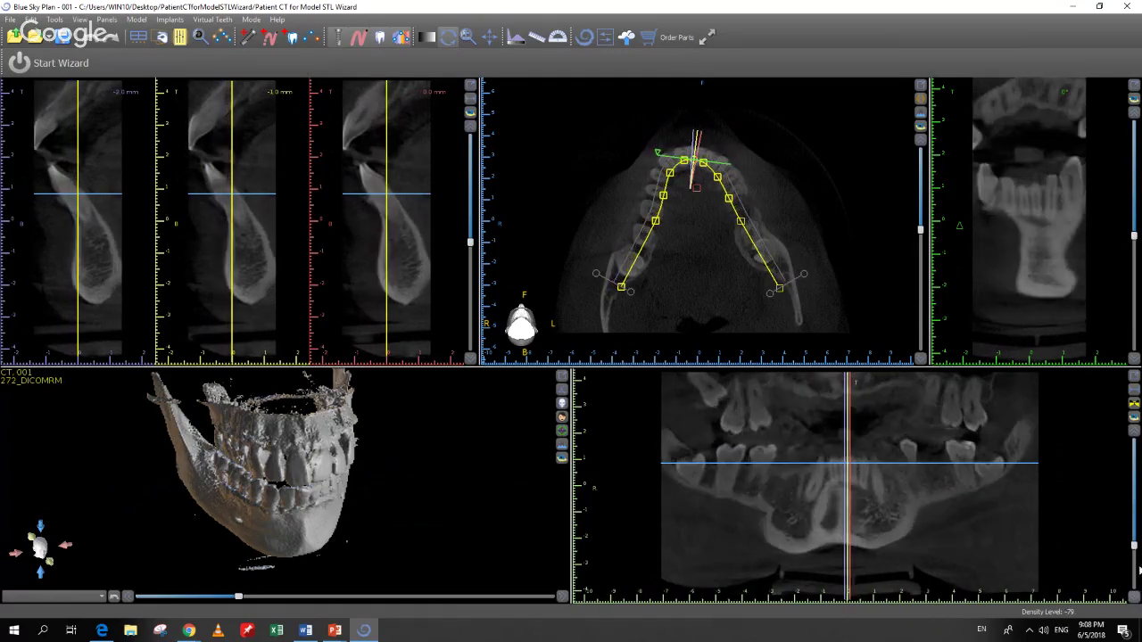
left_click(1134, 434)
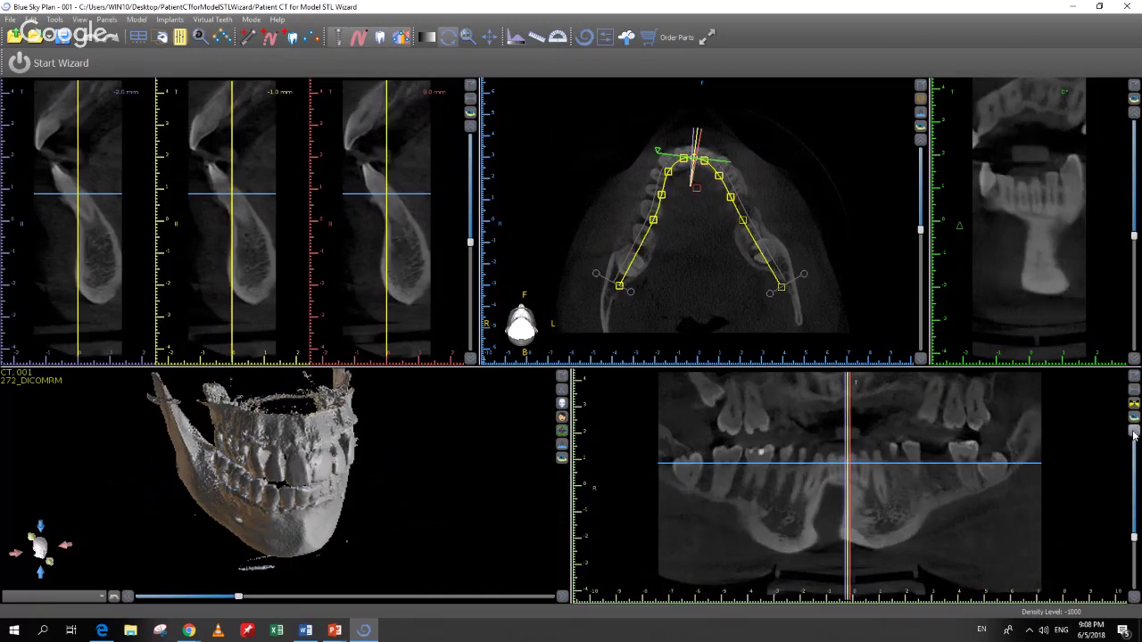
left_click(1134, 433)
left_click(1133, 433)
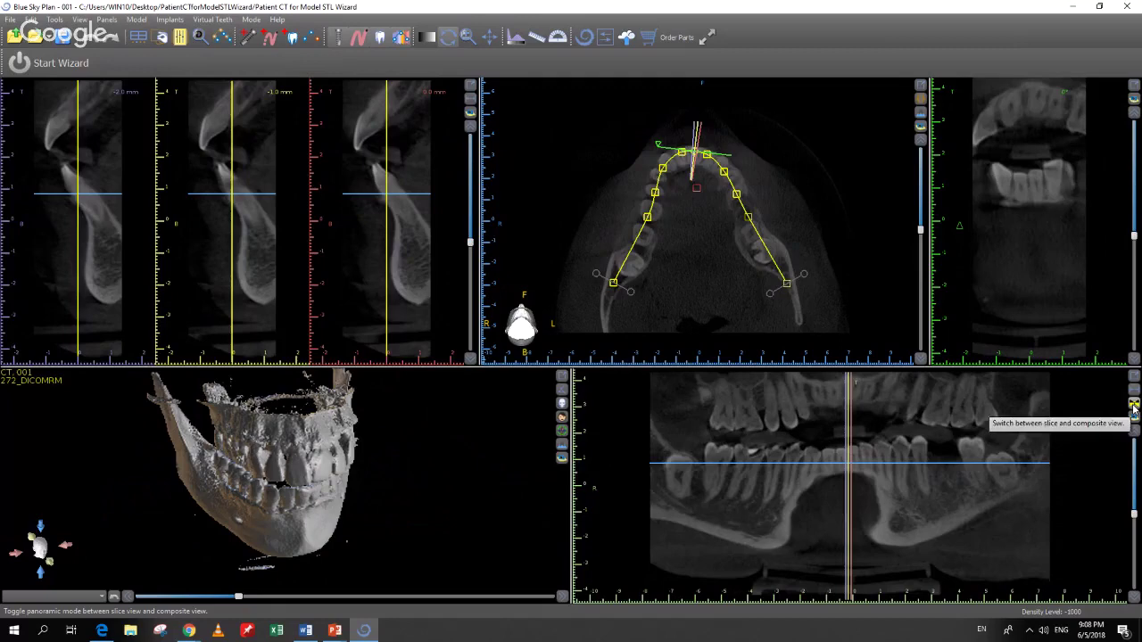
left_click(1134, 406)
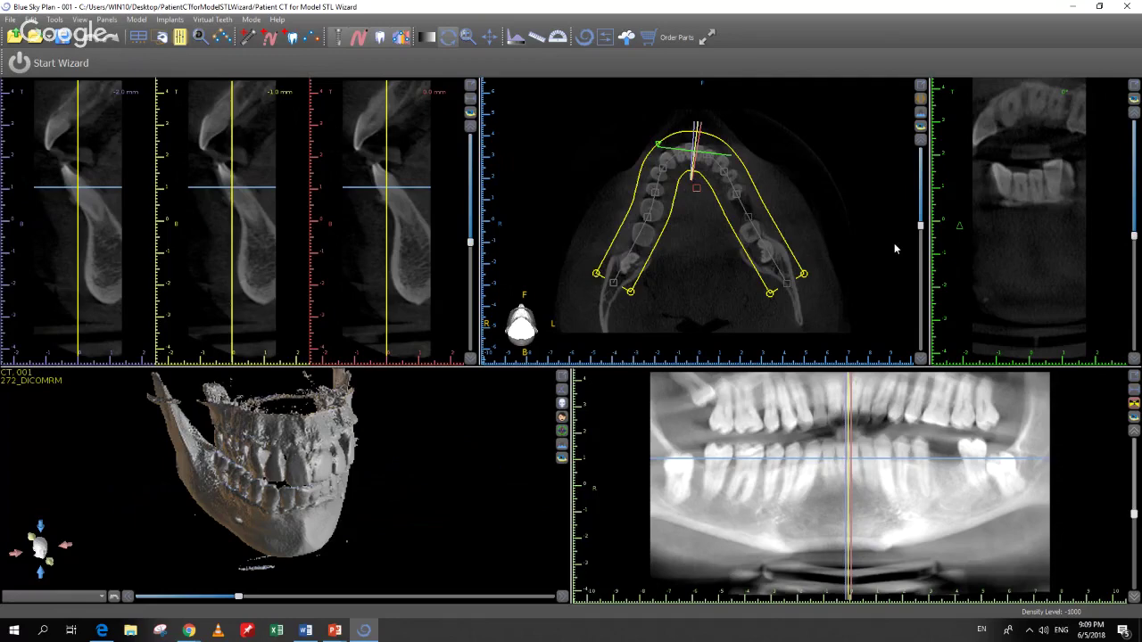
scroll(894, 245, "down", 2)
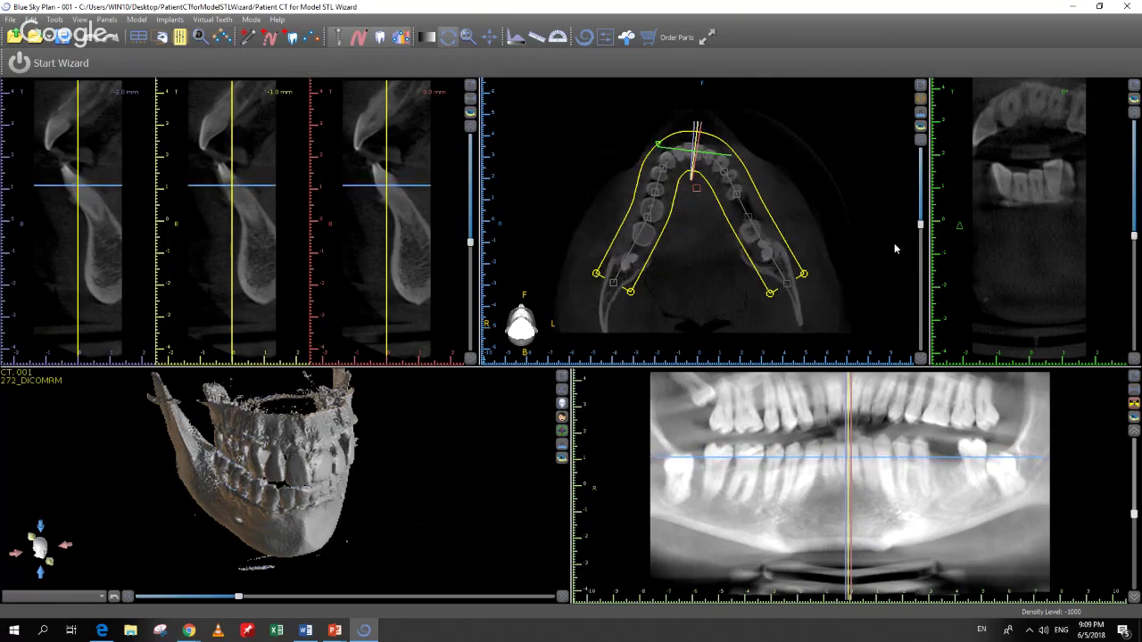
scroll(895, 248, "up", 3)
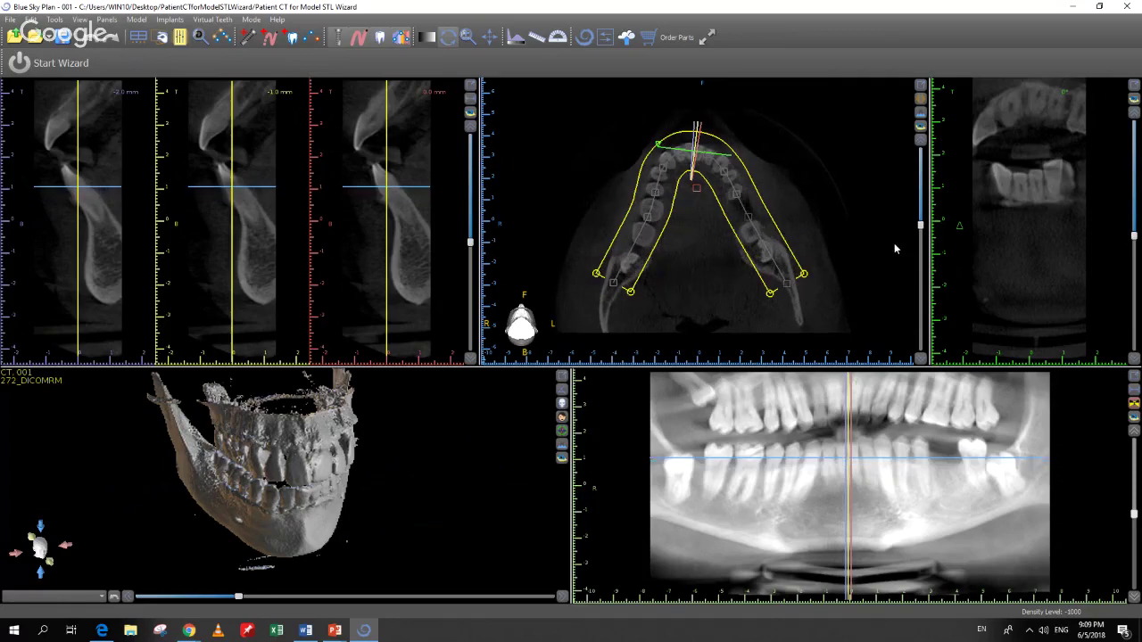
scroll(894, 248, "down", 3)
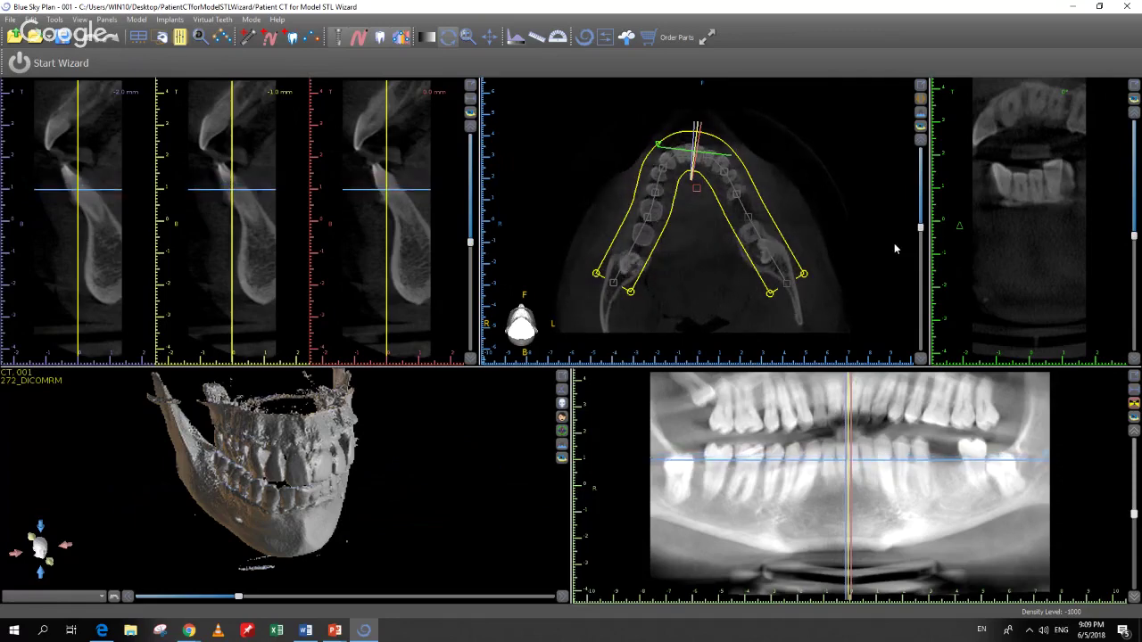
scroll(894, 248, "up", 3)
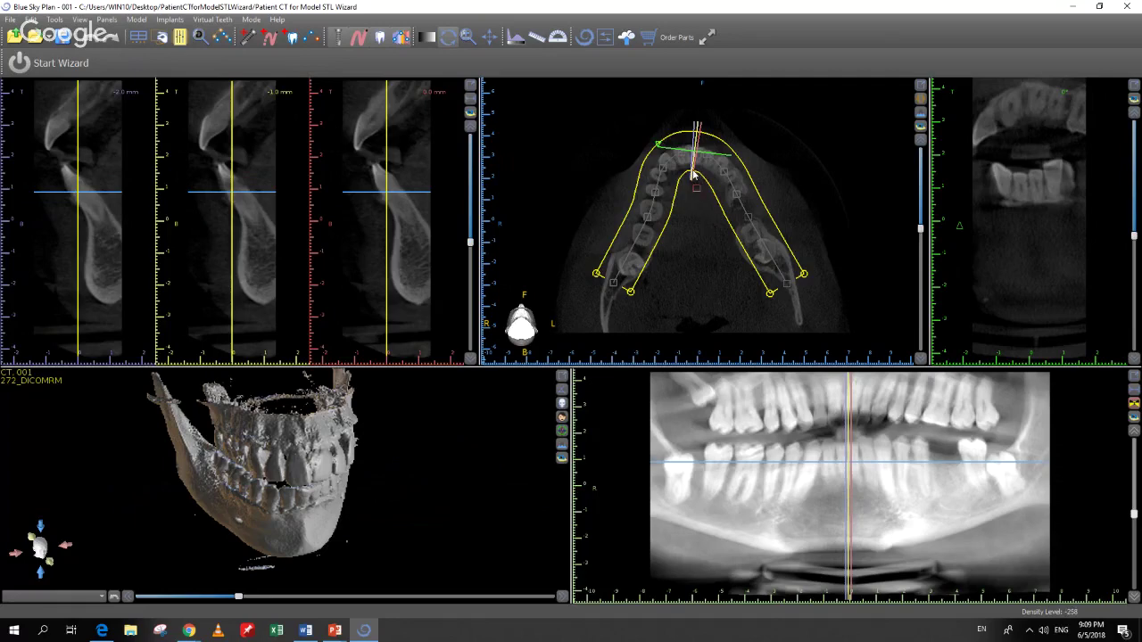
- Page the cross-sections ten slices forward and three back to the 7/8/9 mm slices, then open View
left_click(471, 130)
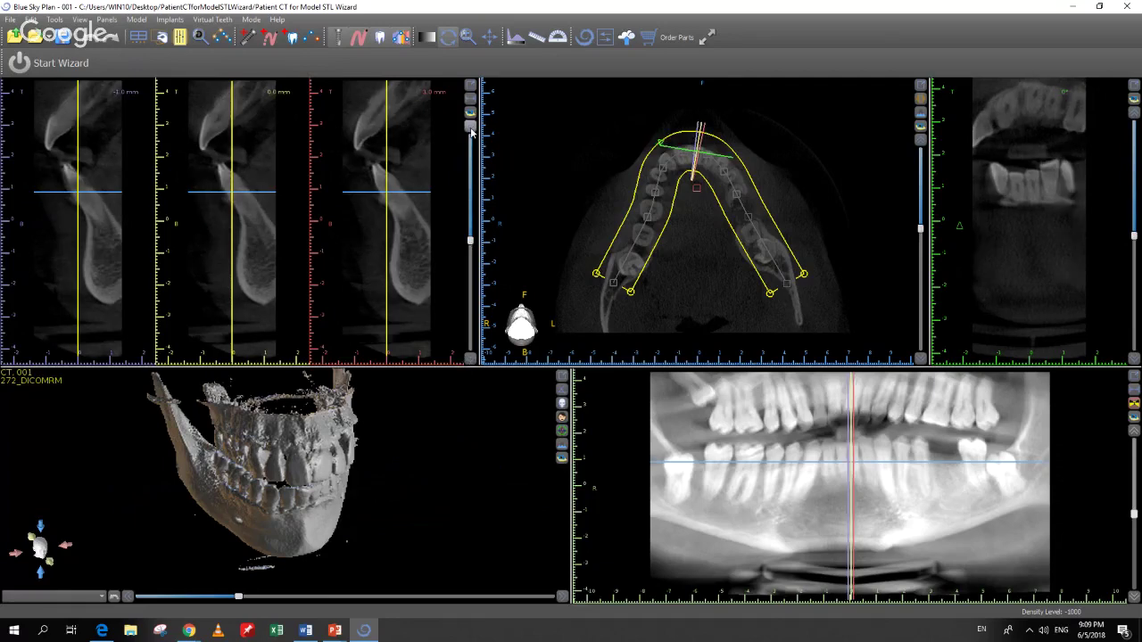
left_click(471, 129)
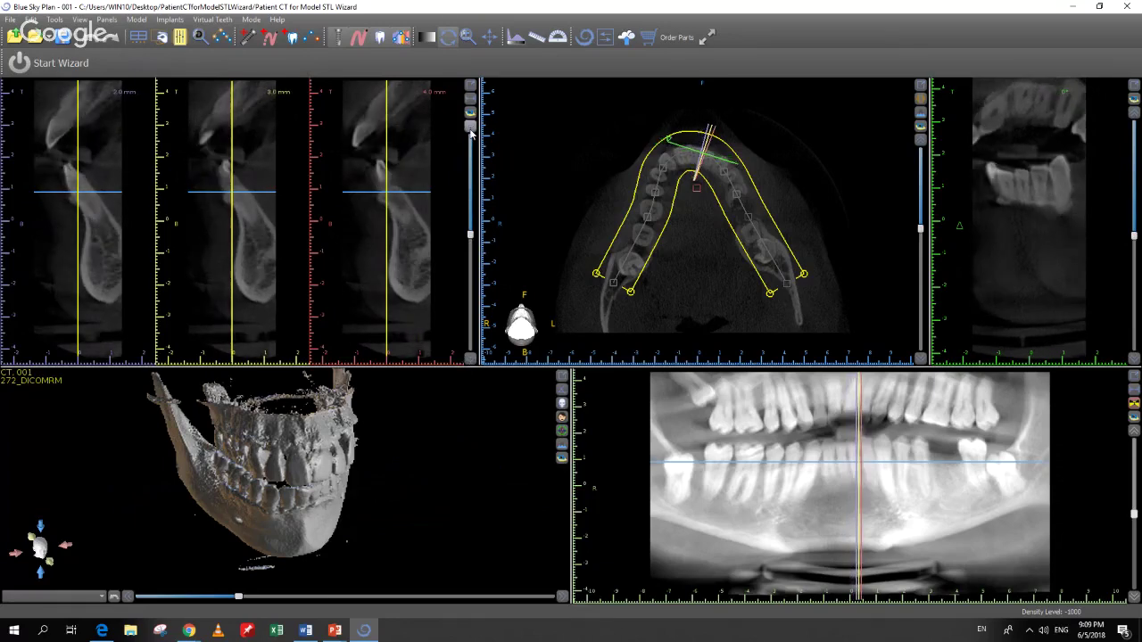
left_click(471, 129)
left_click(471, 129)
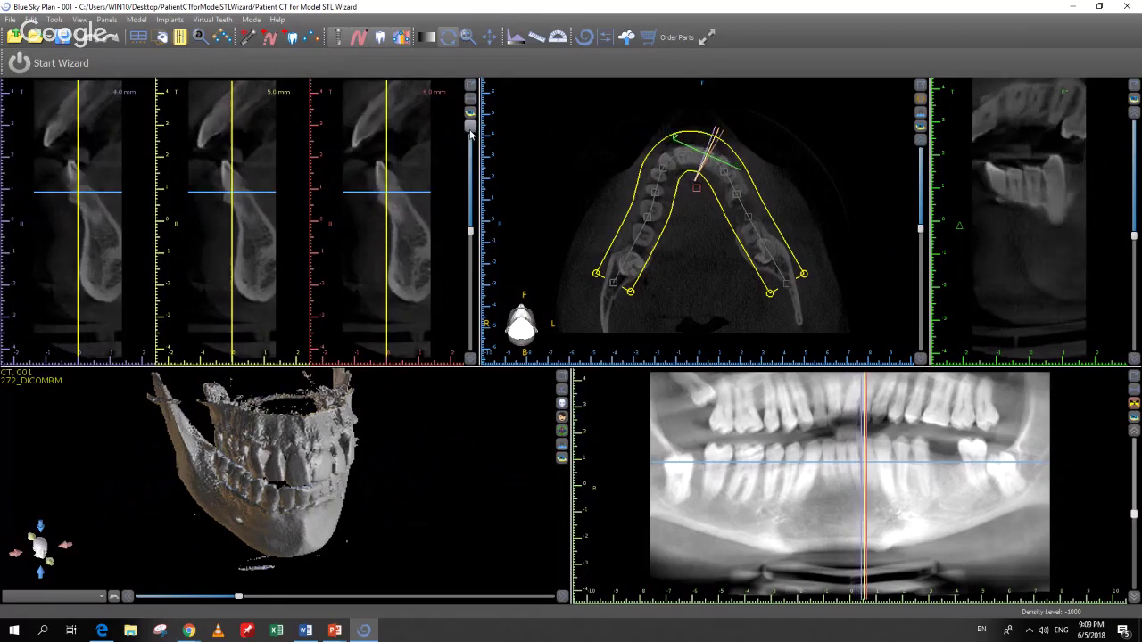
left_click(471, 130)
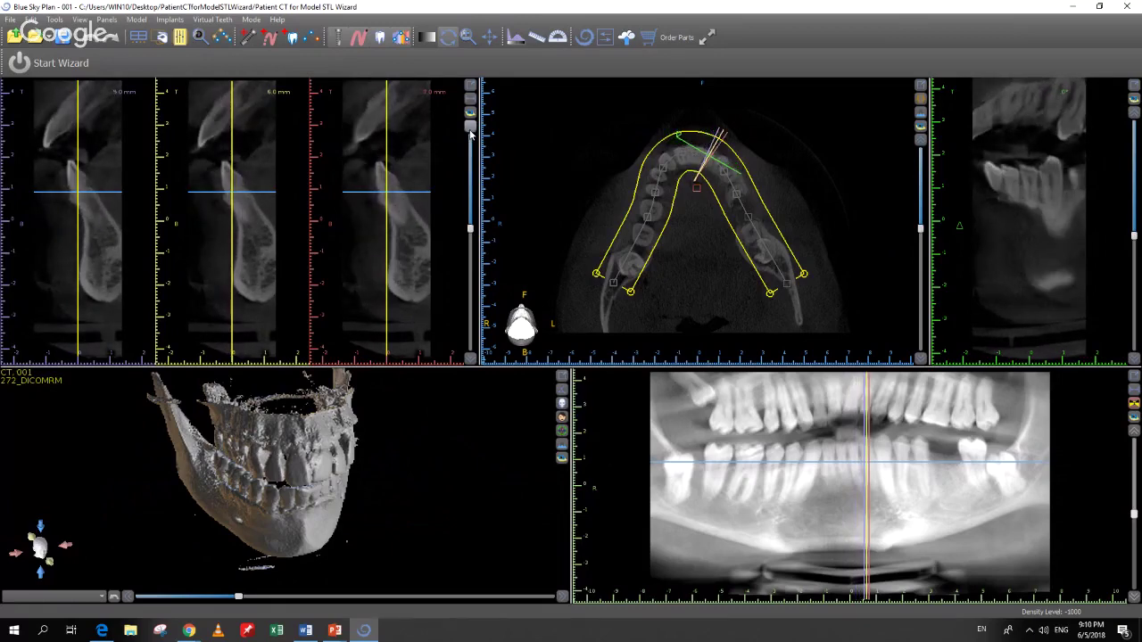
left_click(471, 129)
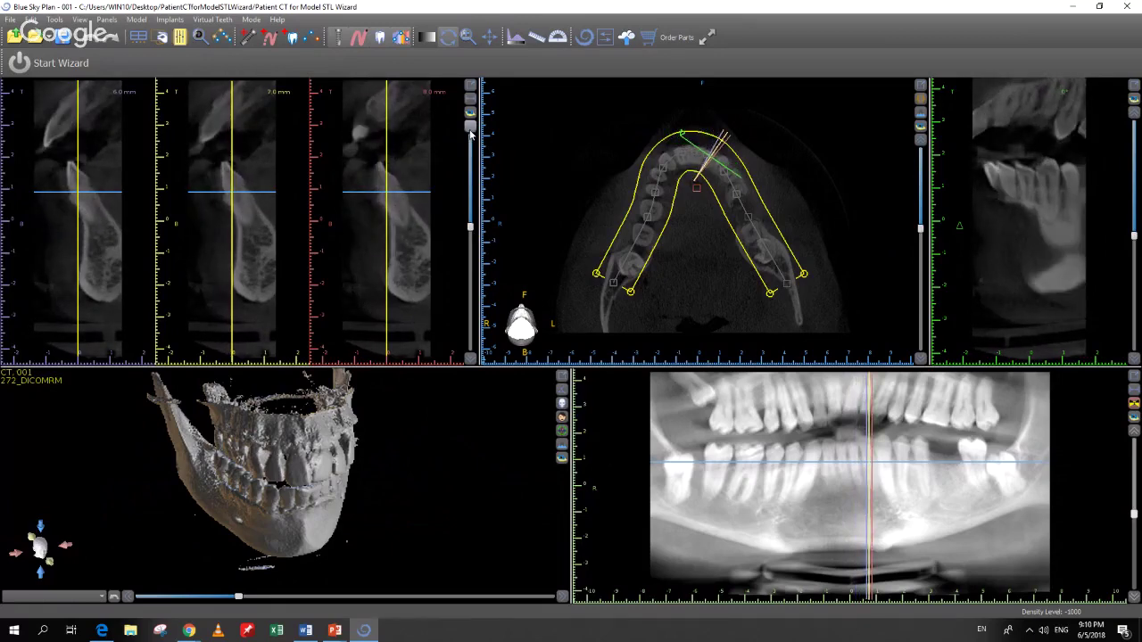
left_click(470, 129)
left_click(471, 129)
left_click(471, 130)
left_click(471, 129)
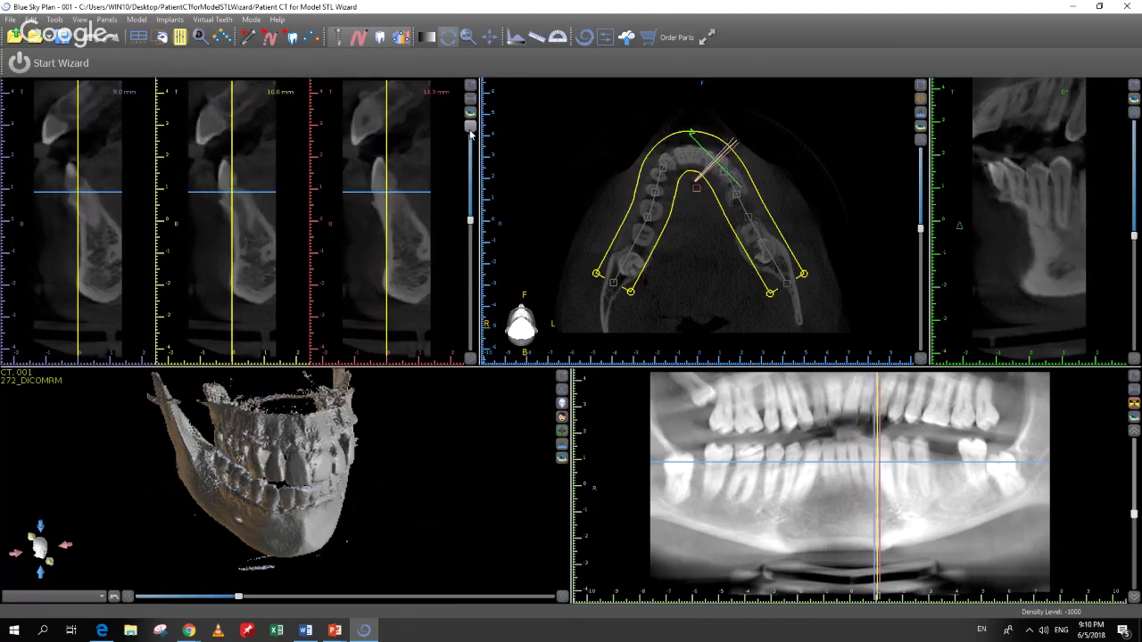
left_click(471, 130)
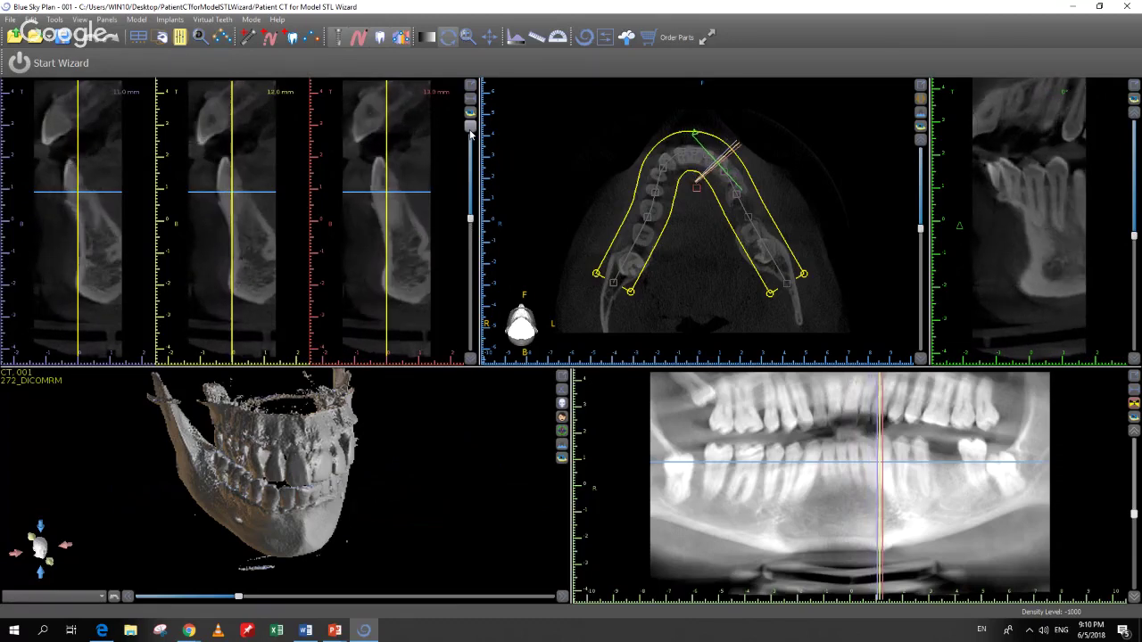
left_click(470, 358)
left_click(470, 358)
left_click(470, 358)
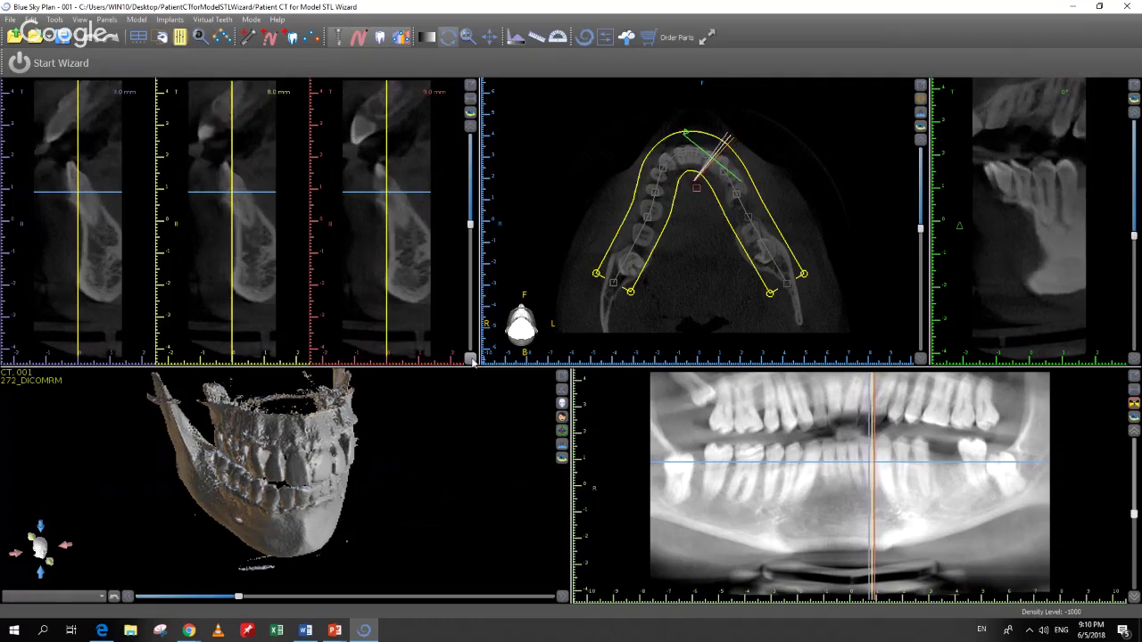
left_click(54, 20)
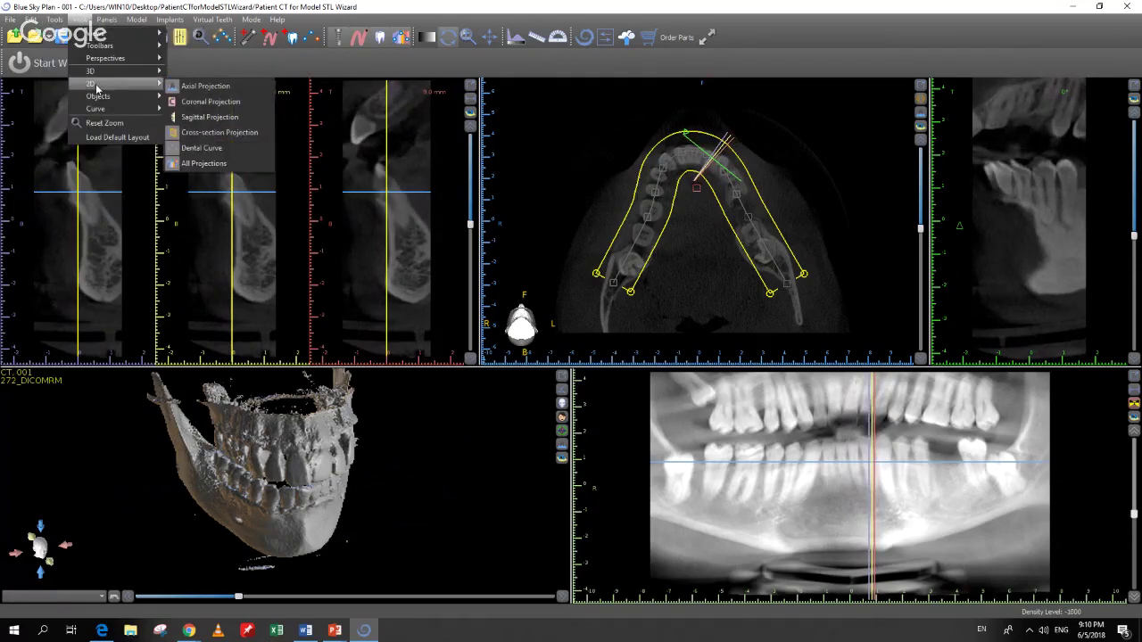
- Turn on View > 3D > Cross-section Projection and step the cross-sections forward to the 22/23/24 mm slices
mouse_move(96, 79)
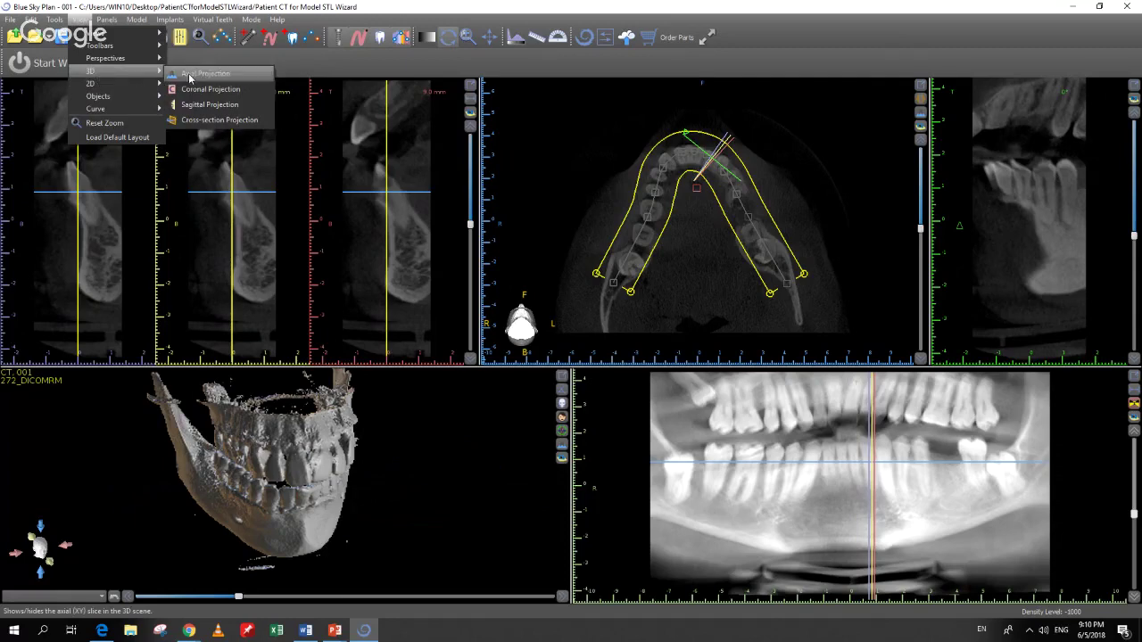
left_click(195, 121)
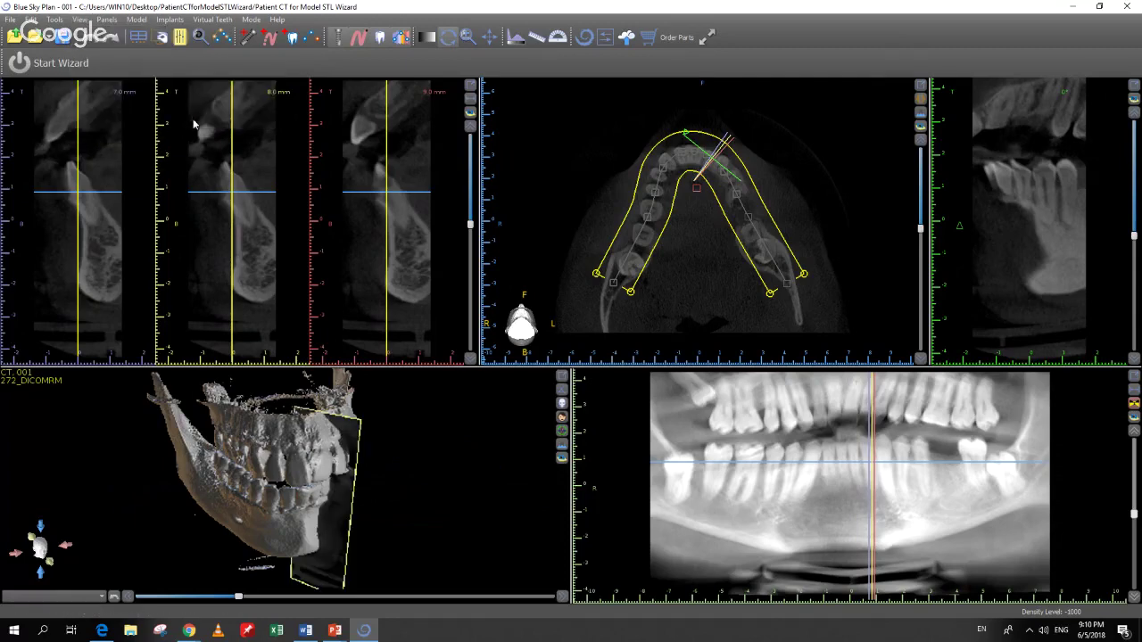
left_click(470, 131)
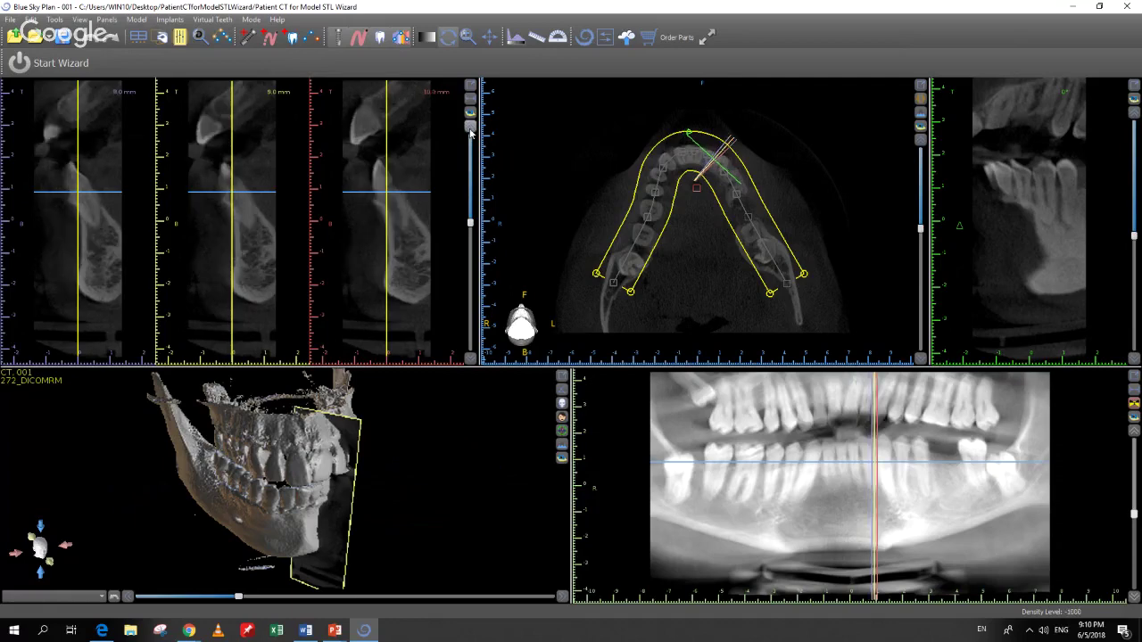
left_click(470, 130)
left_click(471, 128)
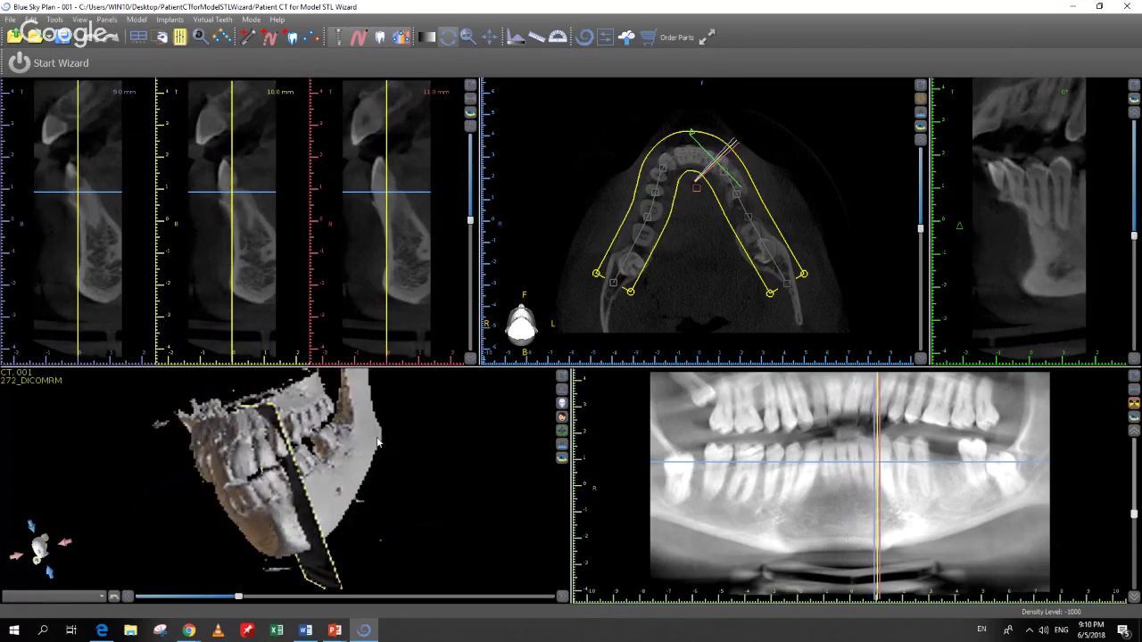
left_click(472, 128)
left_click(473, 127)
left_click(472, 128)
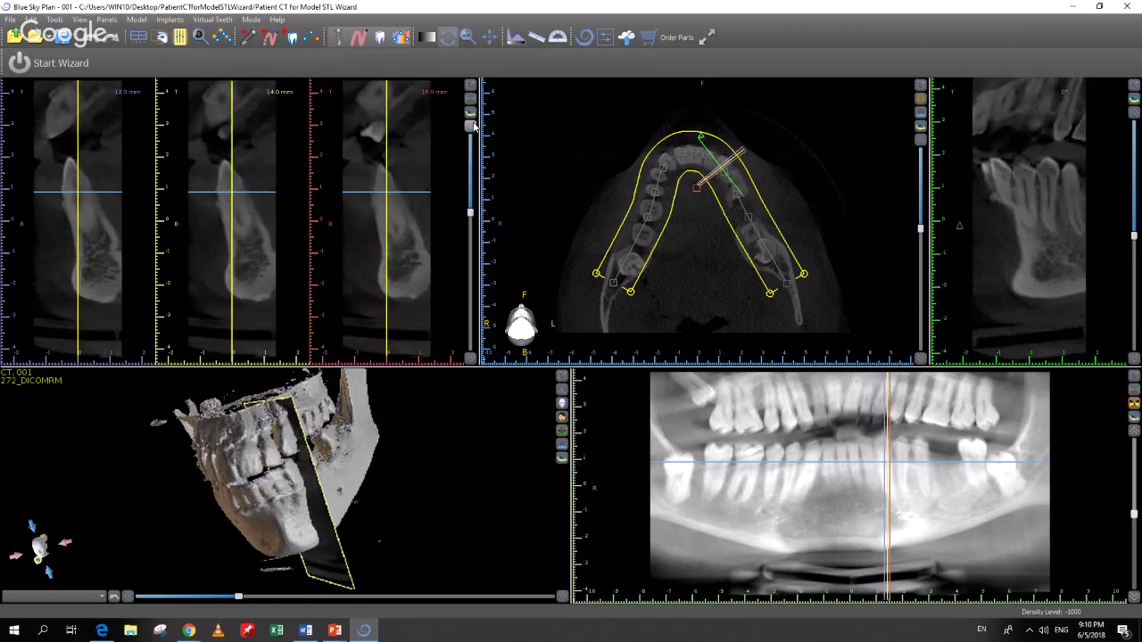
left_click(473, 128)
left_click(472, 127)
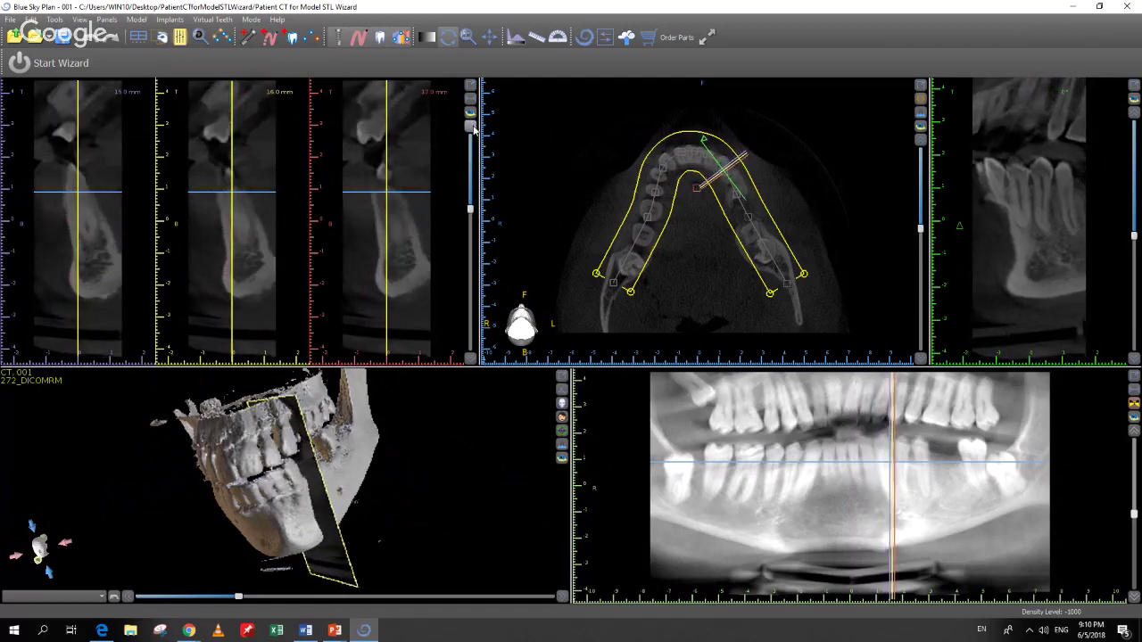
left_click(473, 128)
left_click(473, 127)
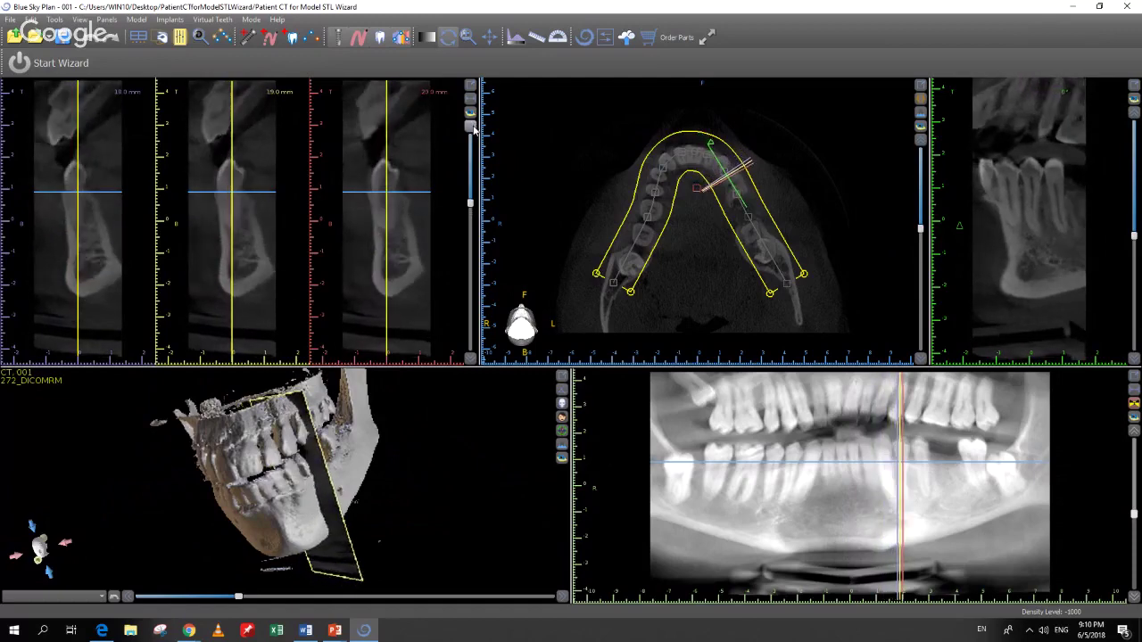
left_click(472, 127)
left_click(472, 128)
left_click(473, 128)
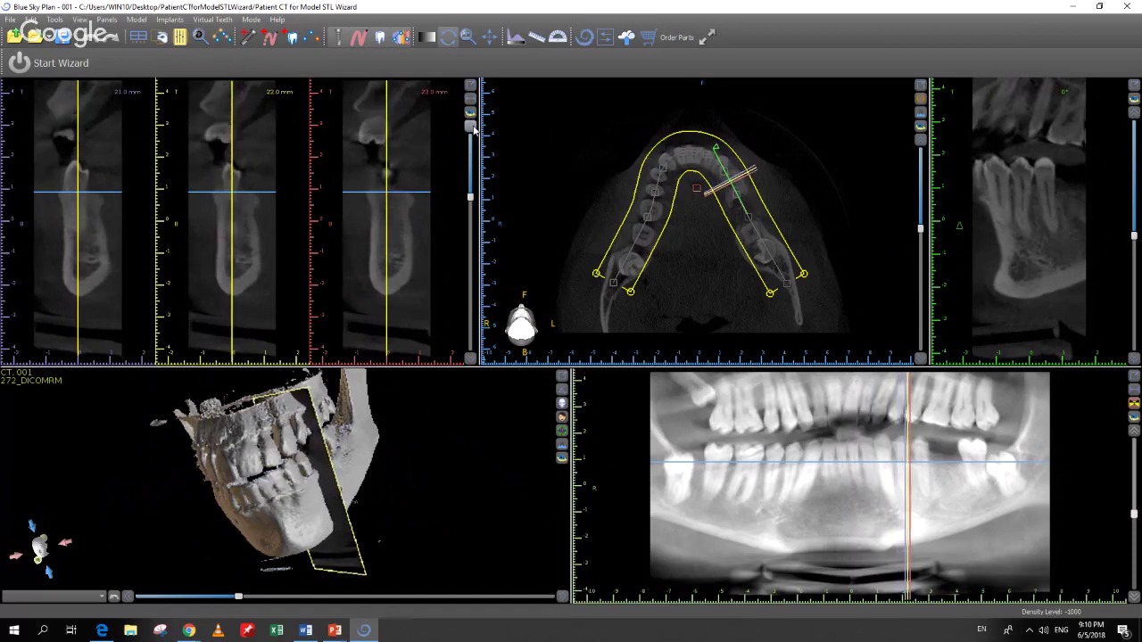
left_click(472, 128)
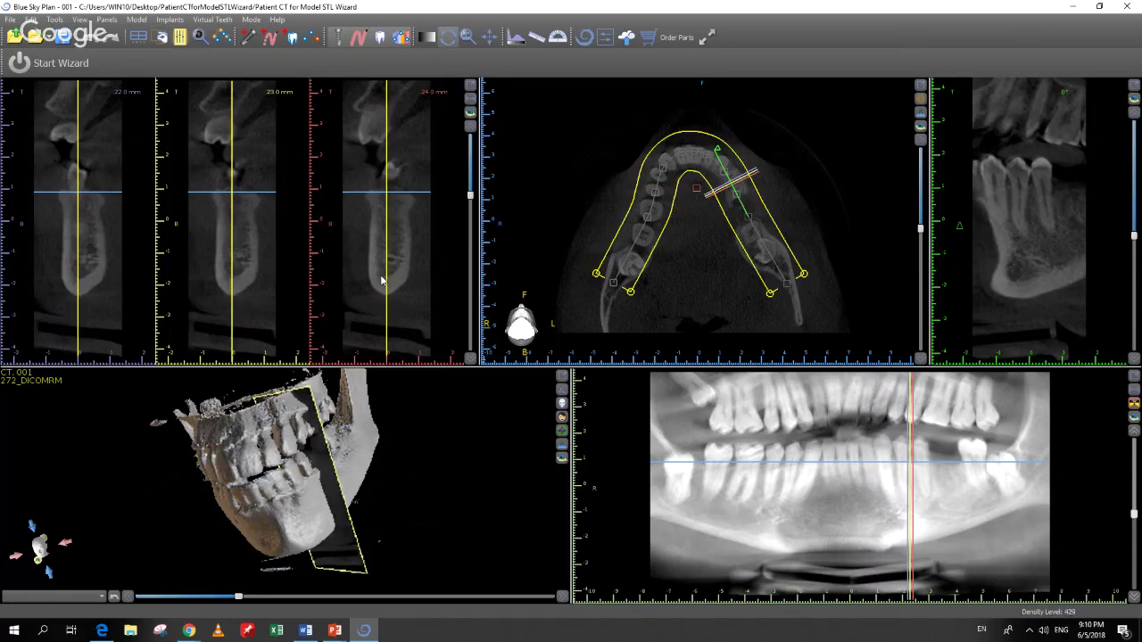
- Toggle View > 3D > Cross-section Projection off so no slice plane shows in the 3D jaw
left_click(80, 19)
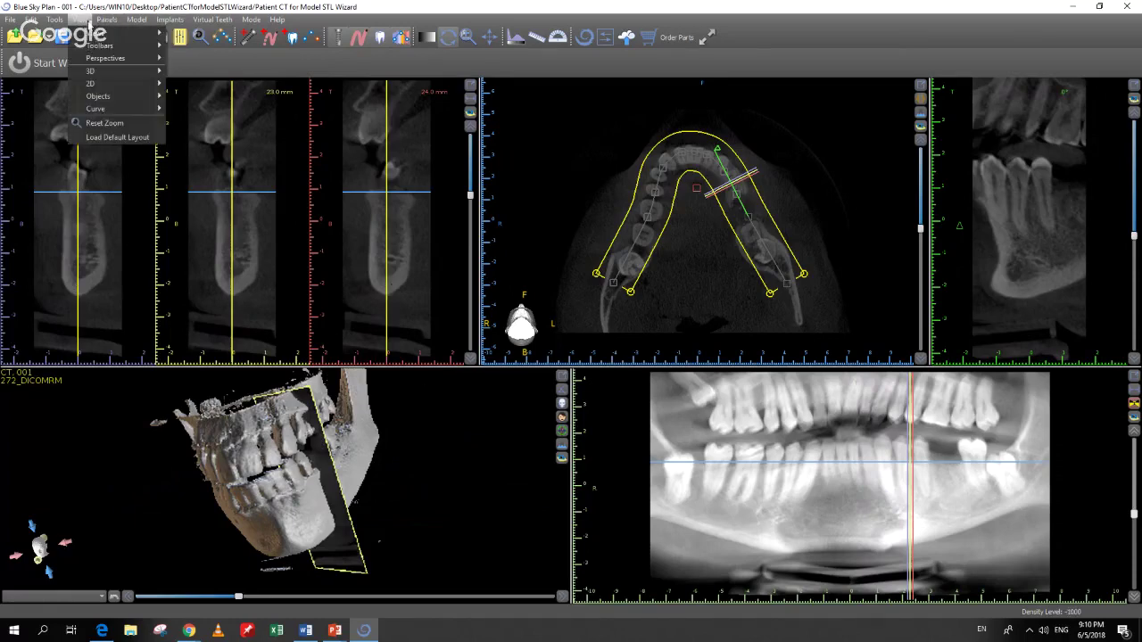
mouse_move(98, 71)
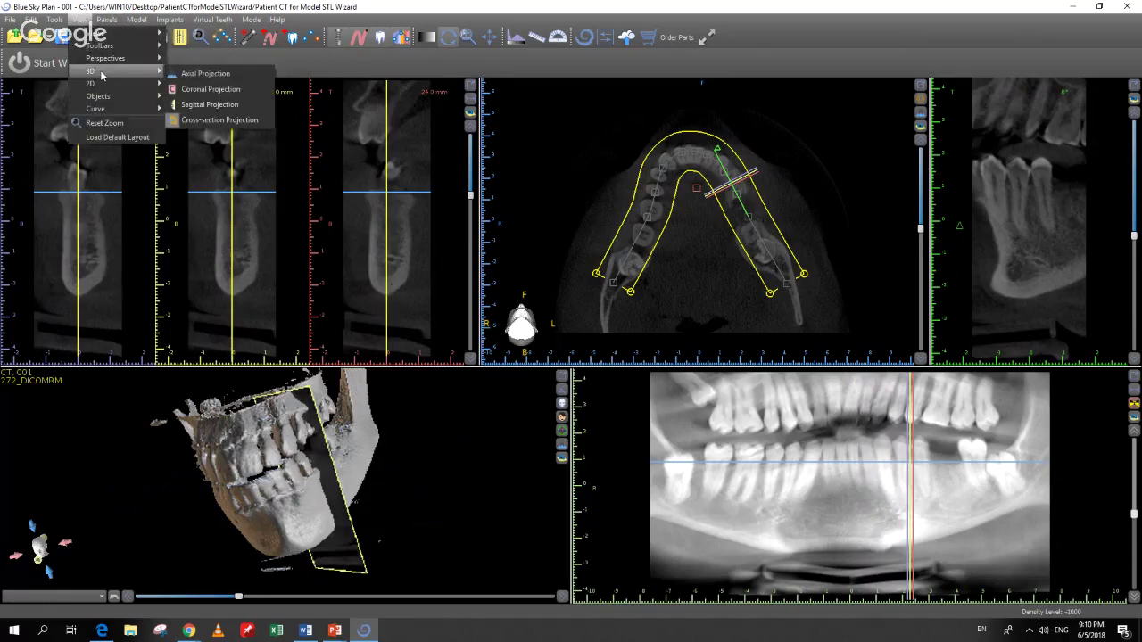
left_click(209, 120)
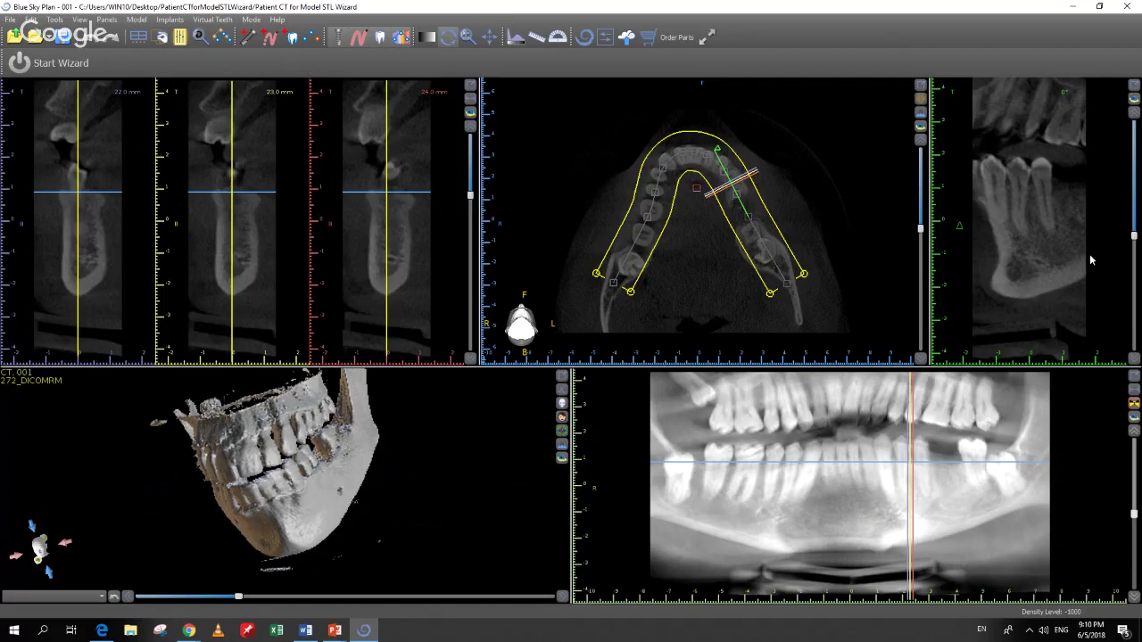
- Rotate the side slice to a steep negative angle, tilt the green axial line, and turn the 3D jaw
left_click(1134, 235)
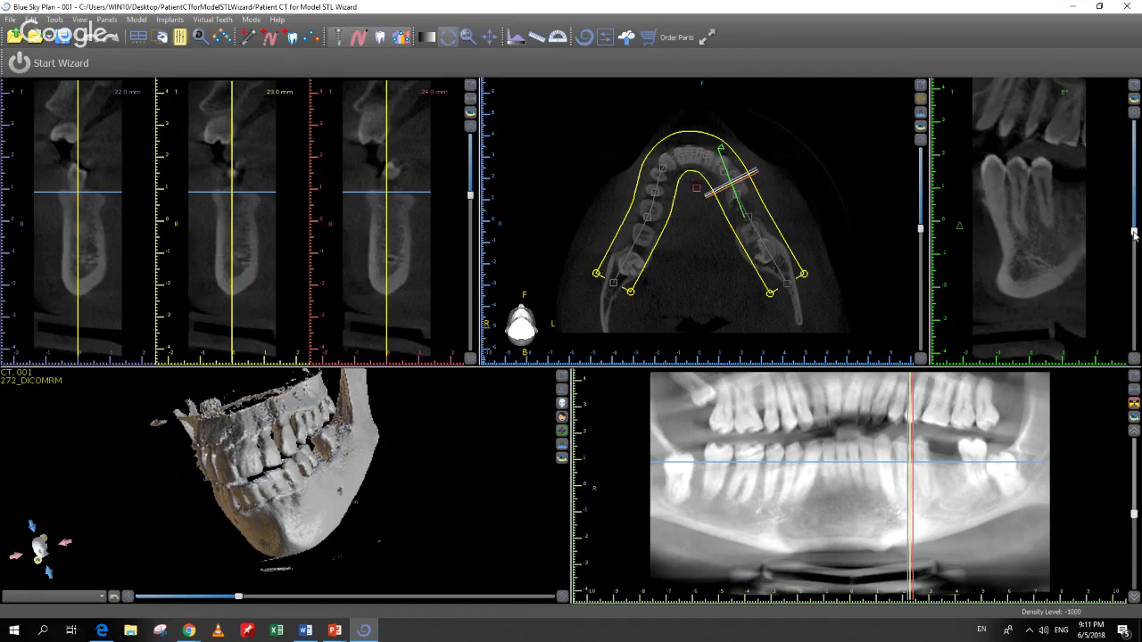
left_click_drag(1133, 236, 1134, 231)
mouse_move(1132, 232)
left_mouse_down()
mouse_move(1134, 272)
mouse_move(1134, 214)
left_mouse_up()
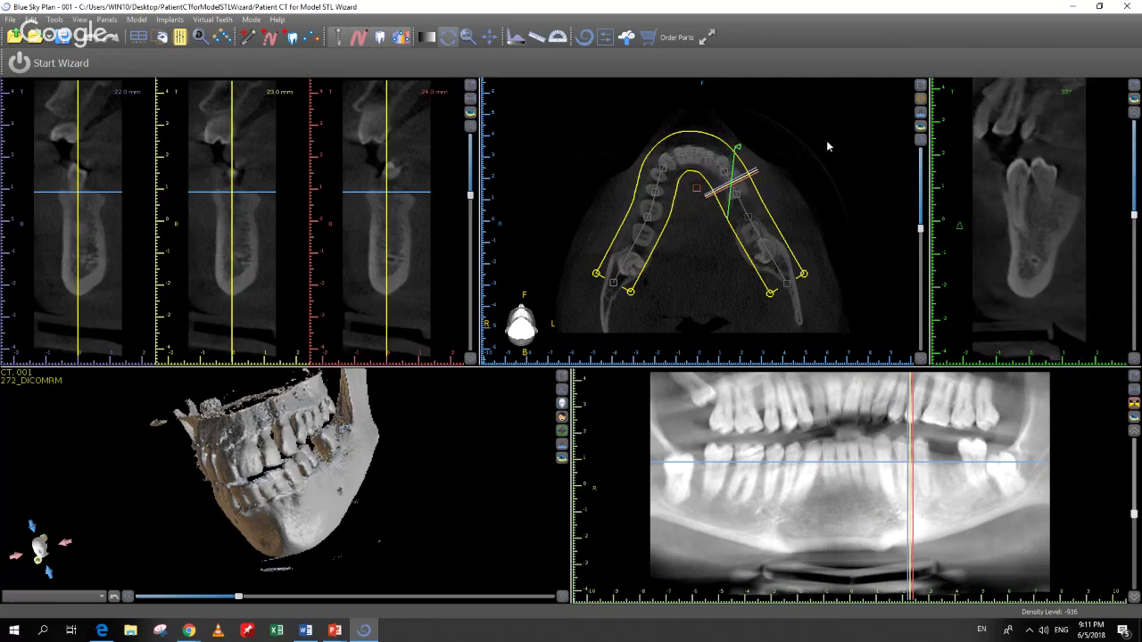
left_click_drag(739, 154, 710, 176)
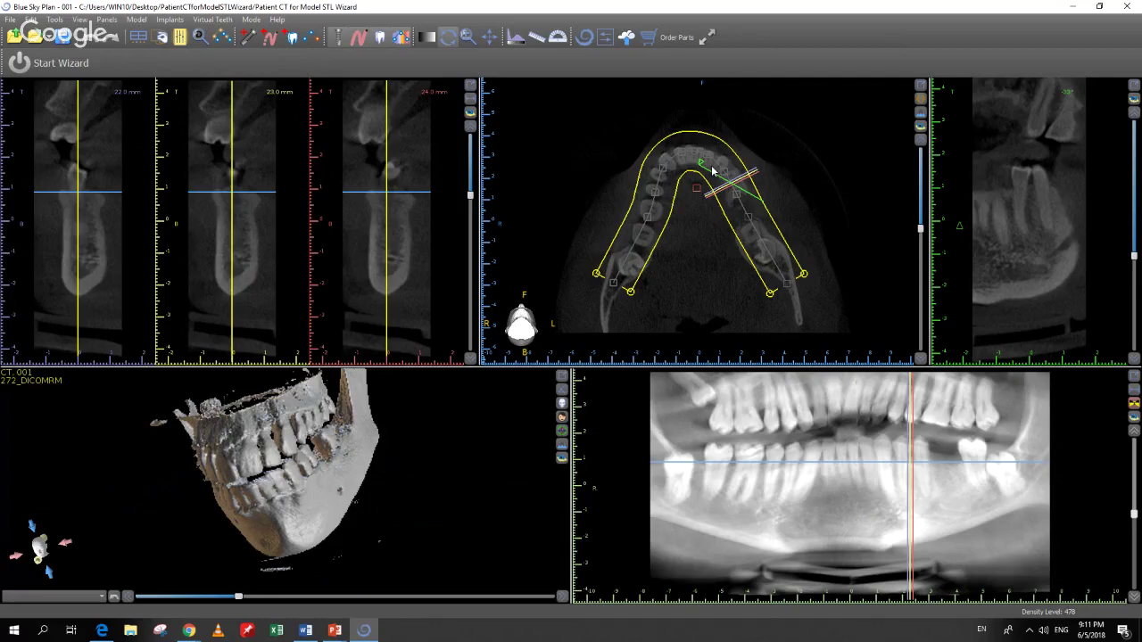
left_click_drag(468, 517, 249, 608)
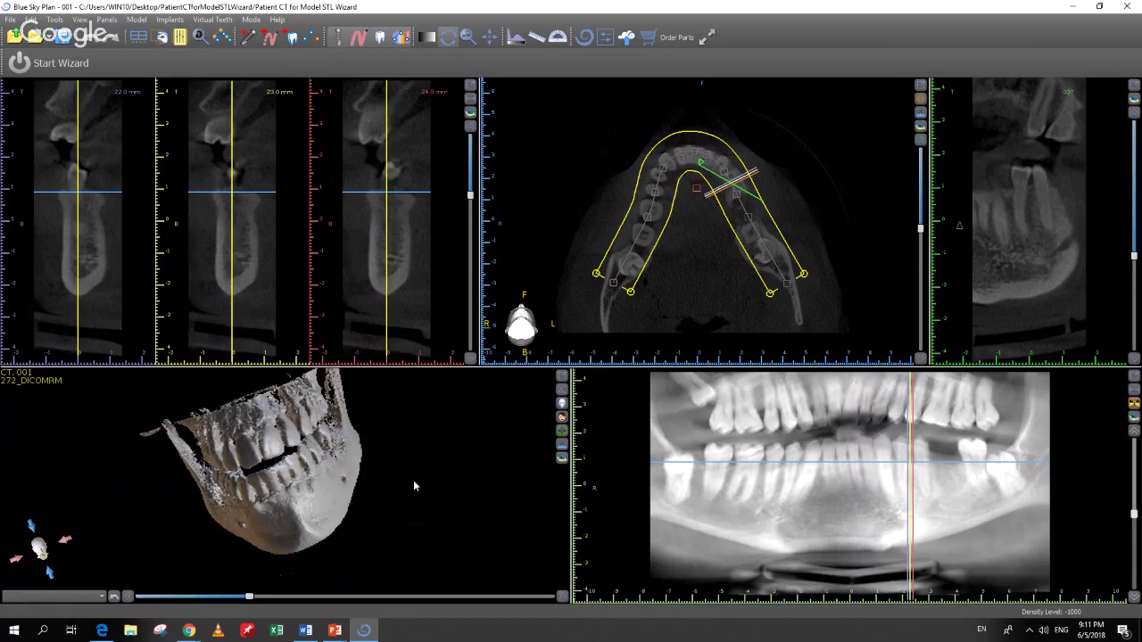
left_click(66, 542)
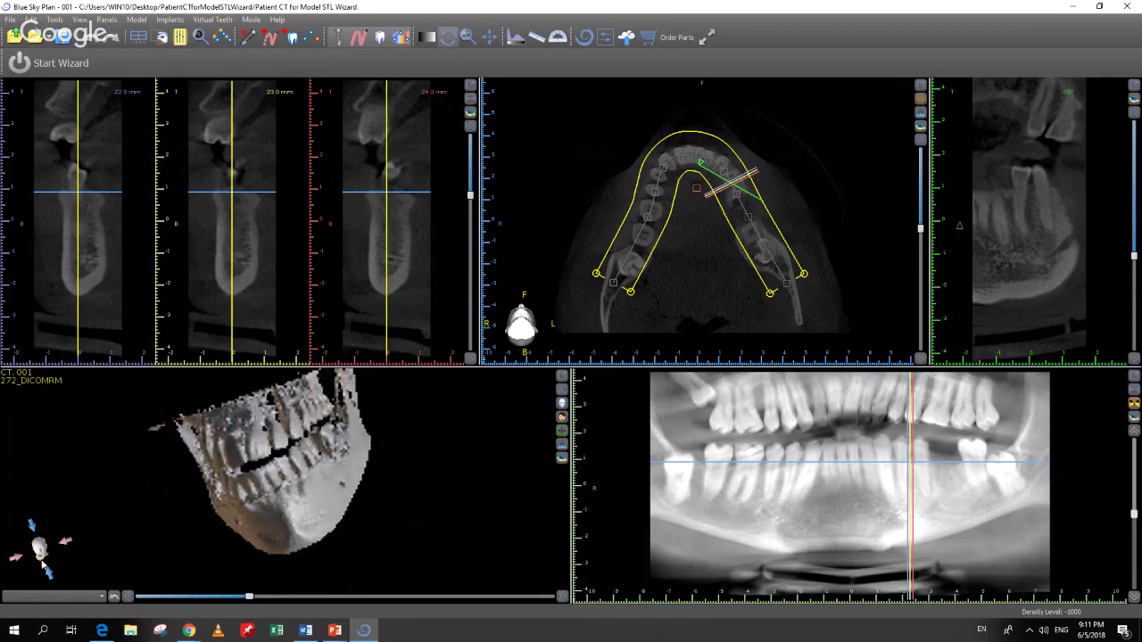
left_click(66, 542)
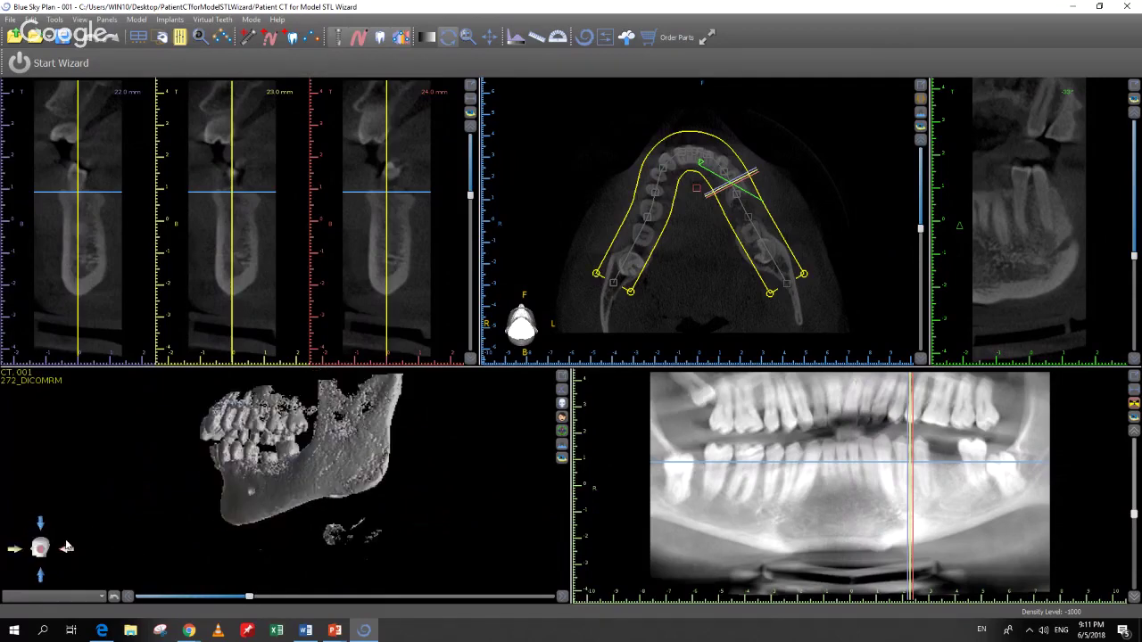
left_click(41, 547)
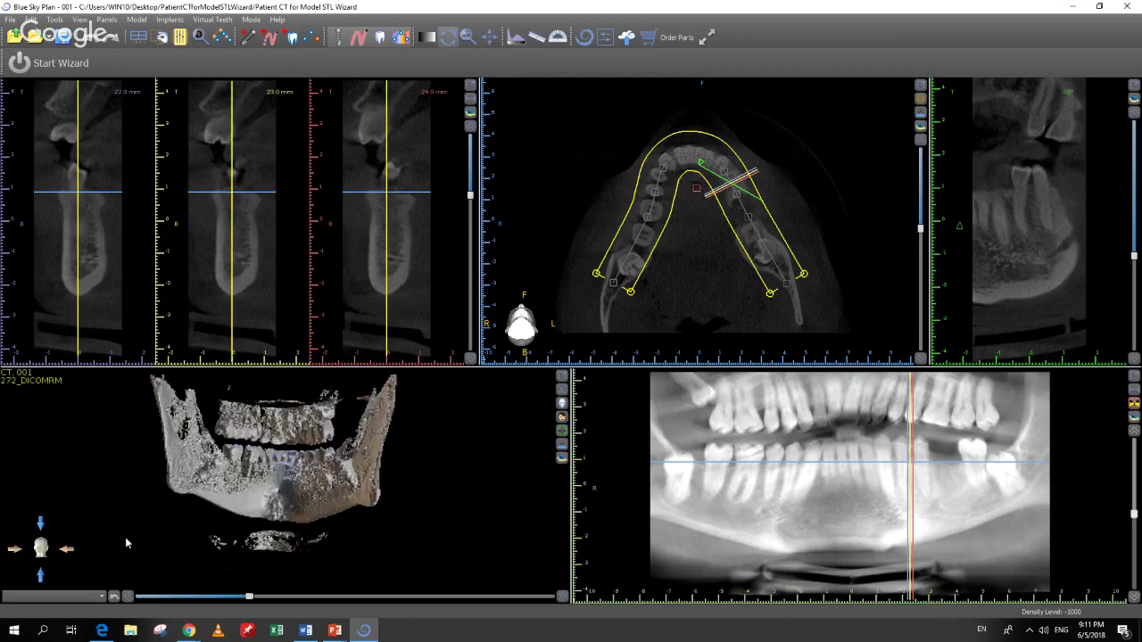
left_click(562, 389)
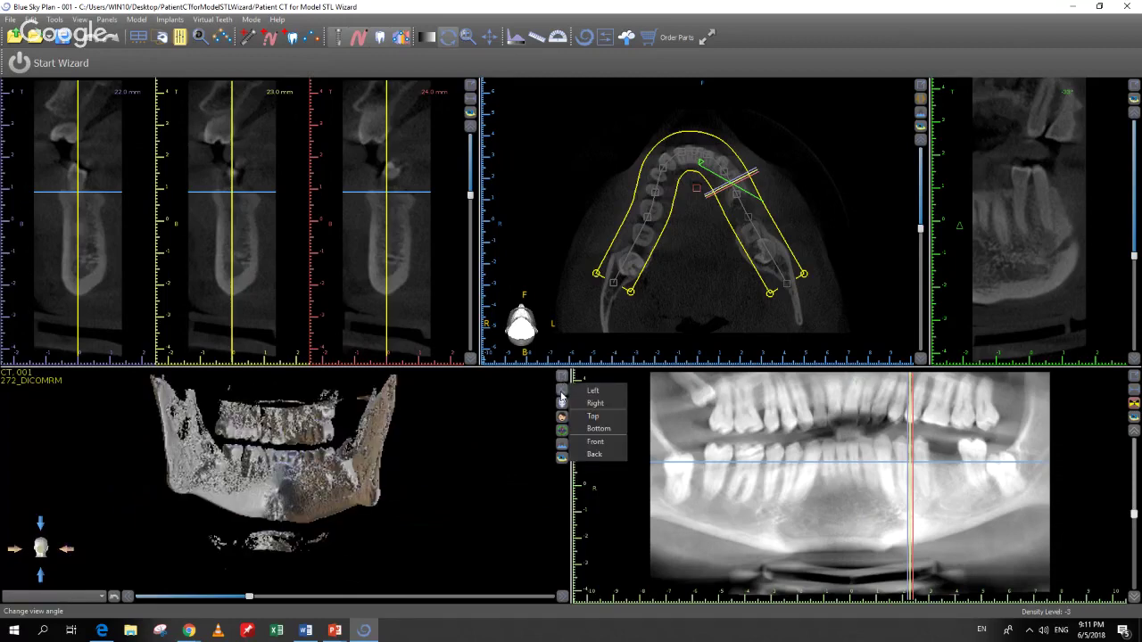
left_click(595, 441)
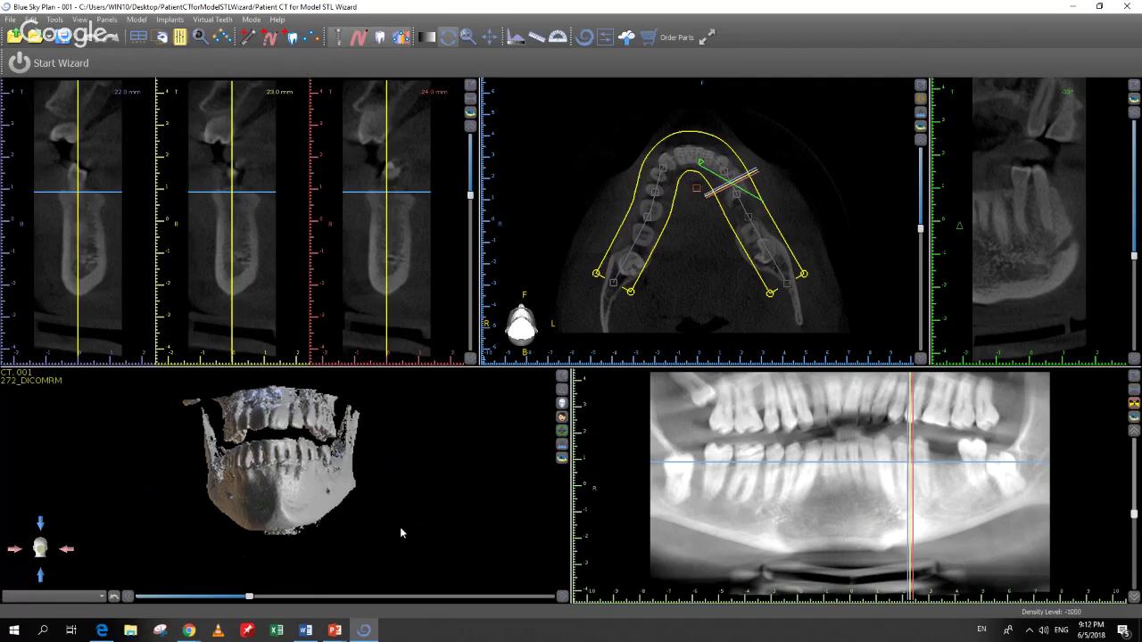
- Nudge the axial slice level down and flip the panoramic to single-slice, then back to composite view
left_click(921, 234)
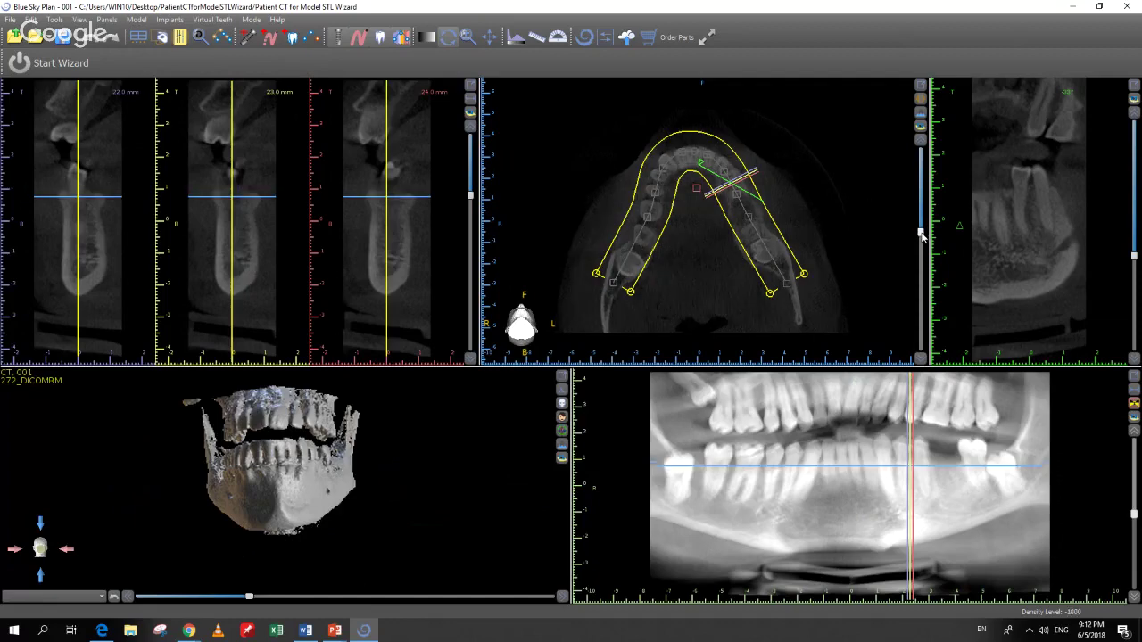
mouse_move(922, 235)
left_mouse_down()
mouse_move(921, 253)
mouse_move(922, 236)
left_mouse_up()
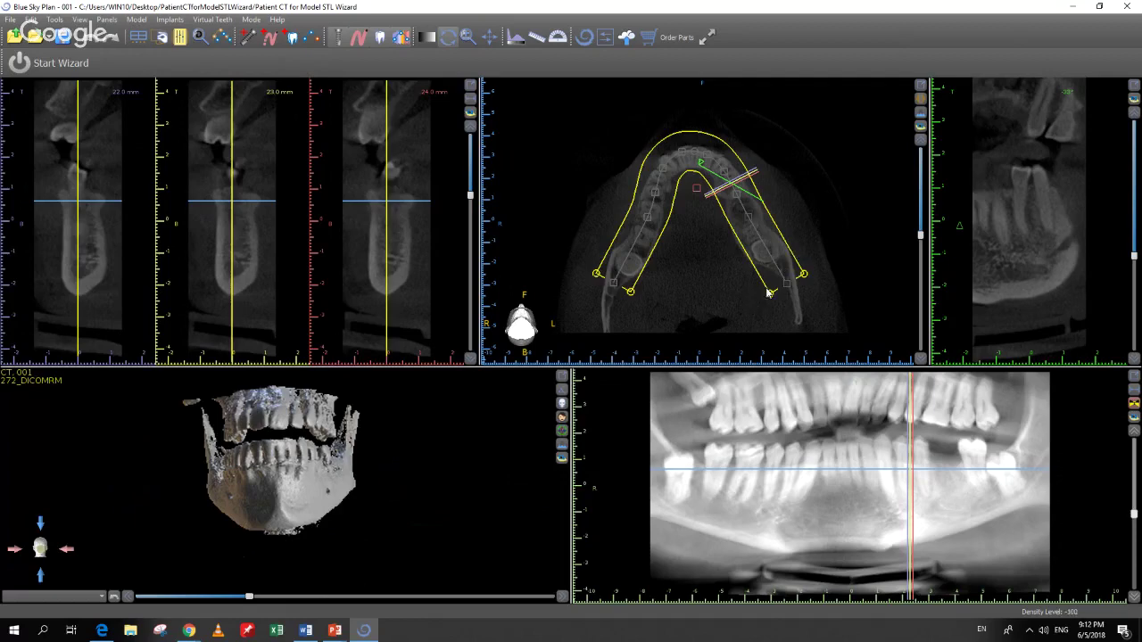
left_click(1135, 406)
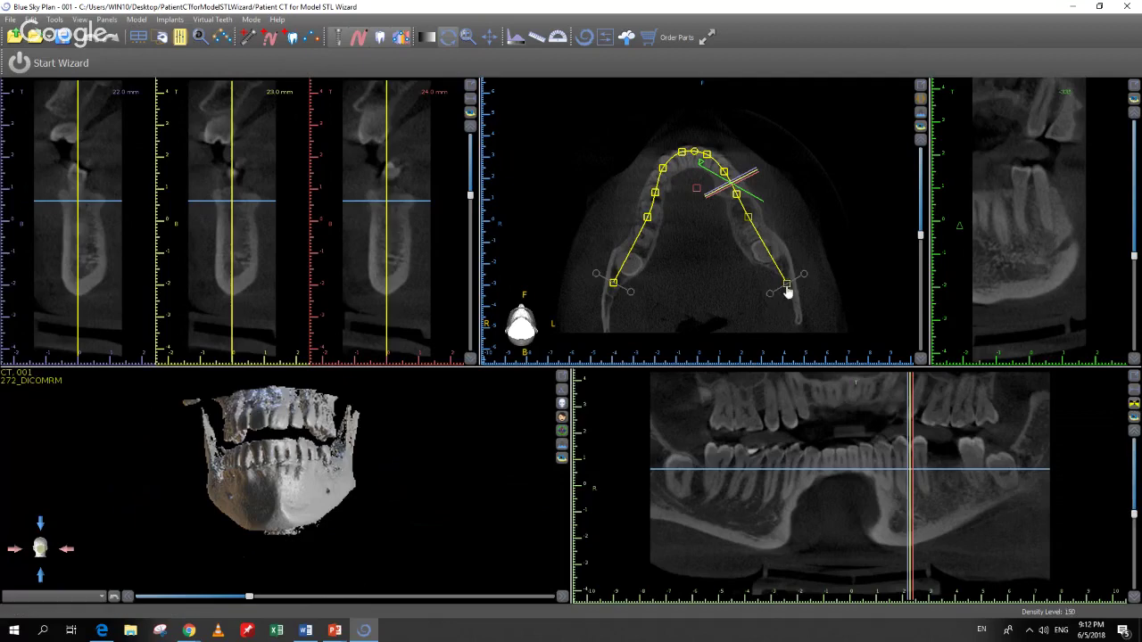
left_click(1134, 407)
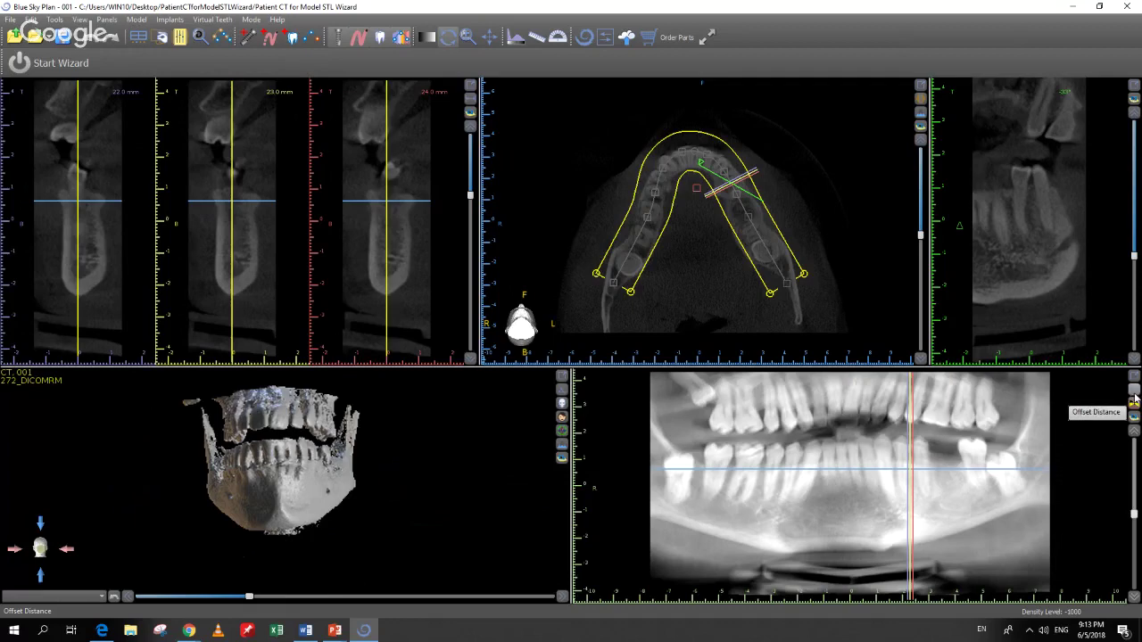
left_click(472, 100)
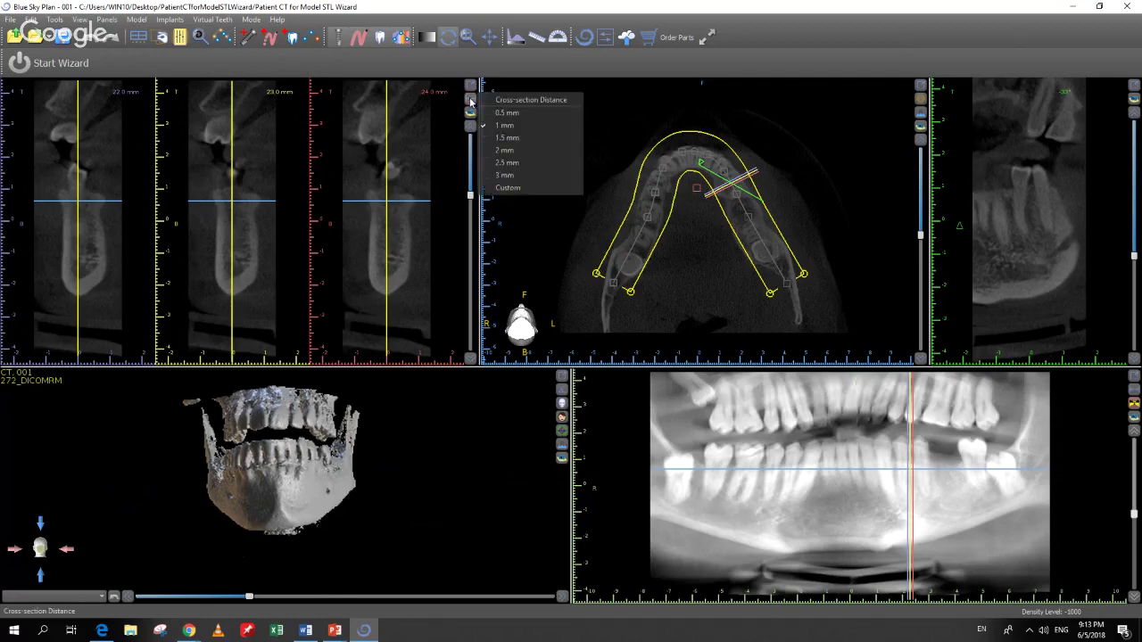
left_click(440, 221)
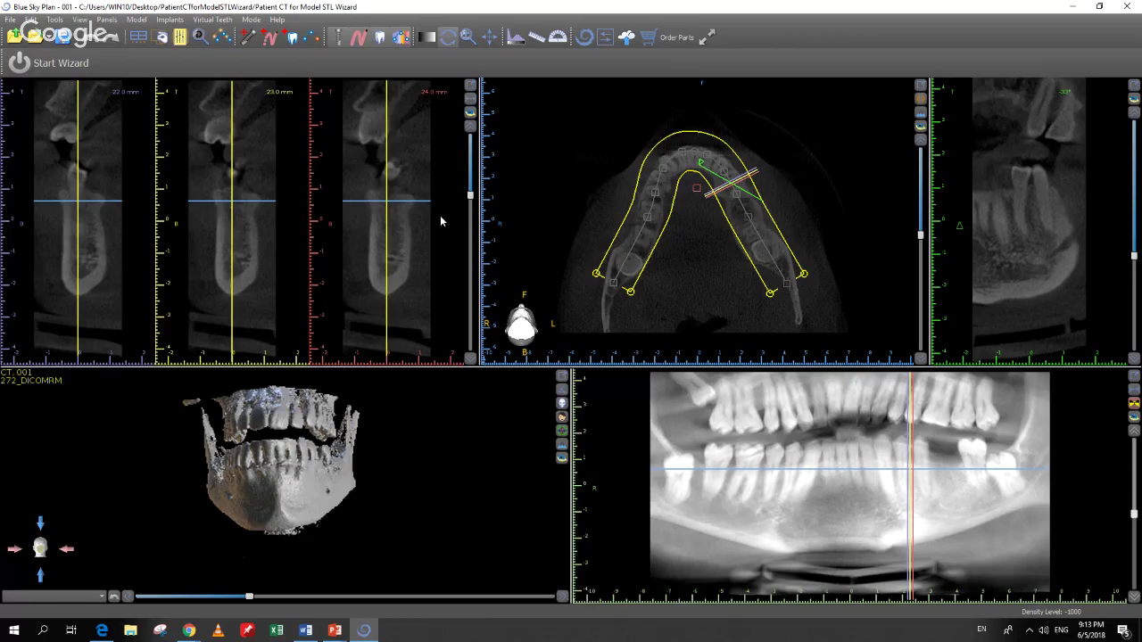
- Rotate the 3D jaw so its side faces the viewer, then open the Mode menu
left_click_drag(208, 525, 253, 581)
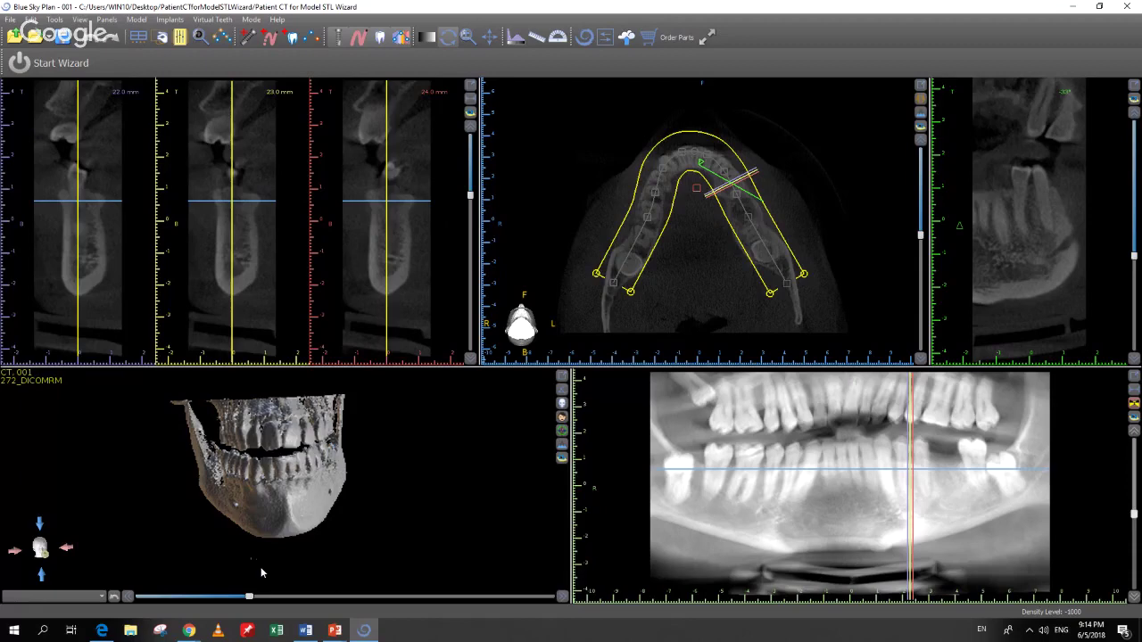
left_click_drag(261, 571, 303, 560)
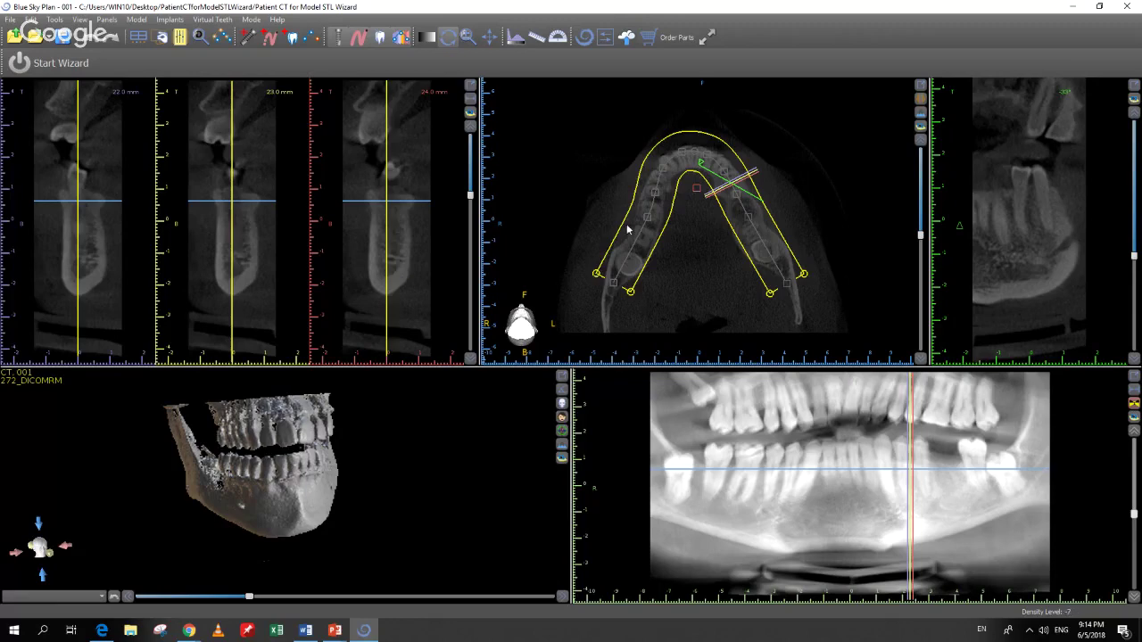
left_click(250, 19)
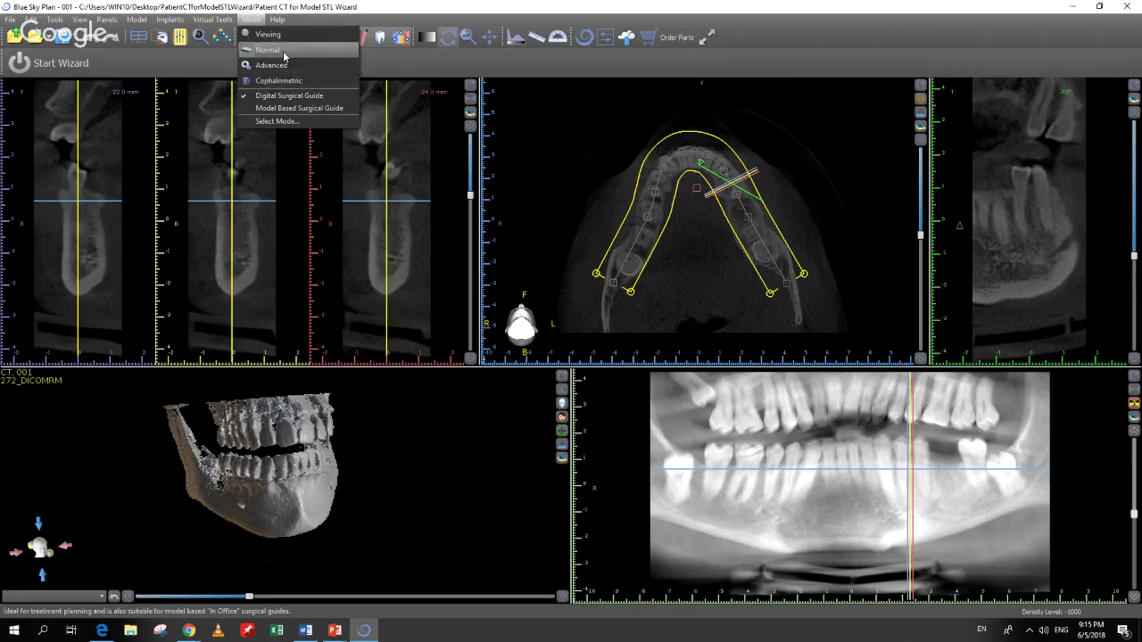
- Switch to Normal mode, rotate the jaw toward a front view, and zoom and pan the panoramic slightly
left_click(284, 51)
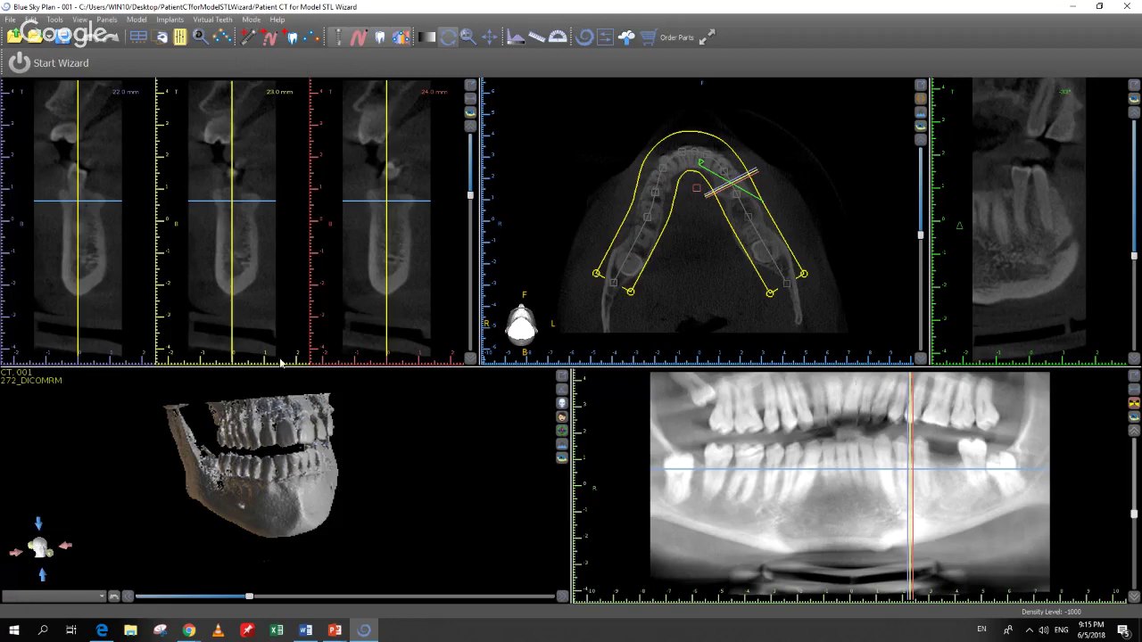
left_click_drag(431, 491, 294, 537)
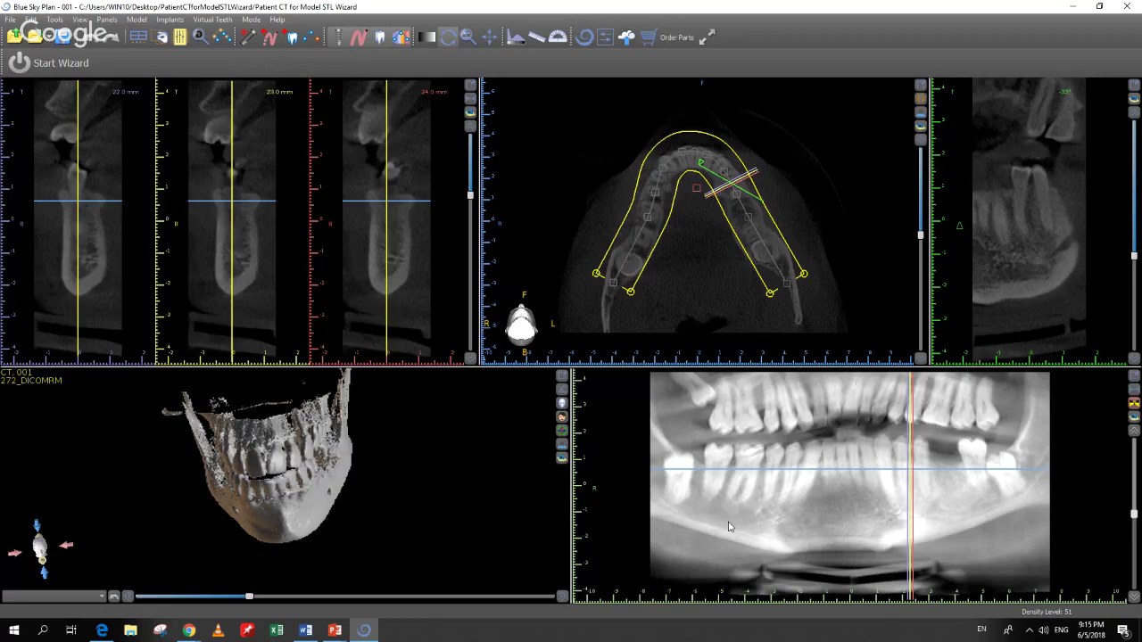
scroll(749, 536, "up", 1)
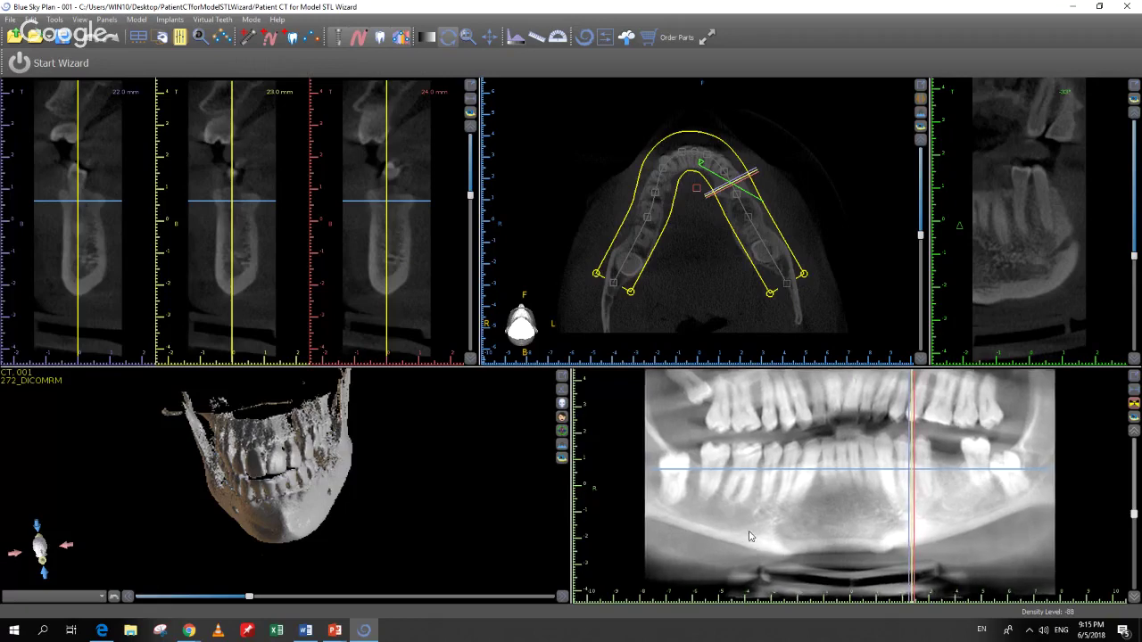
scroll(750, 536, "up", 1)
scroll(747, 523, "up", 1)
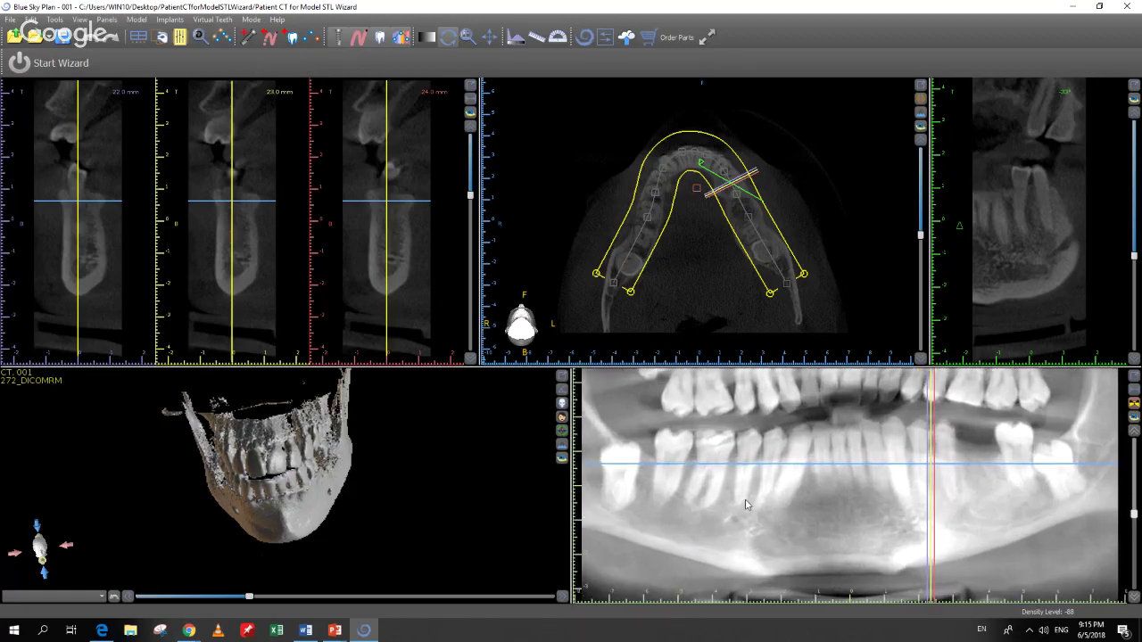
scroll(749, 508, "down", 3)
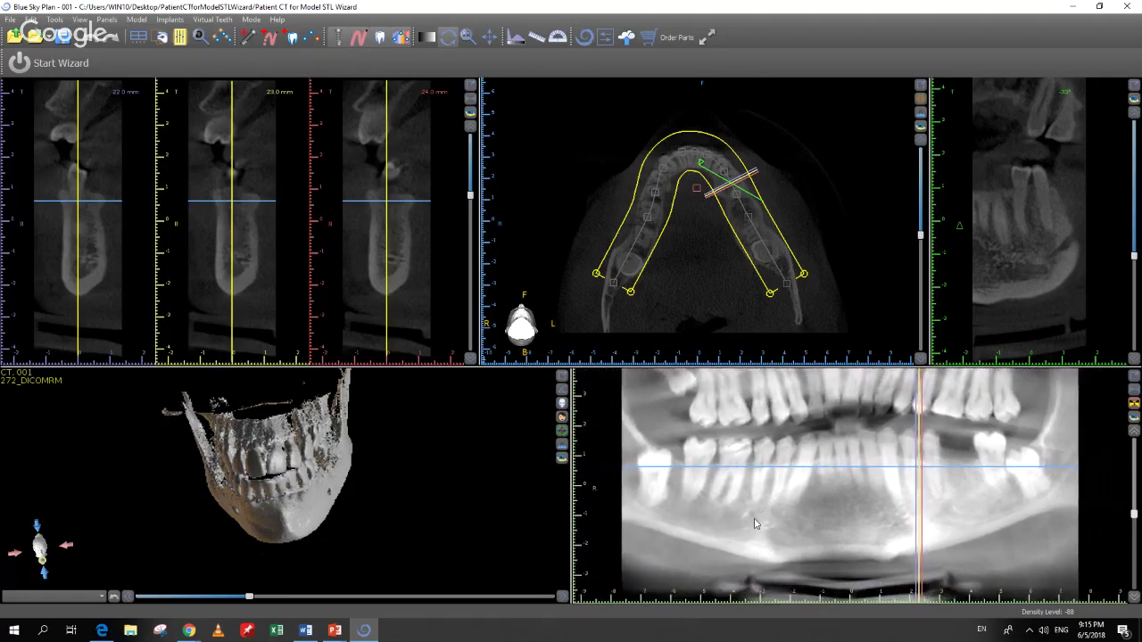
scroll(755, 530, "down", 2)
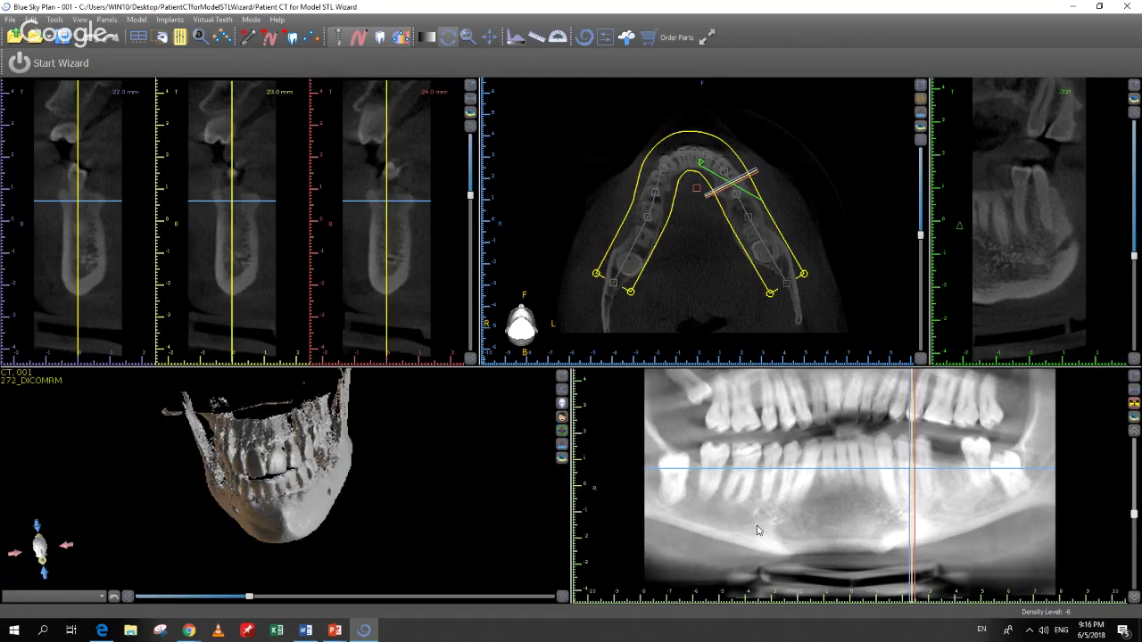
mouse_move(759, 530)
middle_mouse_down()
mouse_move(744, 545)
mouse_move(746, 533)
mouse_move(749, 546)
mouse_move(747, 534)
middle_mouse_up()
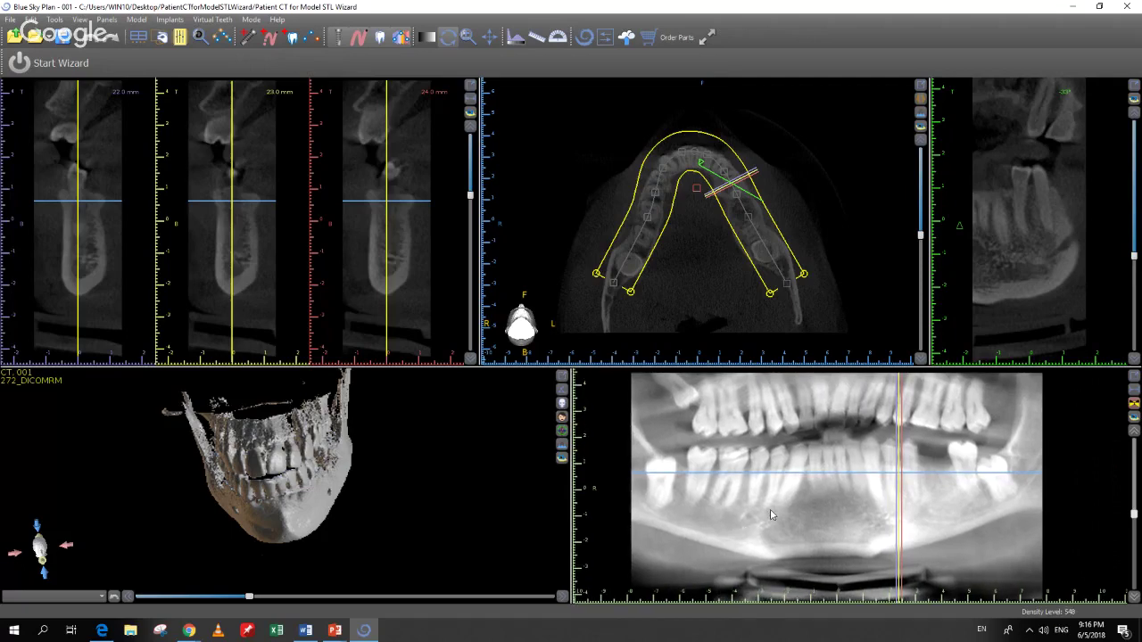
- Jump the cross-sections to points left of the panoramic midline, near the front teeth, and at the back molars
left_click(771, 515)
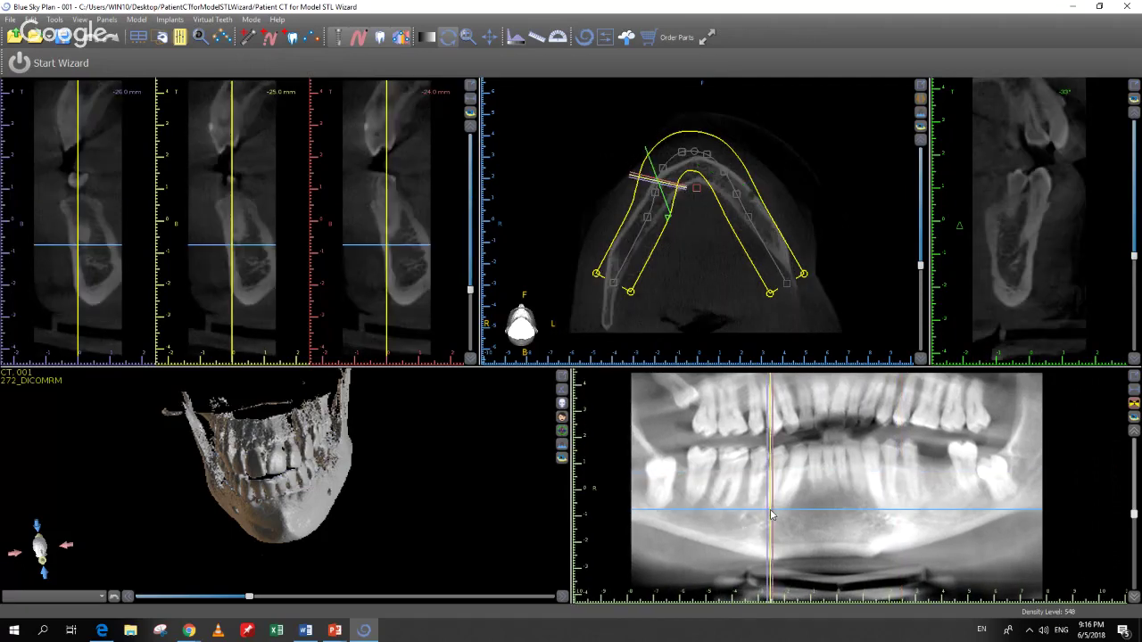
left_click(815, 465)
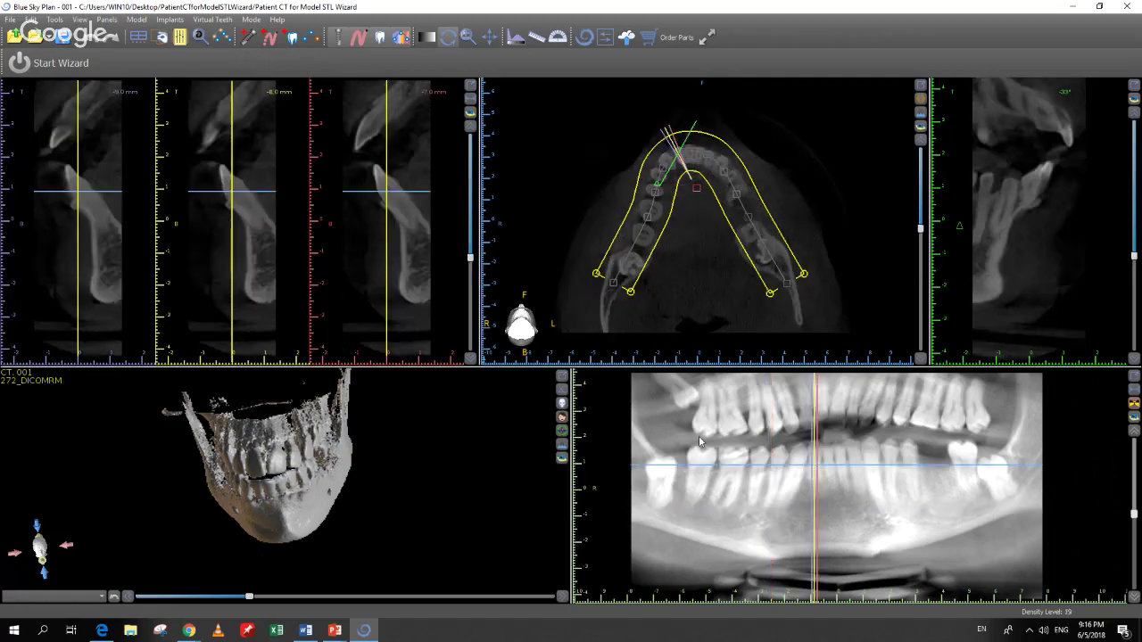
left_click(708, 500)
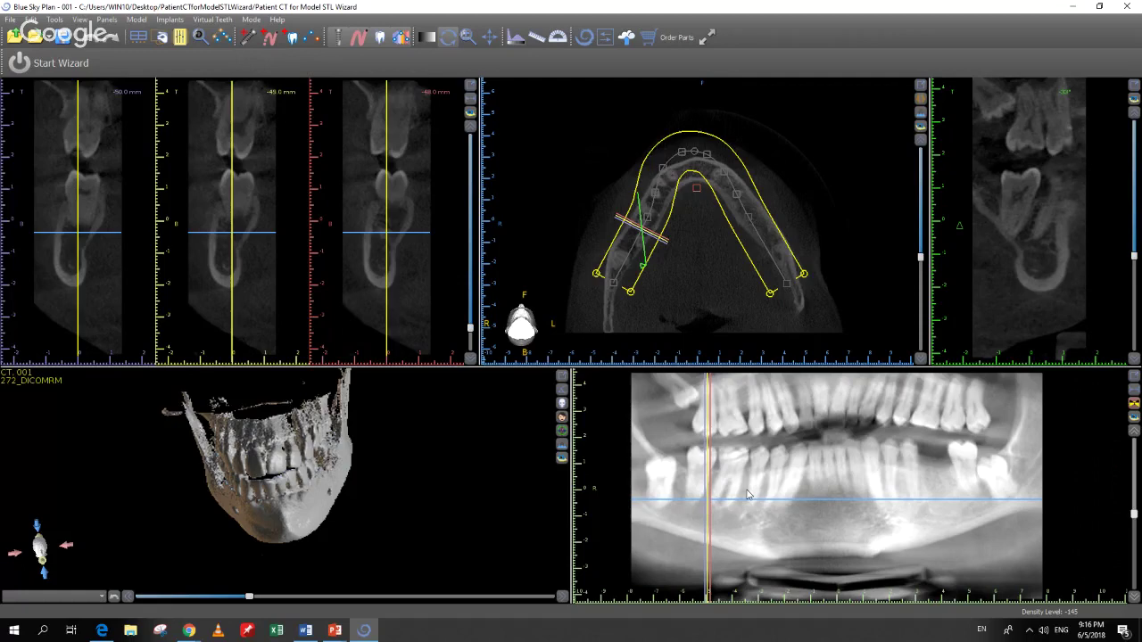
- Move the cross-sections along the arch to the −25 to −23 mm slices
scroll(747, 493, "down", 1)
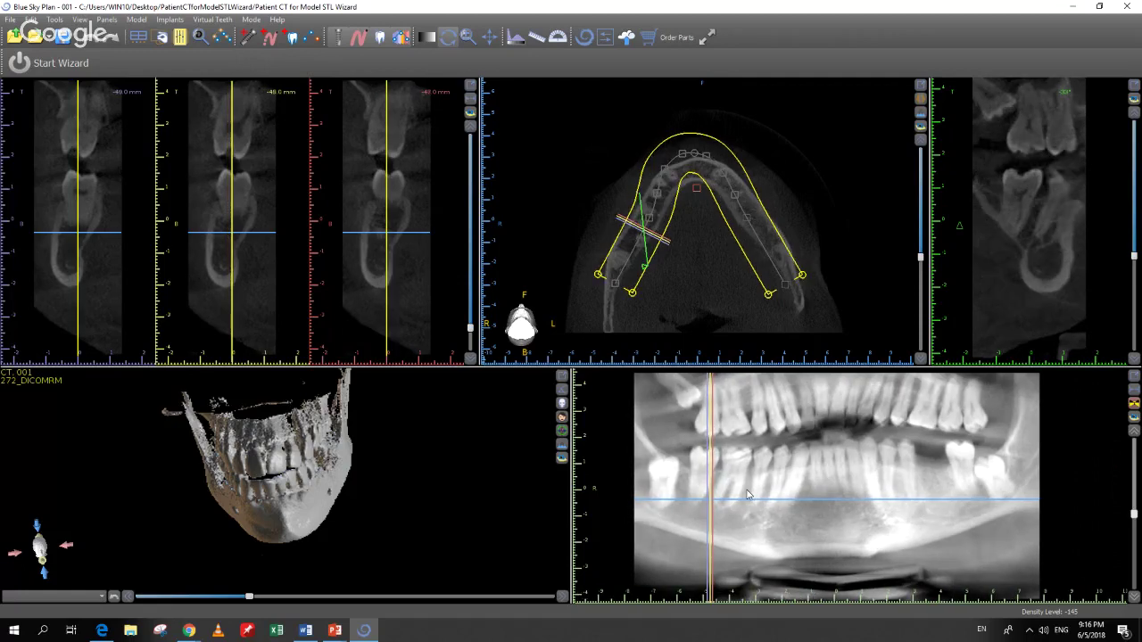
scroll(748, 493, "down", 2)
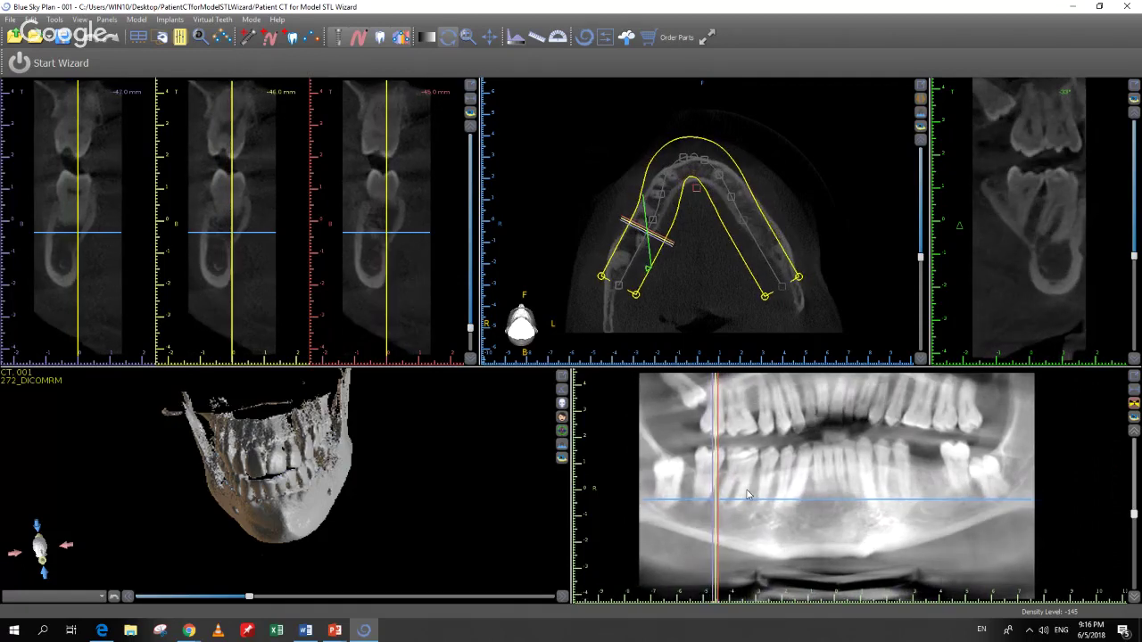
scroll(747, 493, "down", 1)
scroll(443, 308, "down", 3)
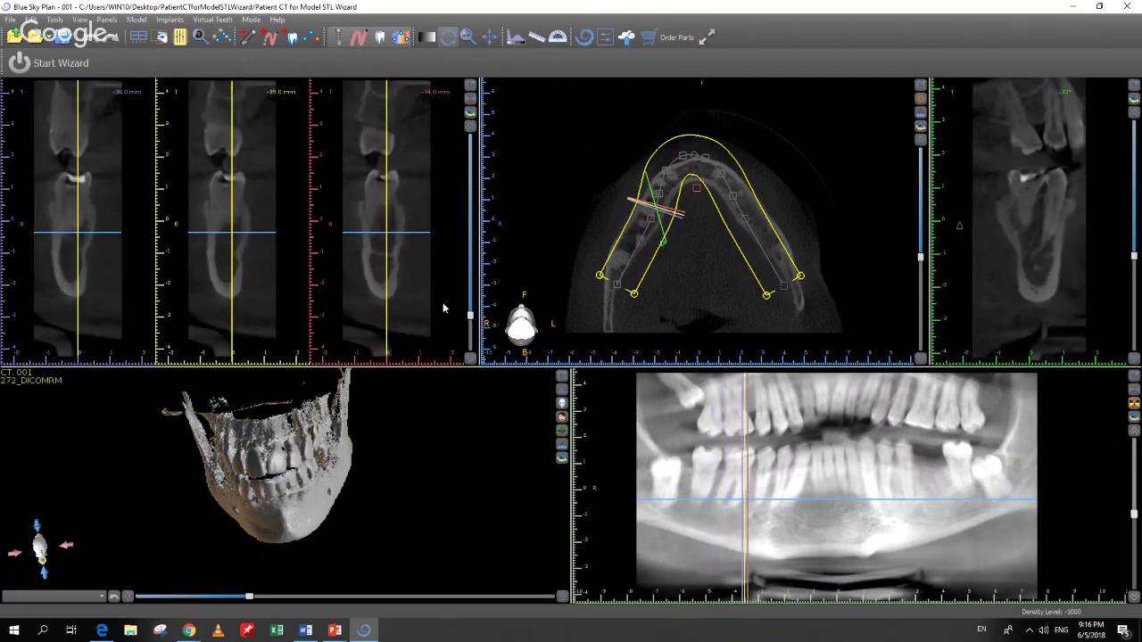
scroll(443, 308, "down", 3)
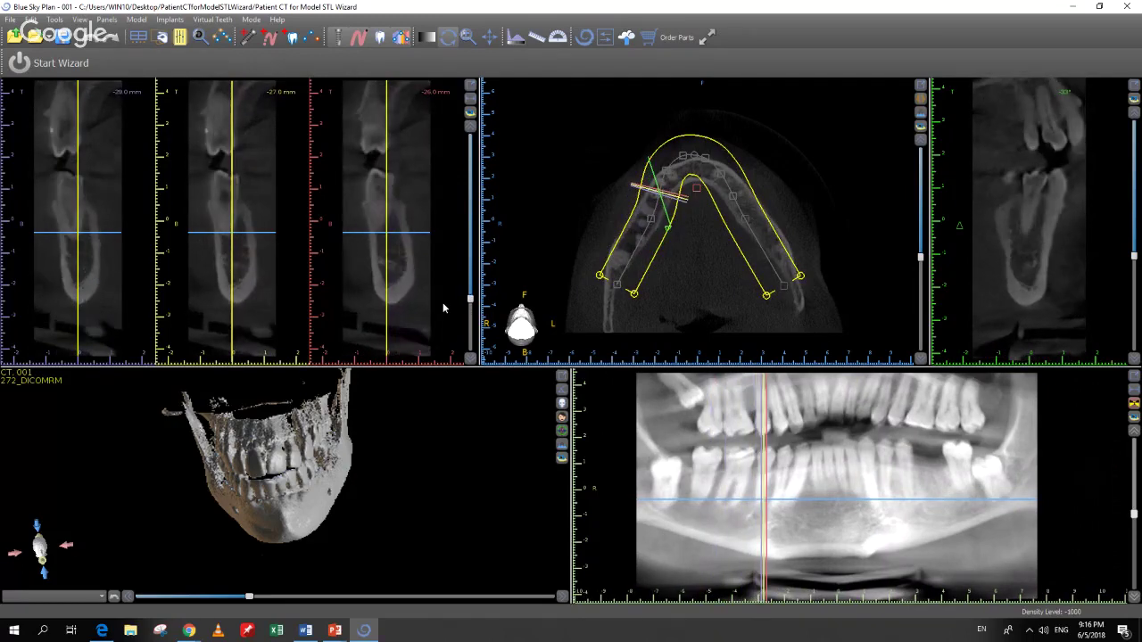
scroll(443, 308, "down", 2)
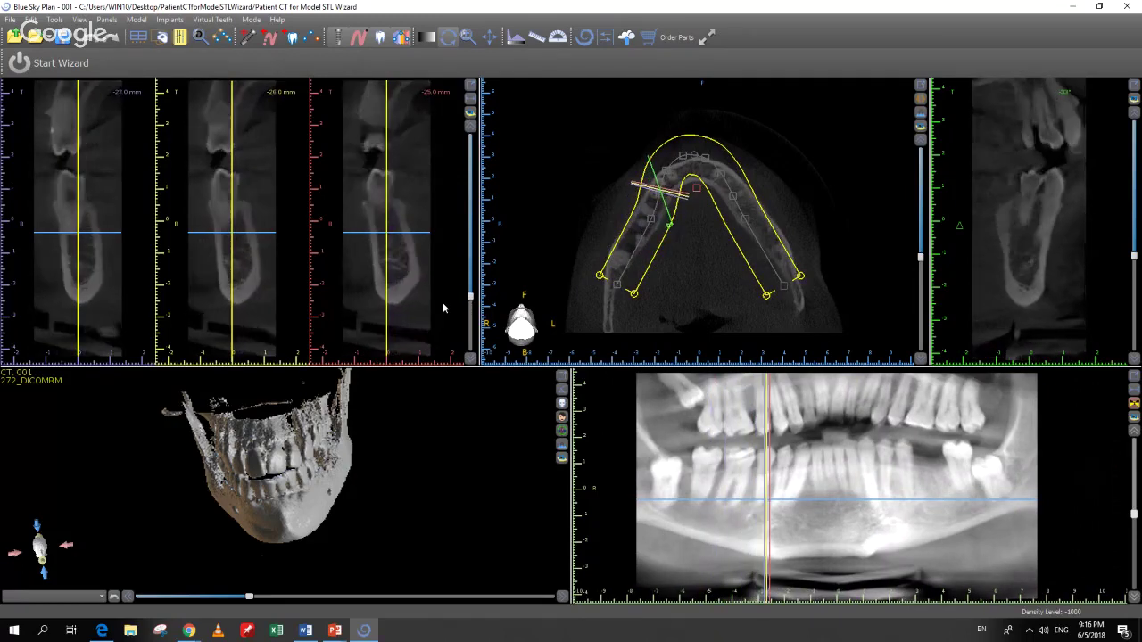
- Zoom into the panoramic with Scale Scene, pan it down and left, then return to Trackball Mode
left_click(453, 43)
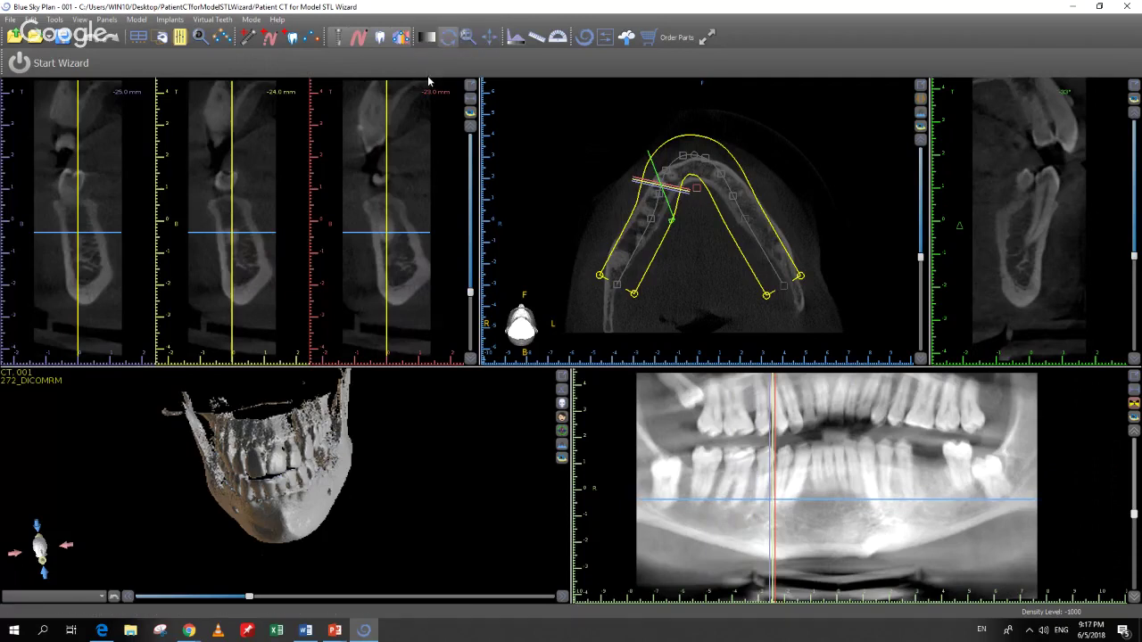
left_click(473, 44)
left_click_drag(711, 547, 703, 584)
left_click(488, 41)
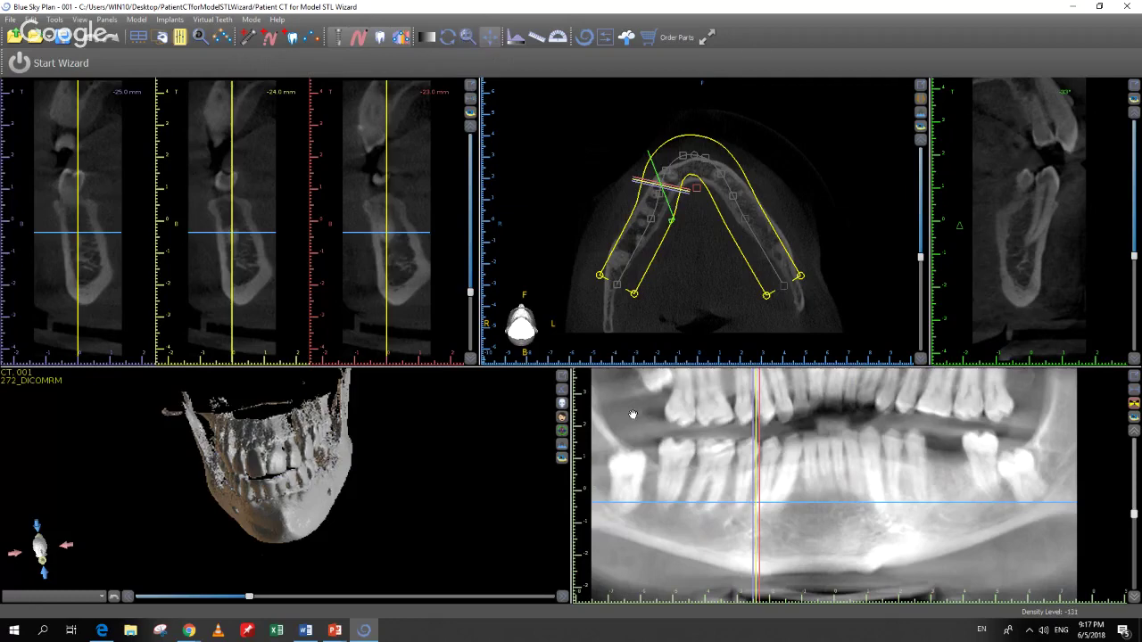
left_click_drag(632, 414, 630, 420)
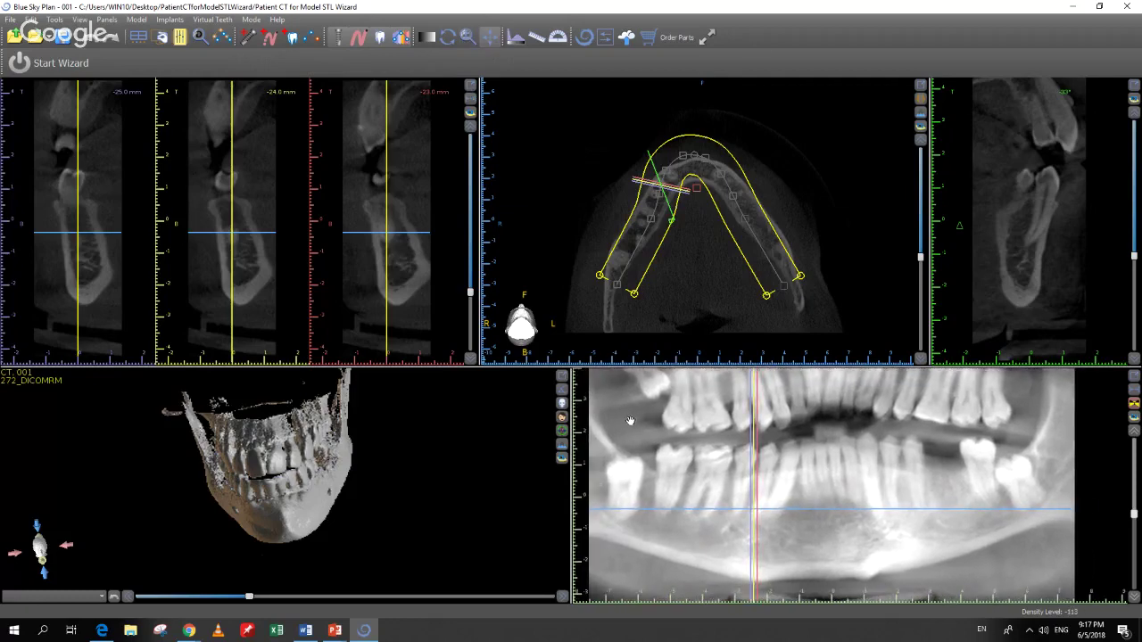
left_click(449, 37)
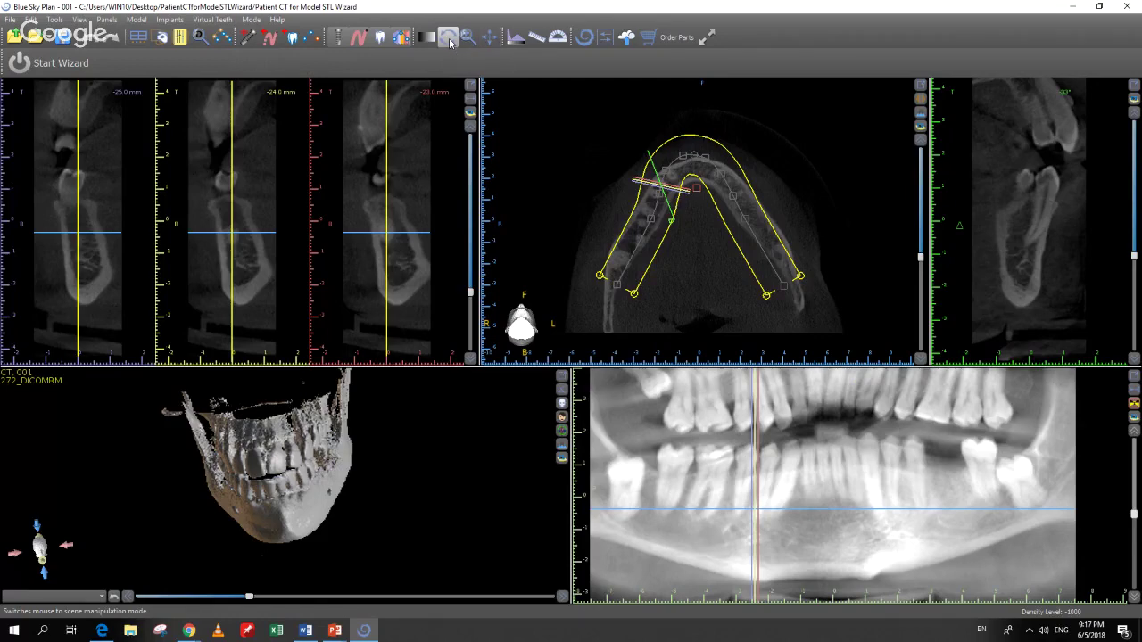
scroll(745, 524, "down", 1)
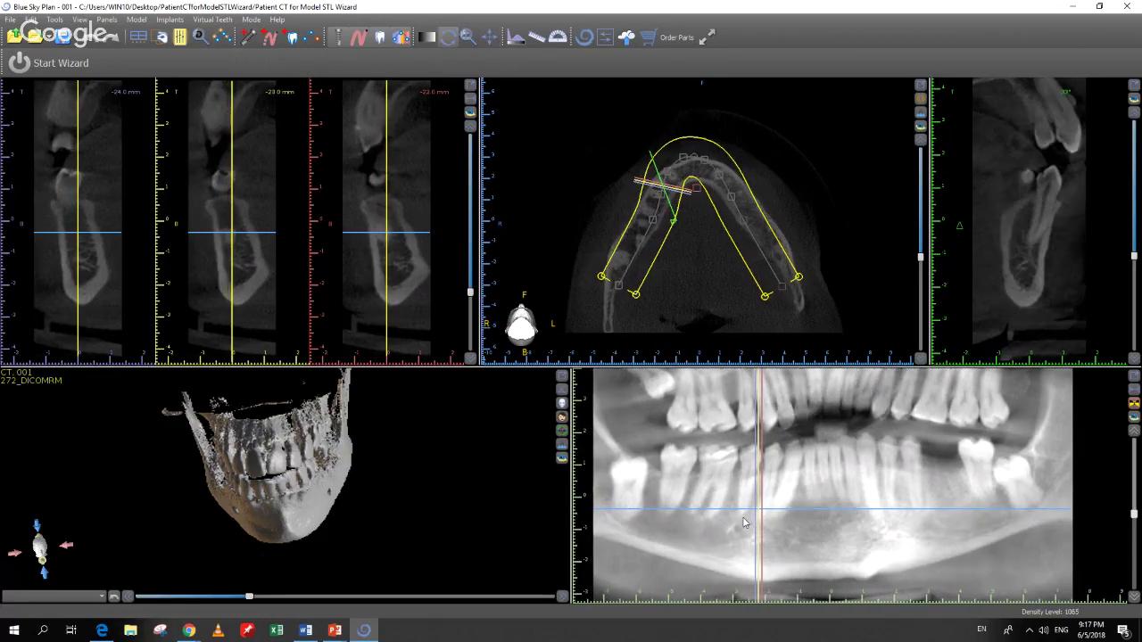
scroll(745, 524, "down", 1)
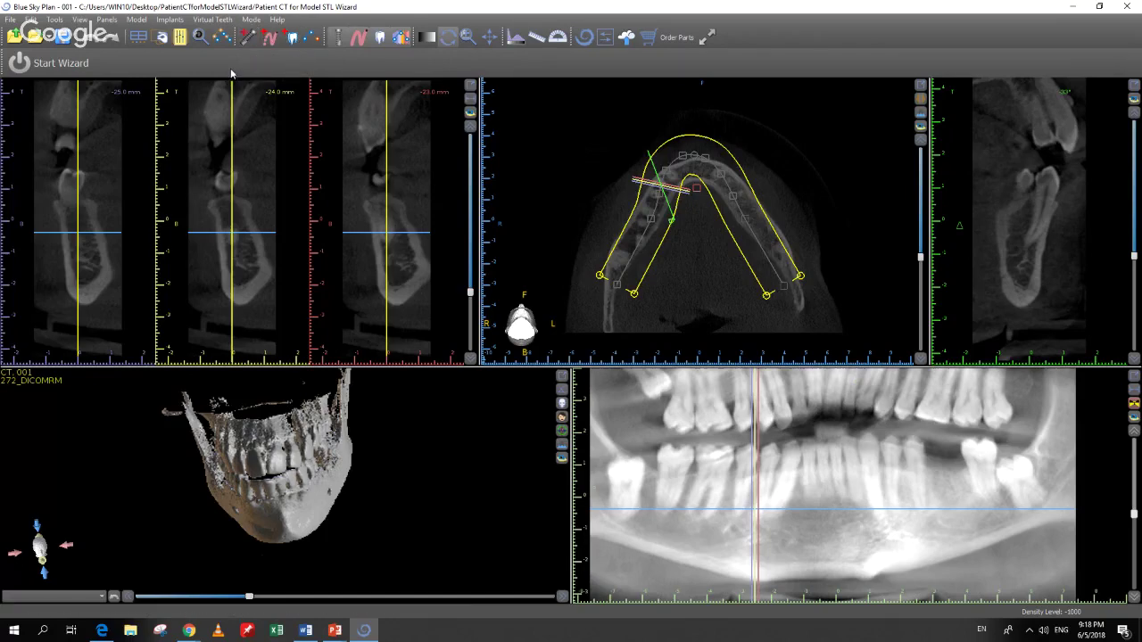
- Lower the 3D jaw's surface density slightly, orbit it to an oblique view, and show the Panels list
left_click_drag(255, 527, 326, 412)
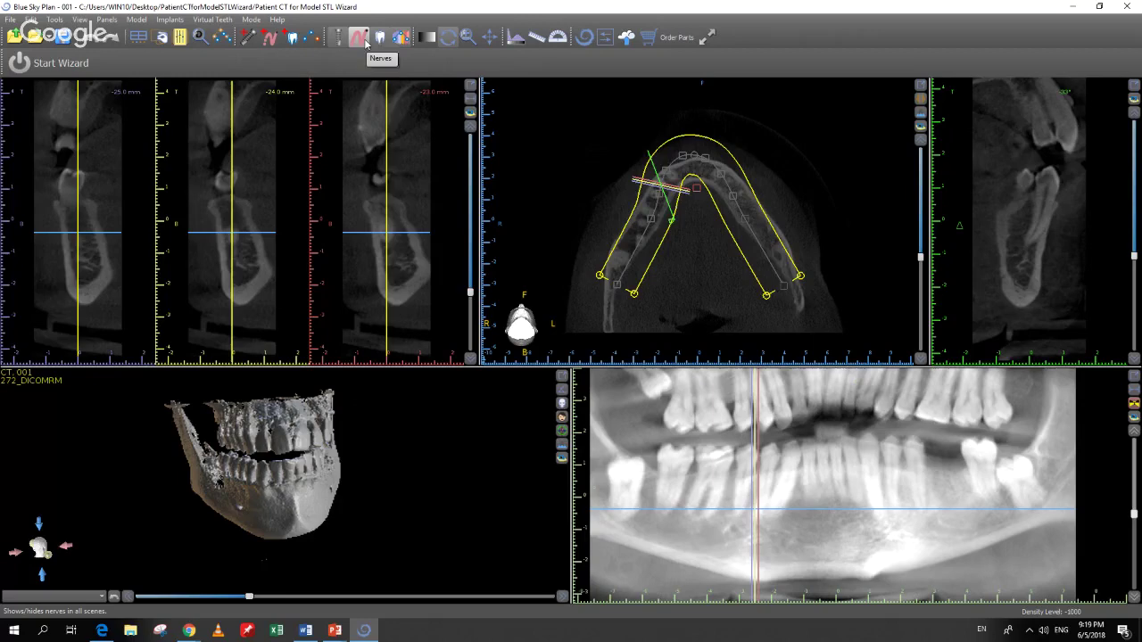
mouse_move(281, 526)
left_mouse_down()
mouse_move(337, 502)
mouse_move(286, 484)
mouse_move(267, 522)
left_mouse_up()
left_click_drag(250, 597, 248, 598)
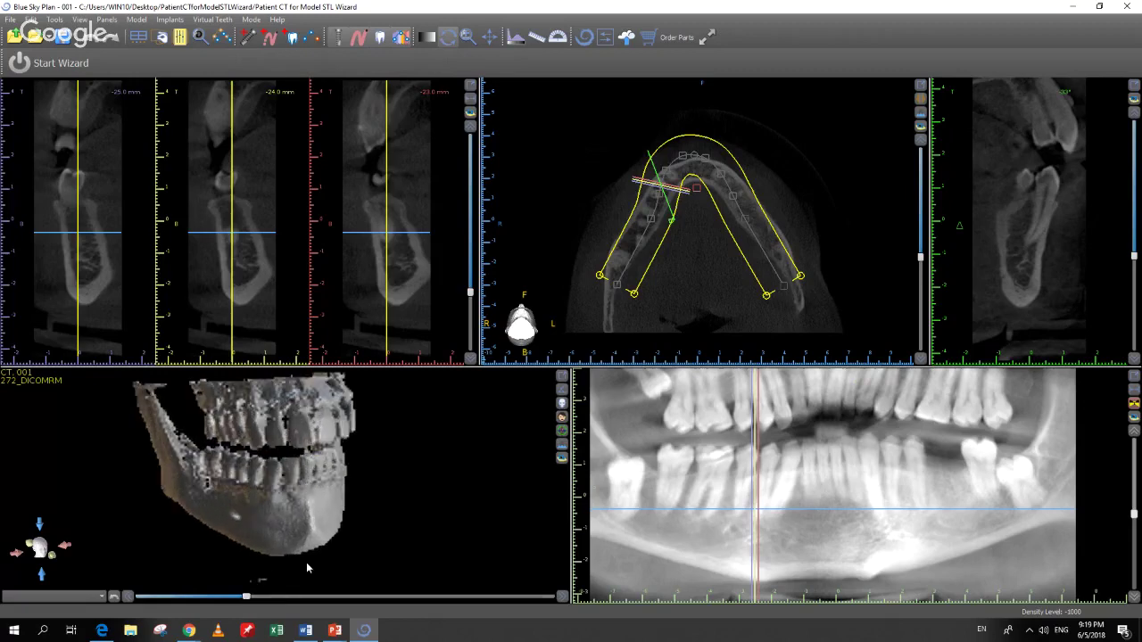
mouse_move(307, 568)
left_mouse_down()
mouse_move(307, 549)
mouse_move(330, 557)
mouse_move(323, 583)
left_mouse_up()
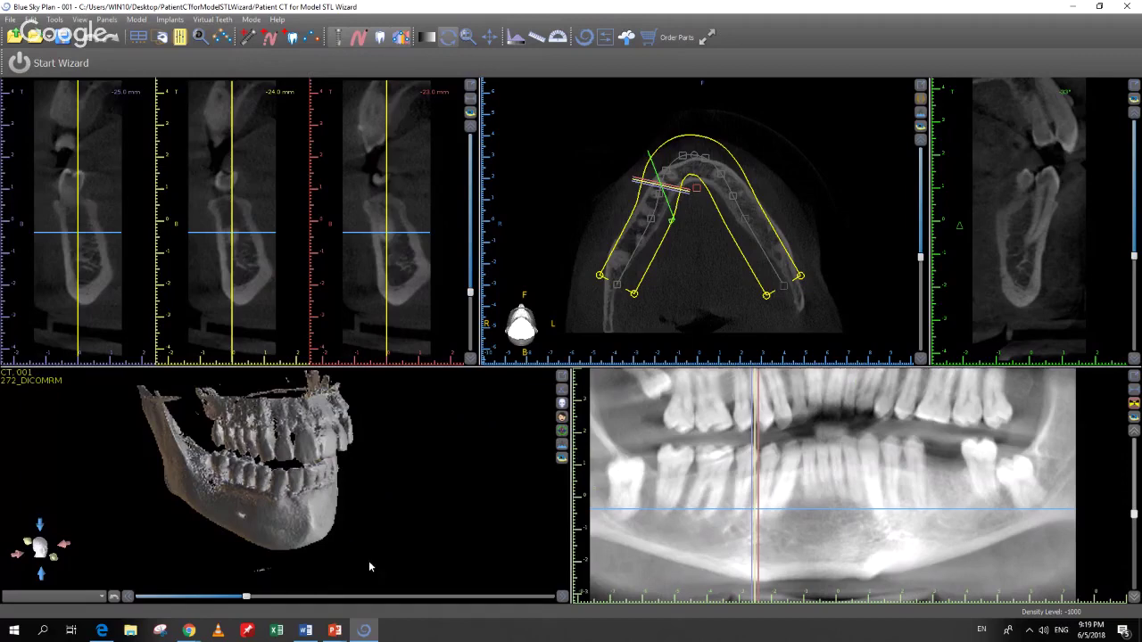
left_click(181, 37)
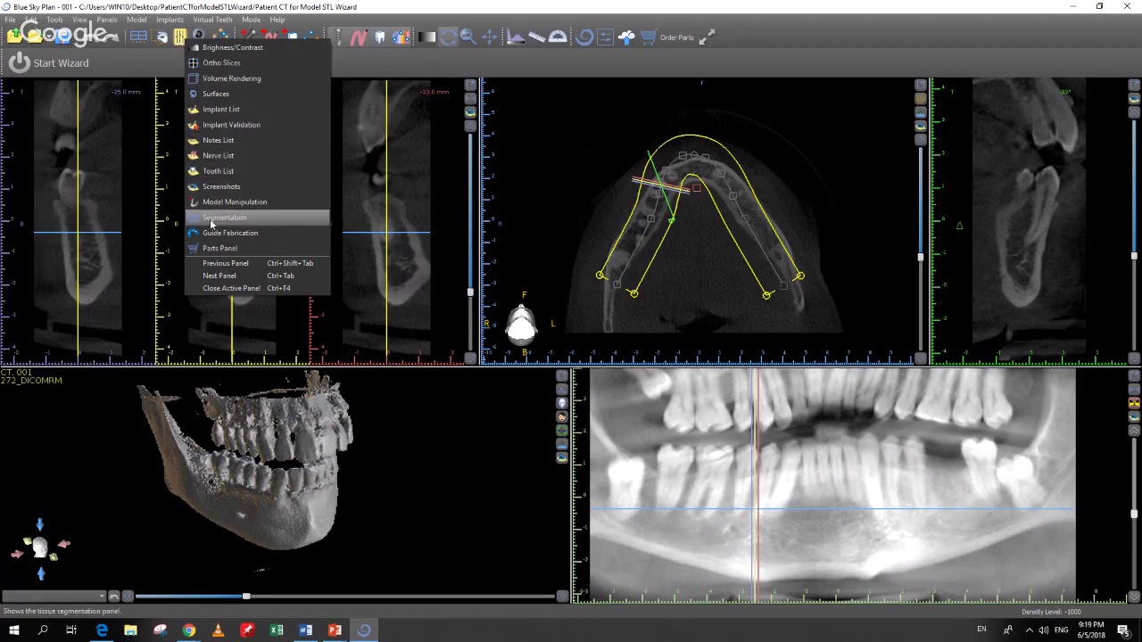
- Open the Nerve List and add nerve entry 0, yellow, 2.50 mm wide
left_click(179, 43)
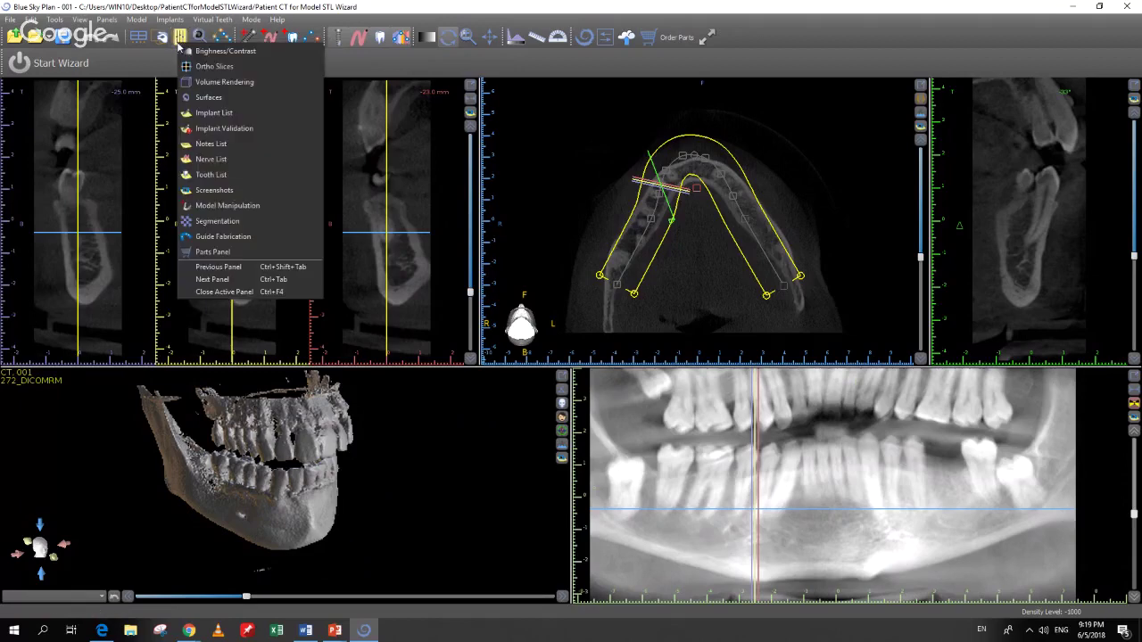
left_click(291, 23)
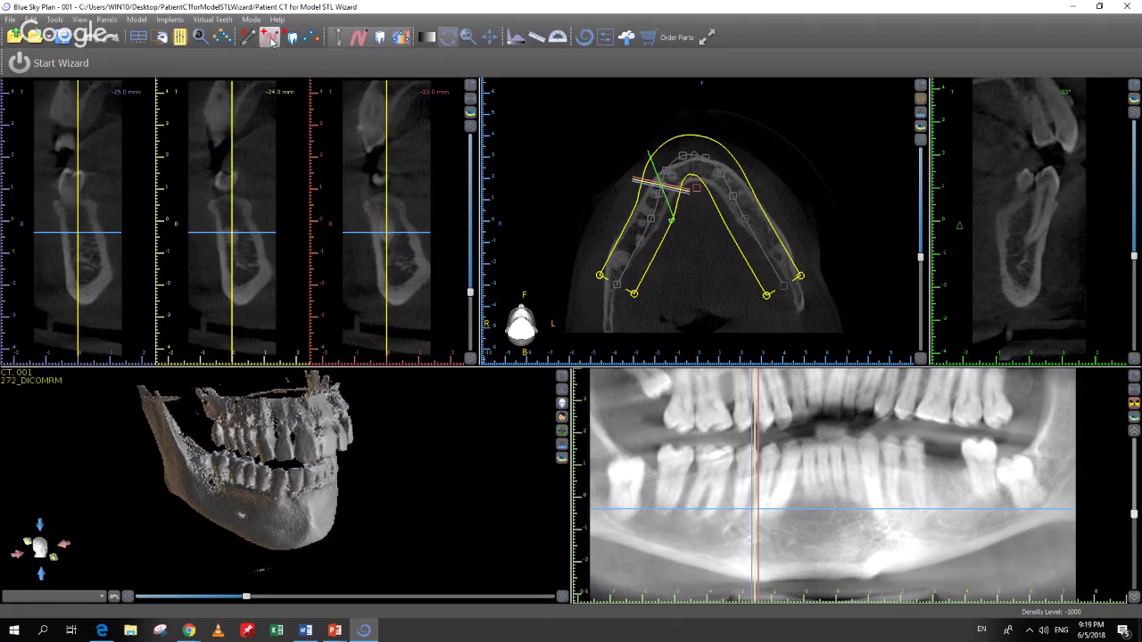
left_click(269, 37)
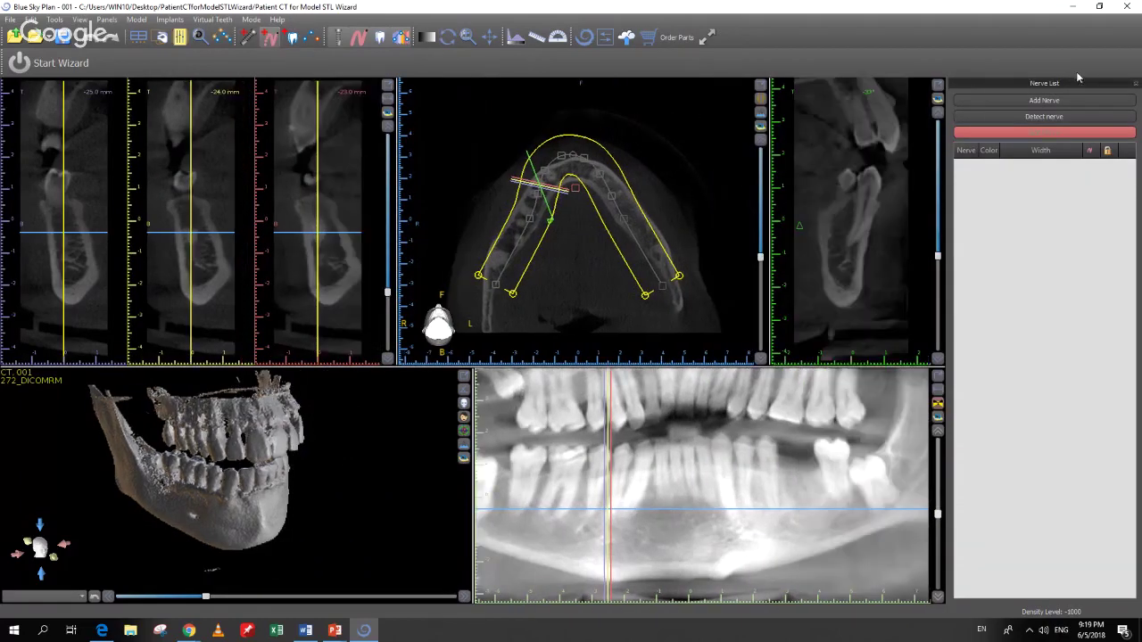
left_click(180, 37)
left_click(180, 36)
left_click(181, 36)
left_click(419, 9)
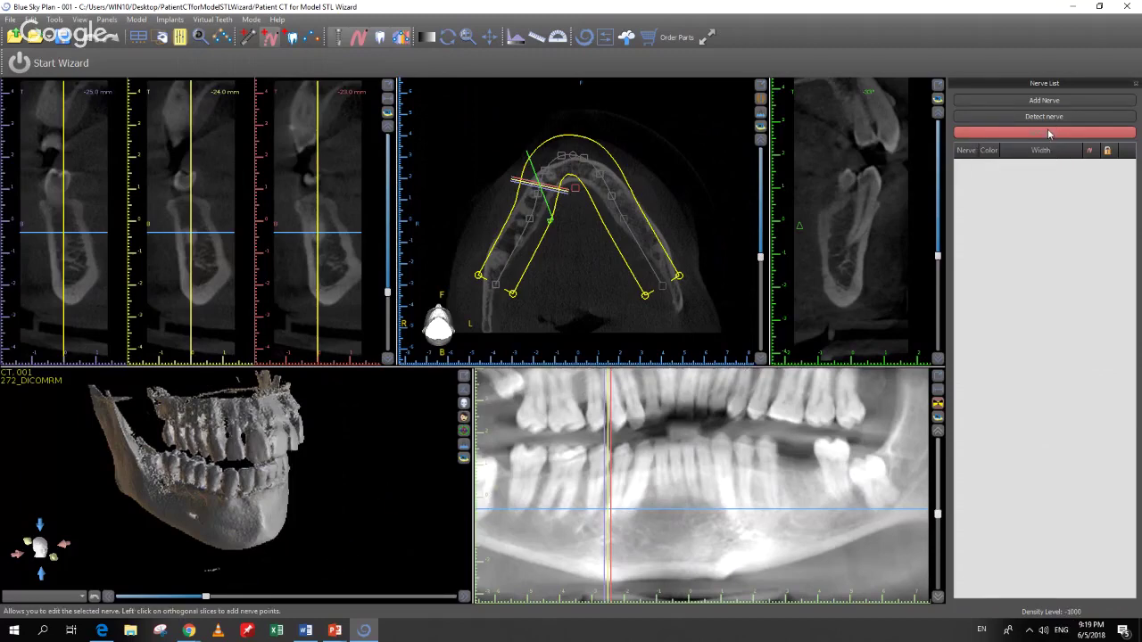
left_click(1073, 102)
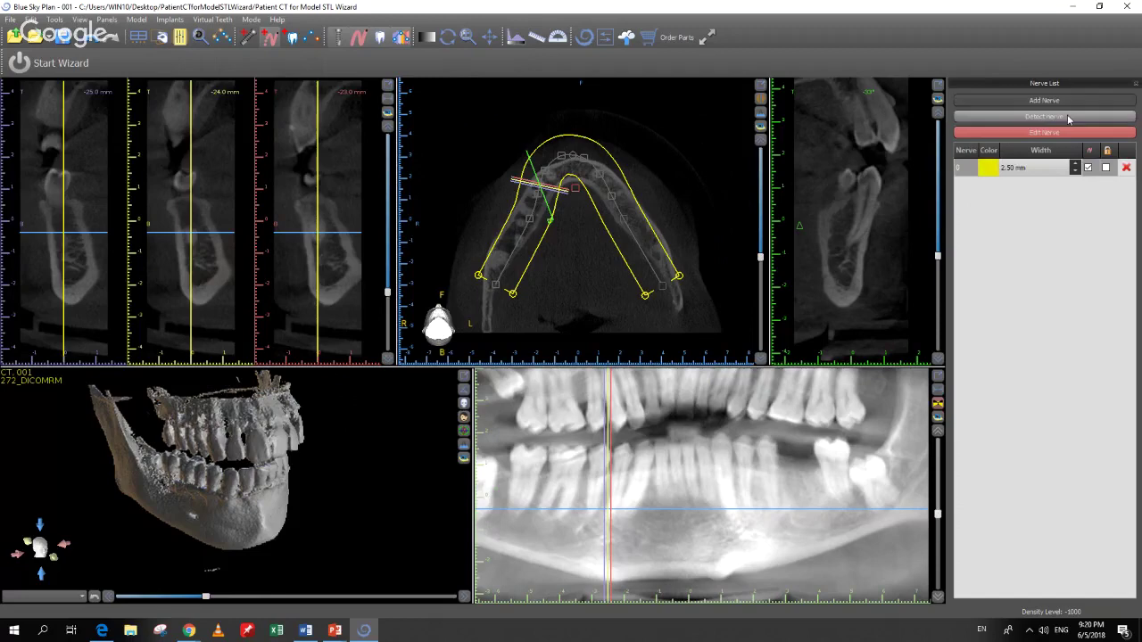
- Auto-detect nerve 0 by marking the mental foramen on the zoomed, side-rotated 3D jaw
left_click(1069, 119)
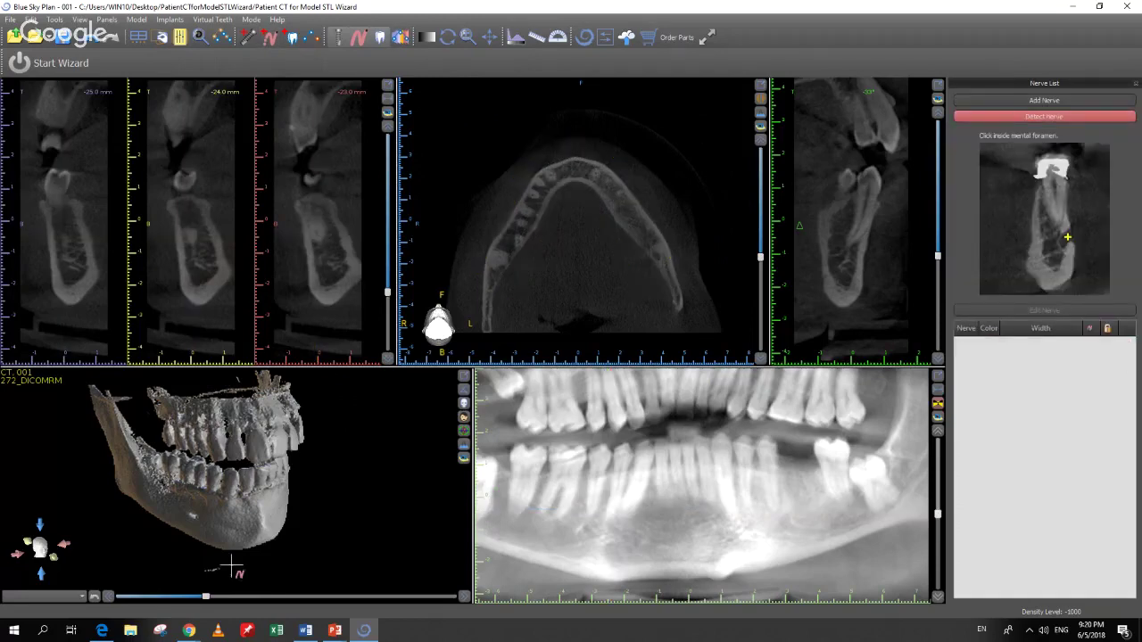
scroll(276, 555, "up", 6)
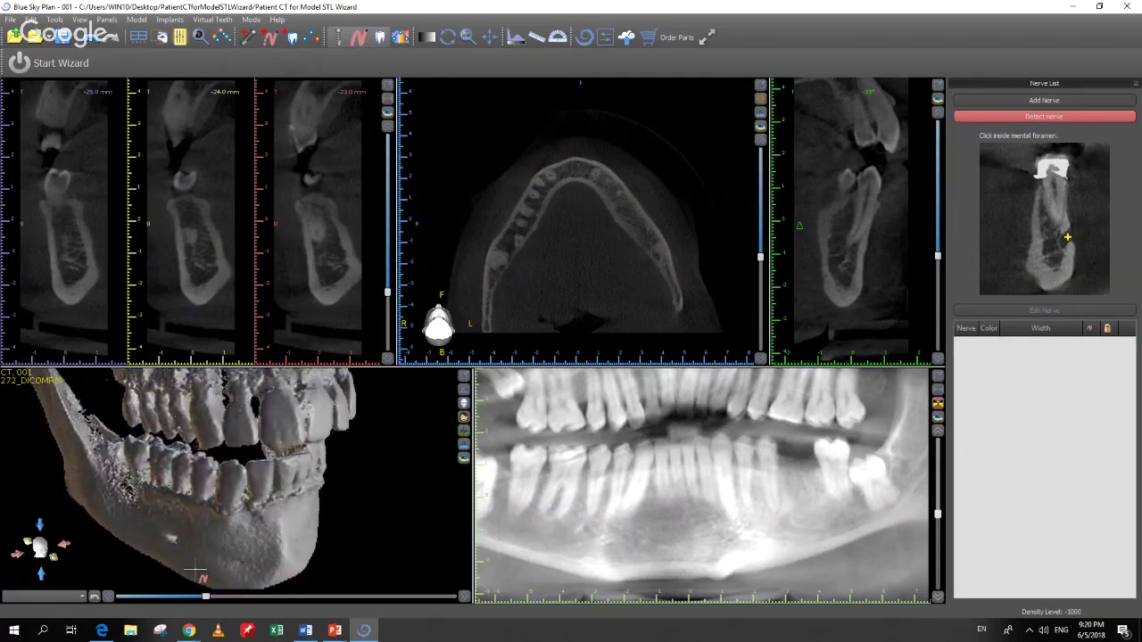
scroll(195, 569, "up", 2)
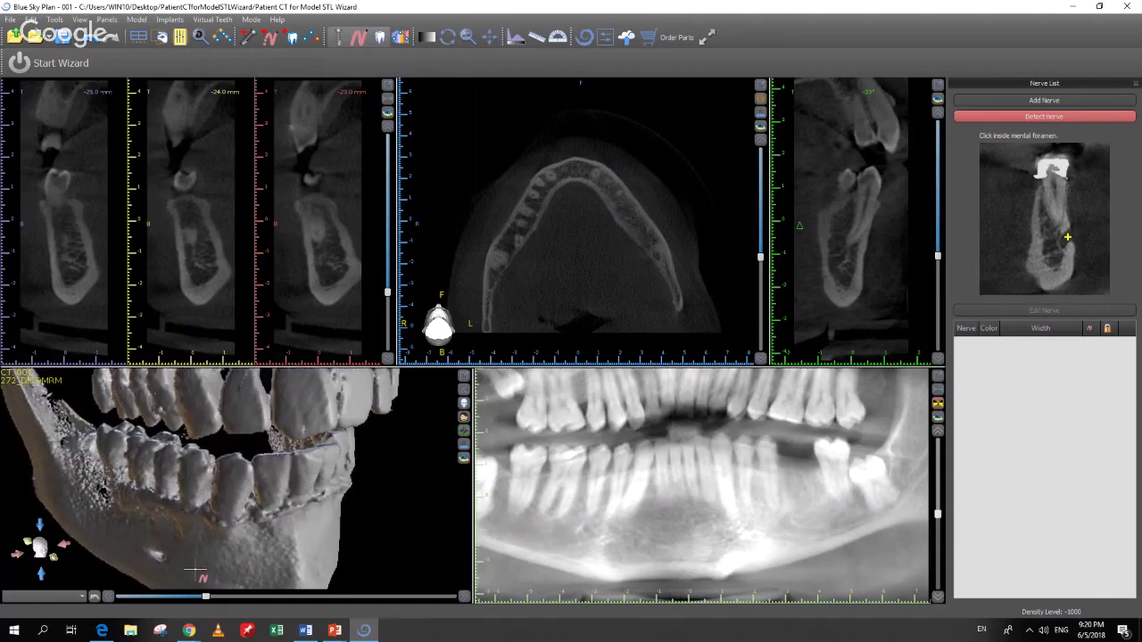
left_click(1133, 84)
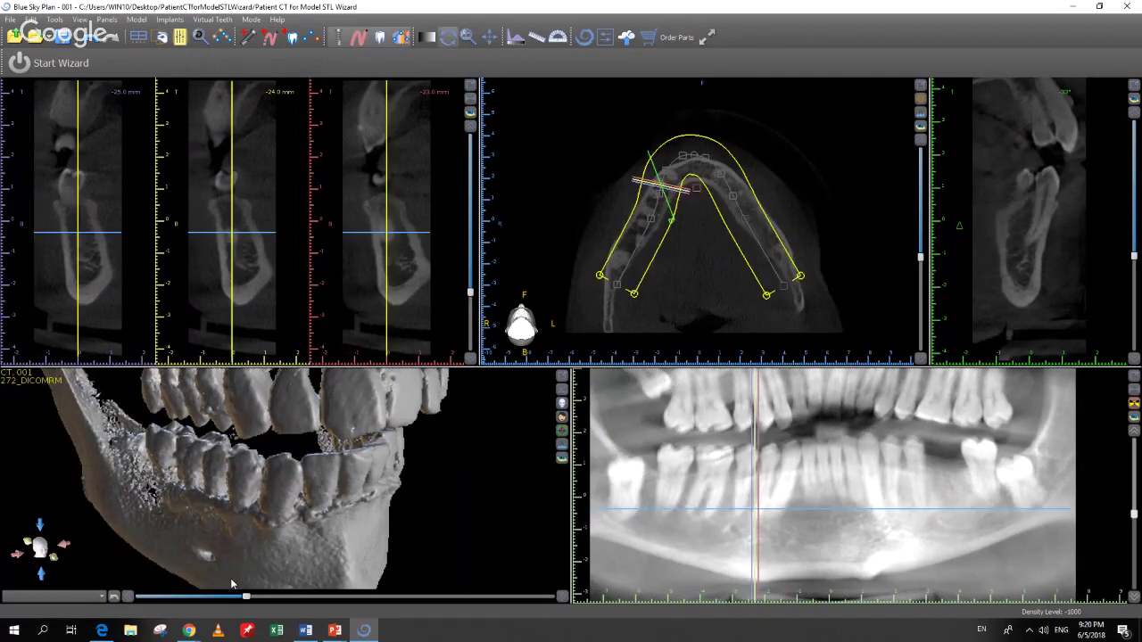
left_click_drag(230, 578, 338, 418)
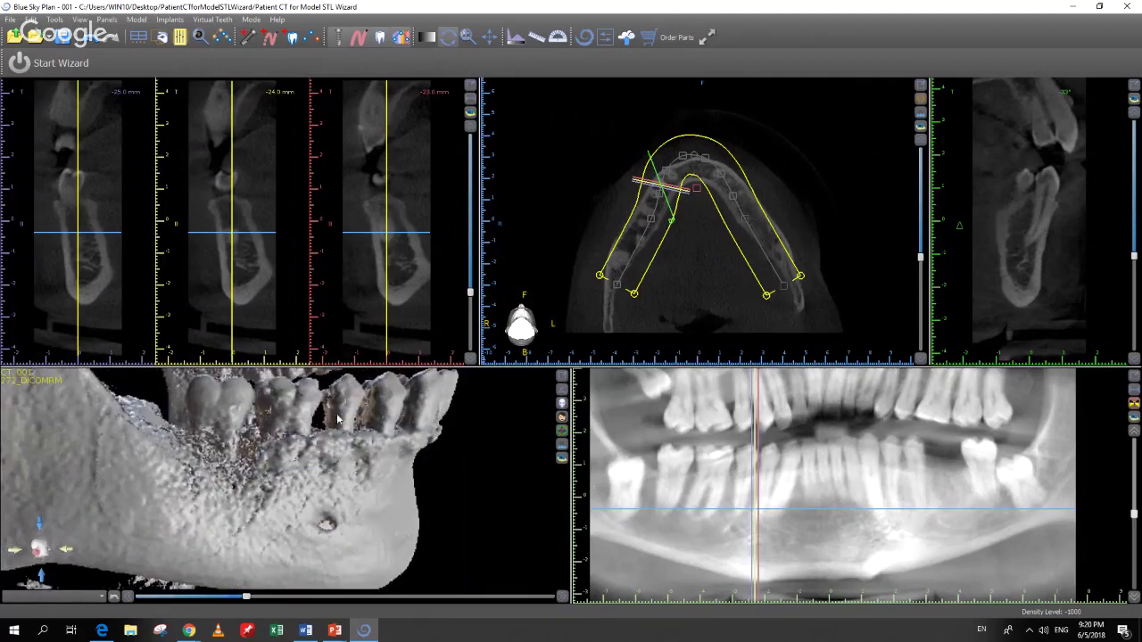
left_click(270, 38)
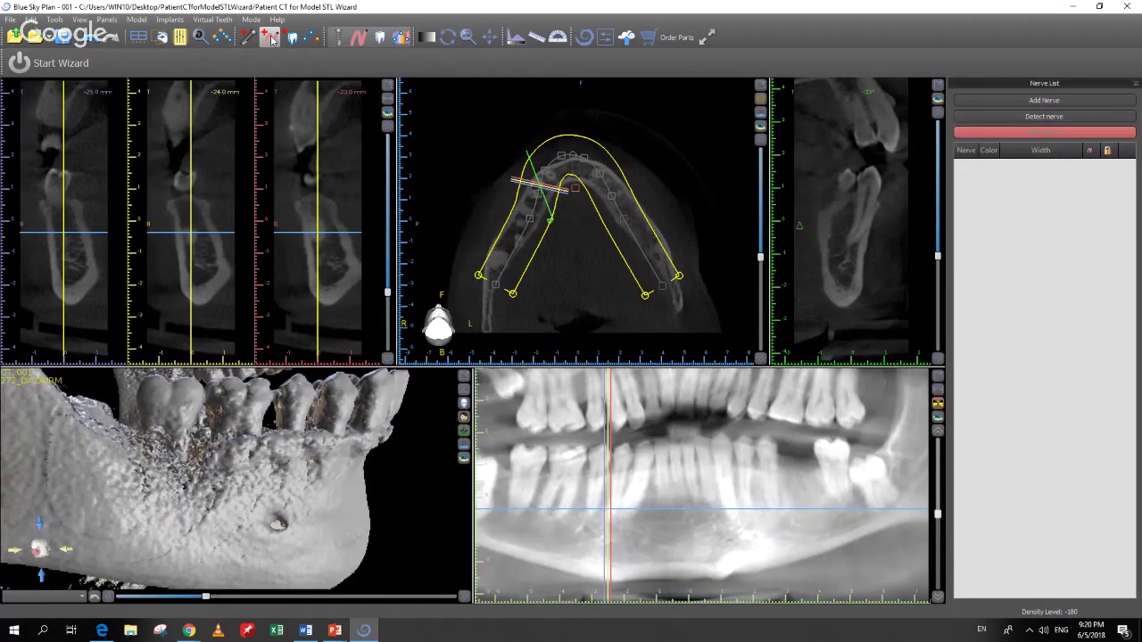
left_click(1060, 118)
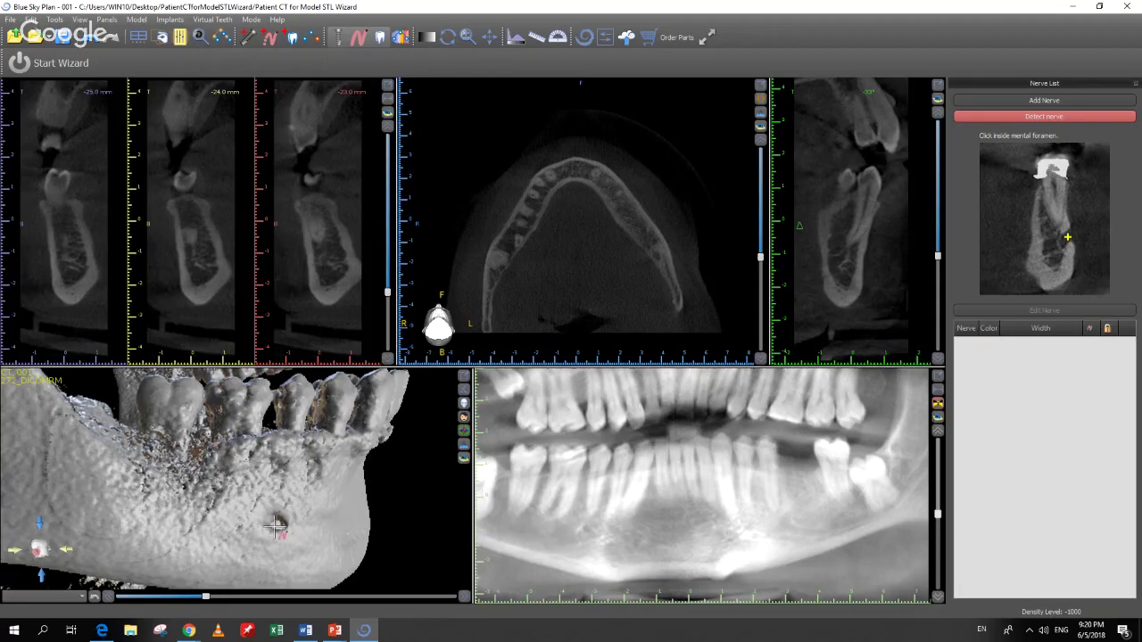
scroll(278, 528, "up", 2)
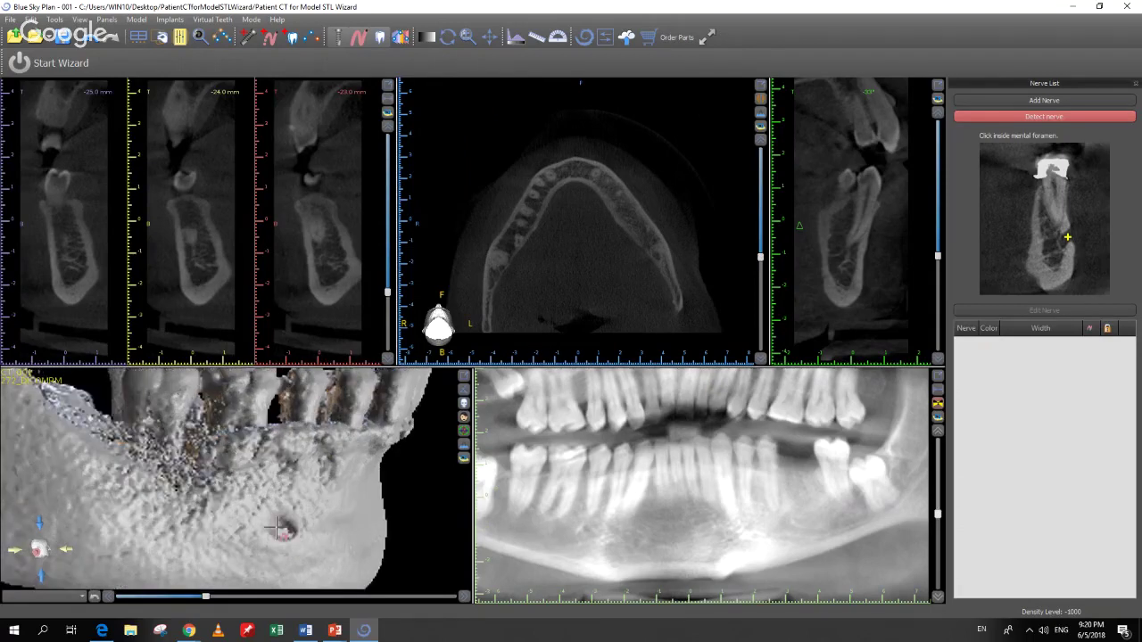
left_click(286, 532)
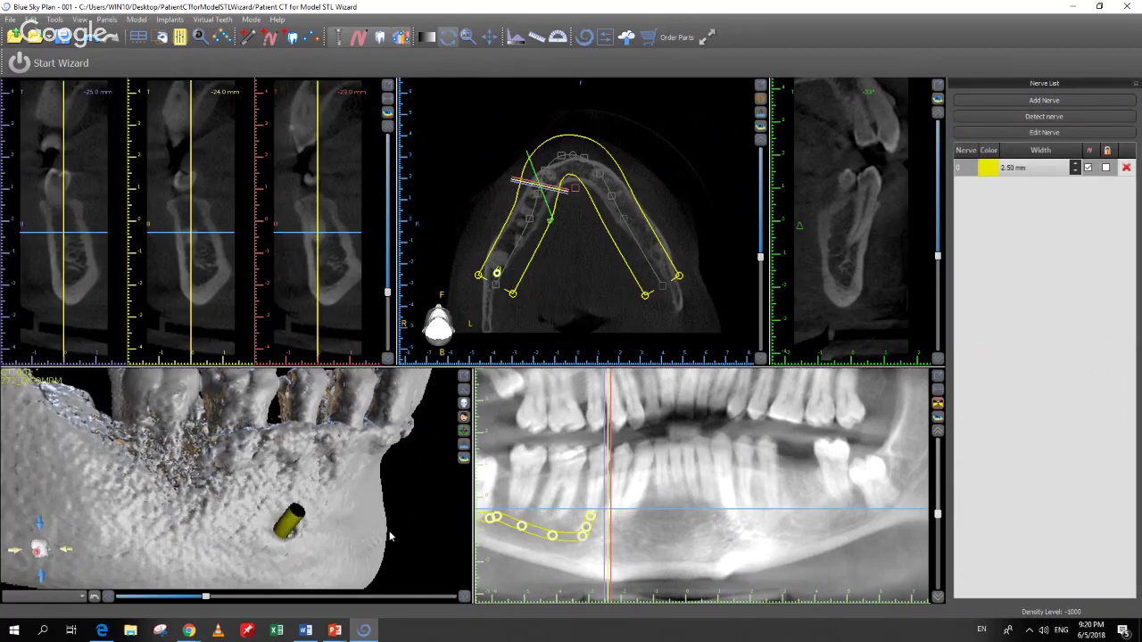
- Thin the 3D bone density to reveal the yellow nerve and move cross-sections to about -44 mm
scroll(401, 529, "down", 3)
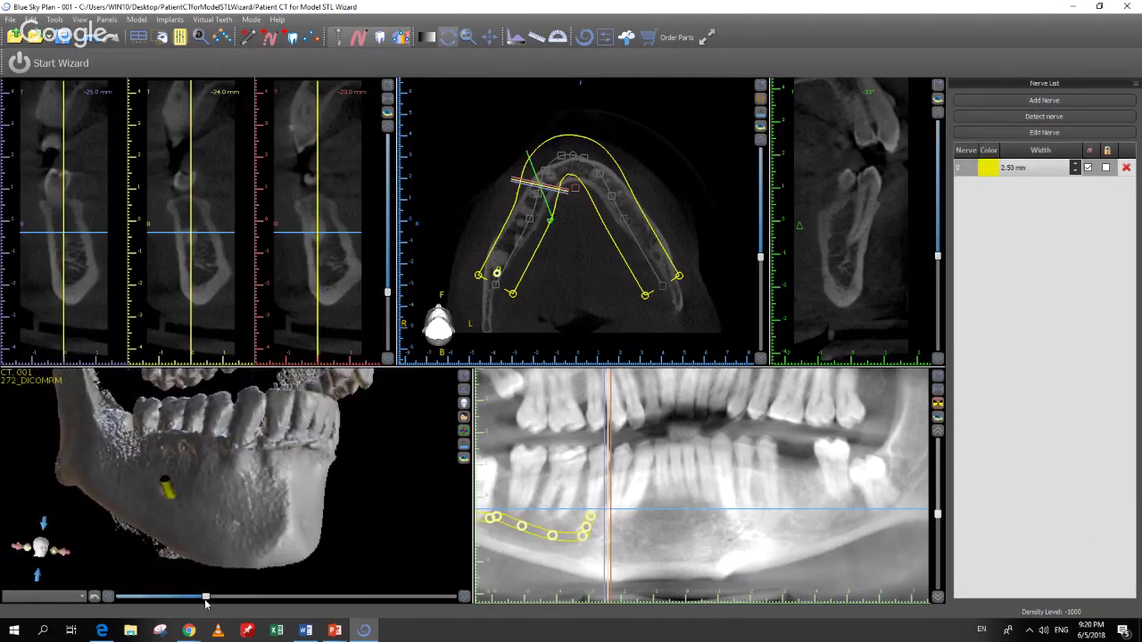
mouse_move(205, 597)
left_mouse_down()
mouse_move(252, 602)
mouse_move(218, 609)
left_mouse_up()
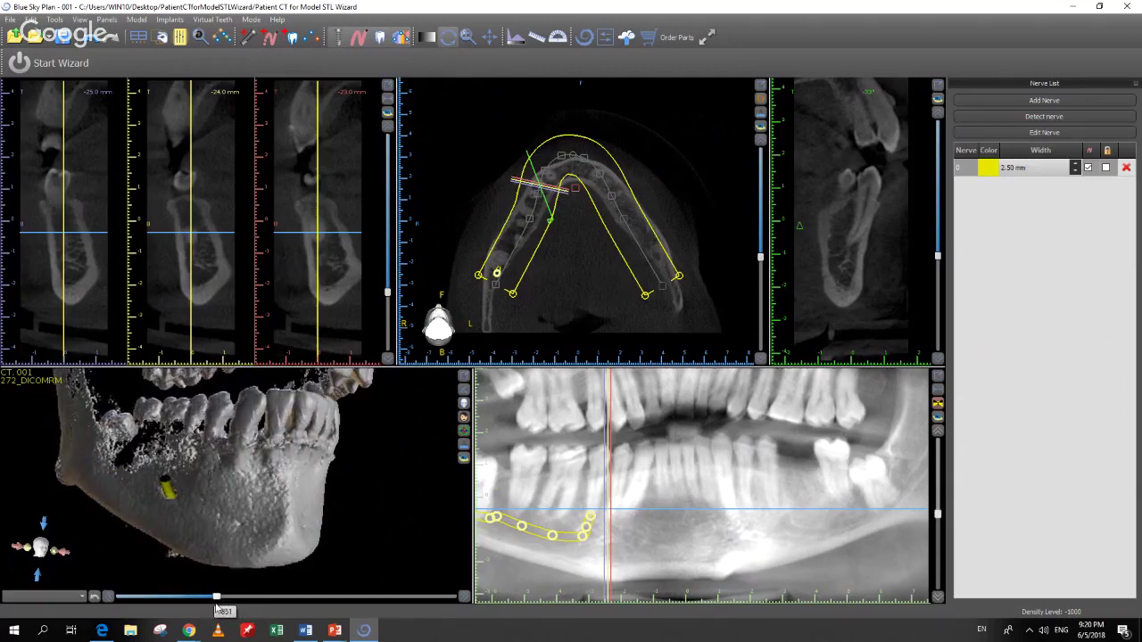
scroll(386, 290, "down", 1)
left_click_drag(387, 290, 388, 328)
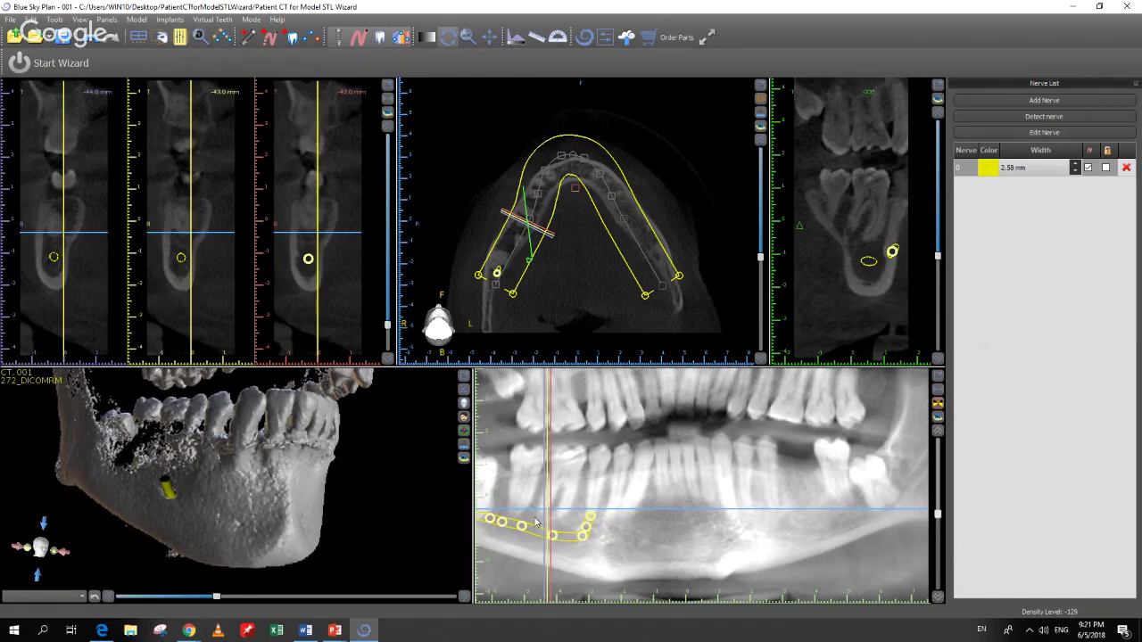
- Step the cross-sections forward along the traced canal to about -30 mm
left_click(388, 129)
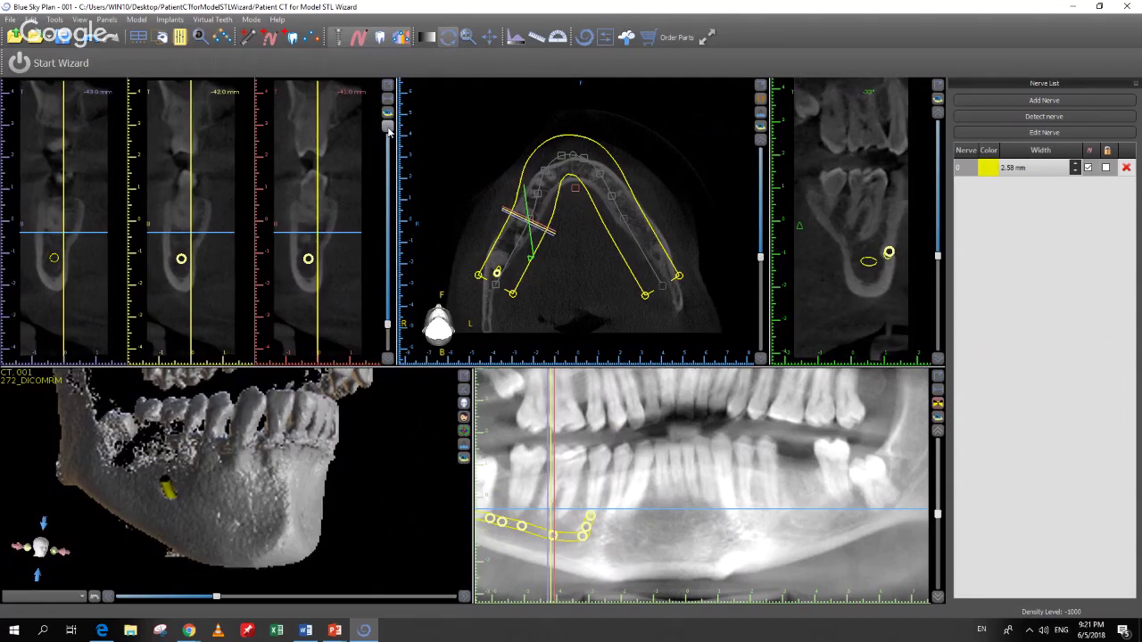
left_click(388, 129)
left_click(388, 129)
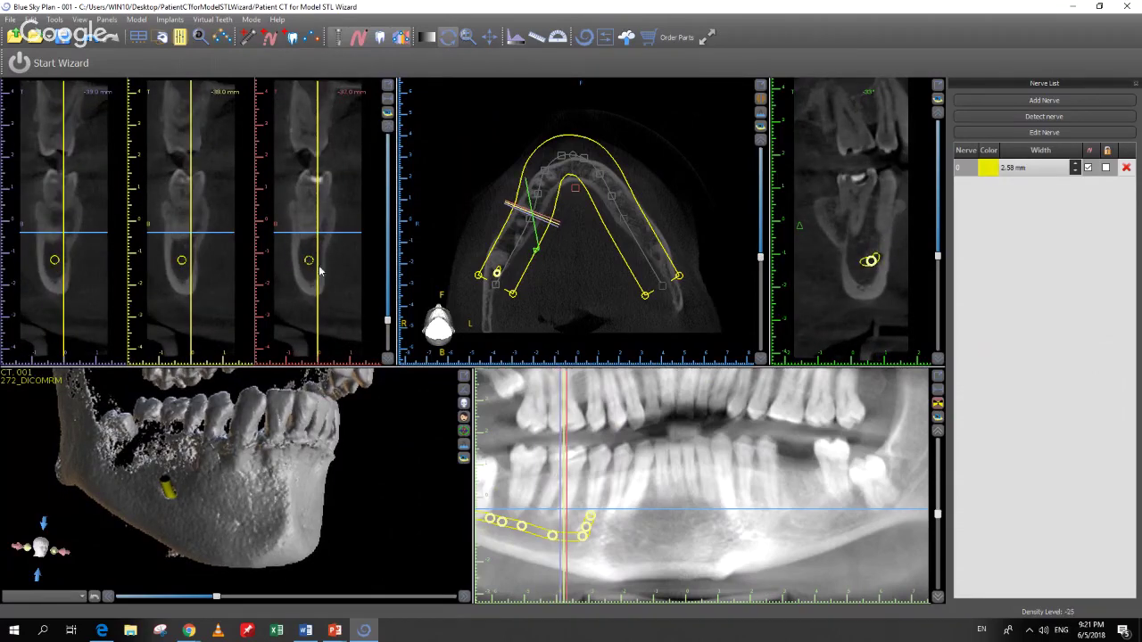
left_click(389, 128)
left_click(389, 127)
left_click(389, 127)
left_click(389, 127)
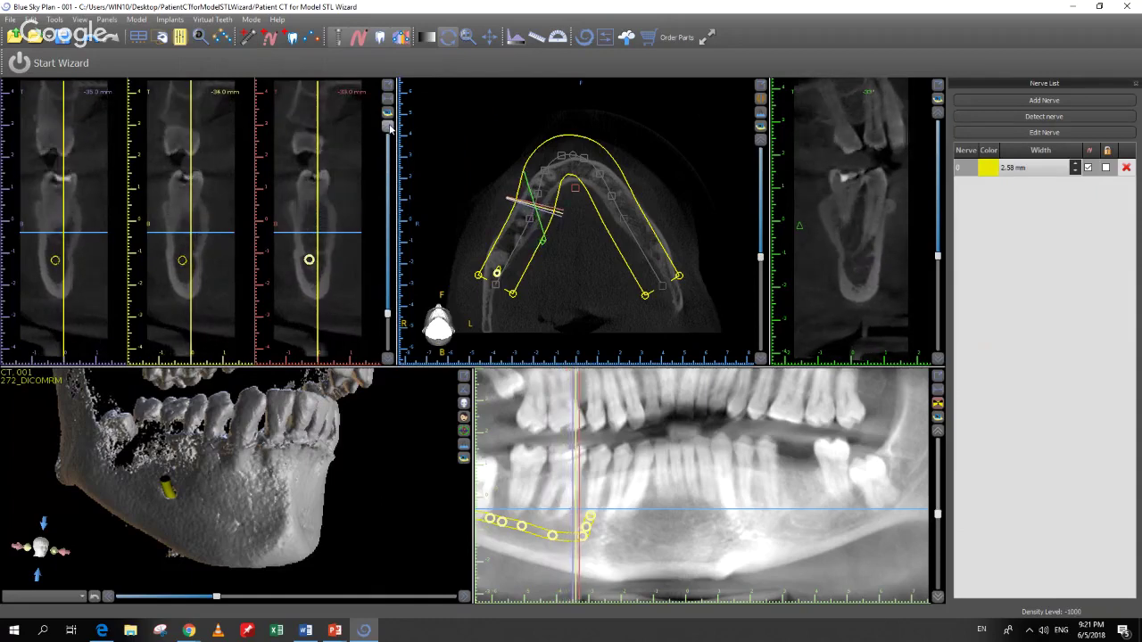
left_click(389, 128)
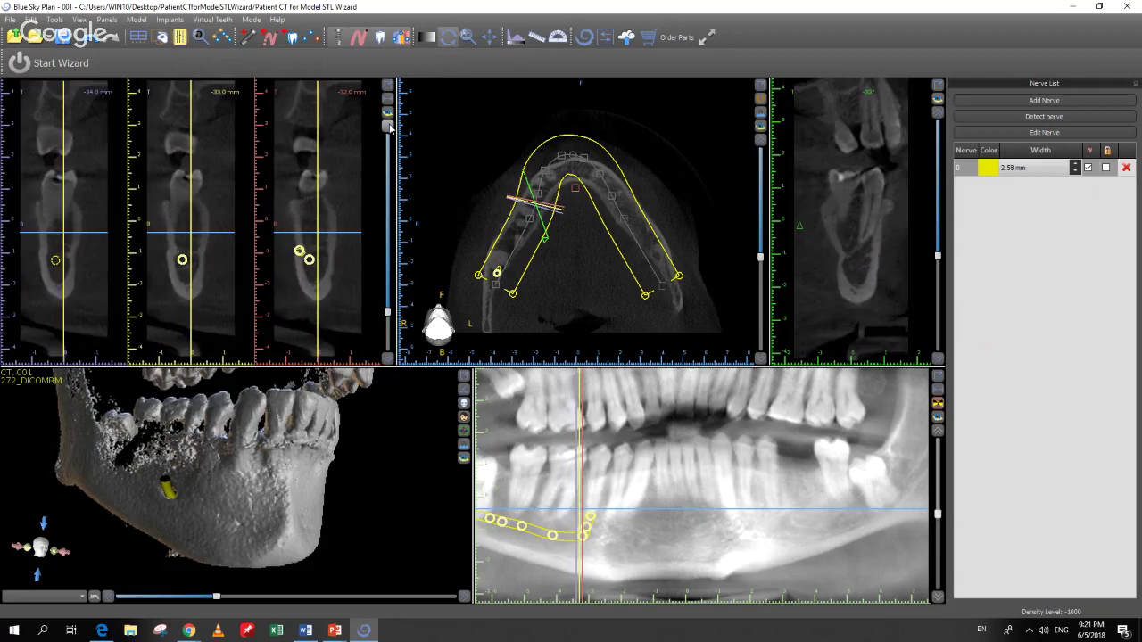
left_click(389, 128)
left_click(389, 127)
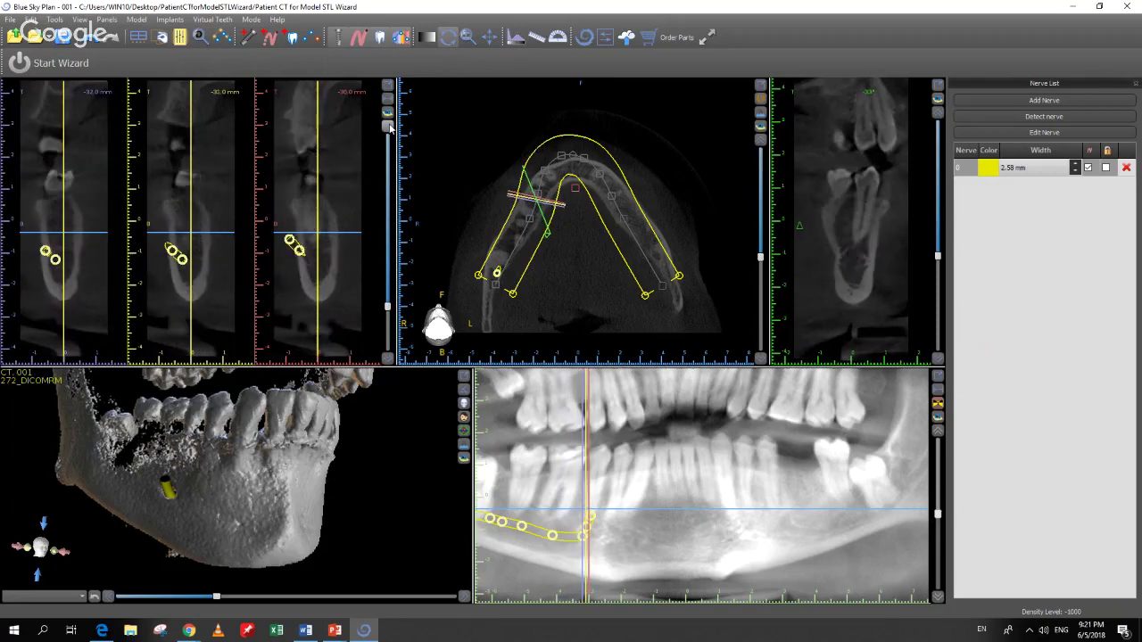
left_click(388, 128)
- Turn the 3D jaw toward the mental foramen and make the bone surface opaque again
left_click_drag(371, 502, 186, 496)
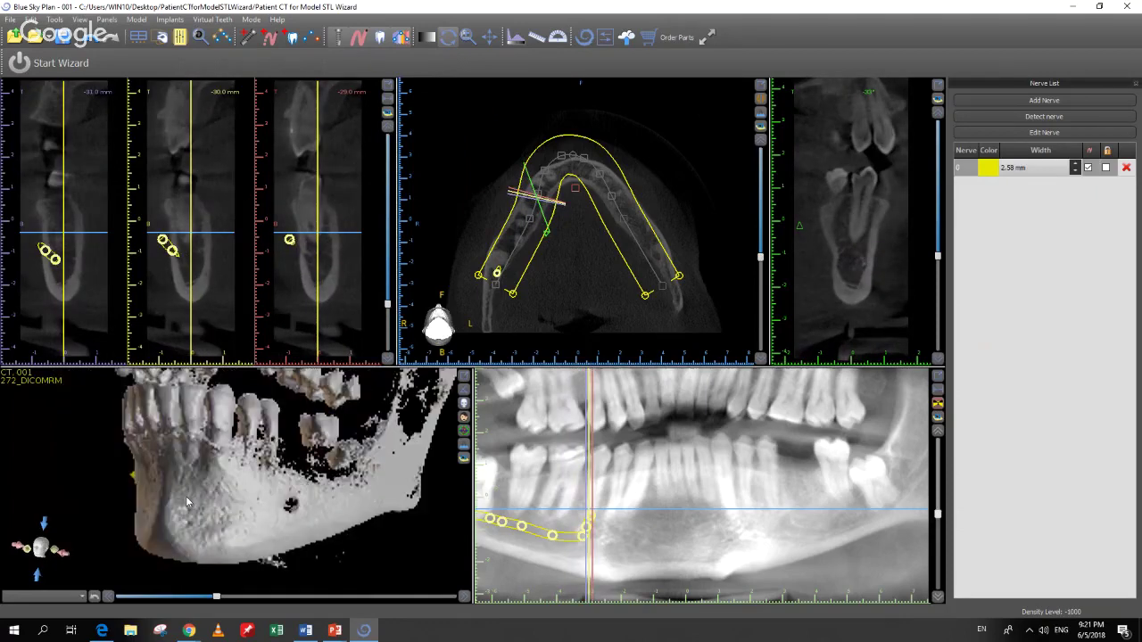
left_click_drag(216, 596, 201, 597)
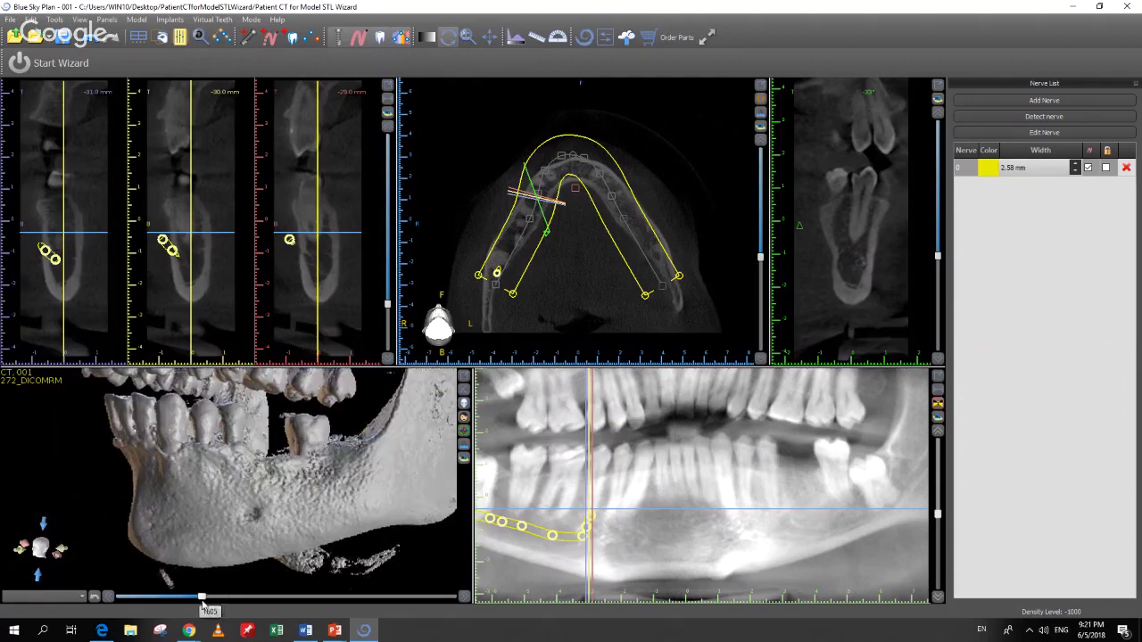
left_click_drag(233, 560, 279, 583)
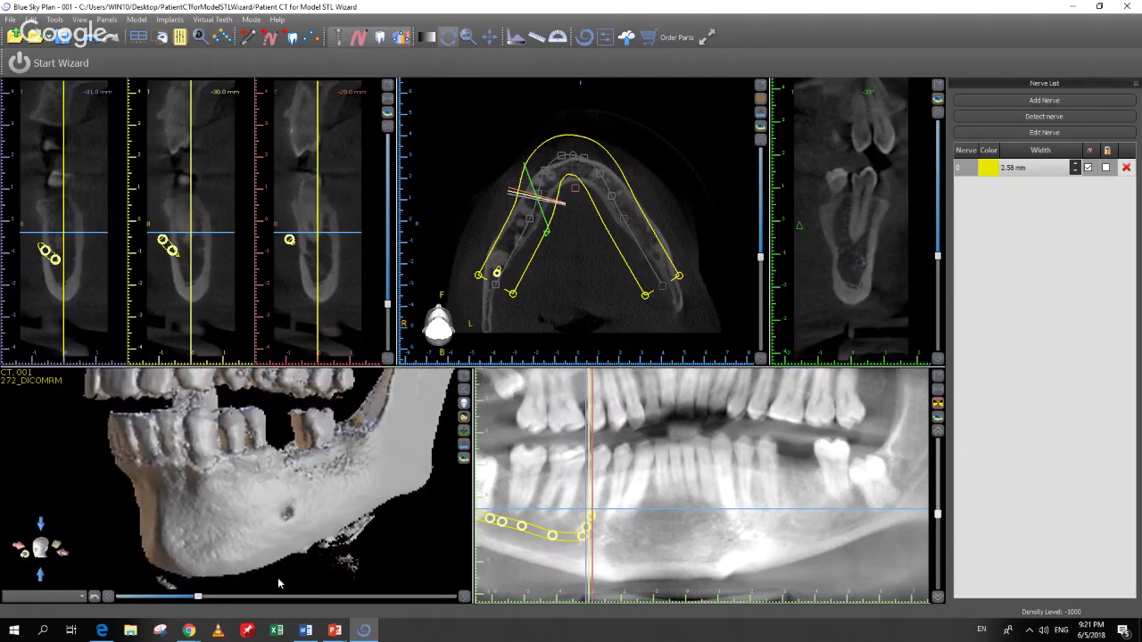
- Add nerve 1 and hand-trace it with nine points from the ramus forward to the premolars
left_click(1030, 103)
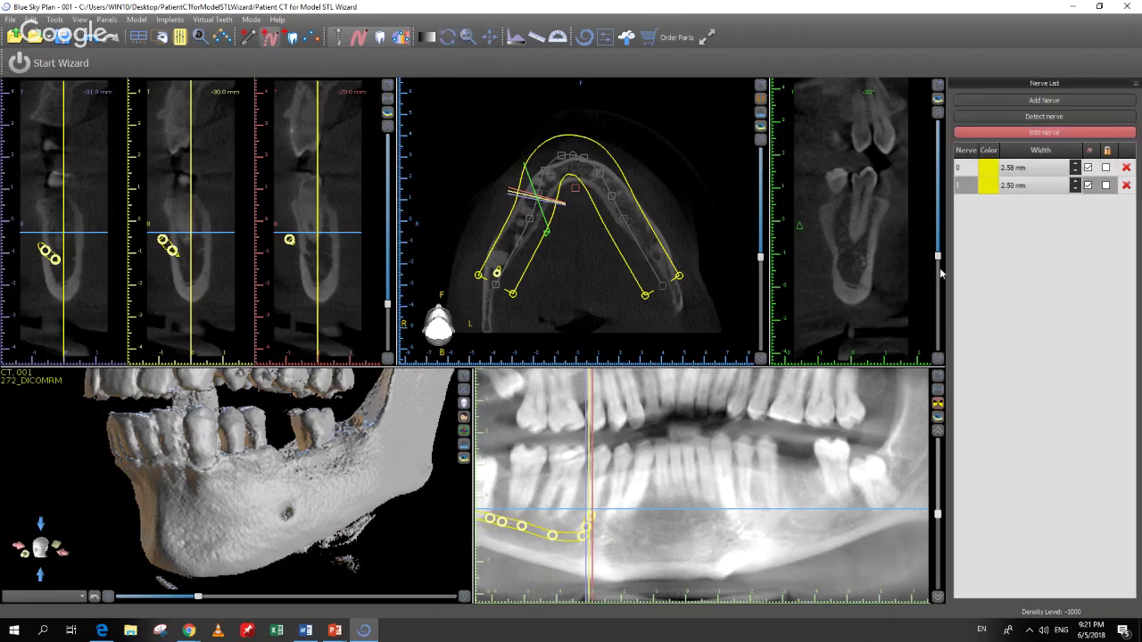
left_click(924, 464)
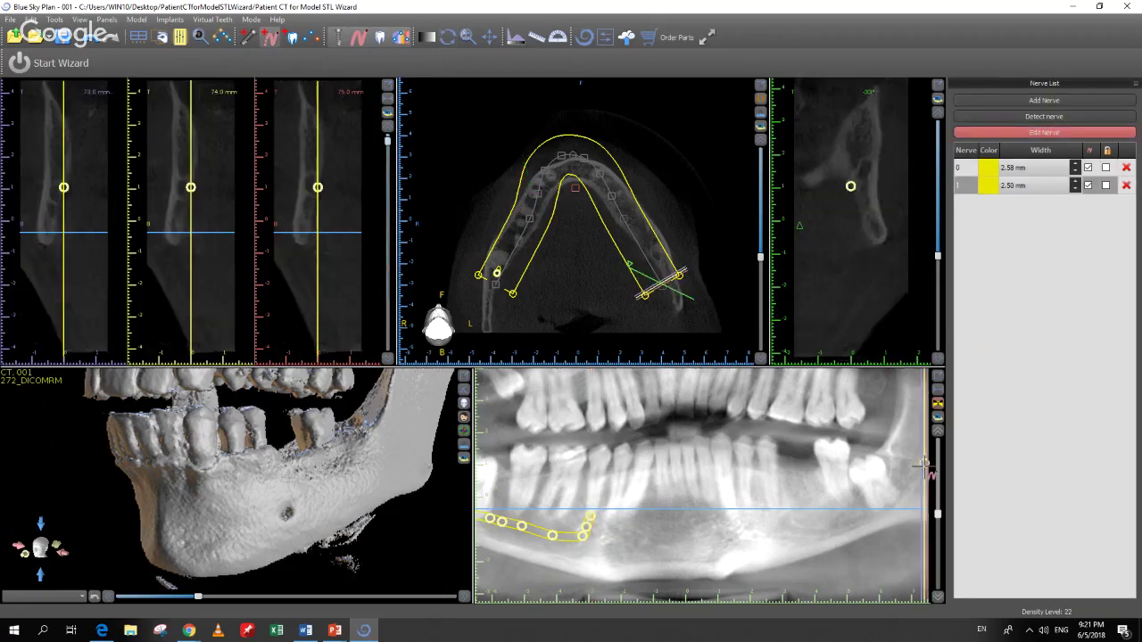
left_click(911, 484)
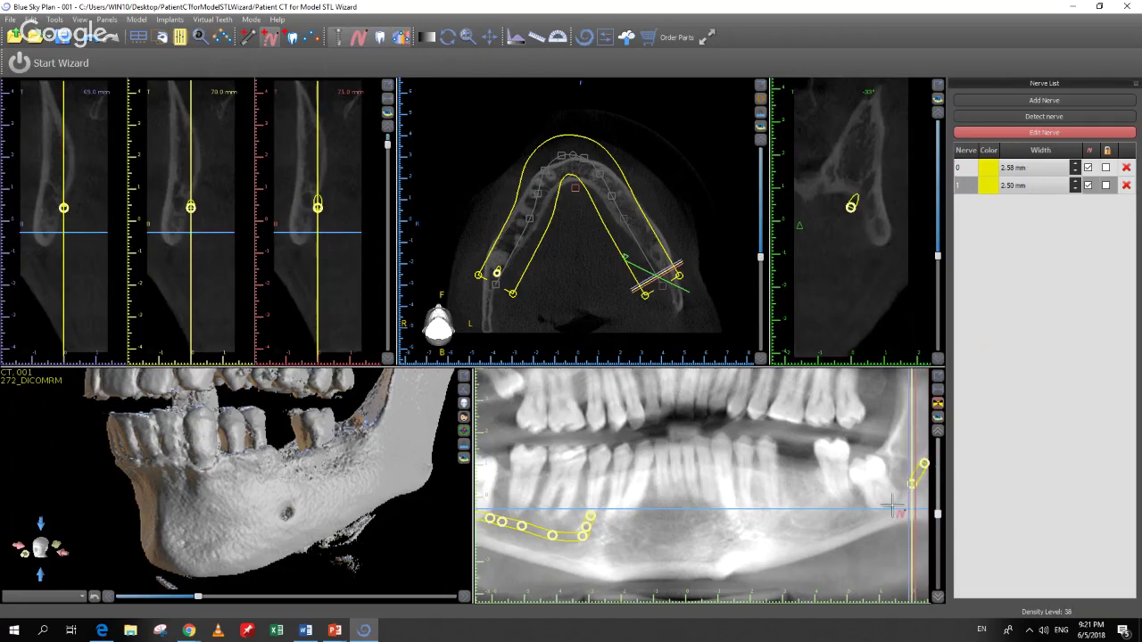
left_click(892, 505)
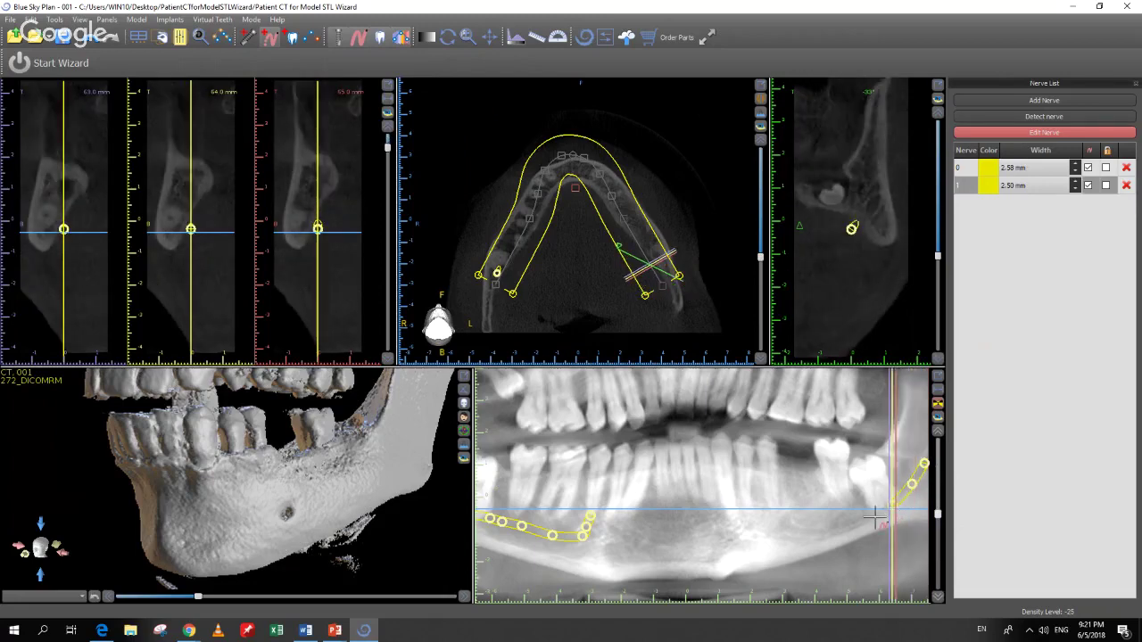
left_click(874, 517)
left_click(858, 519)
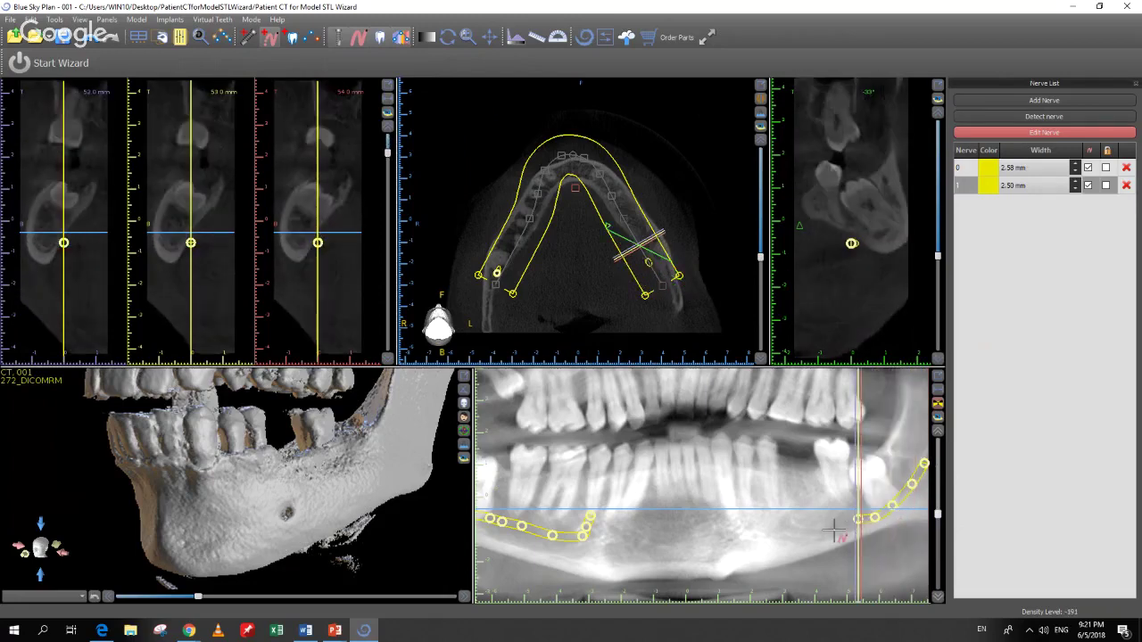
left_click(833, 530)
left_click(816, 532)
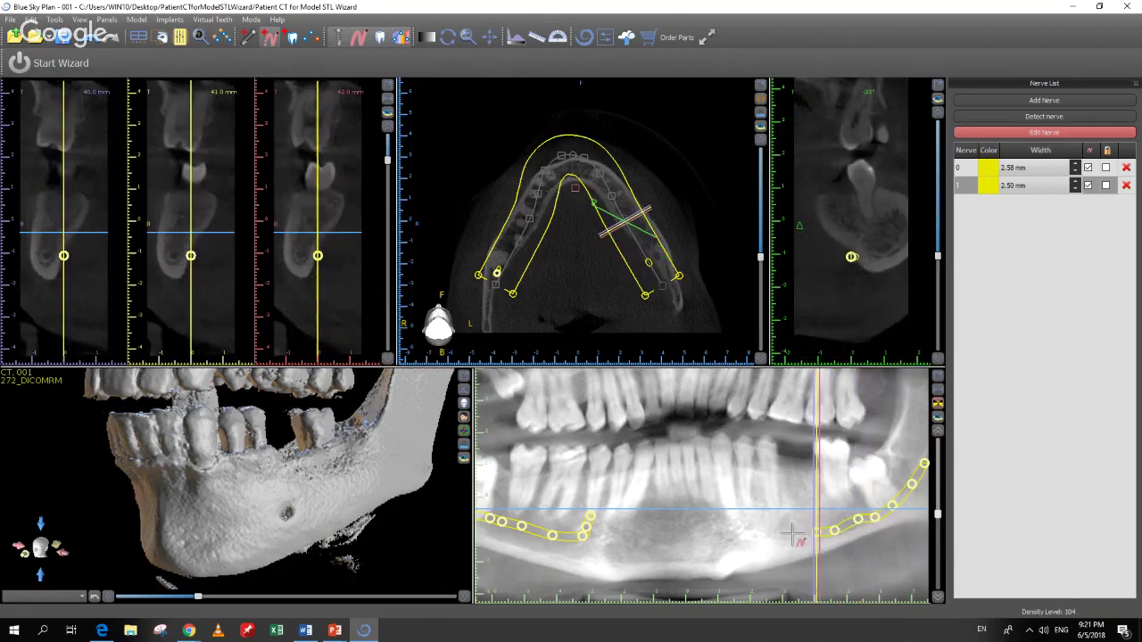
left_click(791, 530)
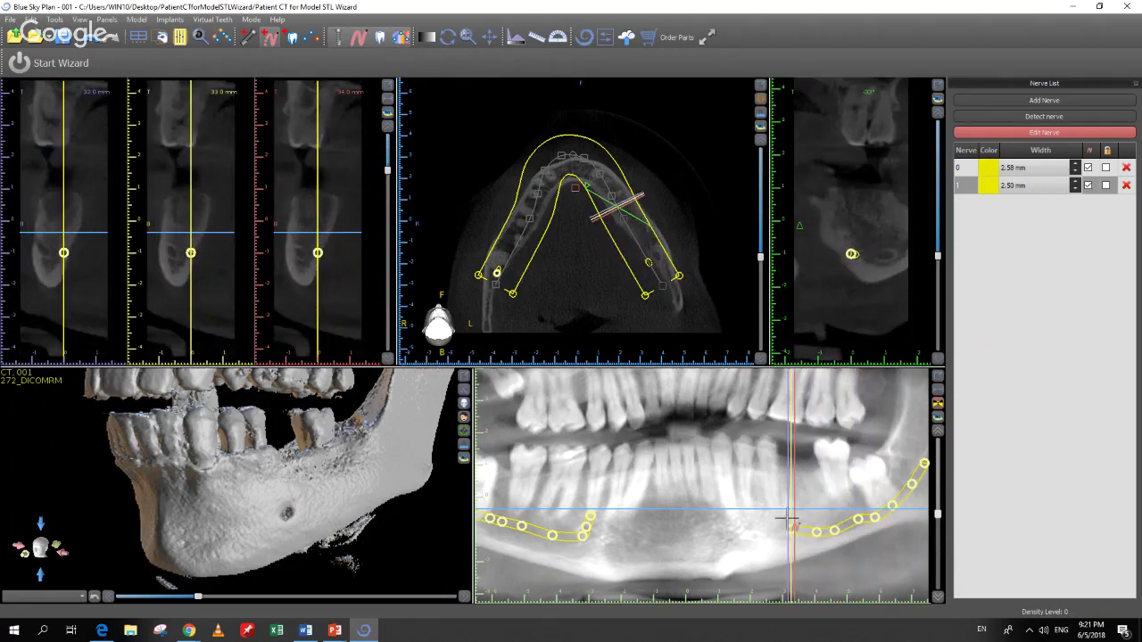
left_click(788, 518)
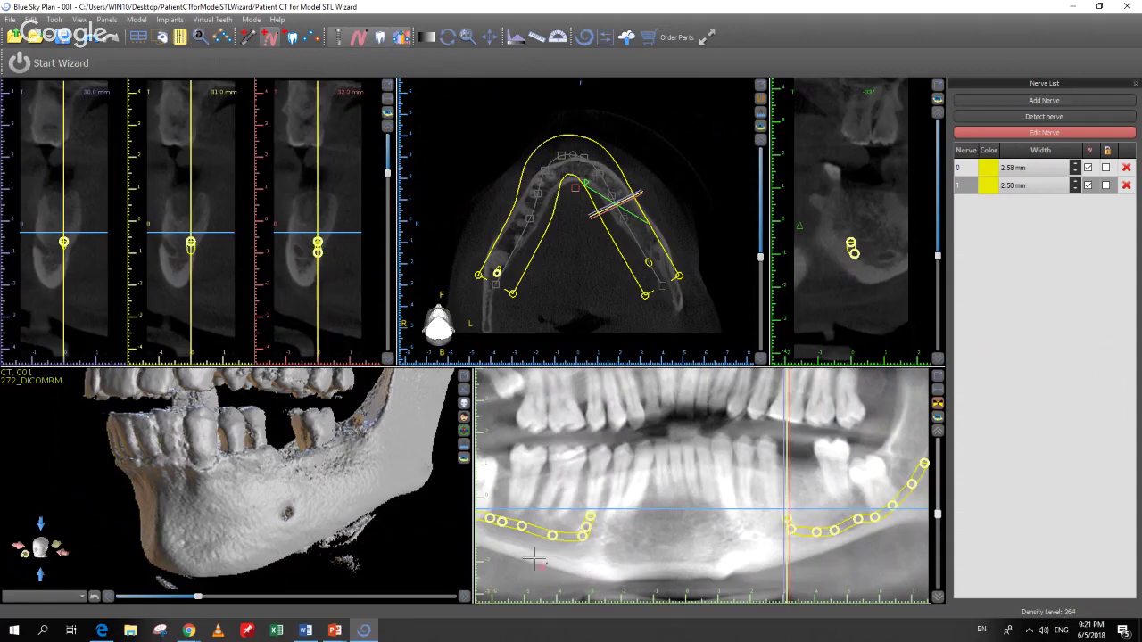
left_click(1128, 134)
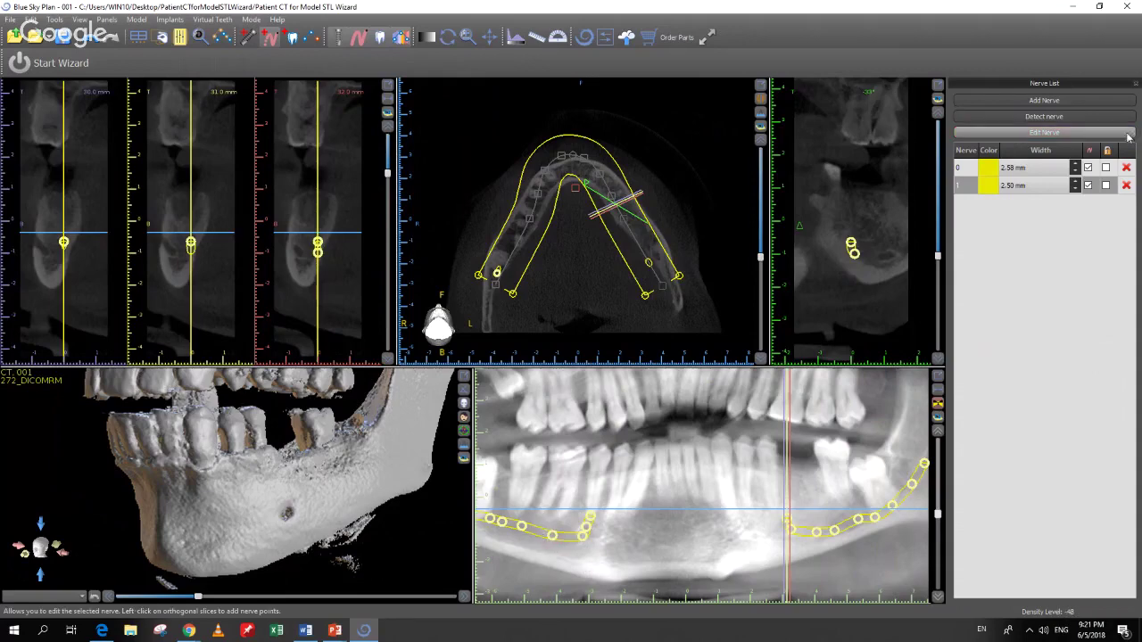
left_click(1085, 101)
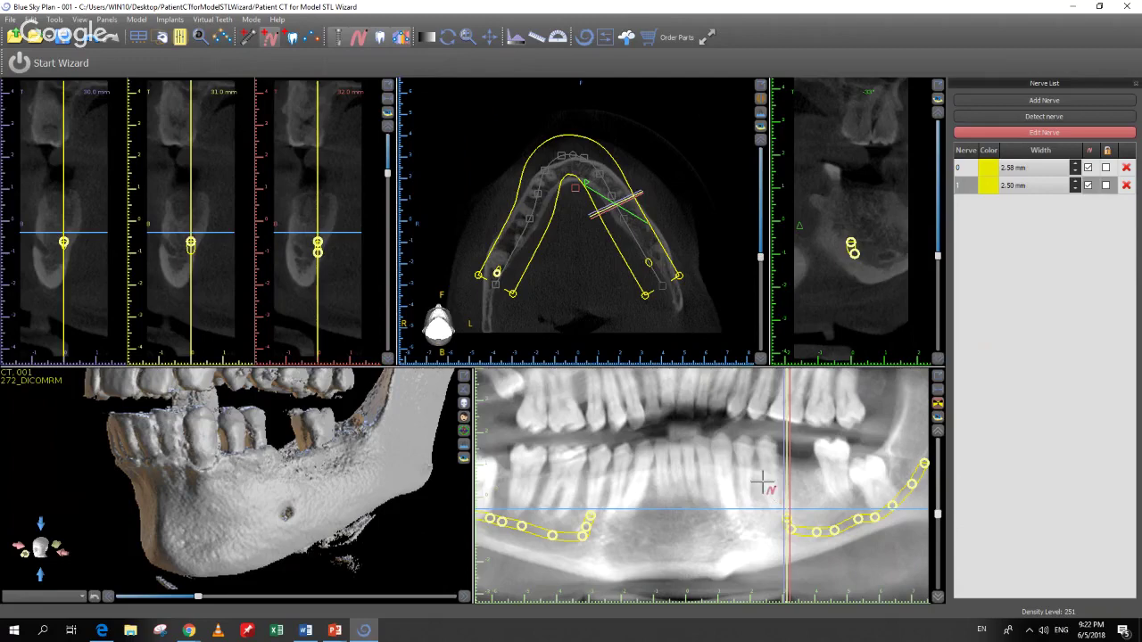
- Delete the hand-traced nerve 1, leaving only nerve 0 at 2.58 mm
left_click(1056, 134)
left_click(1056, 134)
left_click(1125, 185)
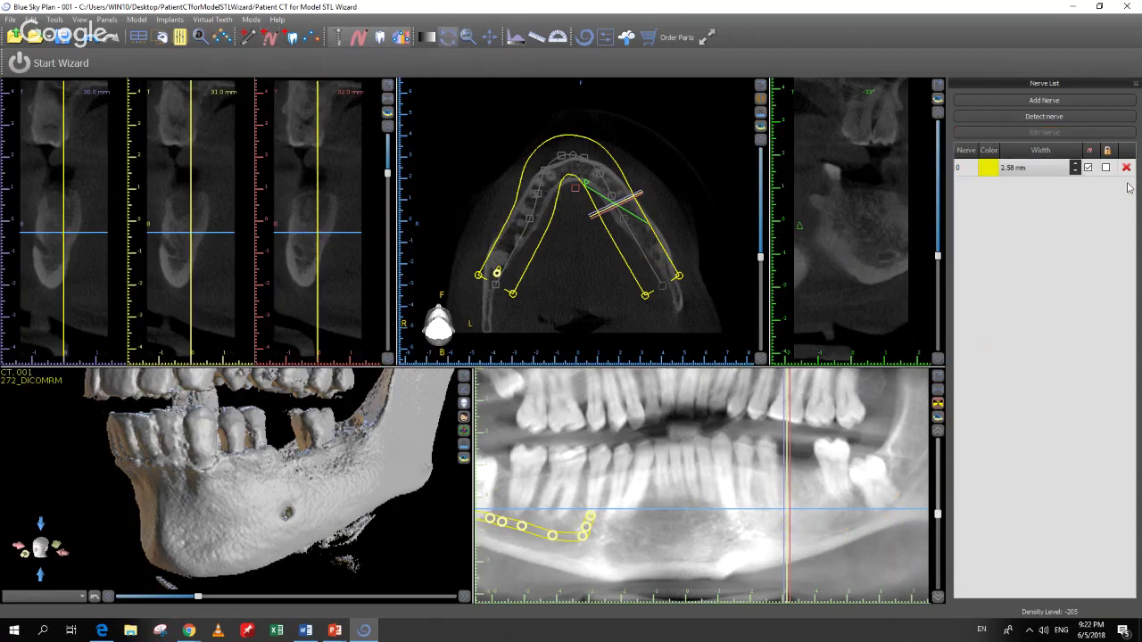
- Start automatic nerve detection, leaving nerve 0's colour unchanged
left_click(990, 169)
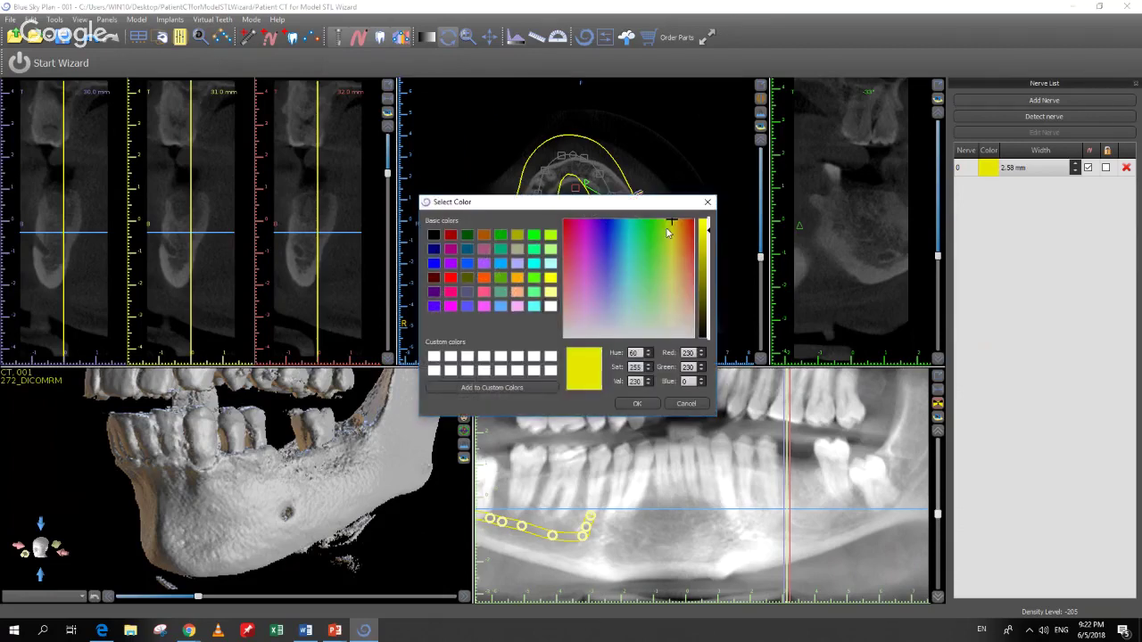
left_click(706, 204)
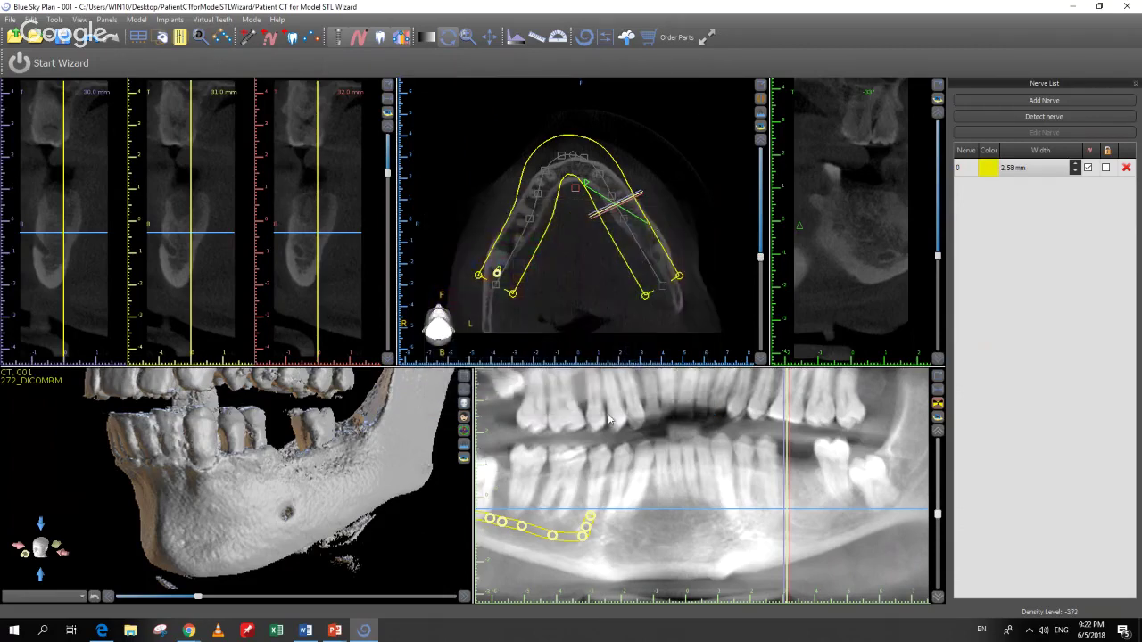
left_click(1040, 116)
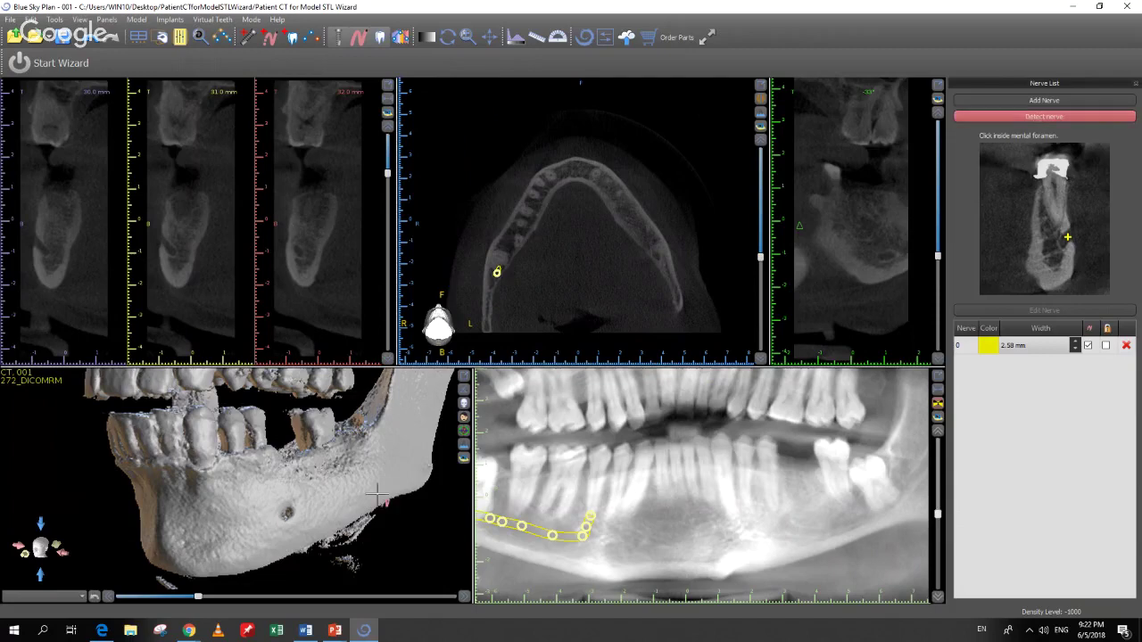
- Mark the mental foramen on the 3D jaw to auto-detect nerve 1 at 2.50 mm
left_click(290, 512)
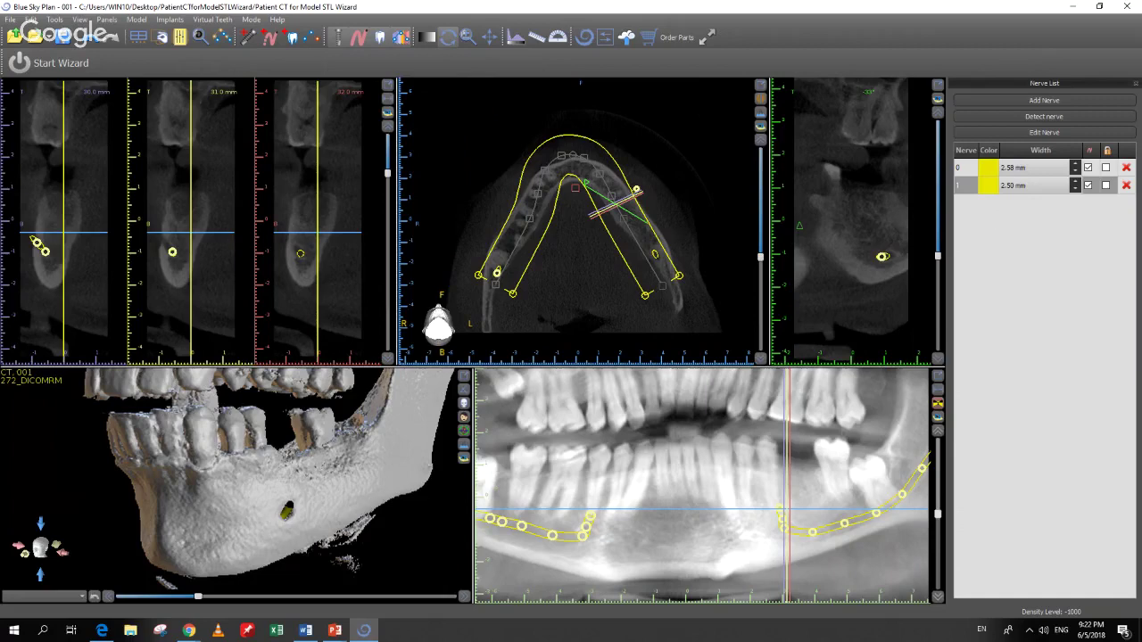
key("alt+Tab")
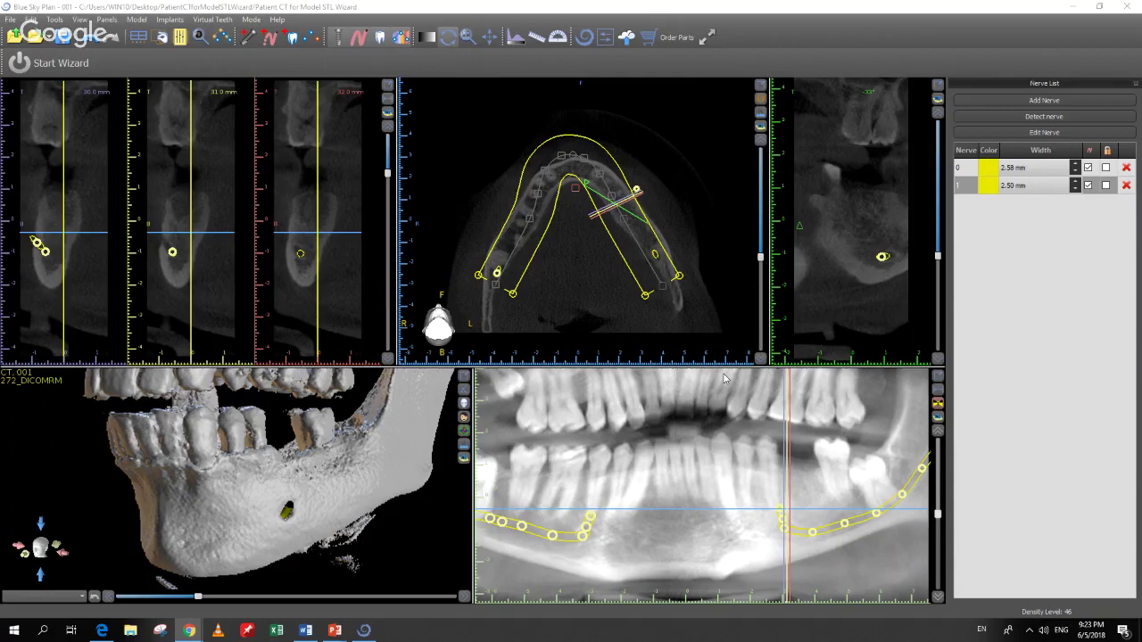
- Reposition the crosshair and cross-sections to the front of the jaw near the midline
left_click(673, 533)
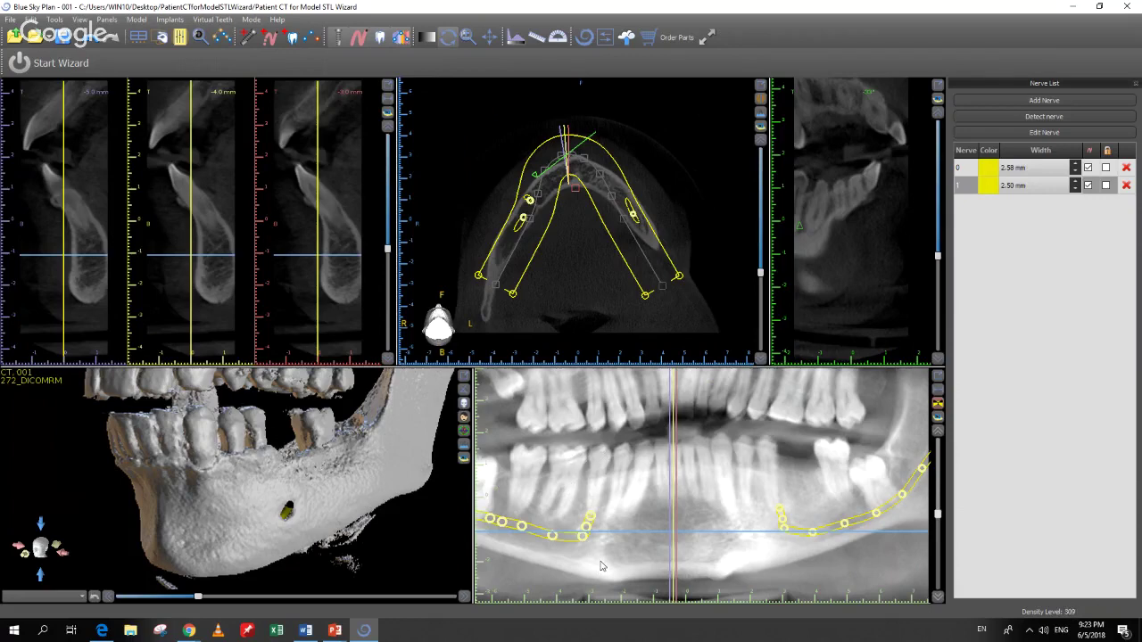
left_click(569, 460)
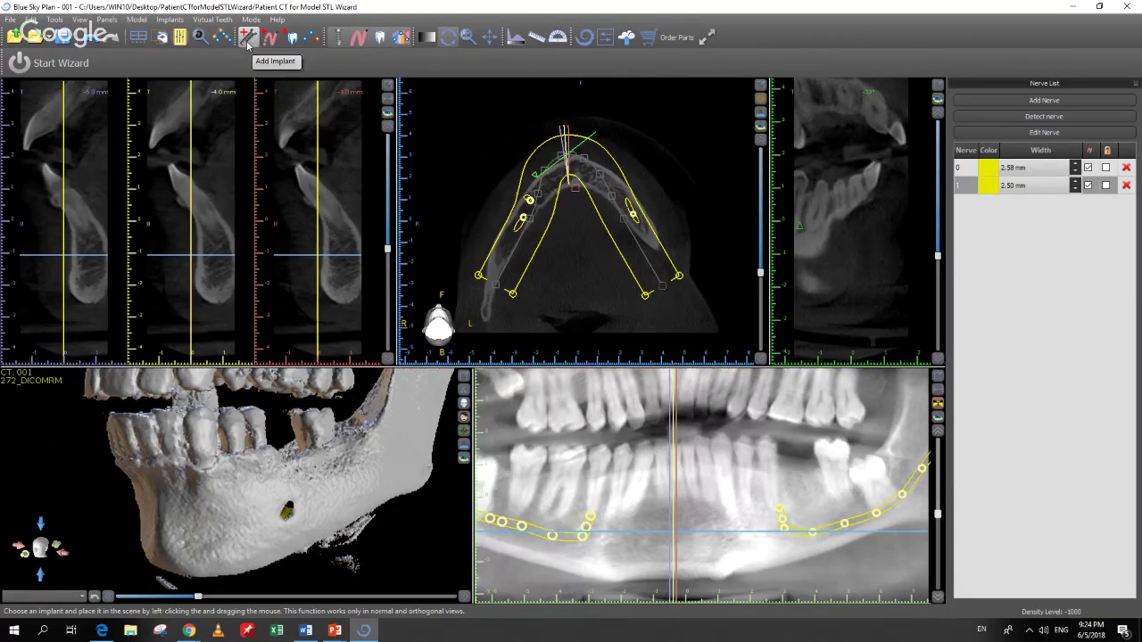
- Place a new implant in the cross-section, keeping BlueSkyBio as manufacturer
left_click(248, 43)
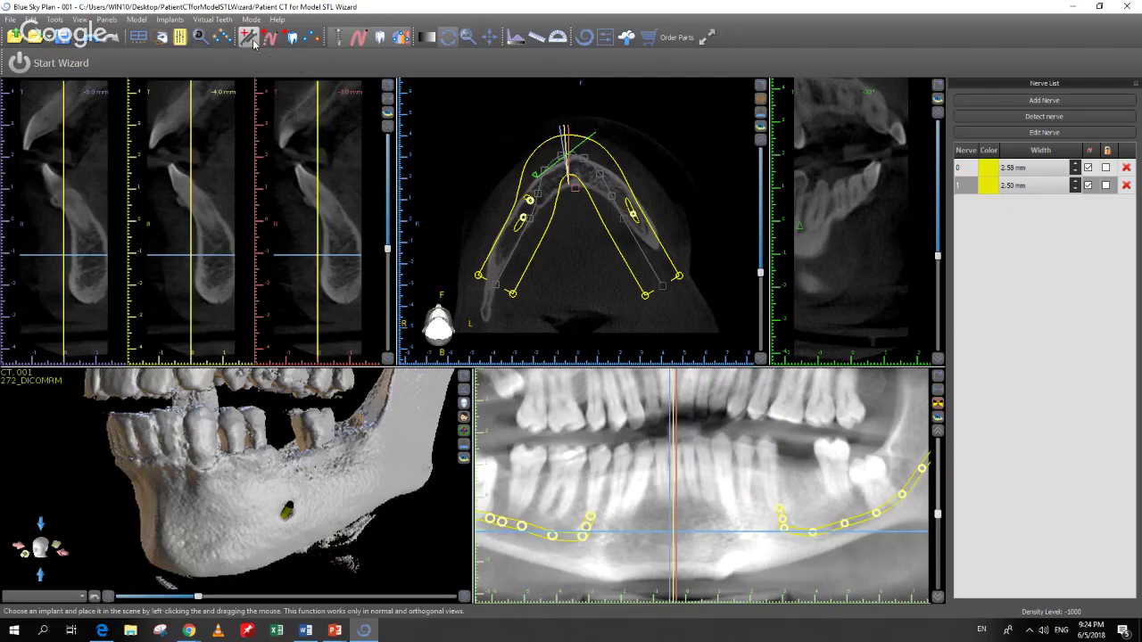
left_click(257, 161)
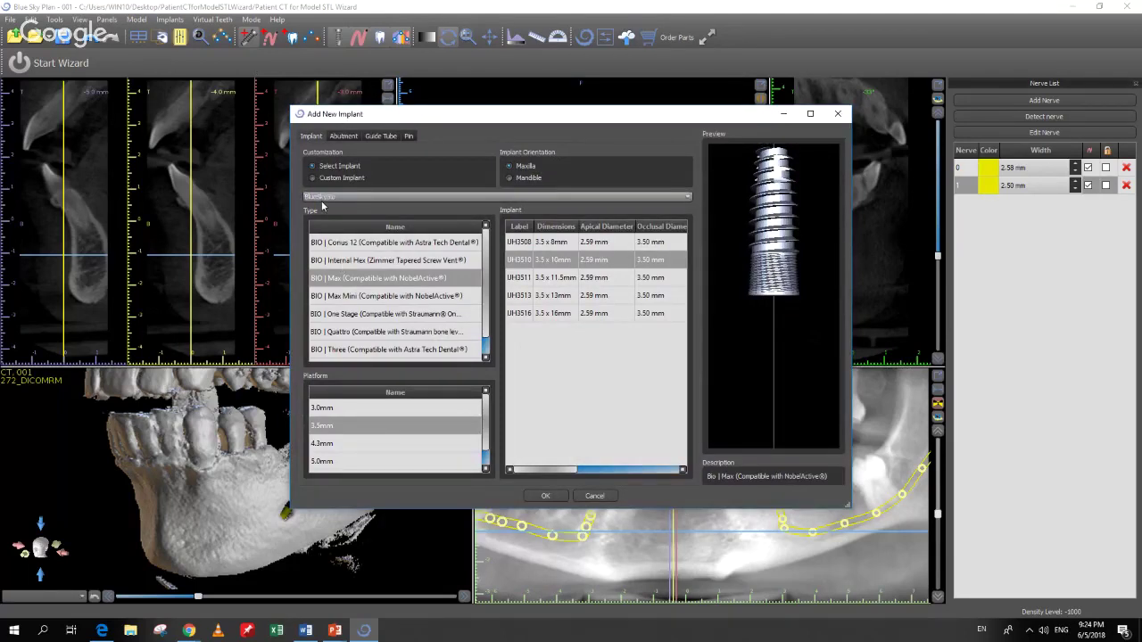
left_click(378, 197)
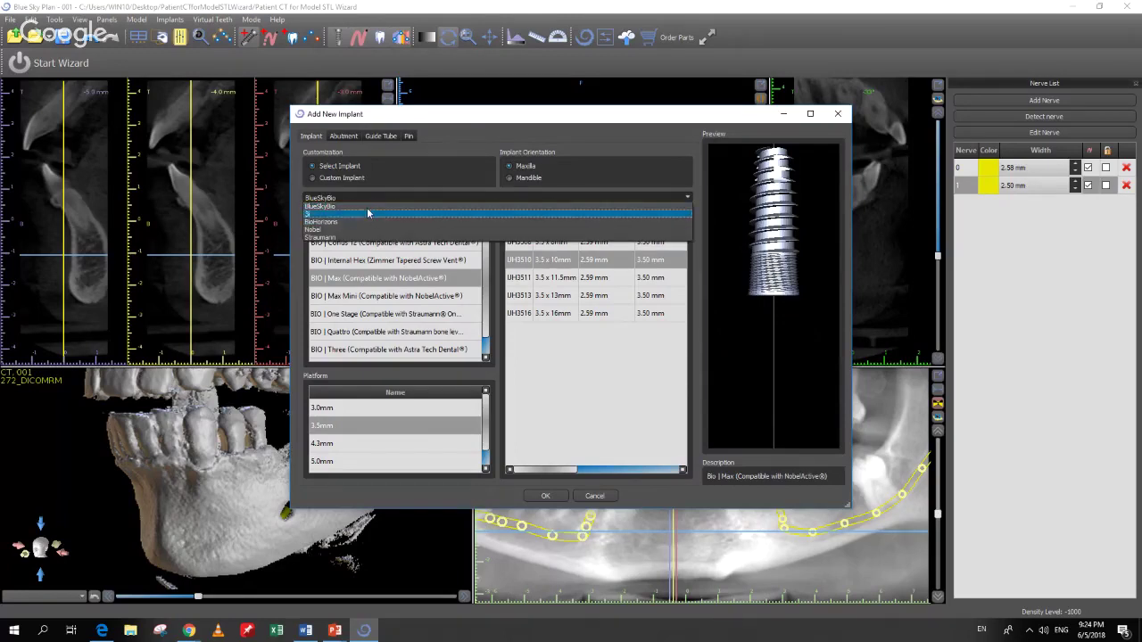
left_click(368, 207)
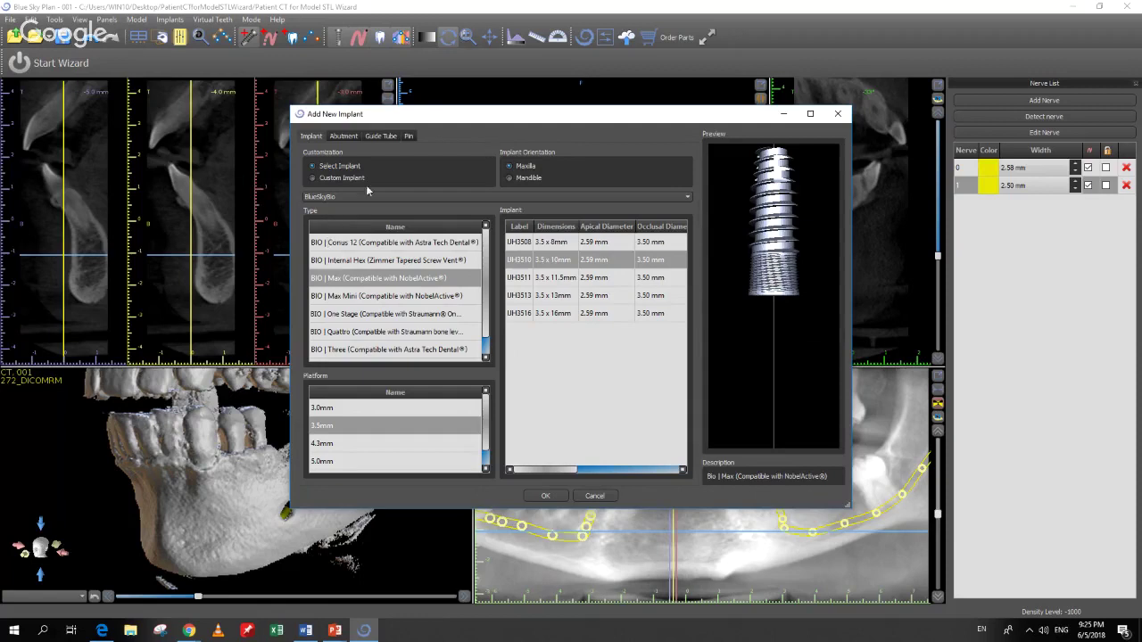
- Choose Mandible, BIO | Max, the 3.5mm platform and the 3.5 x 10mm size
left_click(528, 180)
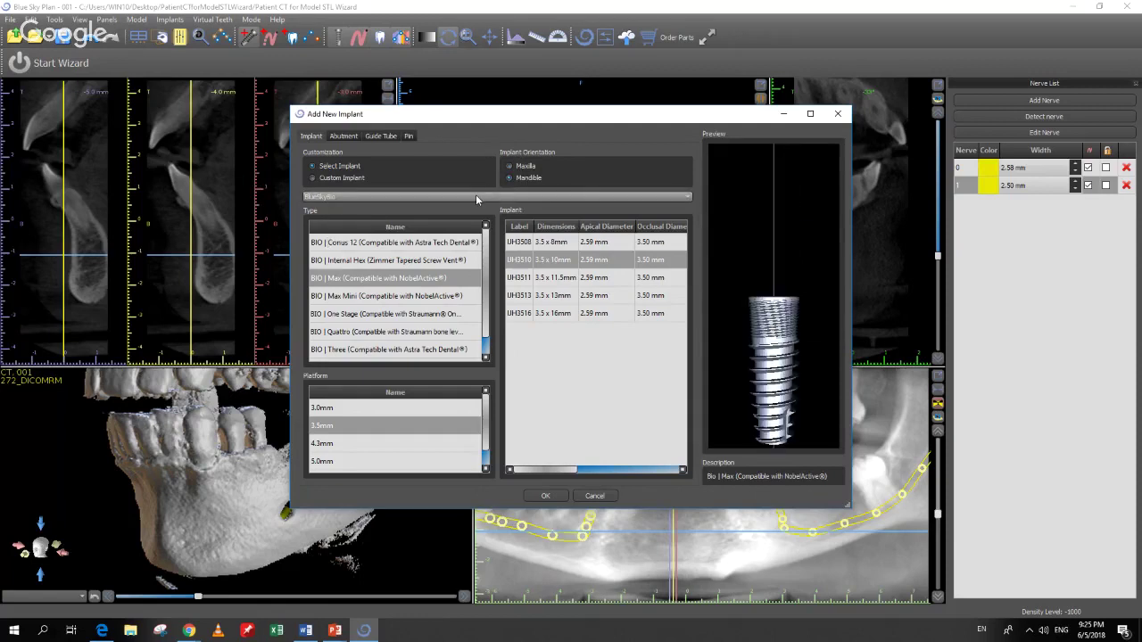
left_click(409, 276)
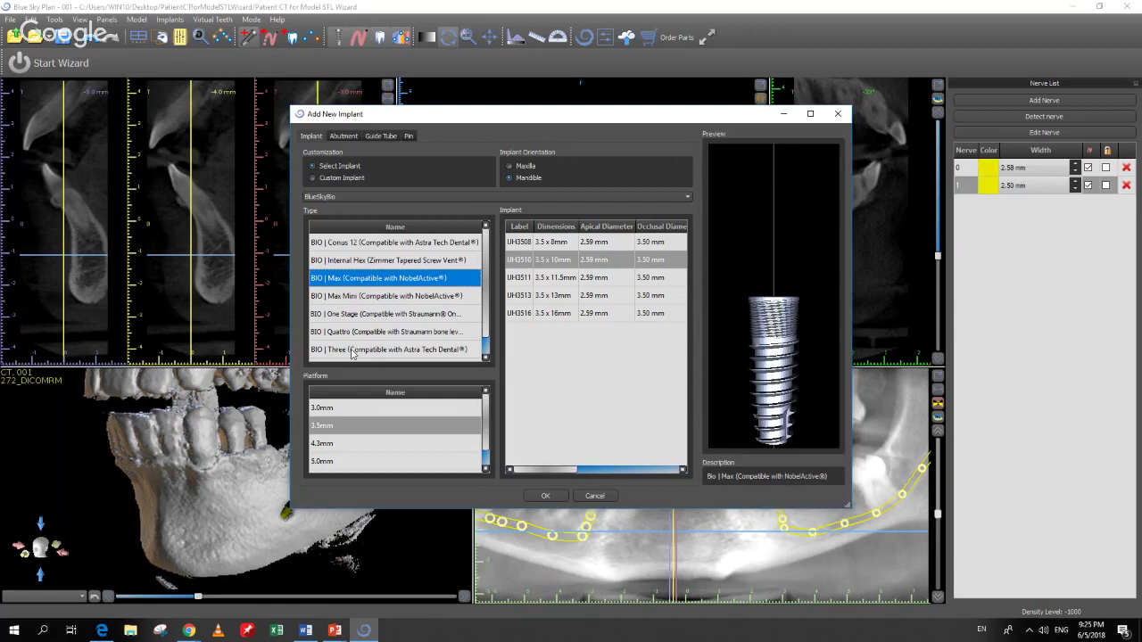
left_click(326, 443)
left_click(334, 427)
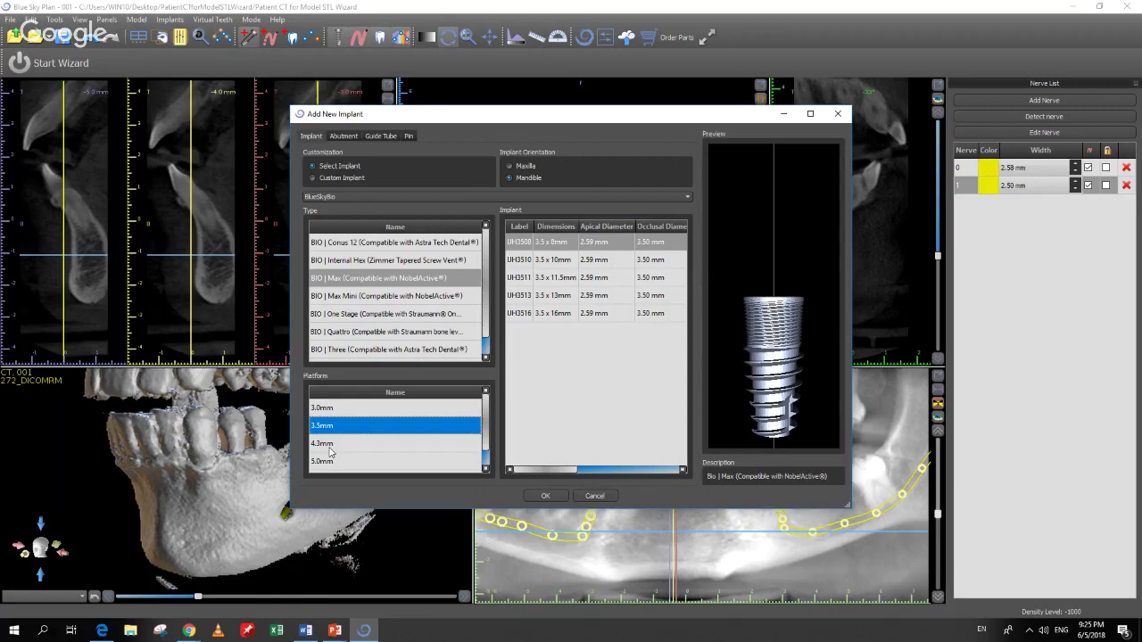
left_click(359, 409)
left_click(356, 426)
left_click(545, 262)
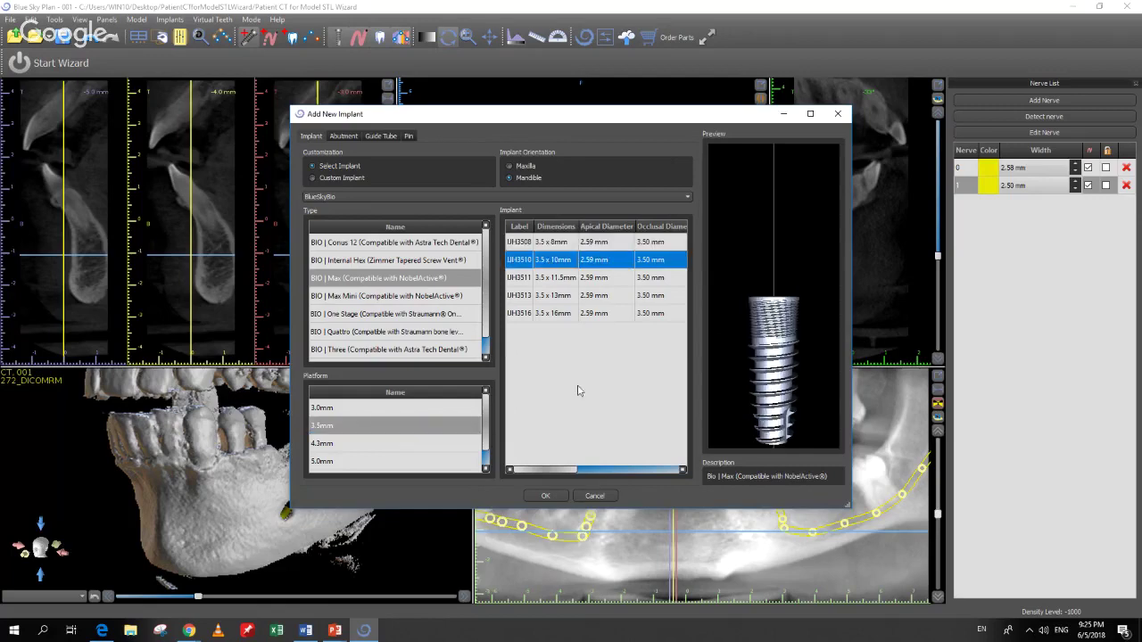
- Place the 3.5 x 10 mm BIO Max implant in the left premolar gap and lower it slightly into the bone
left_click(557, 502)
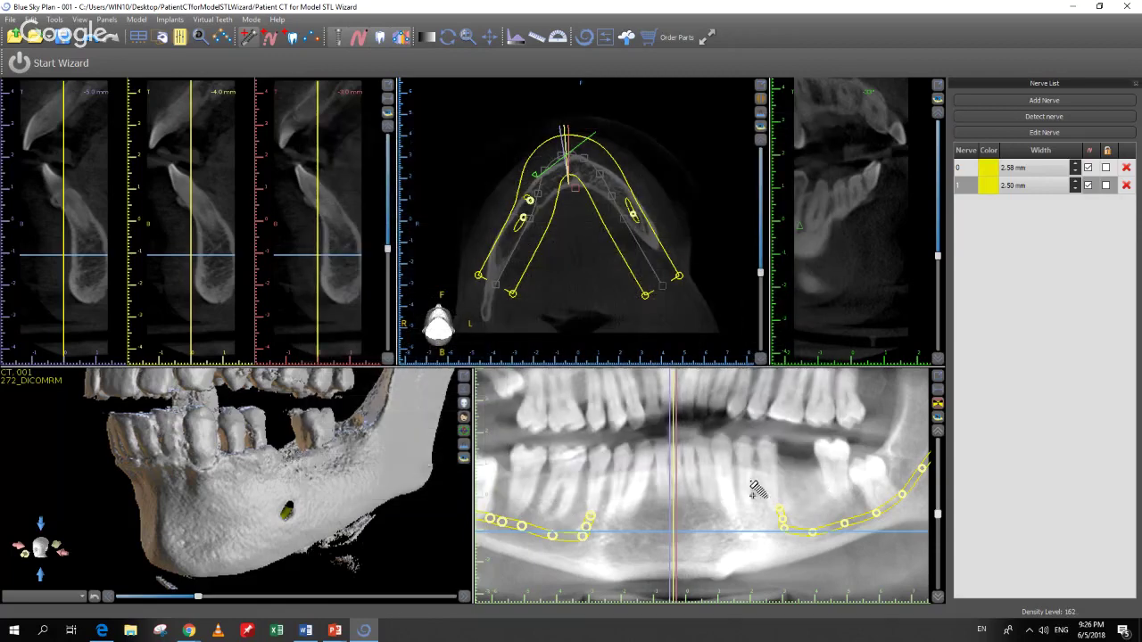
left_click(800, 469)
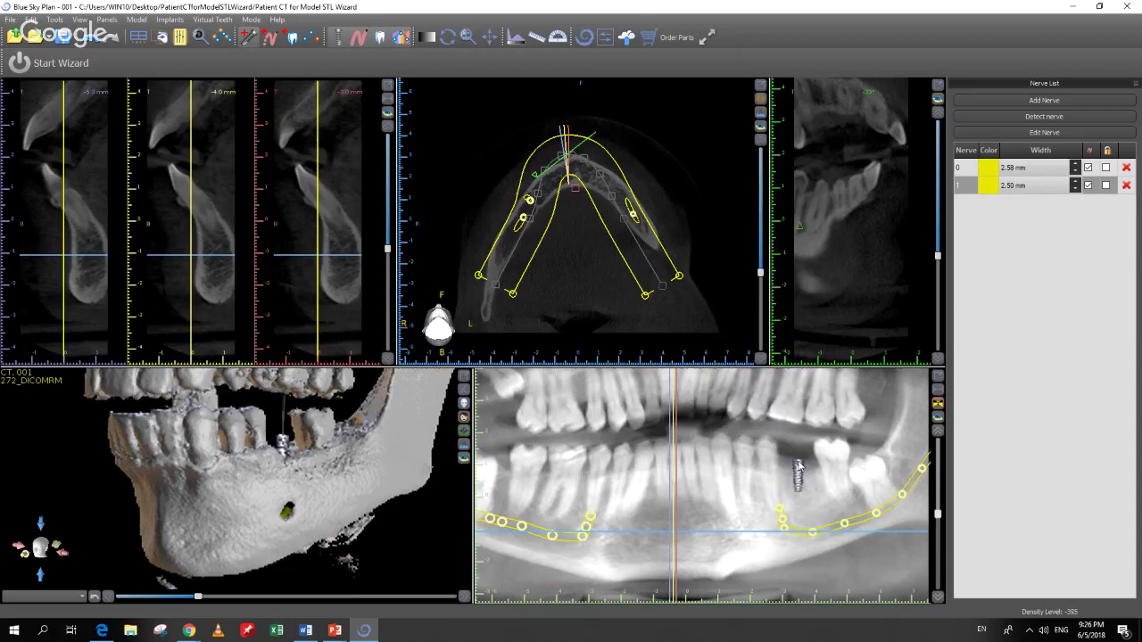
left_click(798, 465)
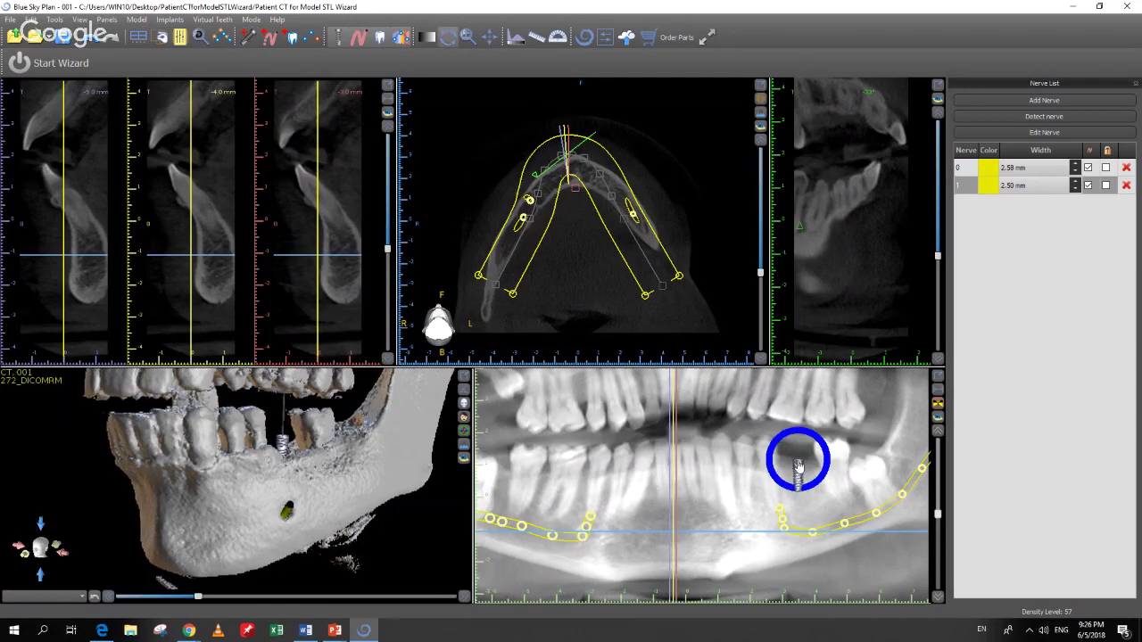
left_click_drag(798, 465, 818, 501)
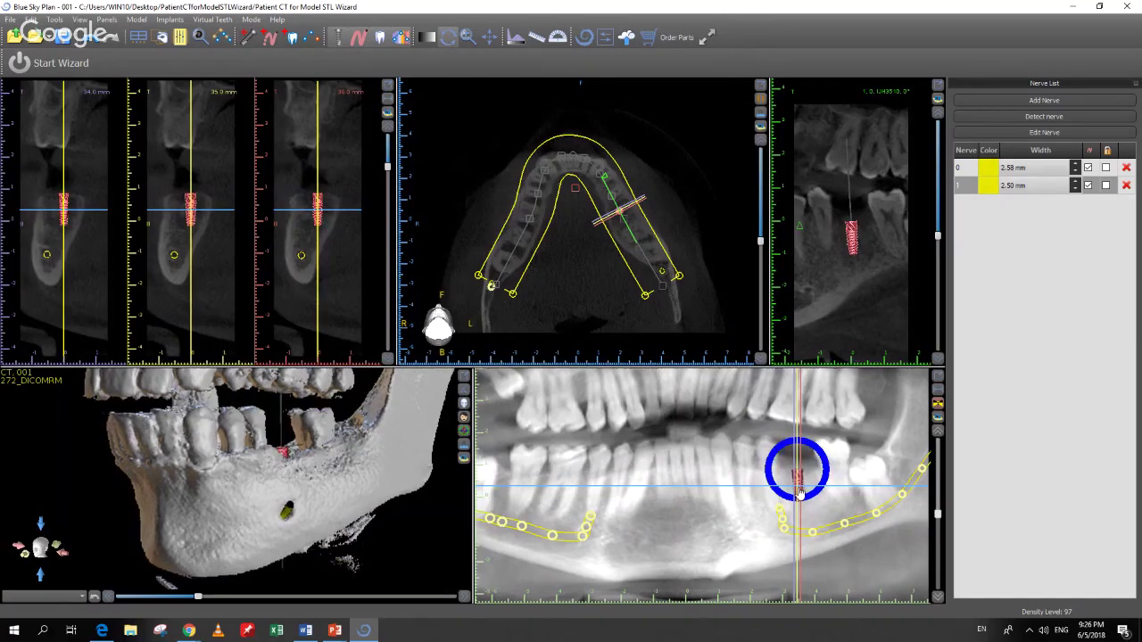
- Remove the BIO Max implant from the left premolar gap using its context menu
right_click(799, 492)
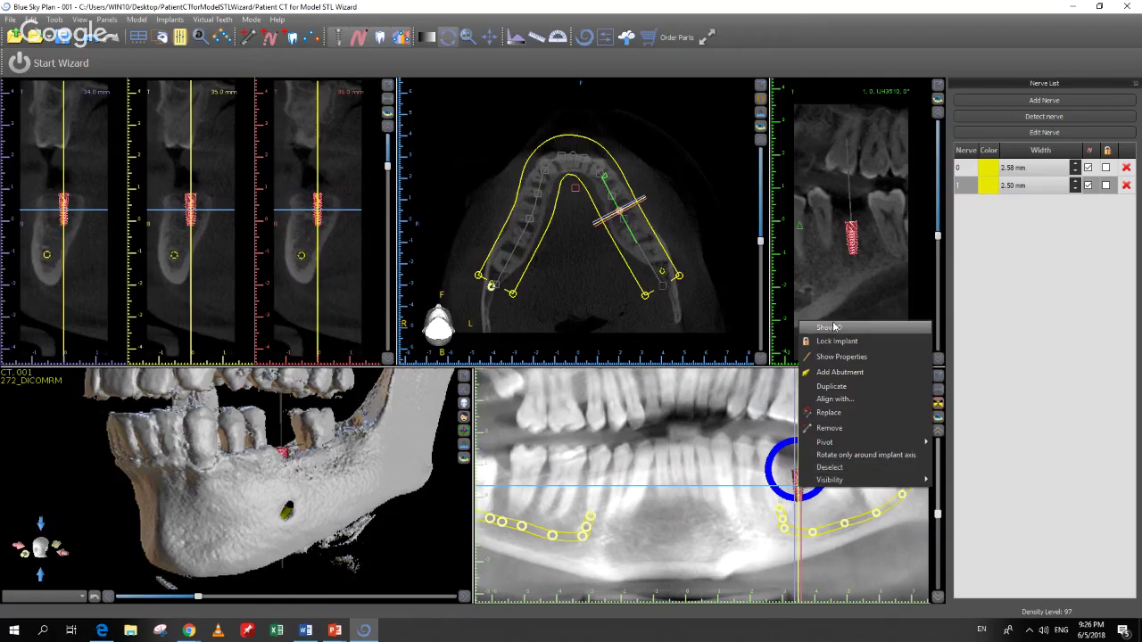
left_click(811, 430)
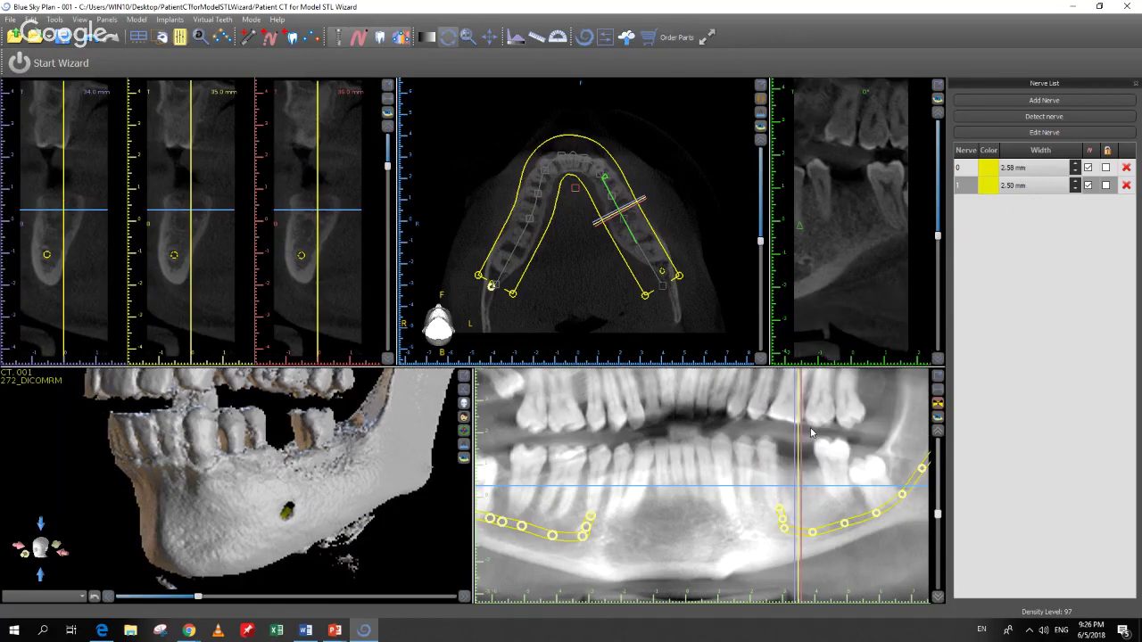
- Add a virtual lower-left second premolar crown with a 3.5 x 10 mm Max UH3510 implant beneath it
left_click(292, 37)
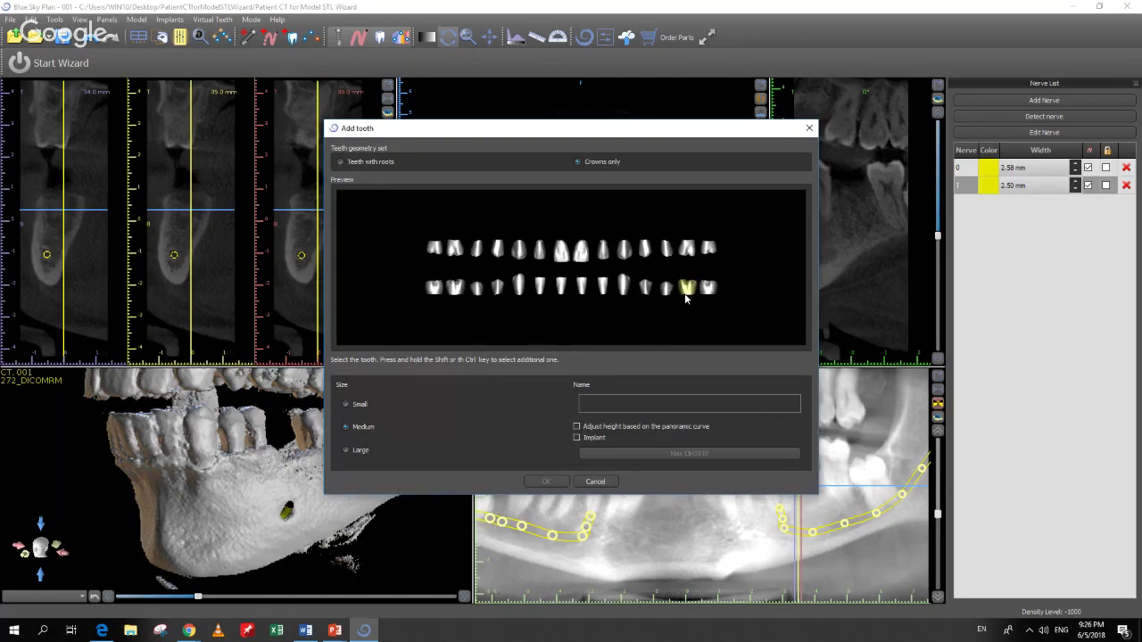
left_click_drag(719, 132, 615, 123)
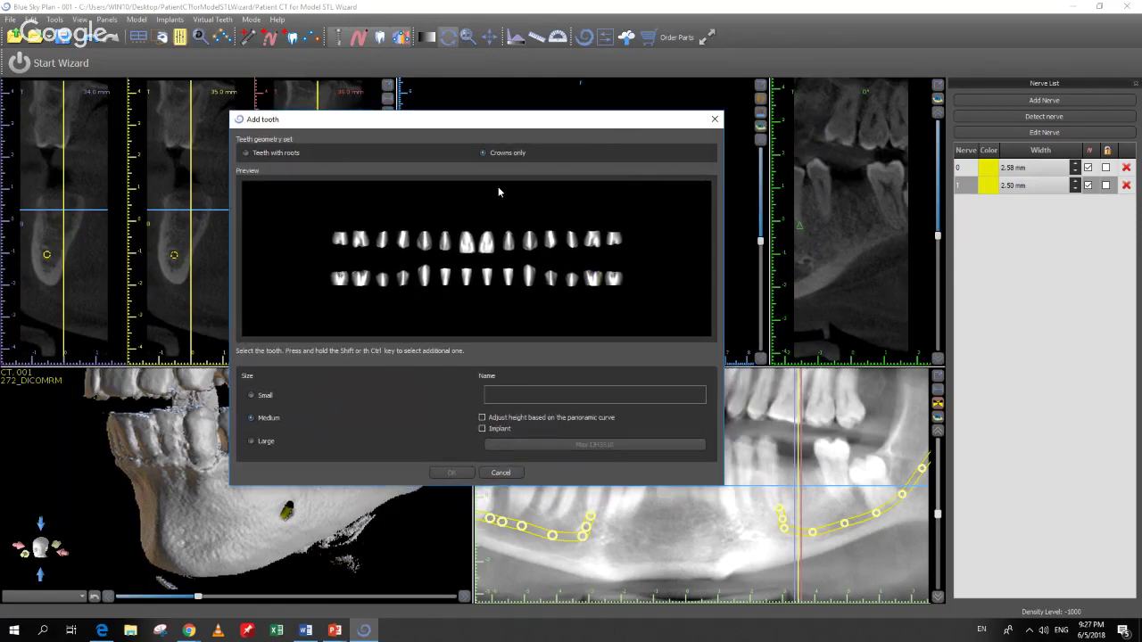
left_click(570, 280)
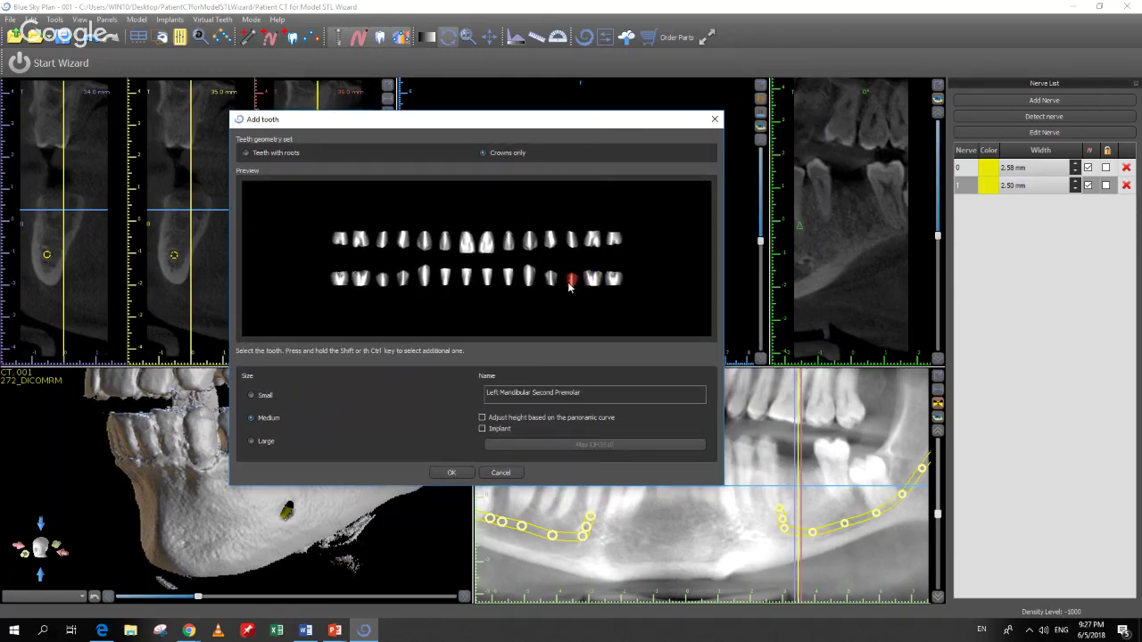
left_click(505, 430)
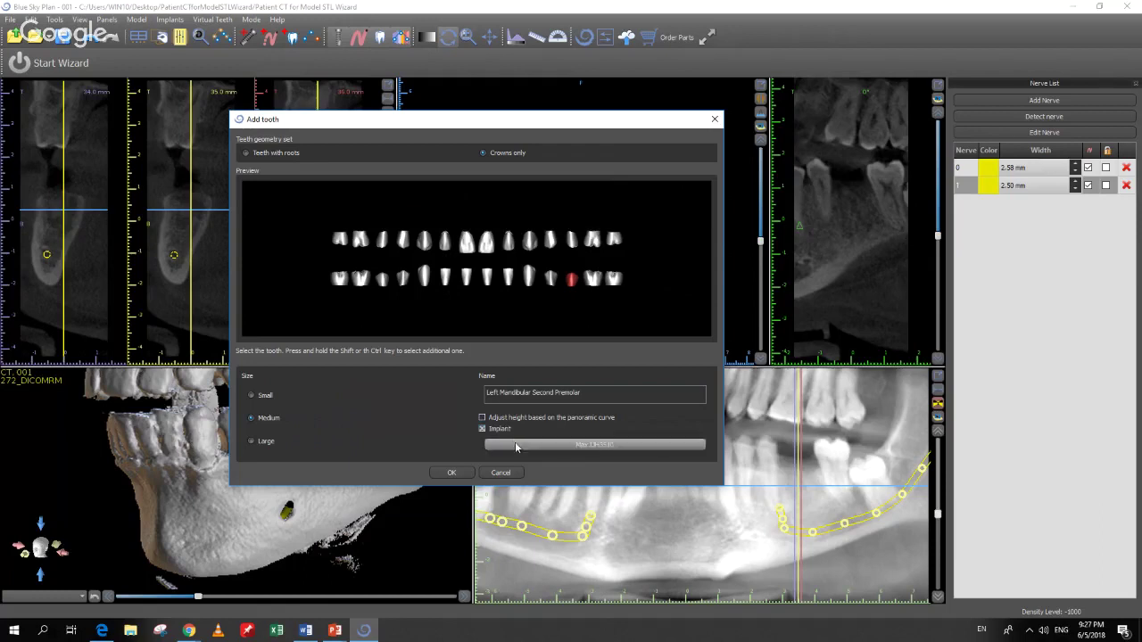
left_click(649, 445)
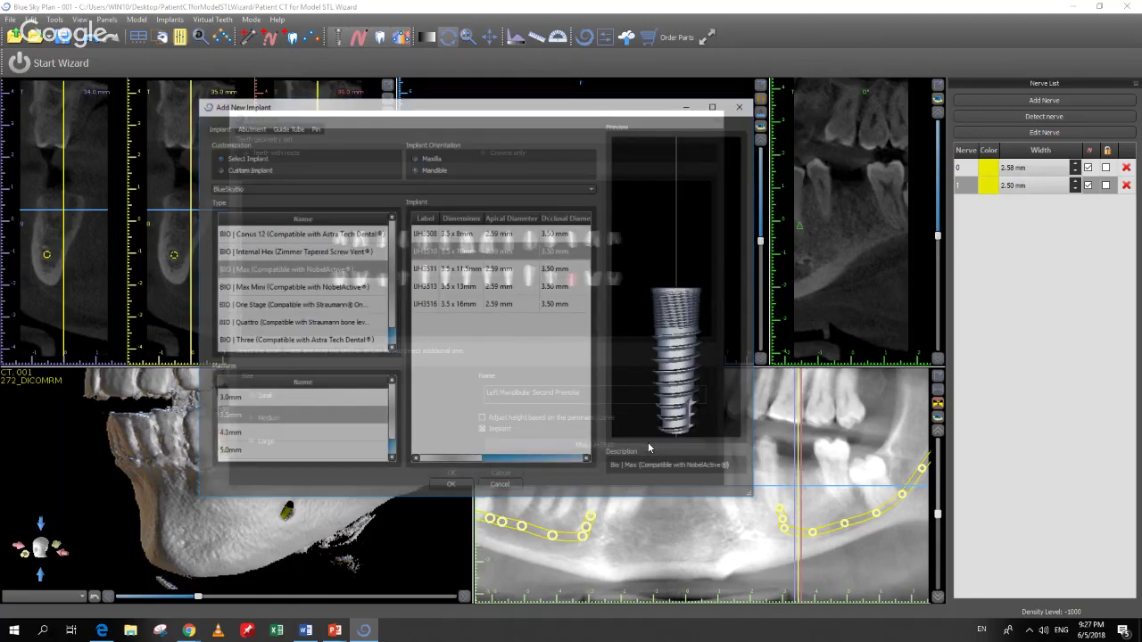
left_click(450, 486)
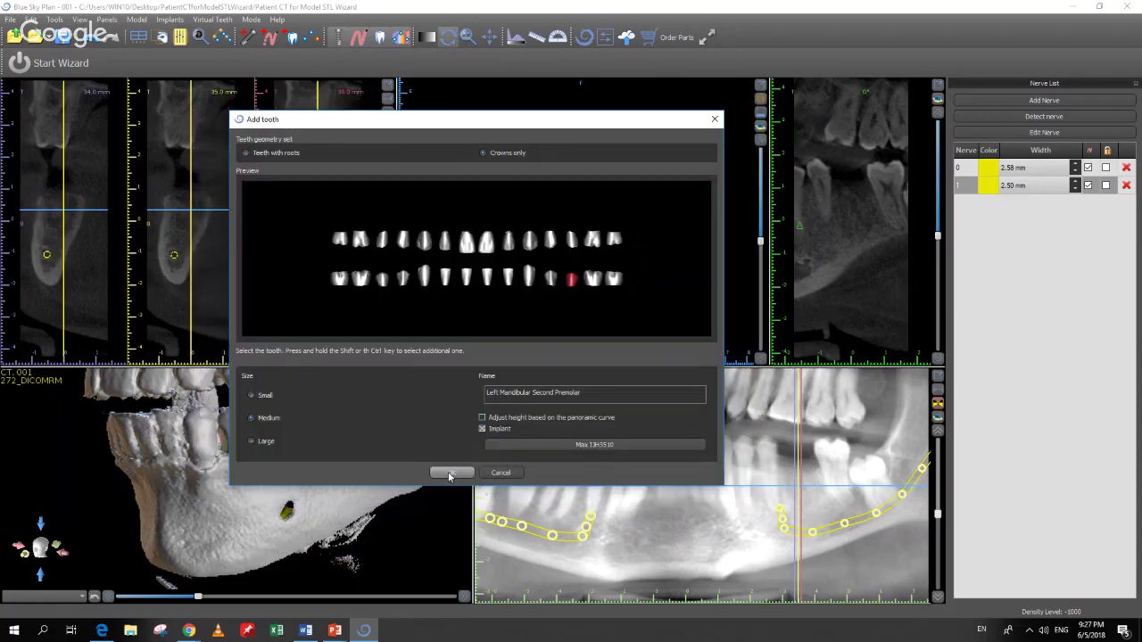
left_click(449, 474)
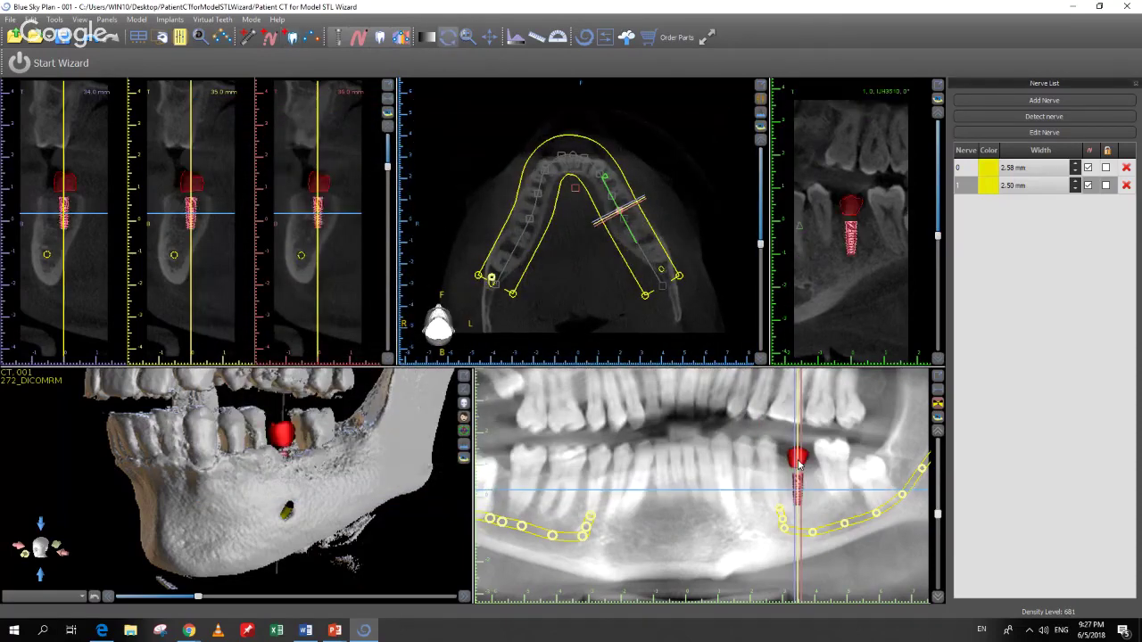
- Shift and tilt the new UH3510 implant slightly in the panoramic view
left_click(800, 493)
left_click_drag(800, 494, 808, 506)
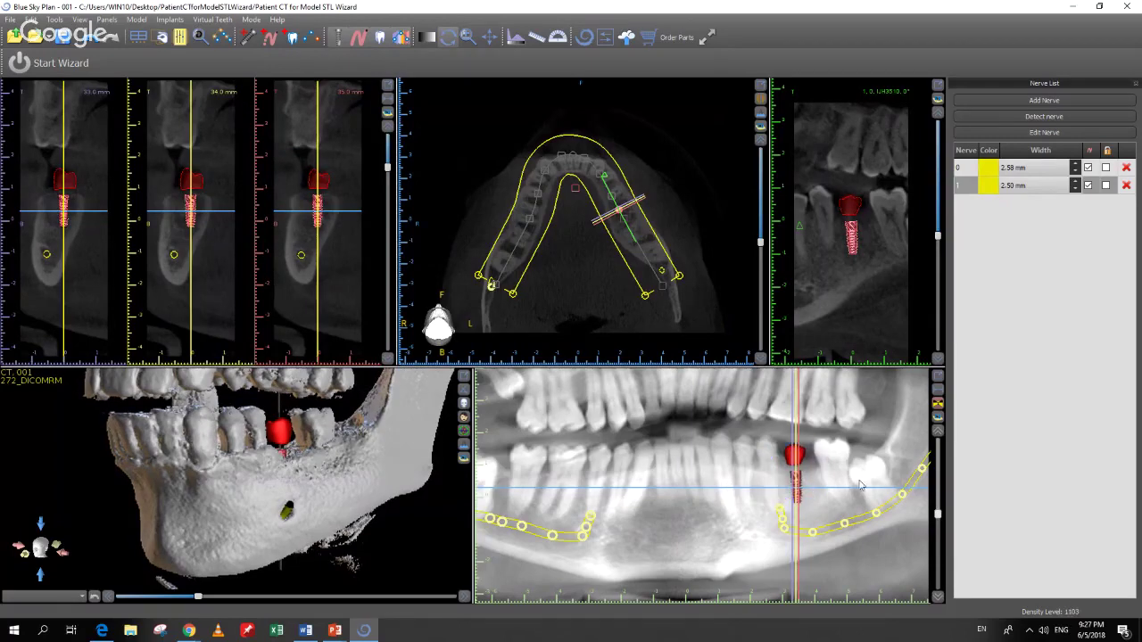
mouse_move(800, 457)
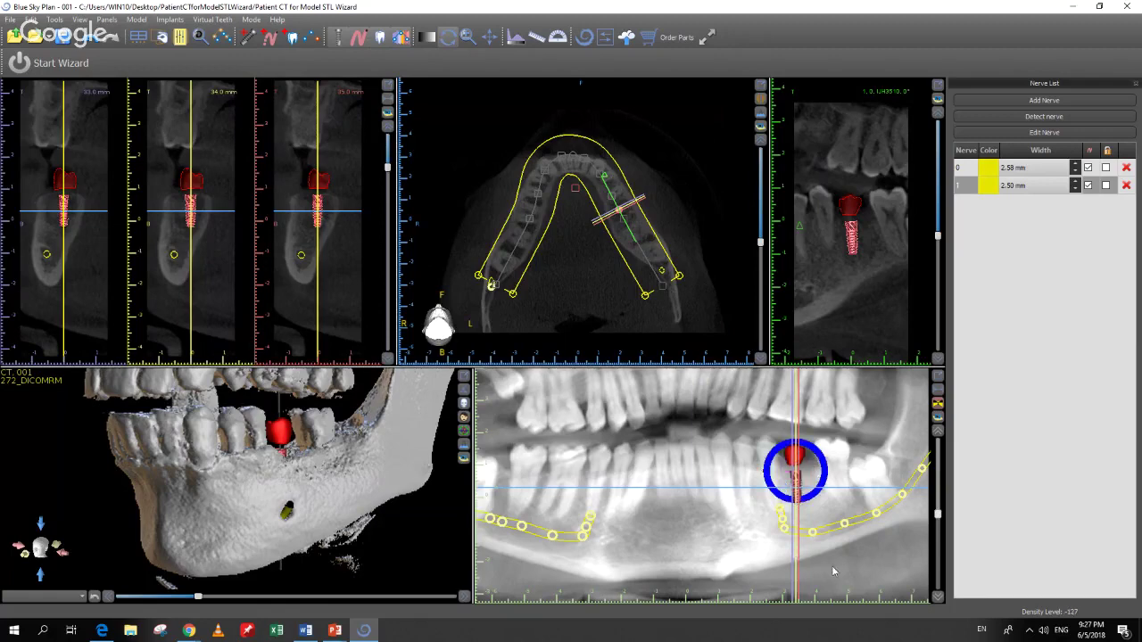
scroll(820, 493, "up", 2)
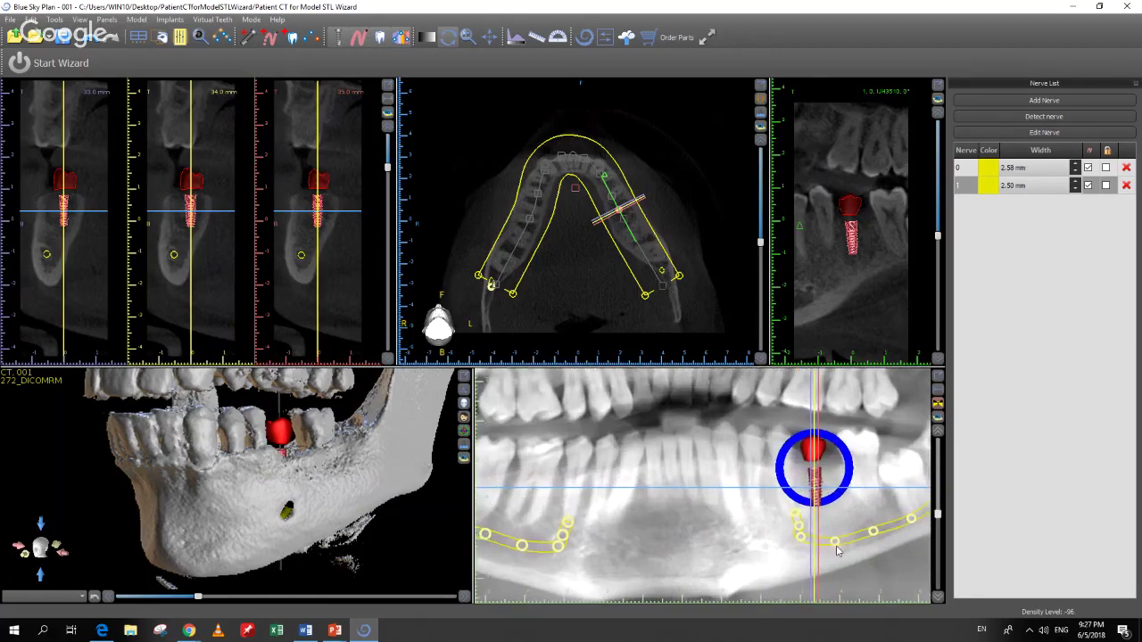
- Bring up the implant's properties and settings in the Implant List
right_click(815, 492)
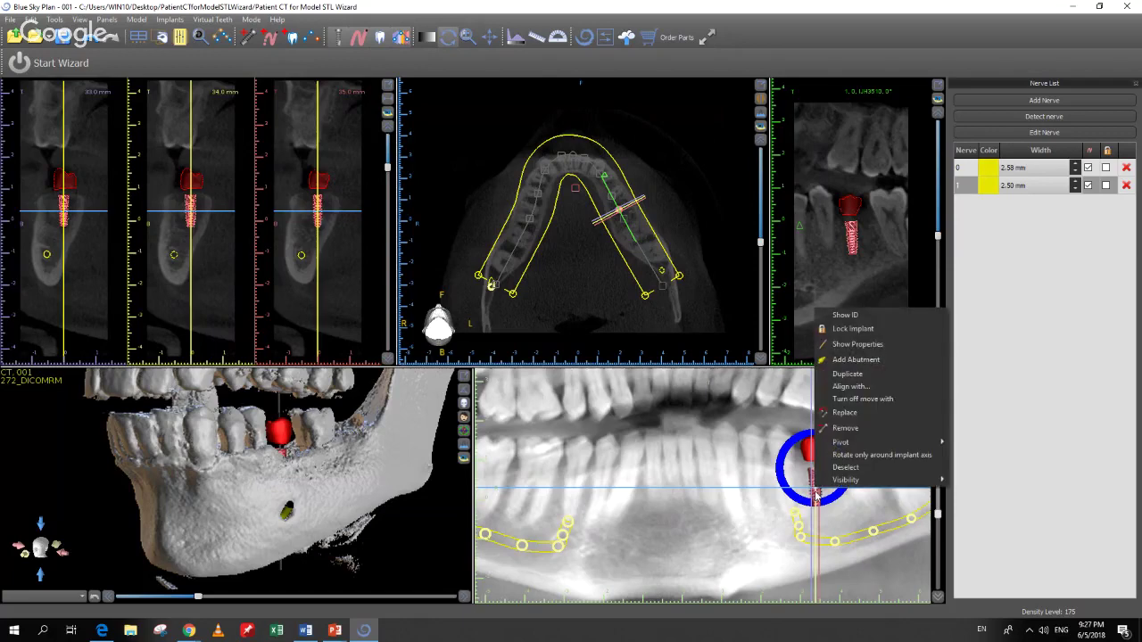
left_click(817, 501)
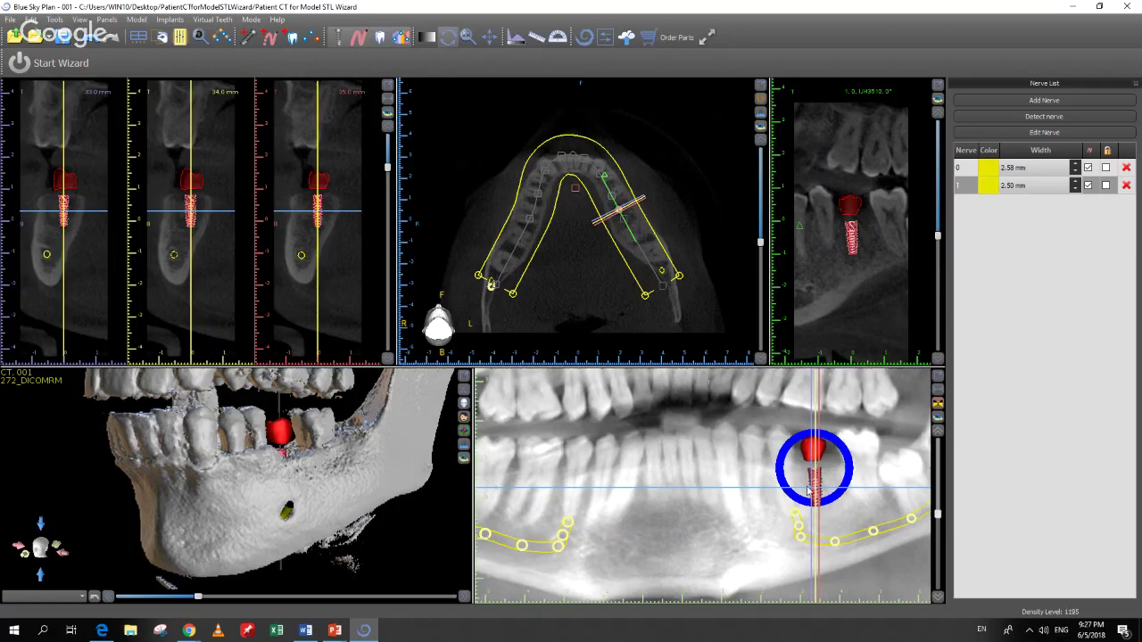
left_click(774, 488)
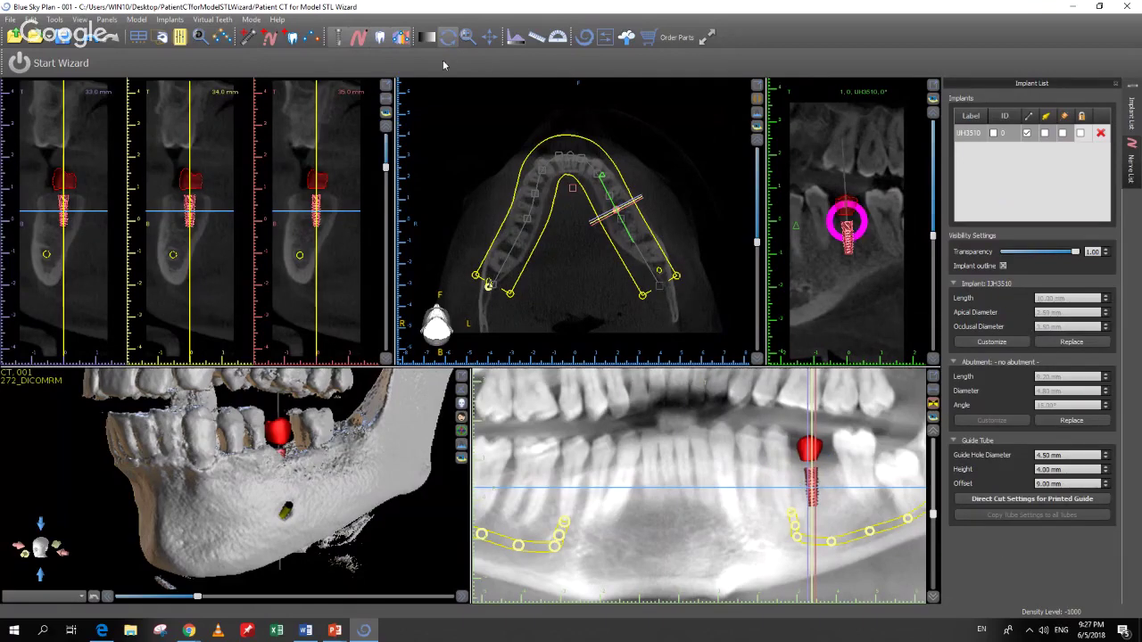
- Lower the UH3510 implant's transparency from 1.00 to 0.30 in Visibility Settings
left_click(247, 19)
left_click(248, 20)
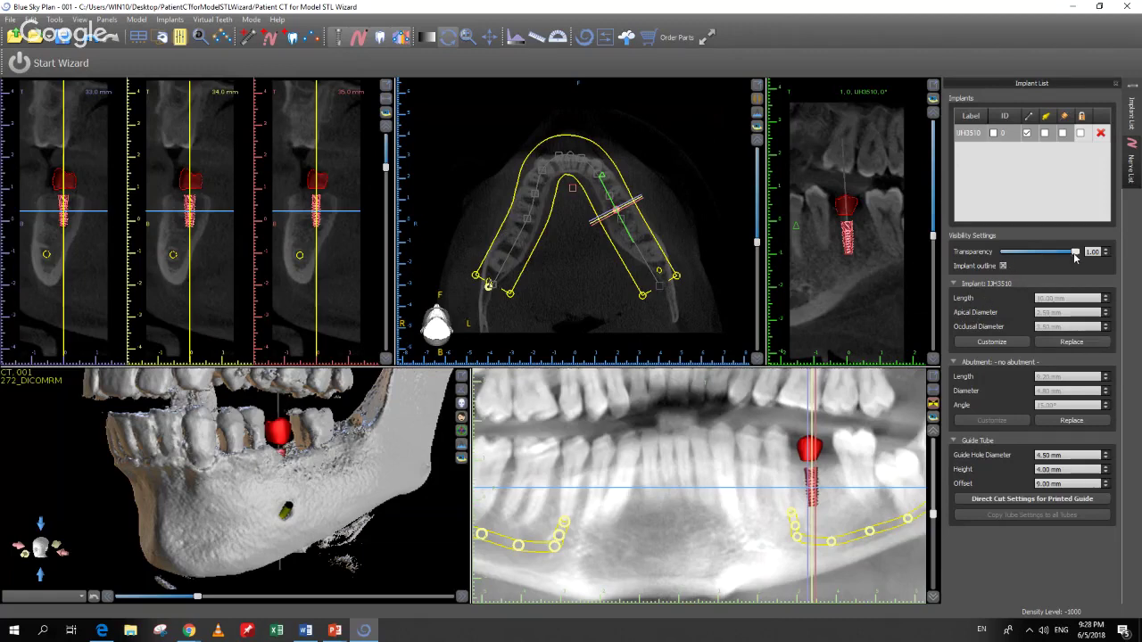
mouse_move(1074, 252)
left_mouse_down()
mouse_move(1006, 264)
mouse_move(1075, 253)
left_mouse_up()
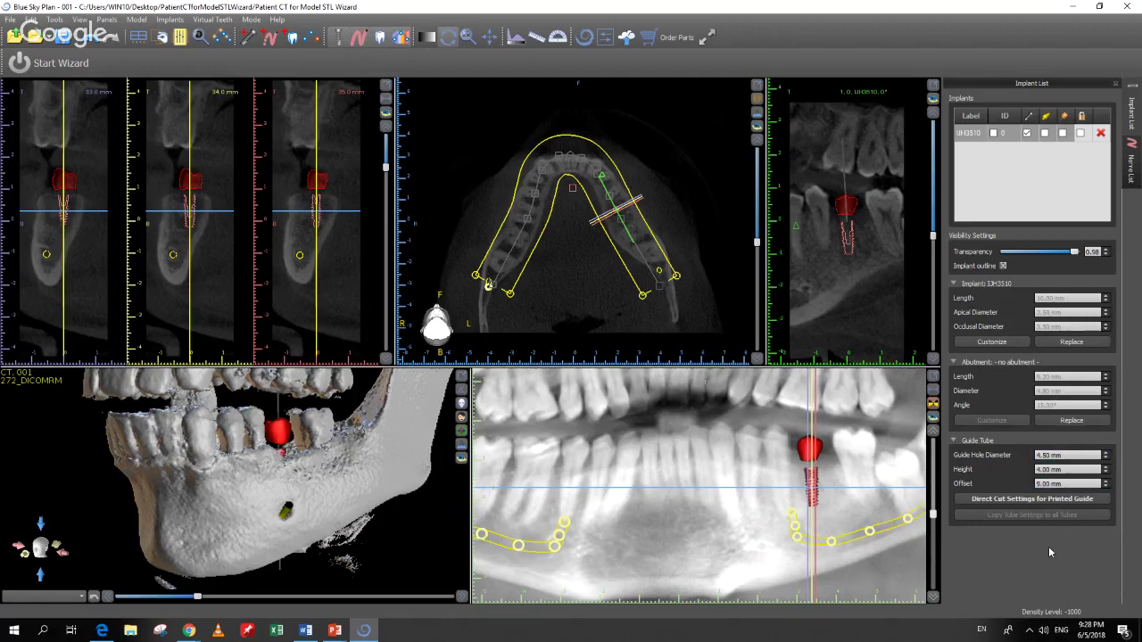
- Return to the Implant List, zoom the panorama in around the UH3510 implant, and select it
left_click(1131, 162)
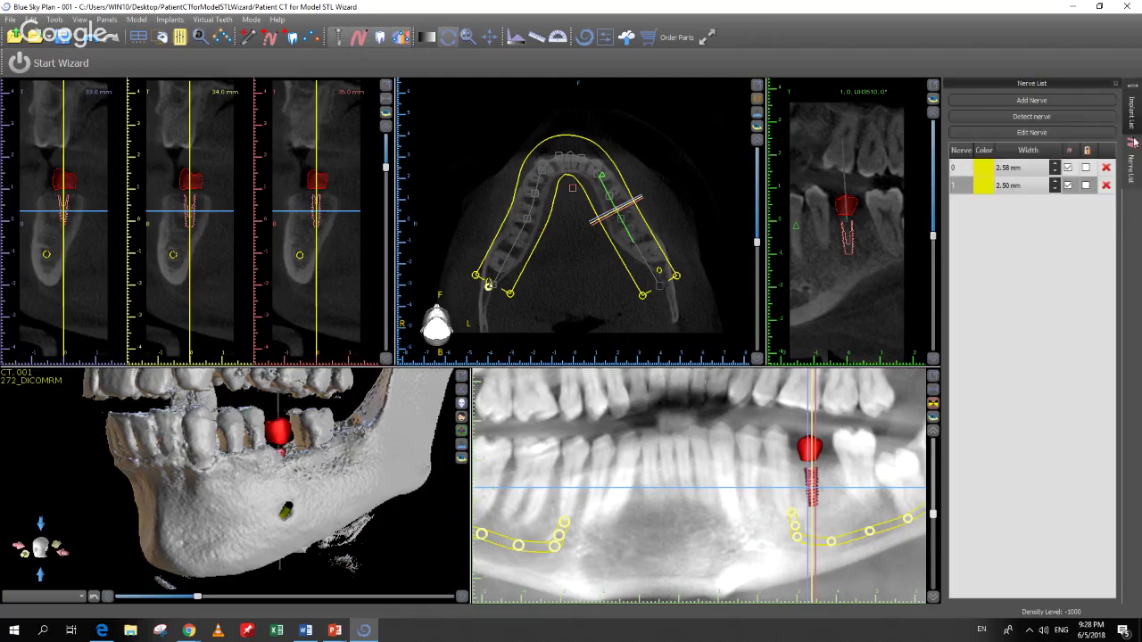
left_click(1134, 117)
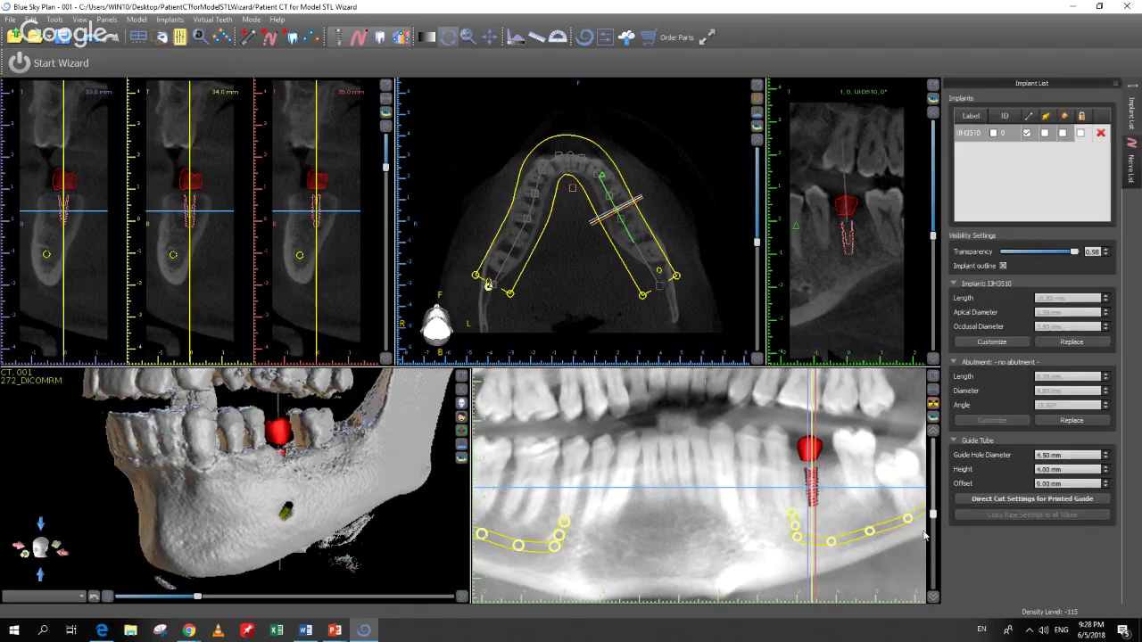
mouse_move(802, 455)
scroll(886, 566, "up", 1)
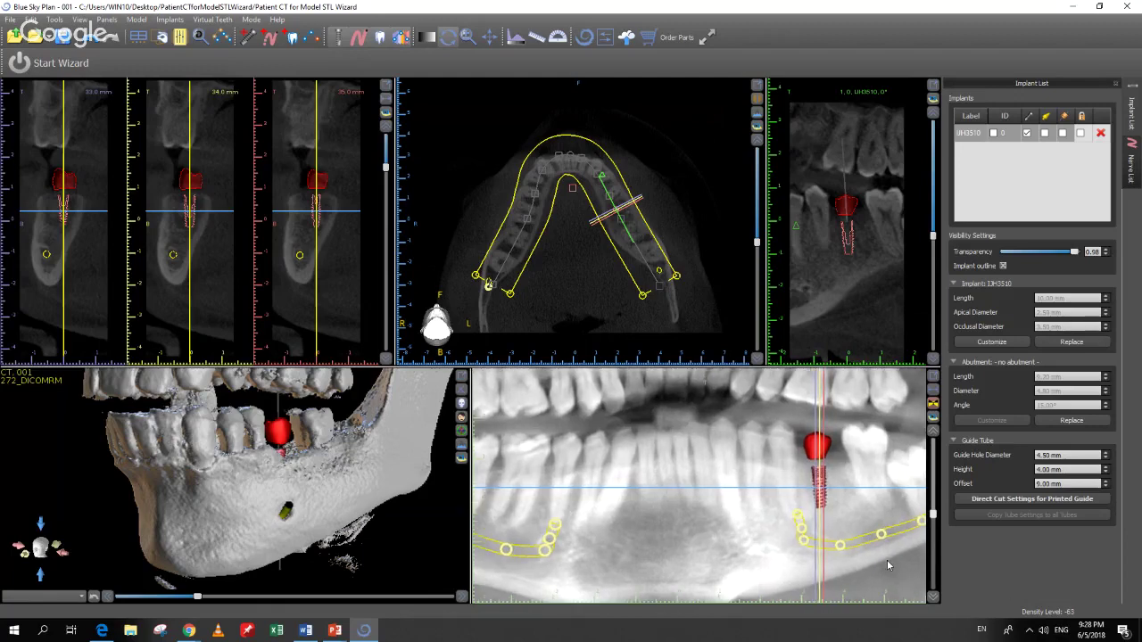
scroll(887, 560, "up", 1)
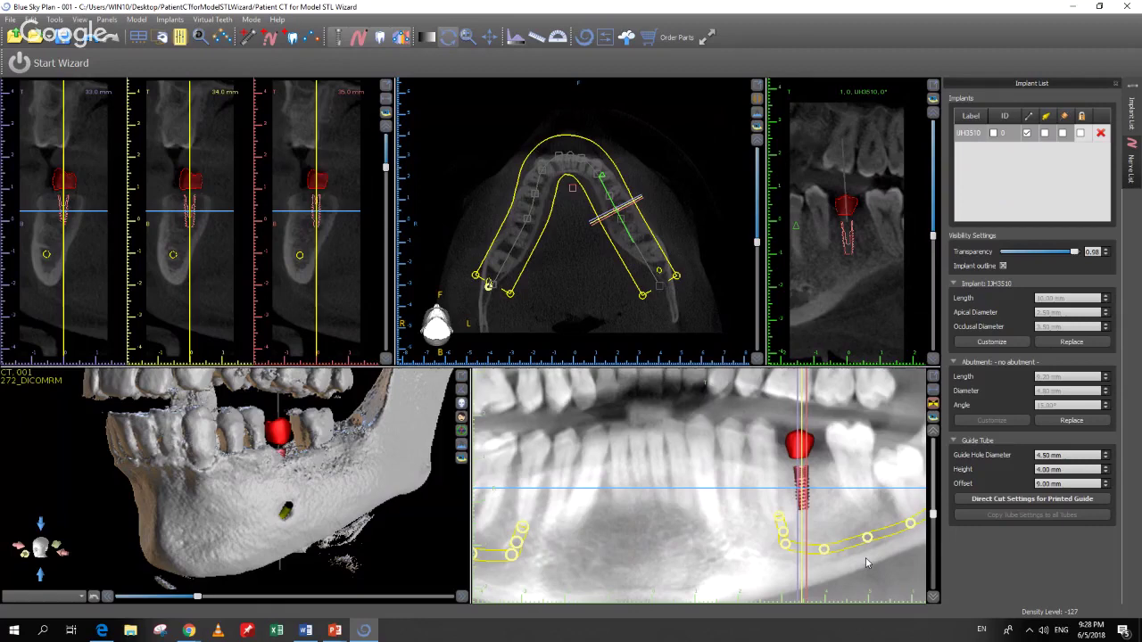
left_click(819, 470)
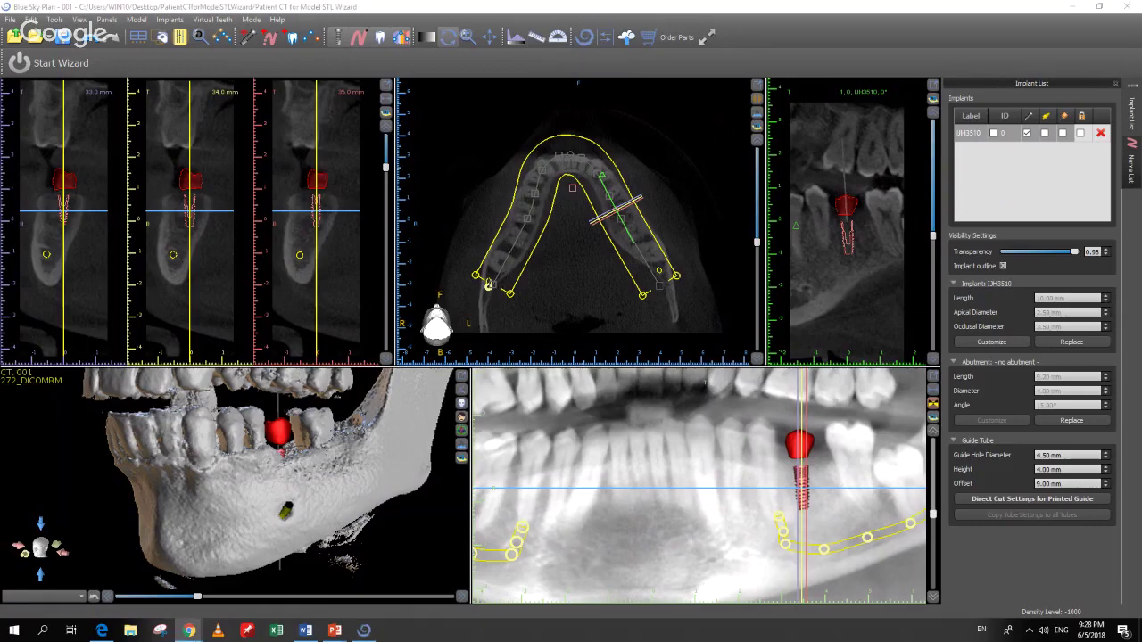
key("alt+Tab")
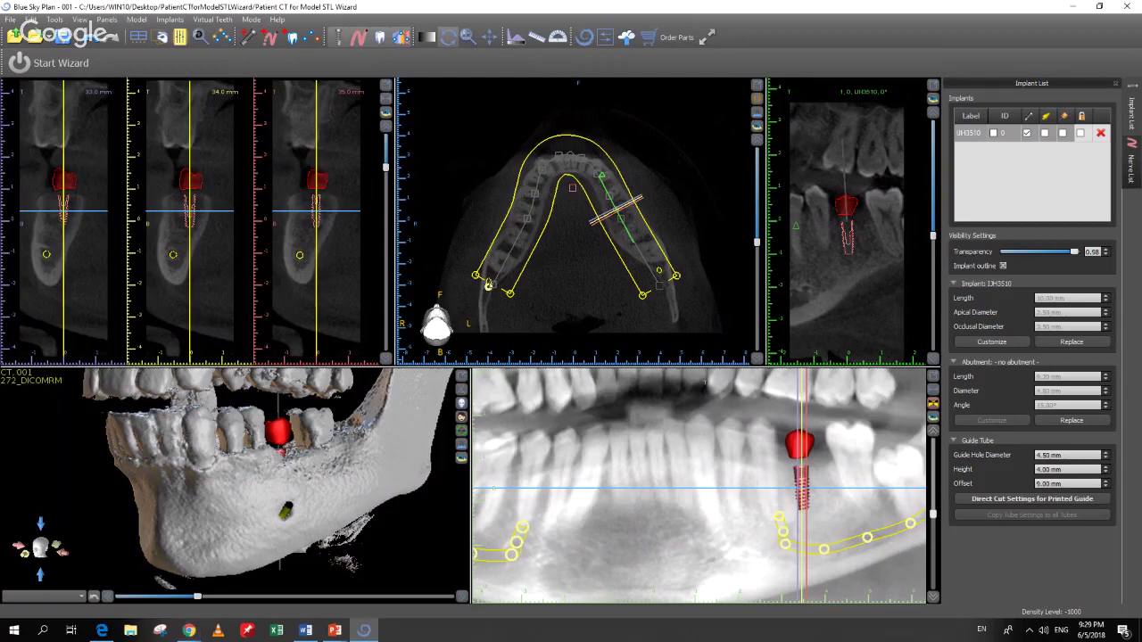
- Measure two distances from the implant apex toward the nerve canal: 9.06 mm and 4.80 mm
left_click(539, 42)
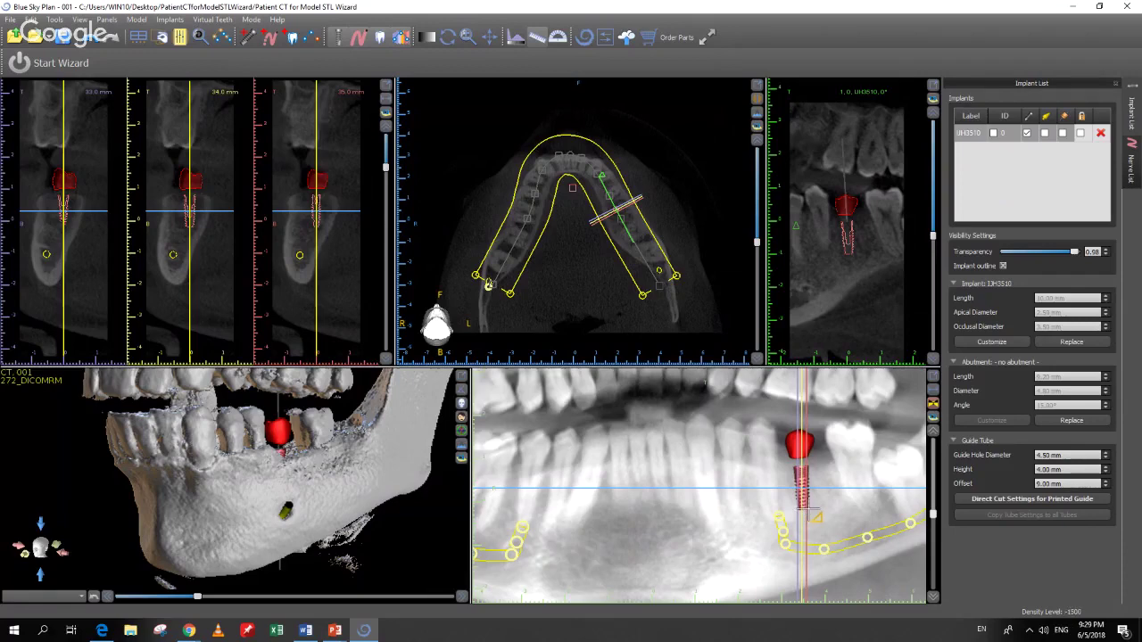
left_click(805, 509)
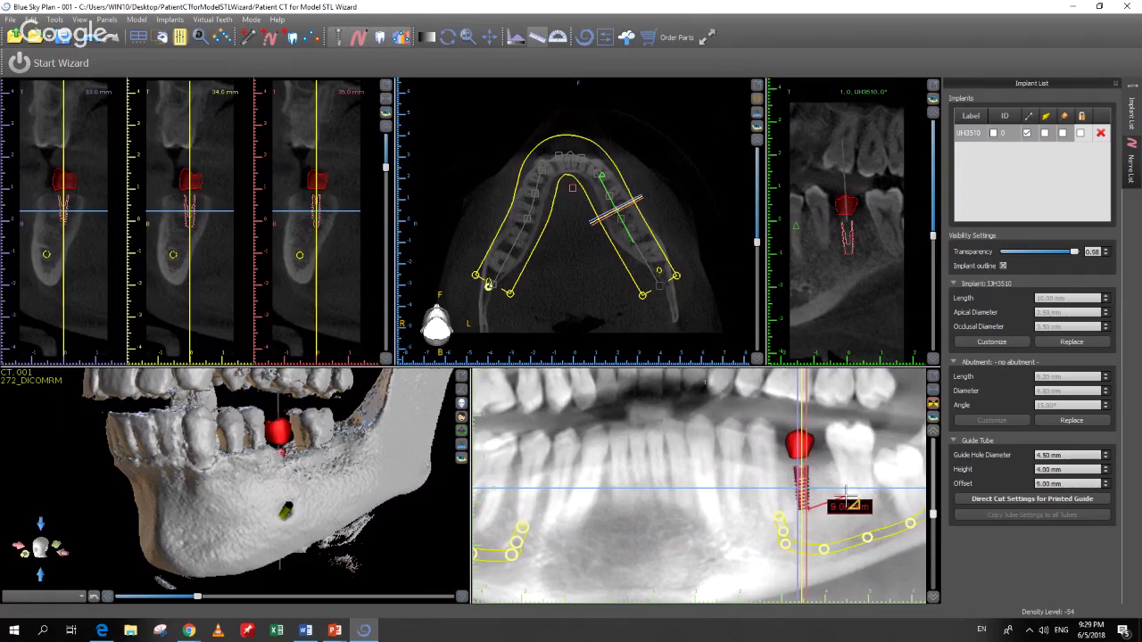
left_click(848, 498)
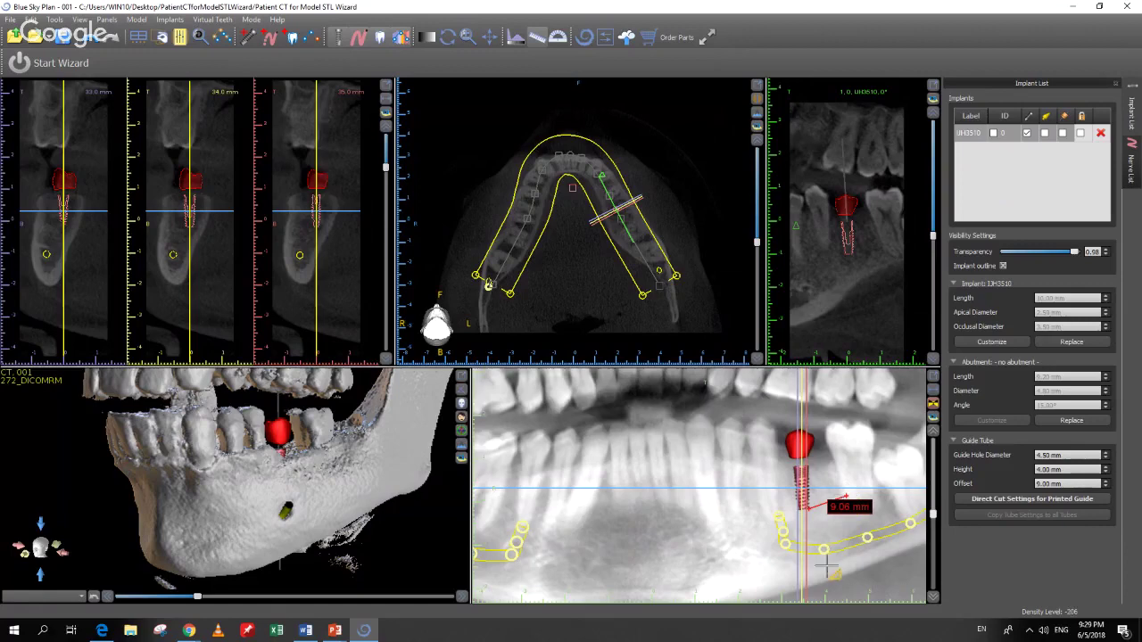
left_click(795, 511)
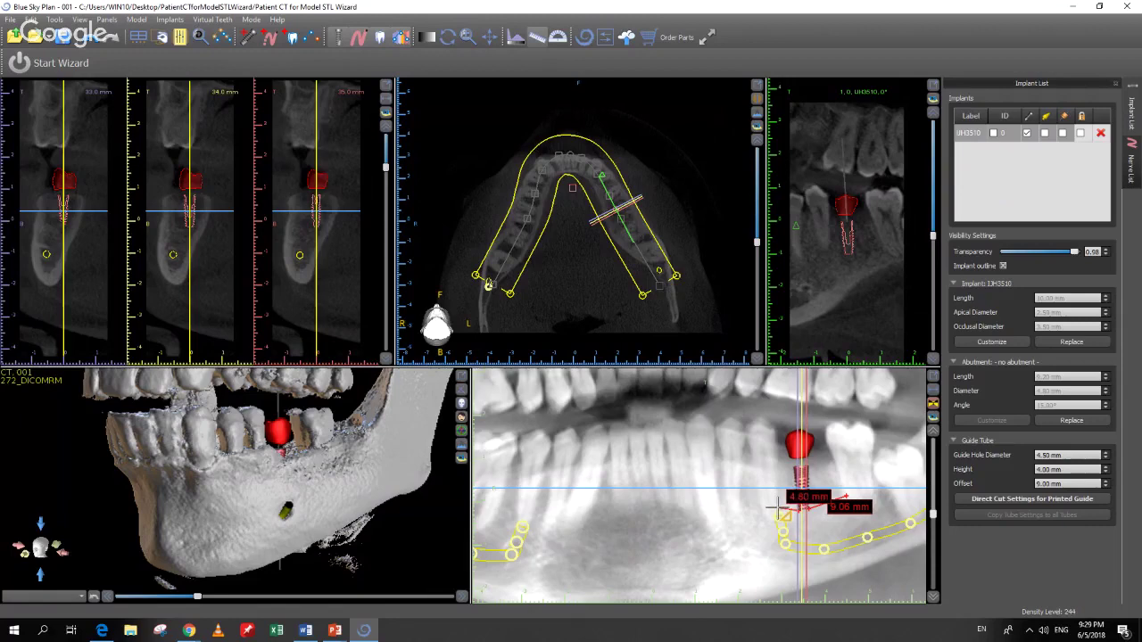
left_click(776, 507)
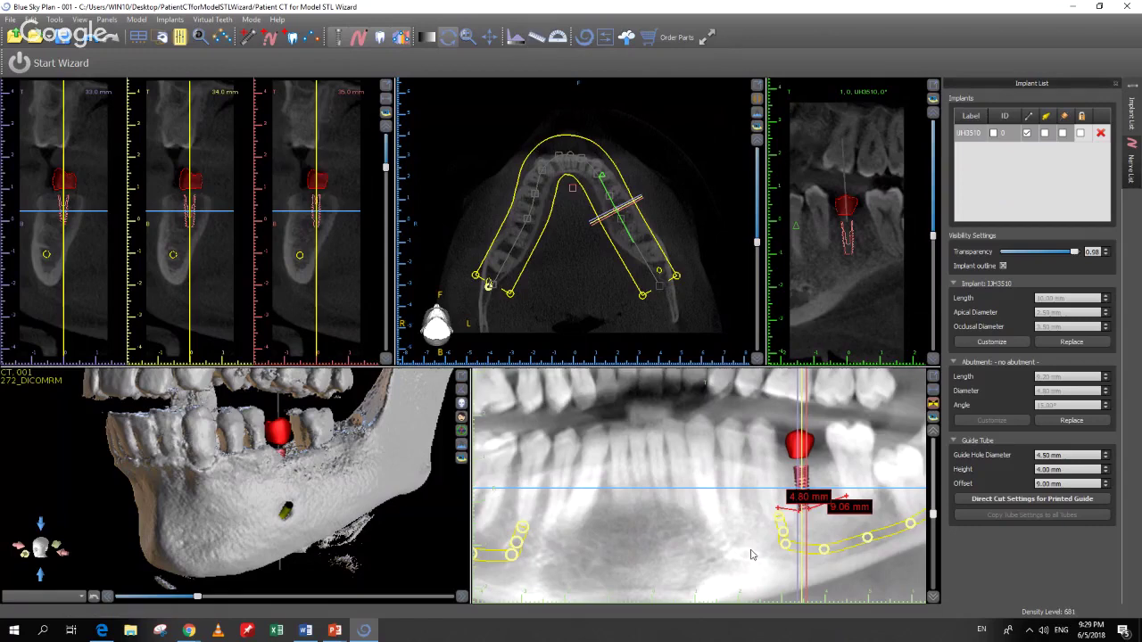
- Move the 4.80 mm label left and the 9.06 mm label upward, clear of the implant
scroll(751, 555, "down", 2)
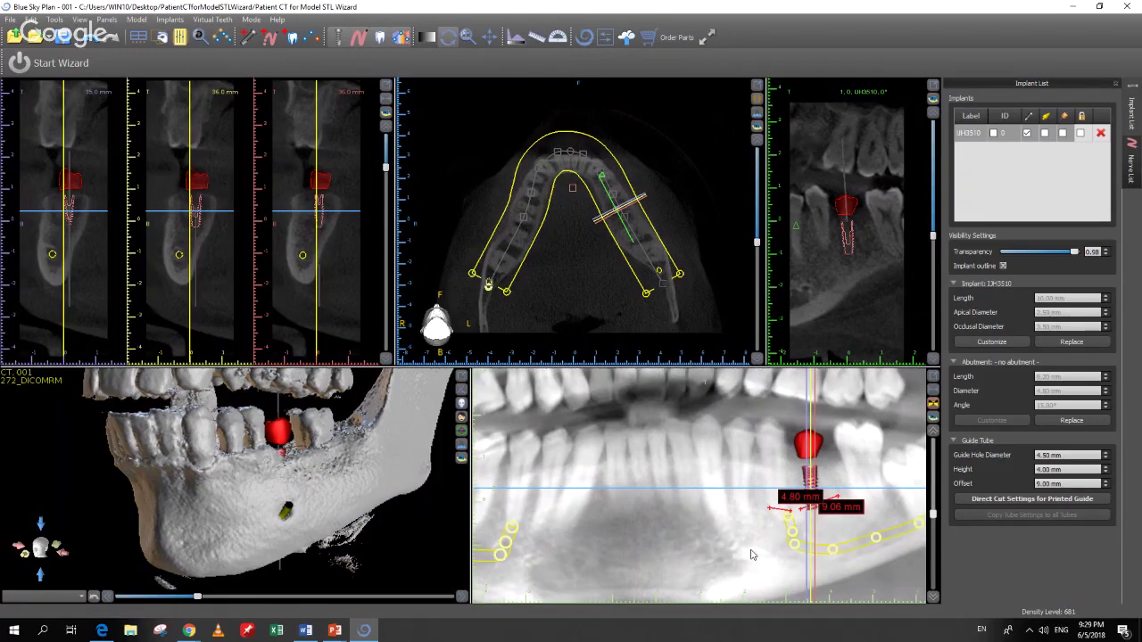
scroll(751, 555, "up", 2)
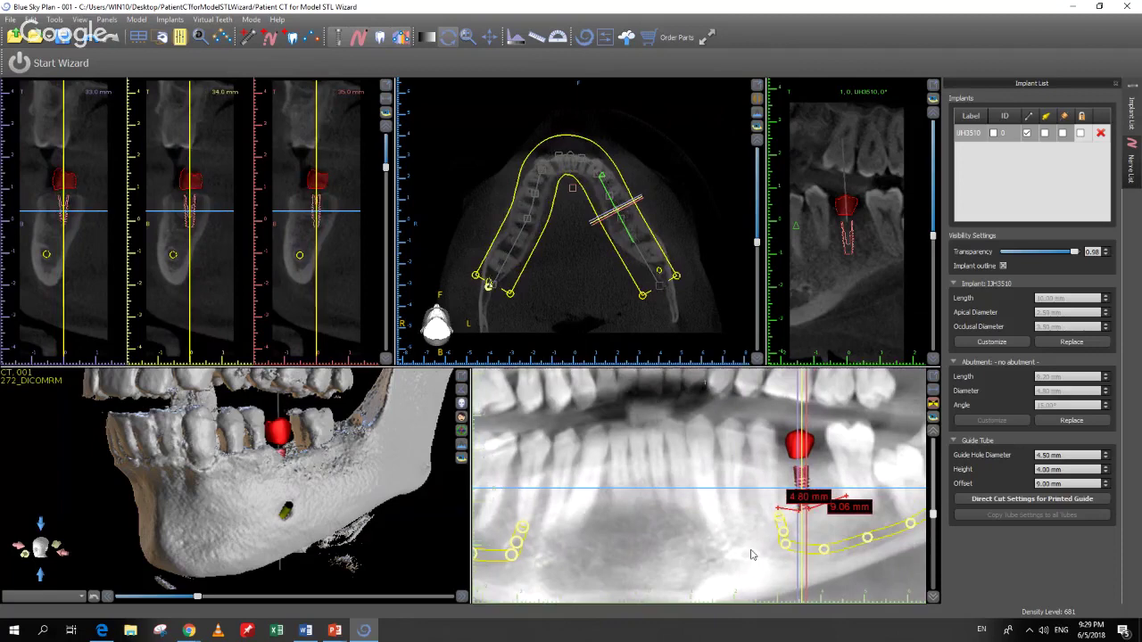
scroll(751, 555, "down", 2)
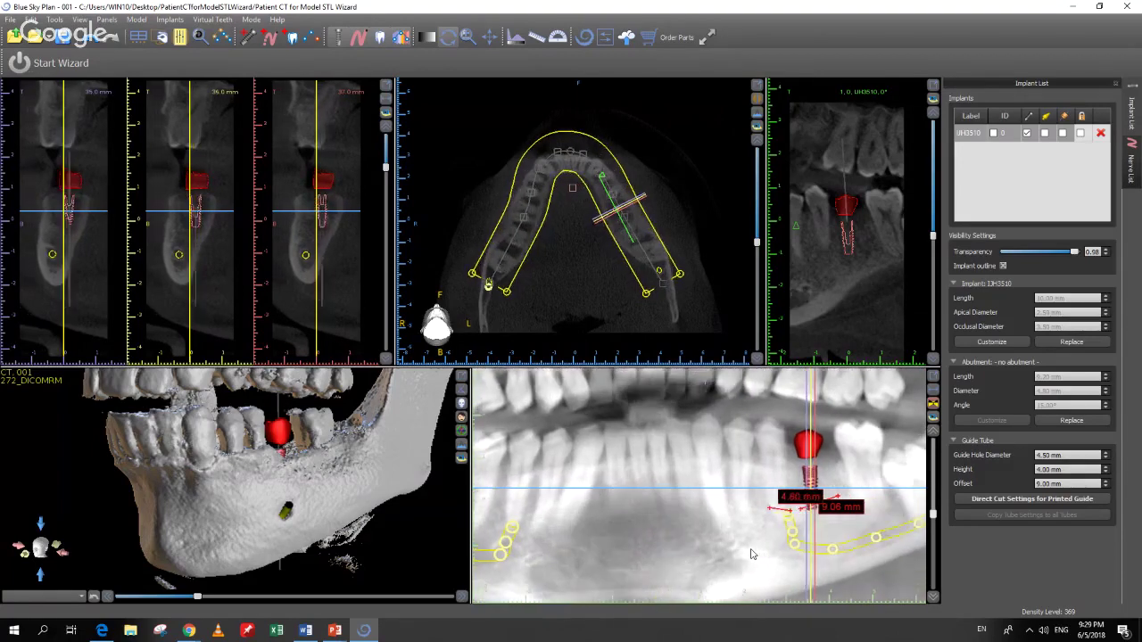
scroll(751, 555, "up", 1)
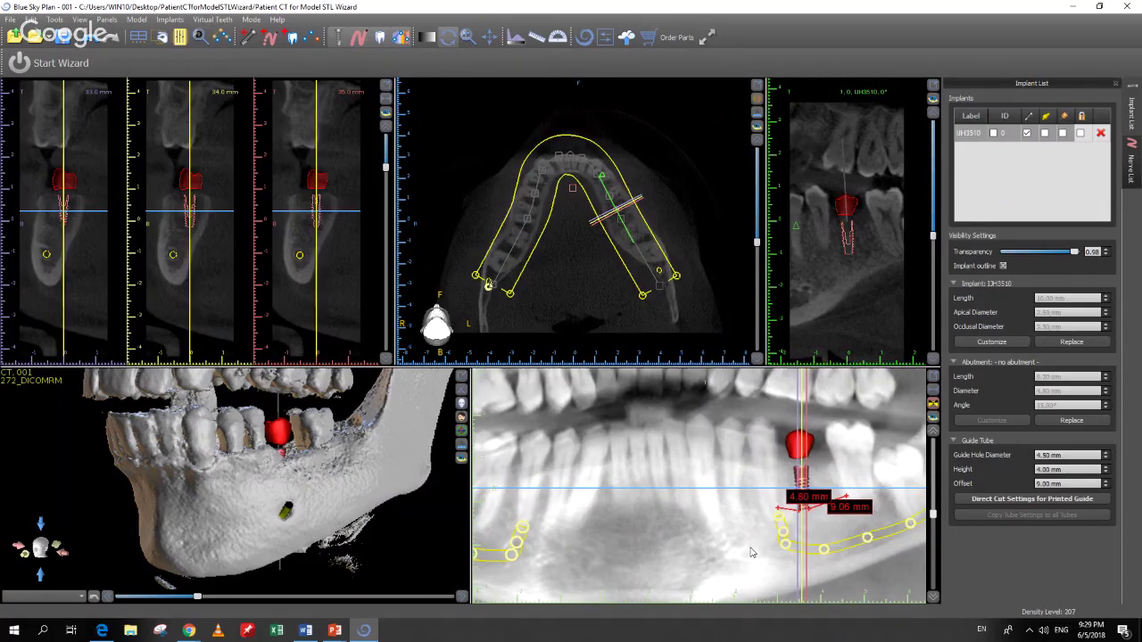
scroll(752, 554, "down", 1)
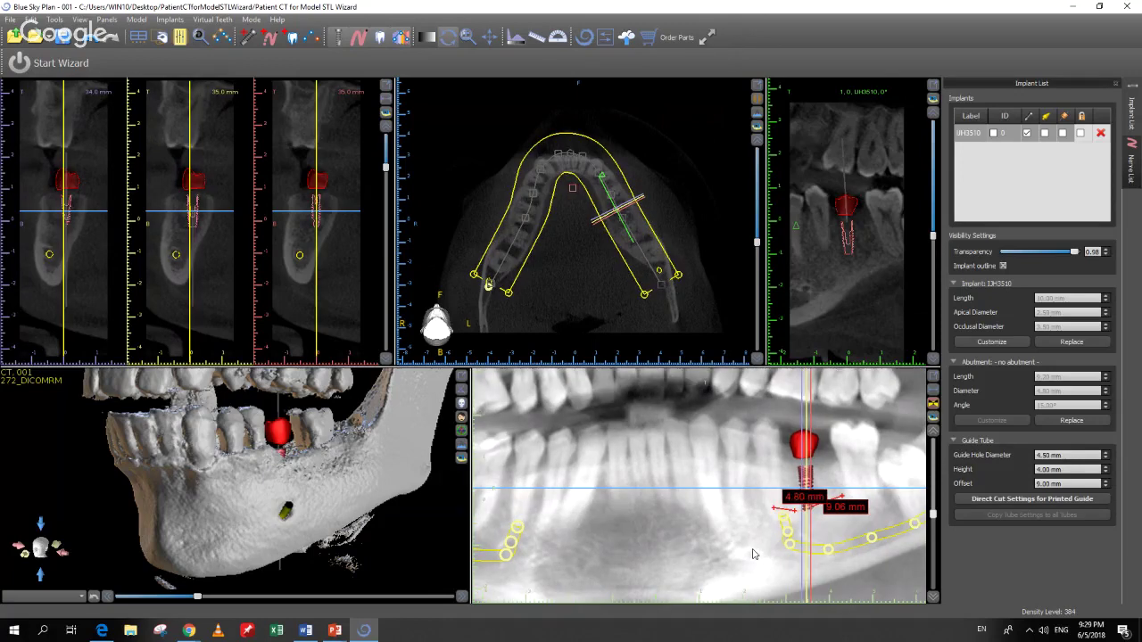
scroll(752, 554, "up", 2)
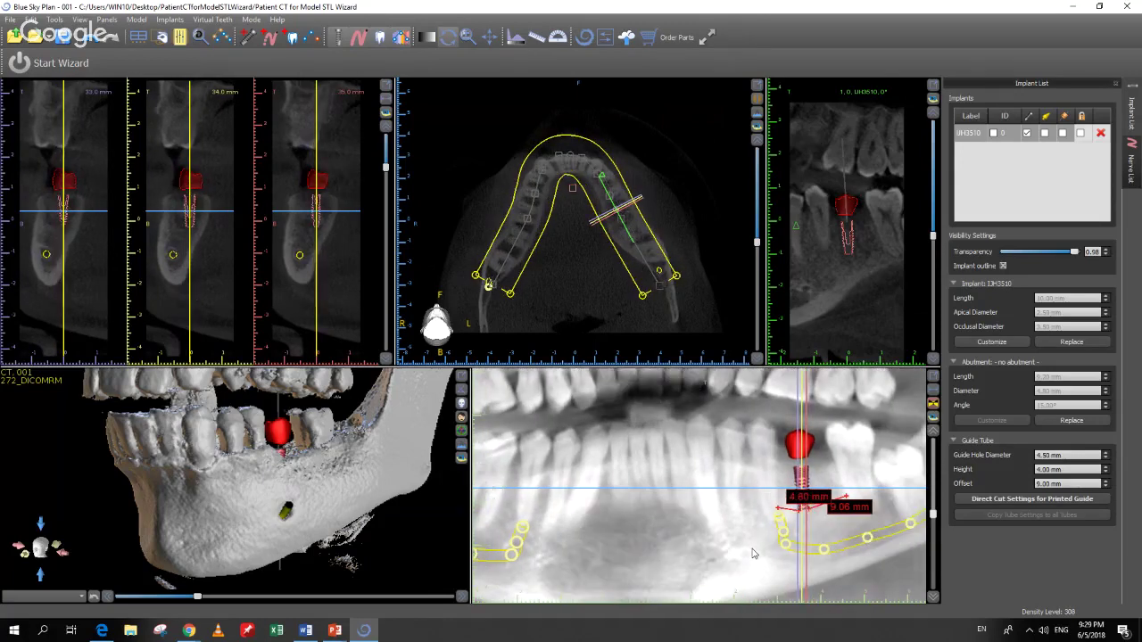
scroll(752, 554, "up", 1)
scroll(753, 554, "down", 1)
left_click_drag(805, 507, 727, 506)
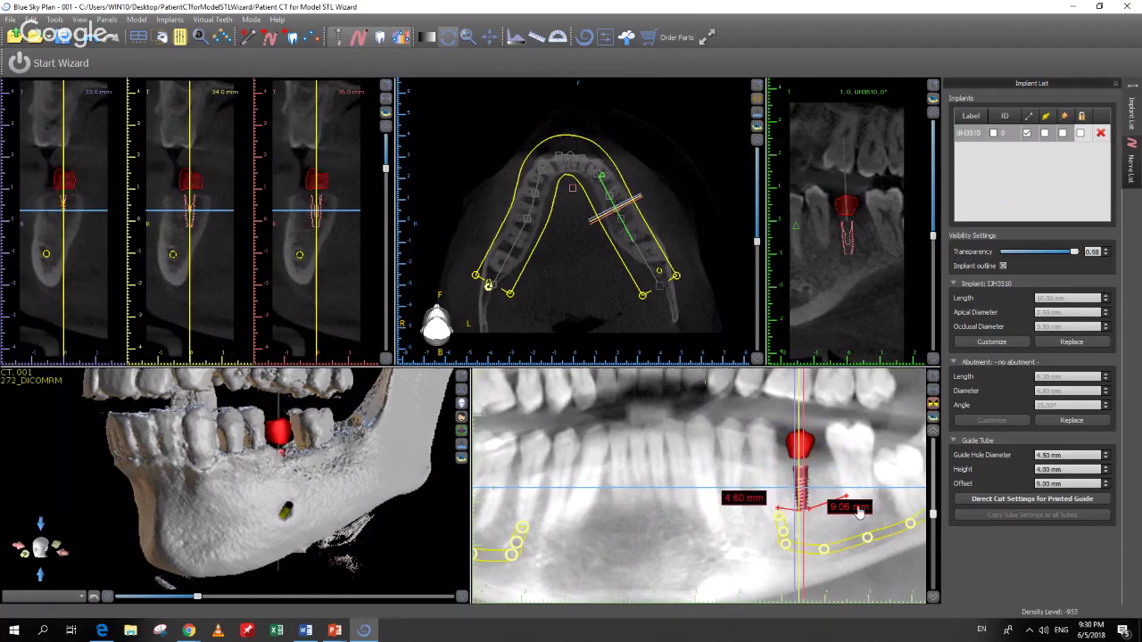
left_click_drag(859, 511, 861, 486)
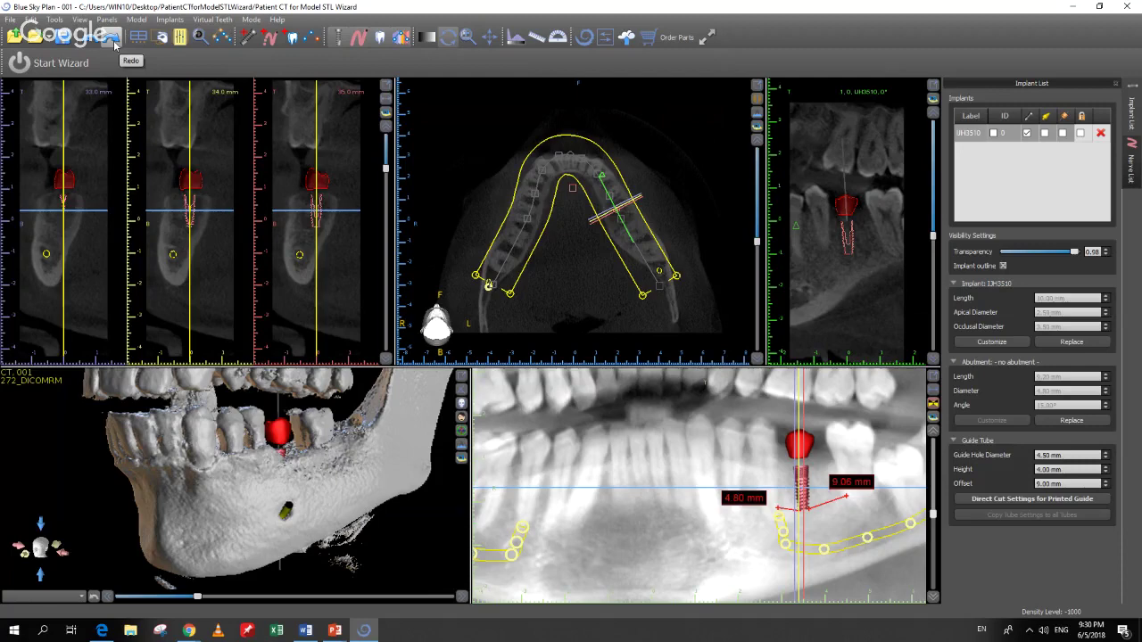
- Start File > Save Project, cancel it, then bring the File menu back up
left_click(13, 21)
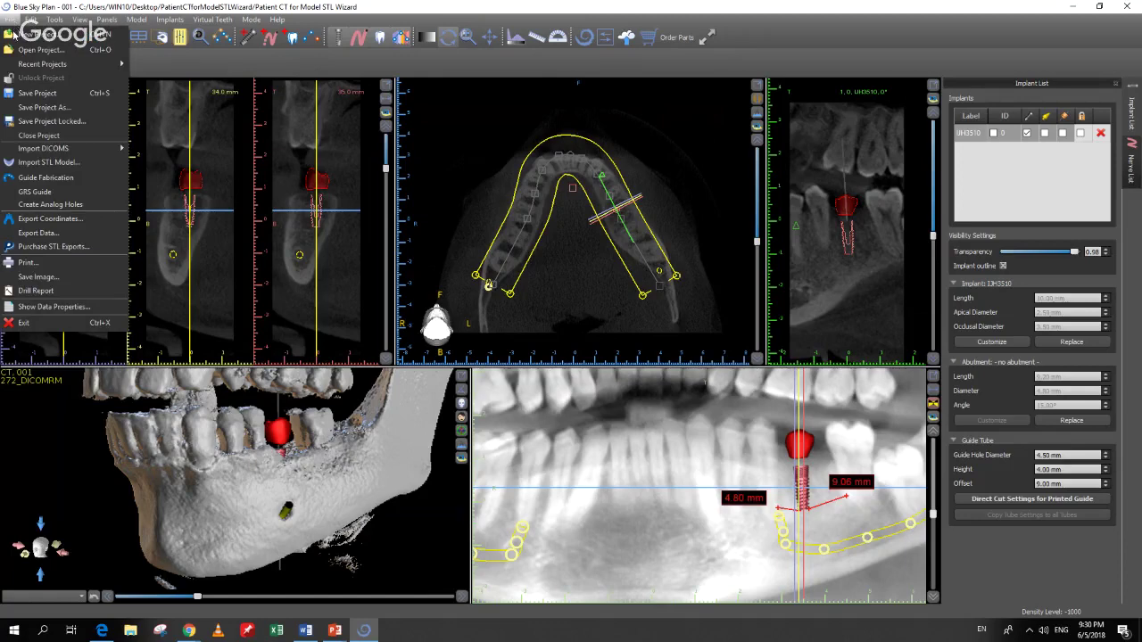
left_click(32, 94)
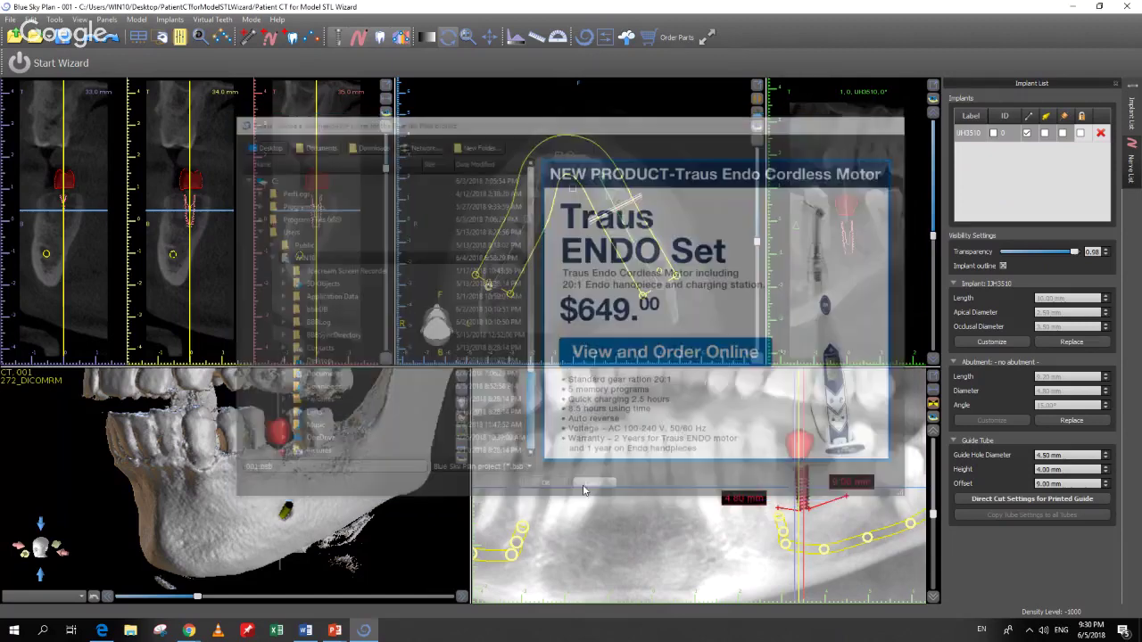
left_click(15, 24)
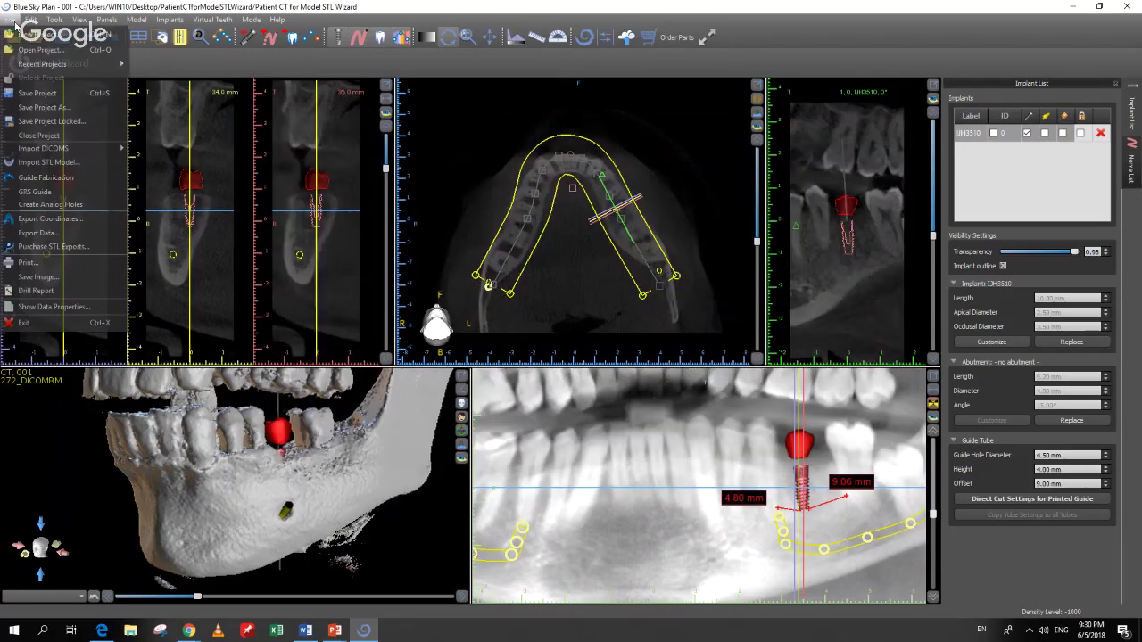
left_click(15, 25)
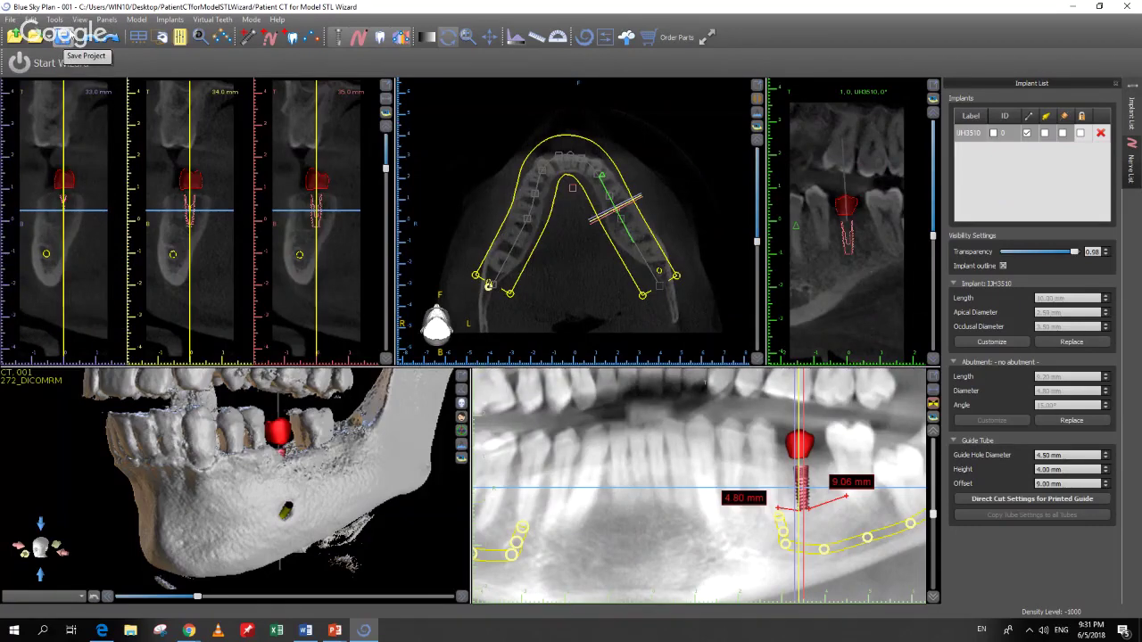
left_click(15, 22)
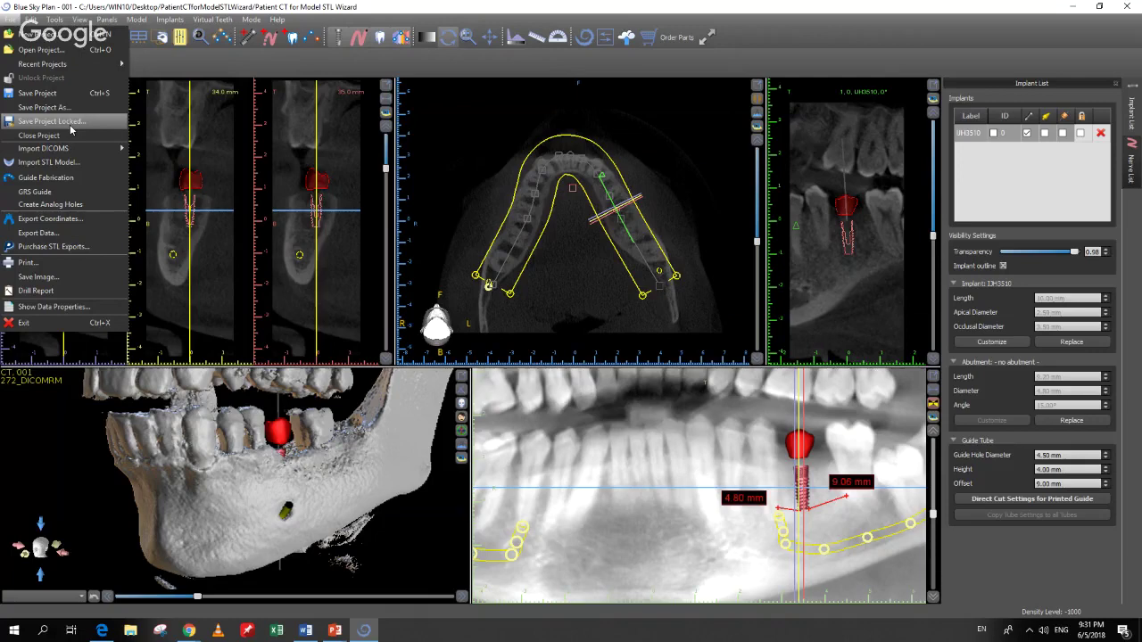
- Abandon the locked save of 001.bsb at the password prompt, then hide the red virtual crown
left_click(71, 131)
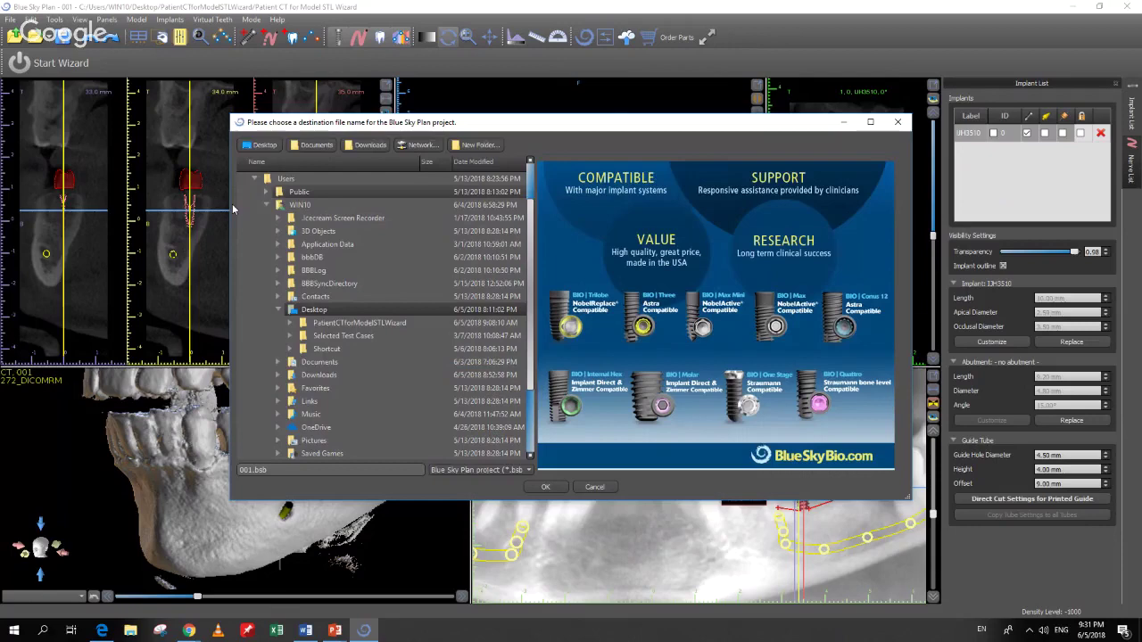
key("Return")
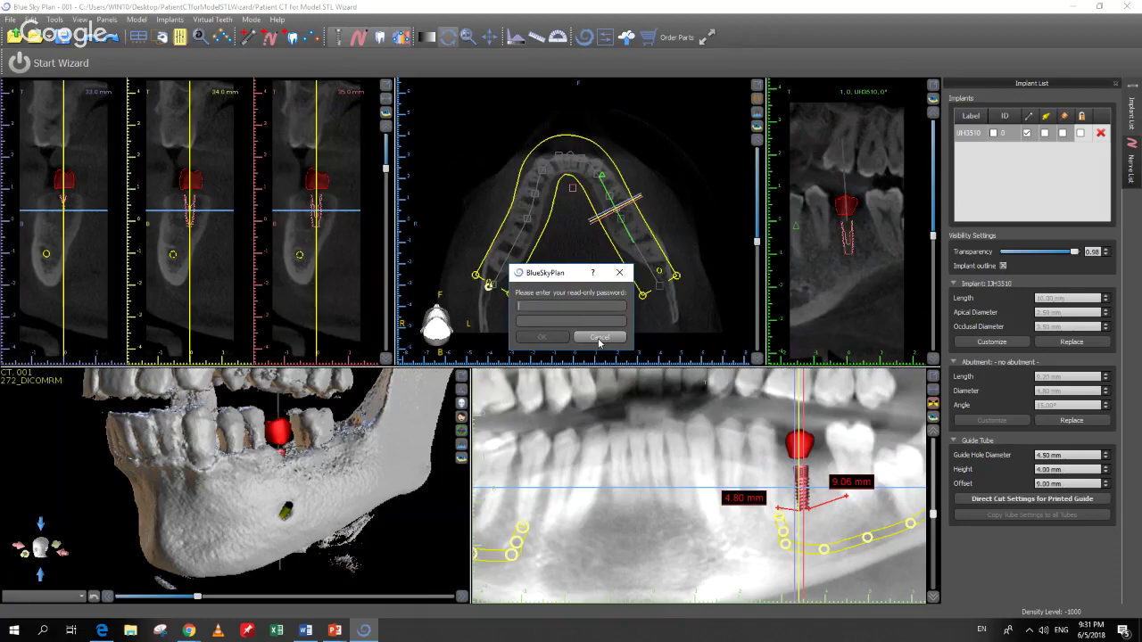
left_click(598, 339)
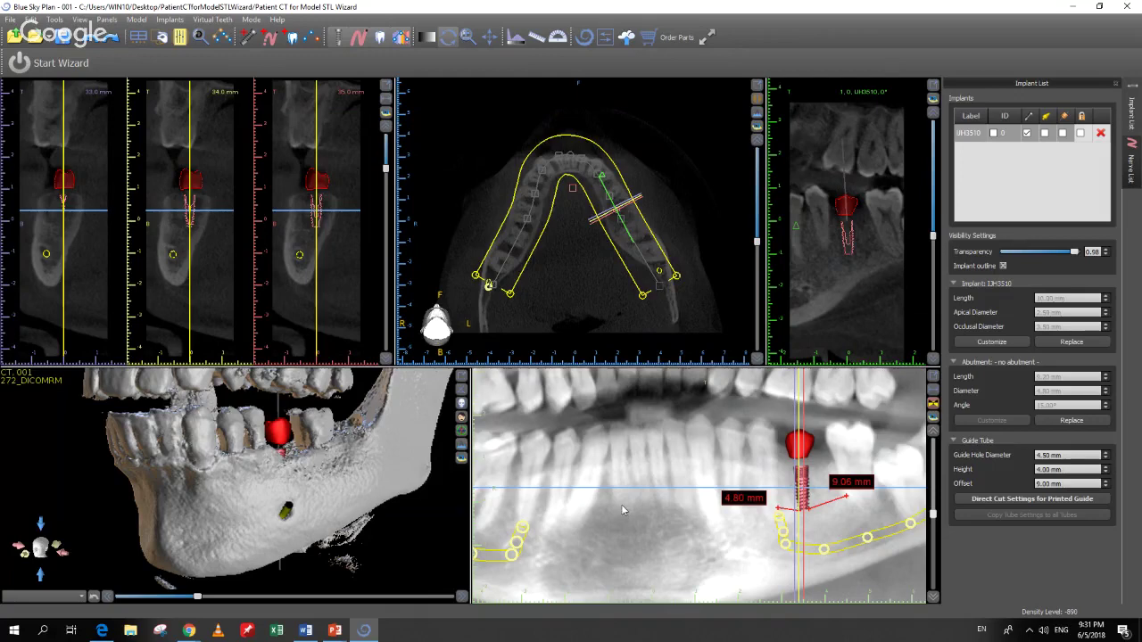
left_click(381, 38)
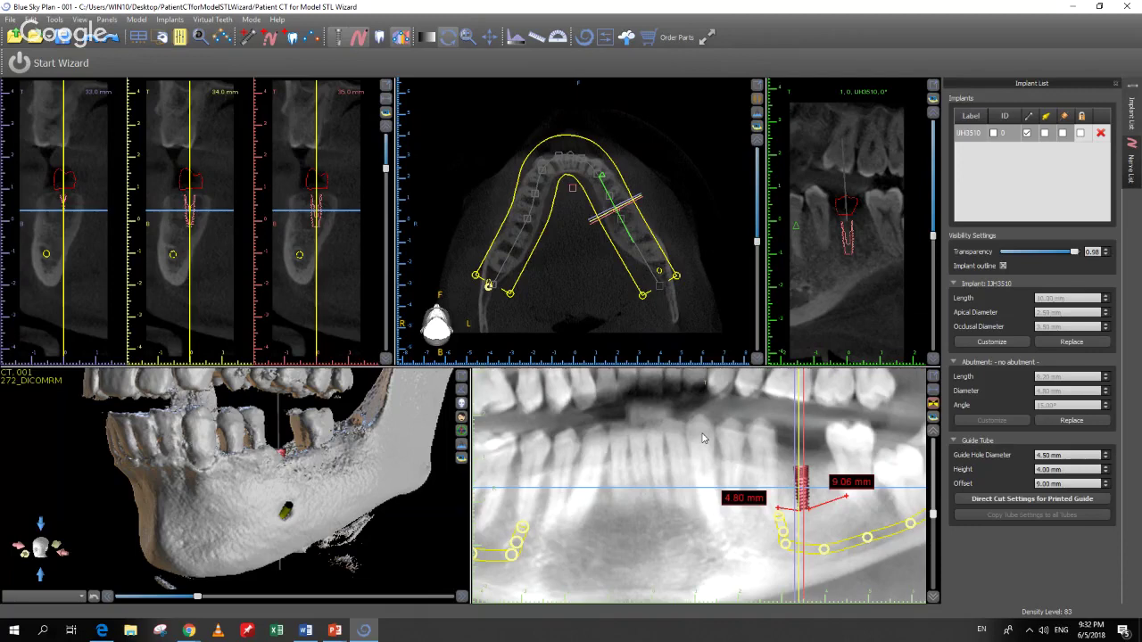
left_click(259, 20)
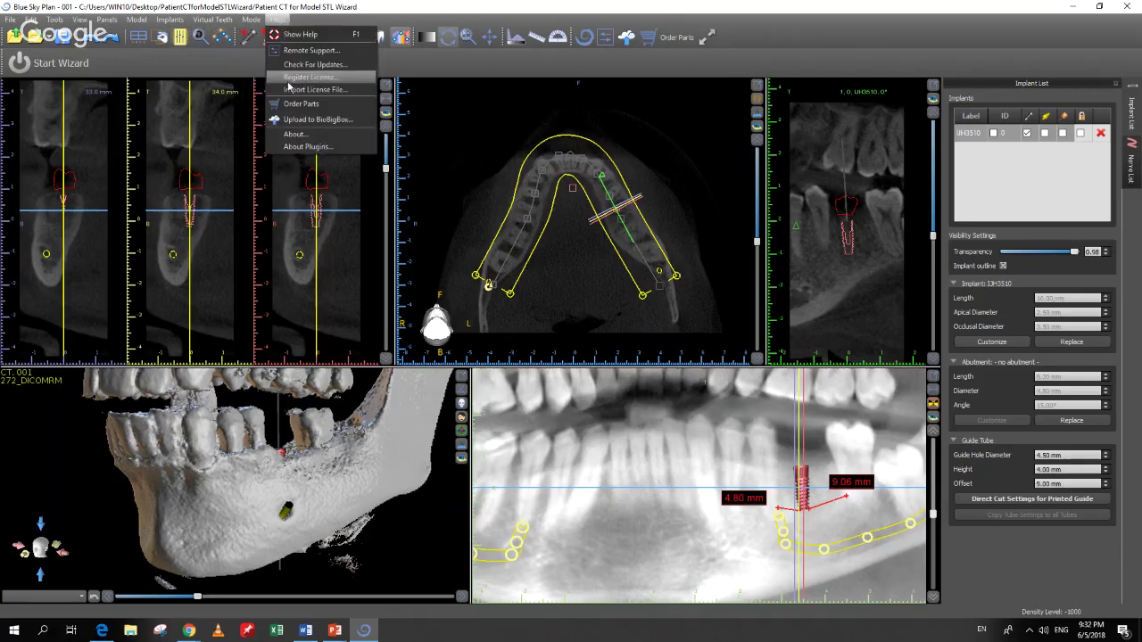
left_click(288, 79)
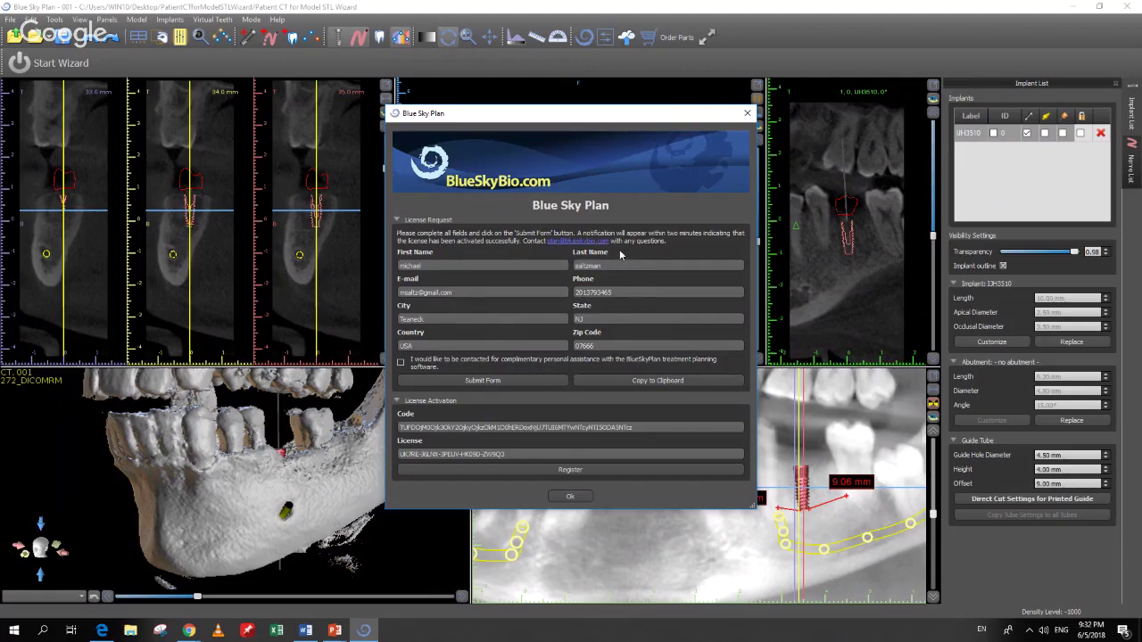
left_click(473, 381)
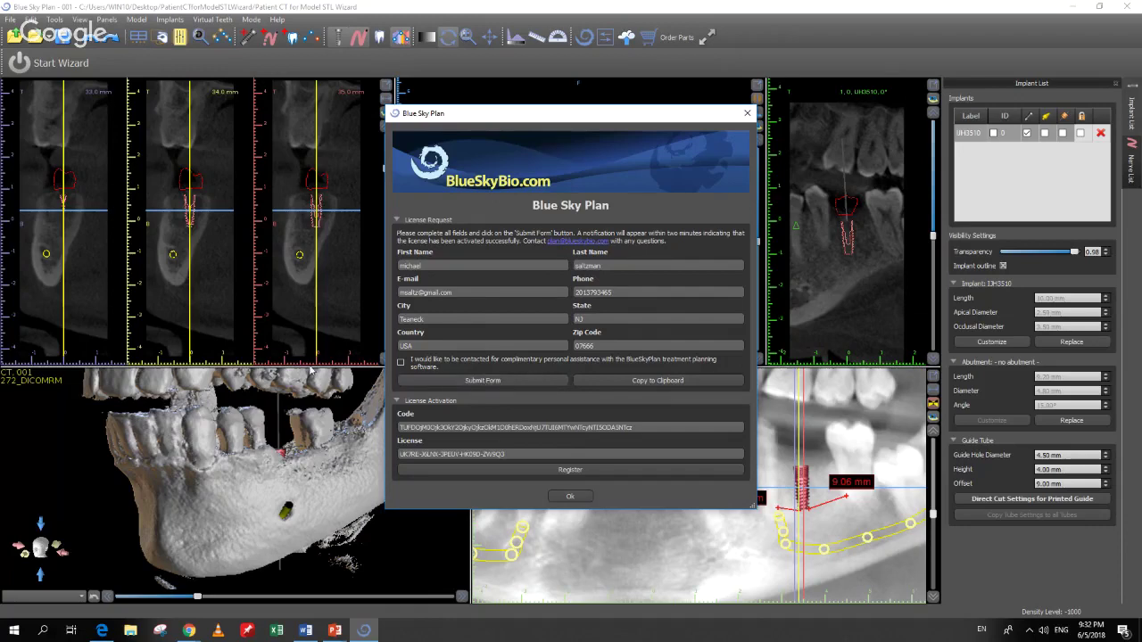
left_click(748, 114)
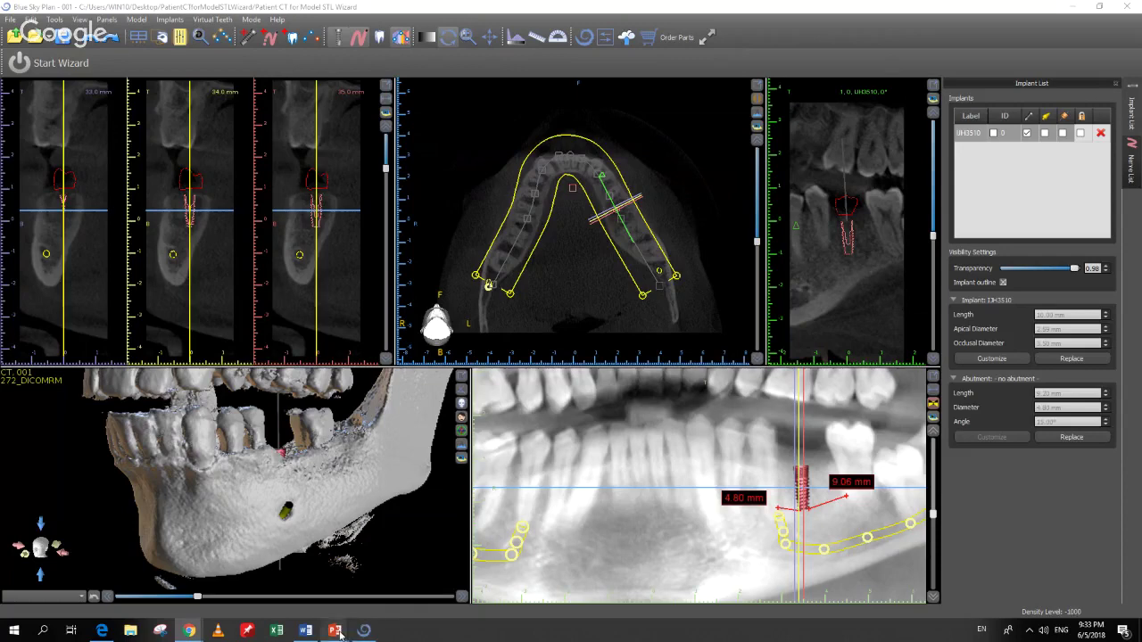
- Bring the running PowerPoint slide show to the front from the taskbar
mouse_move(338, 635)
left_click(248, 580)
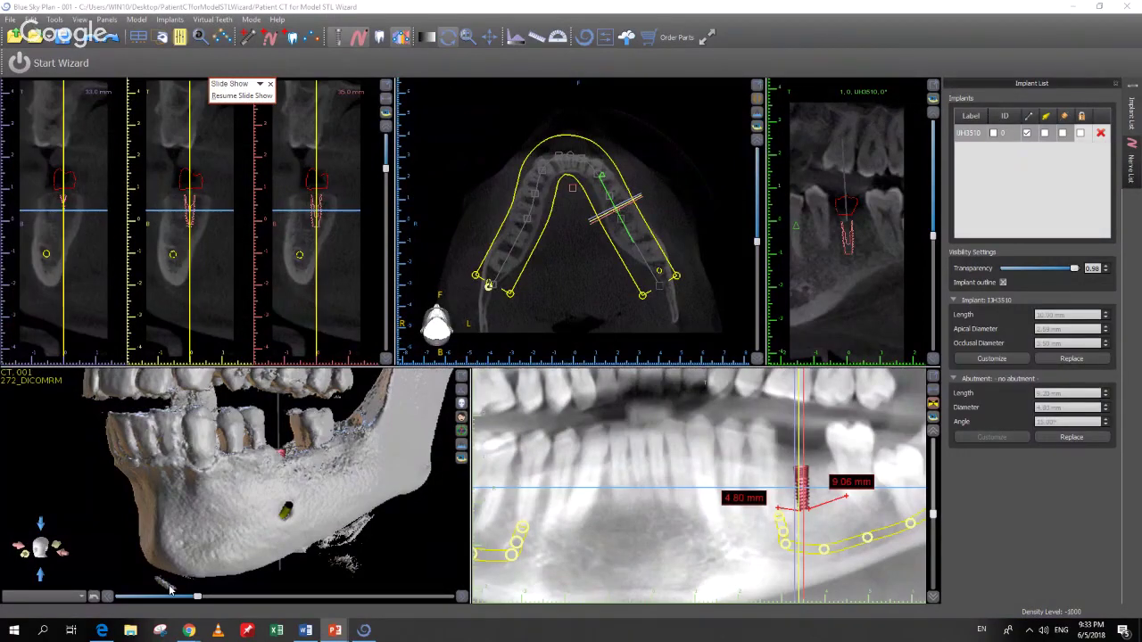
mouse_move(336, 635)
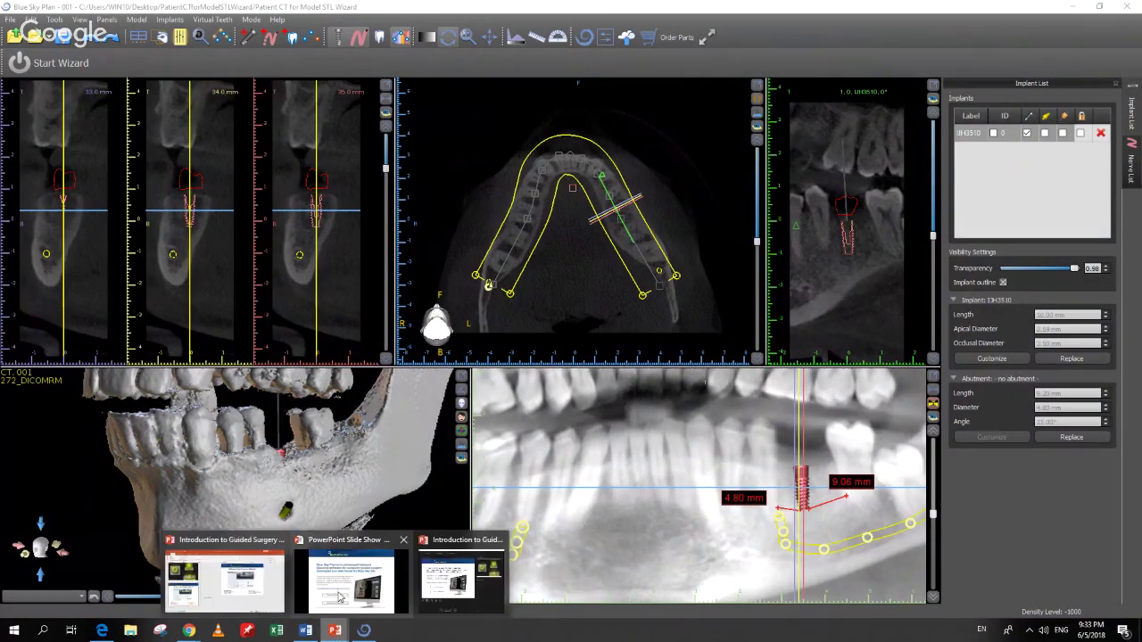
left_click(339, 596)
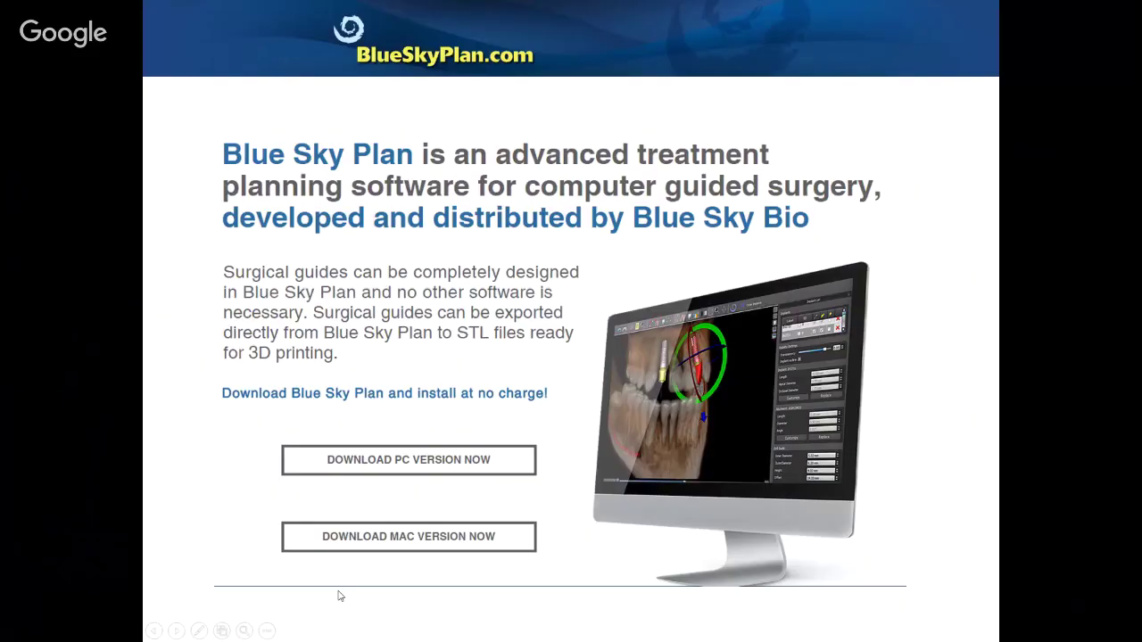
- Swap Presenter View and Slide Show so slide 17, 'Where Can I Learn More?', fills the screen
key("alt+Tab")
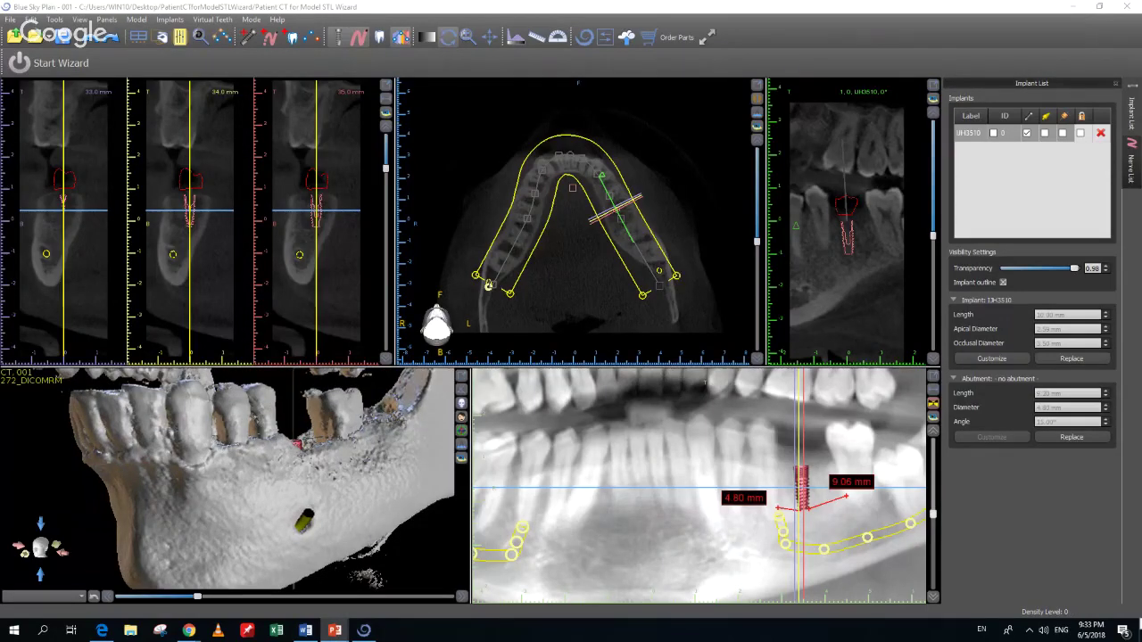
key("alt+Tab")
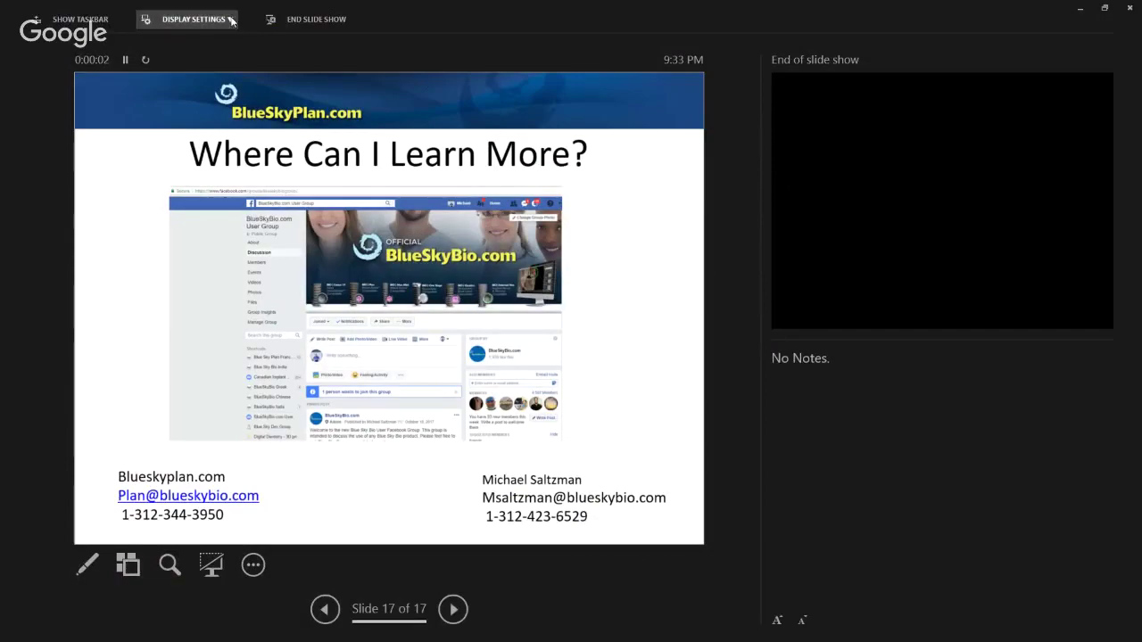
left_click(232, 19)
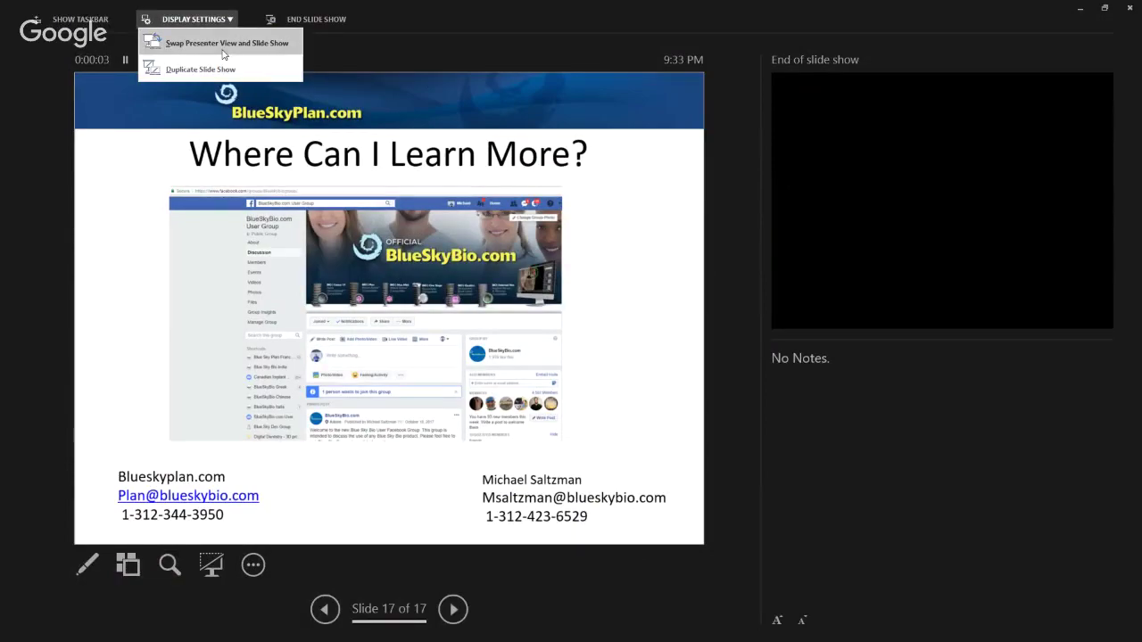
left_click(223, 45)
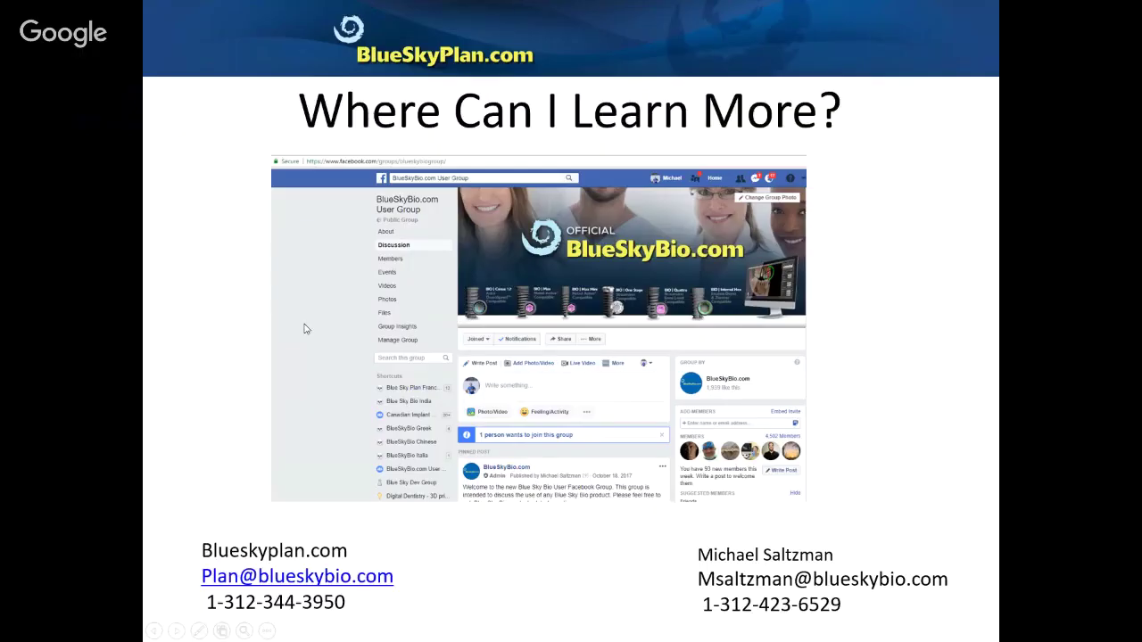